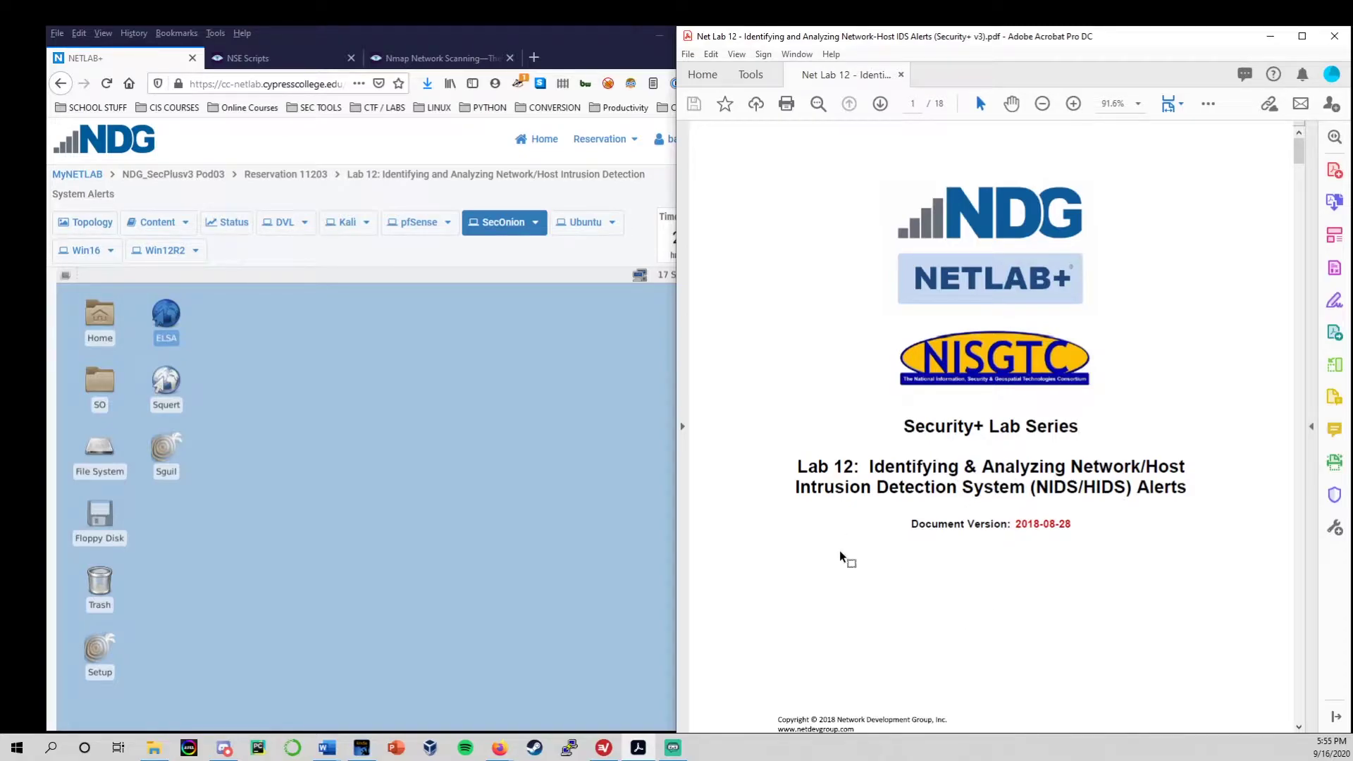
# Step: Review the lab manual's title page and display the pod's network topology
pyautogui.scroll(-3, 839, 551)
pyautogui.scroll(3, 840, 551)
pyautogui.moveTo(1073, 458); pyautogui.dragTo(1184, 457)
pyautogui.click(1096, 463)
pyautogui.click(86, 222)
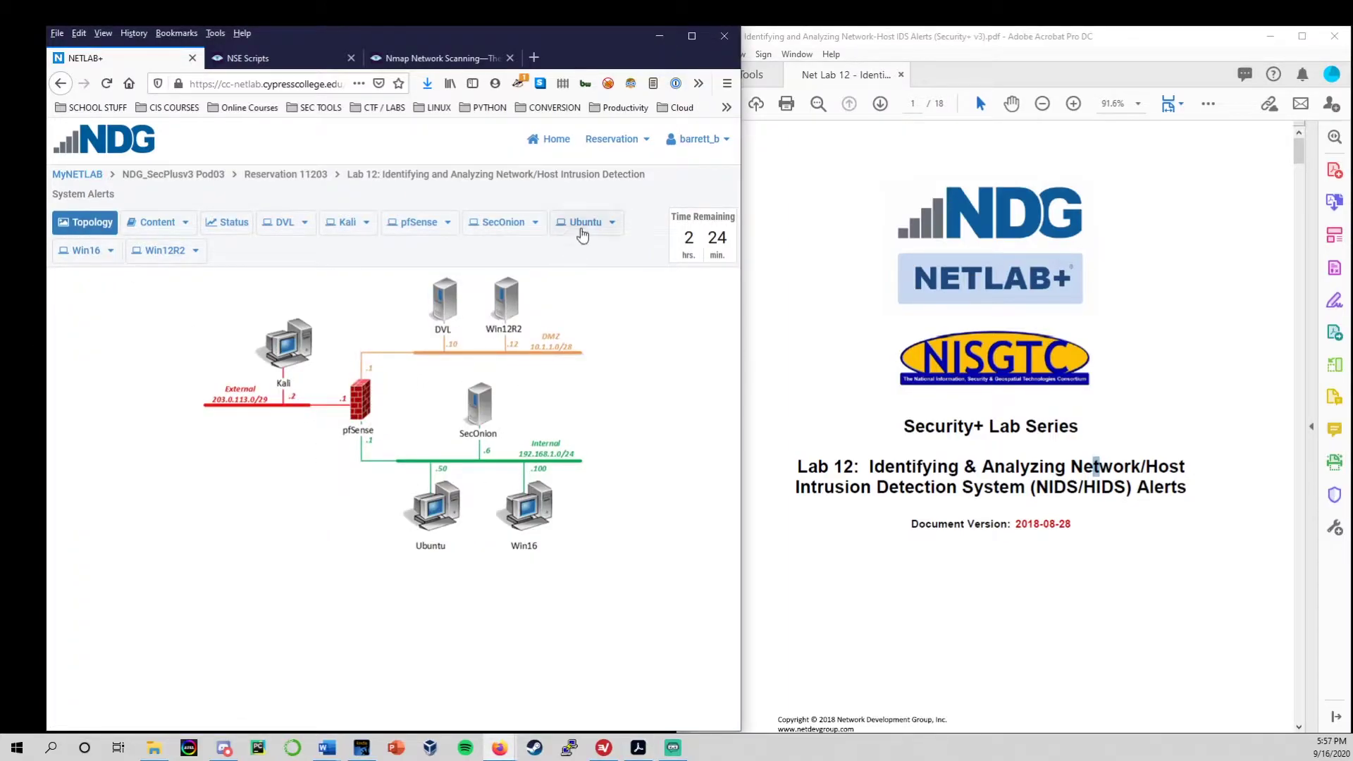
# Step: Look over the Kali desktop and the Security Onion desktop with its Squert and Sguil shortcuts
pyautogui.click(346, 222)
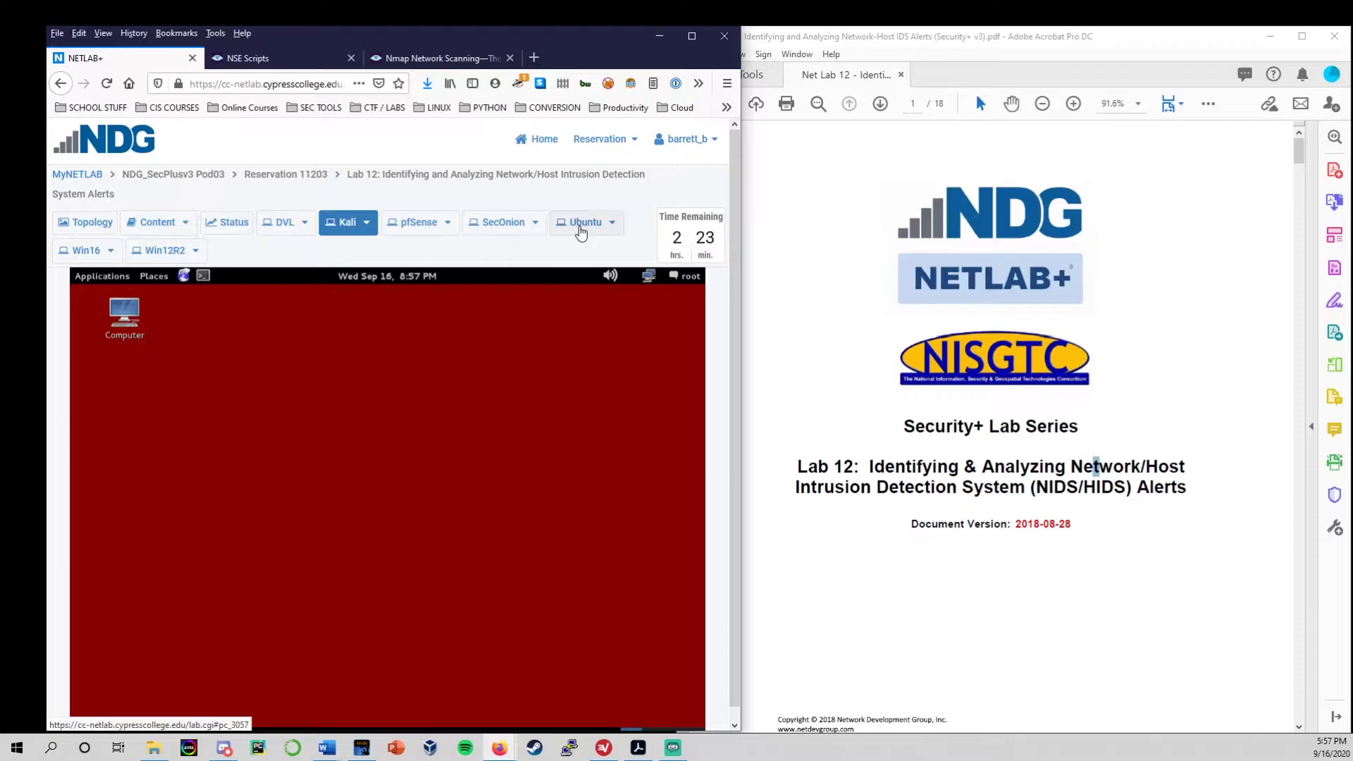
pyautogui.click(489, 222)
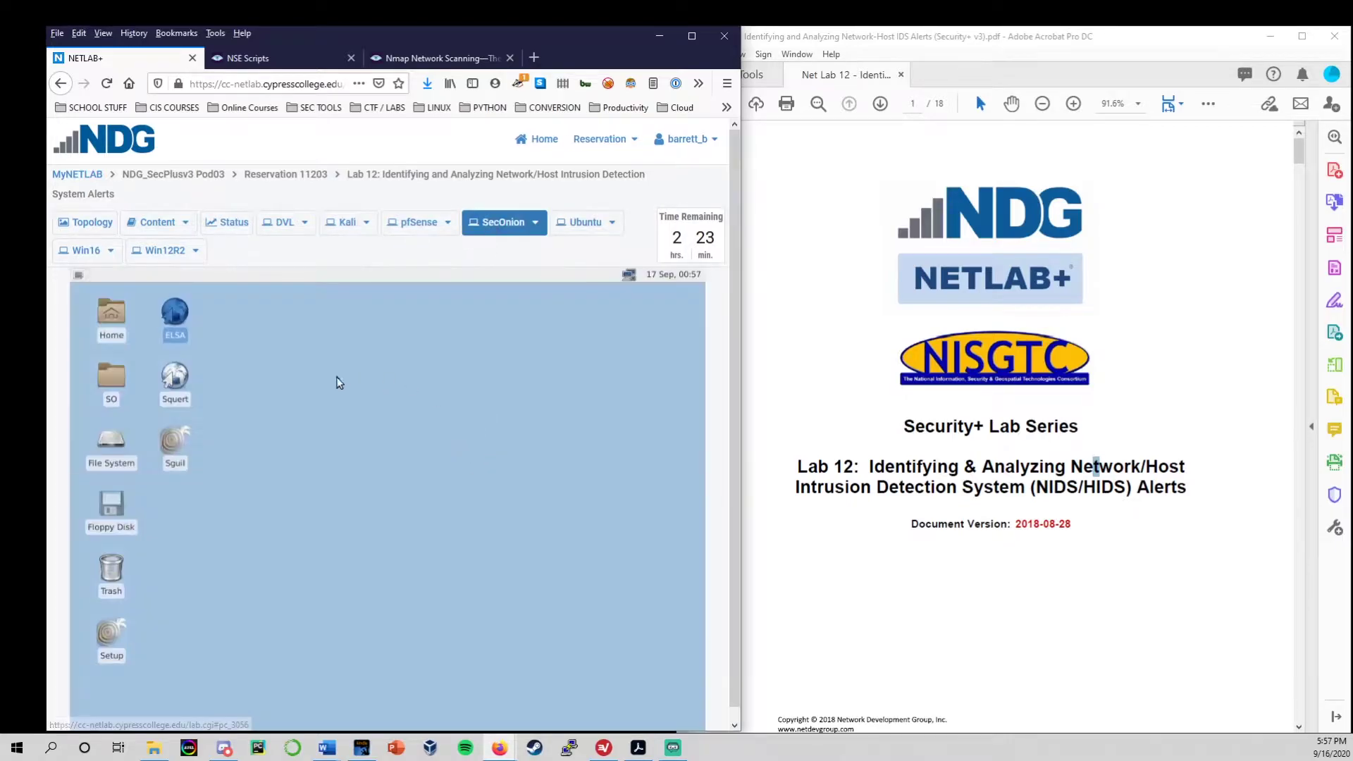
pyautogui.click(390, 512)
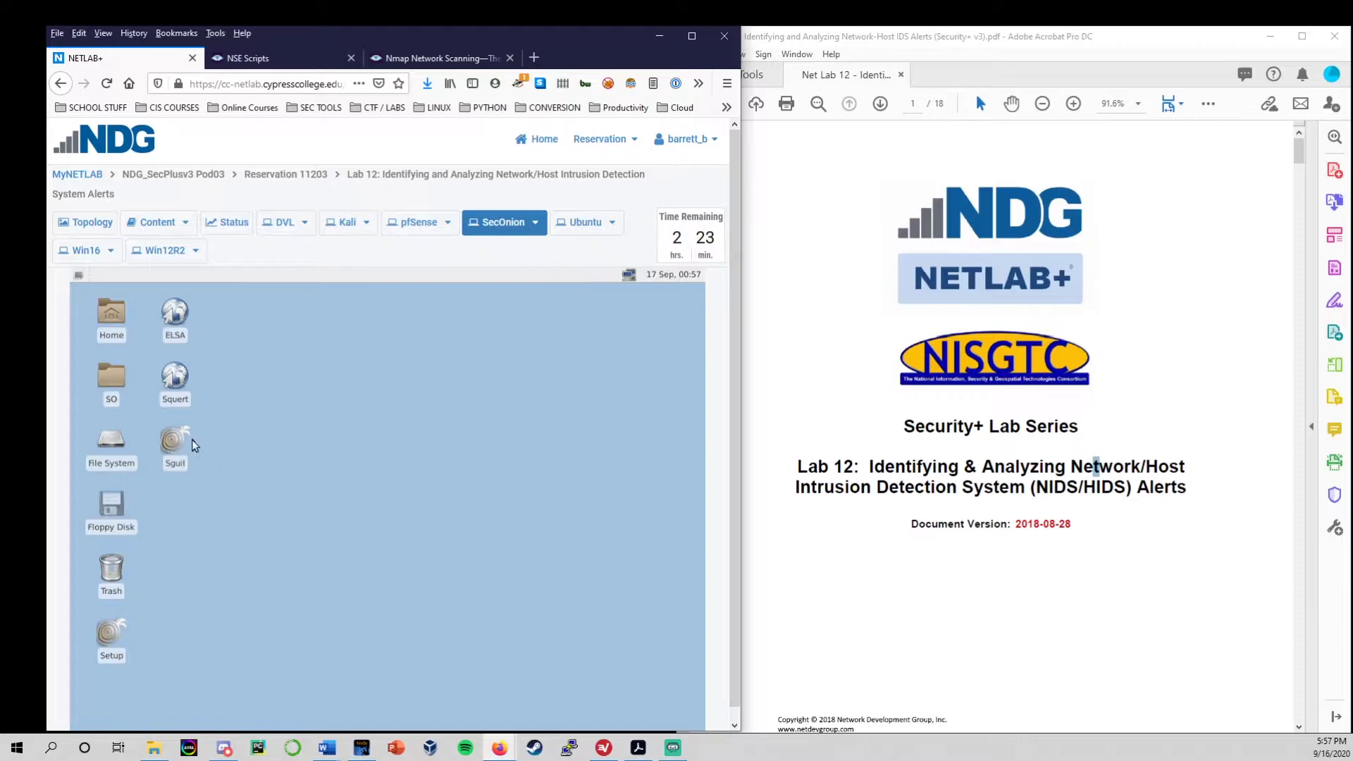
pyautogui.click(175, 377)
pyautogui.click(220, 403)
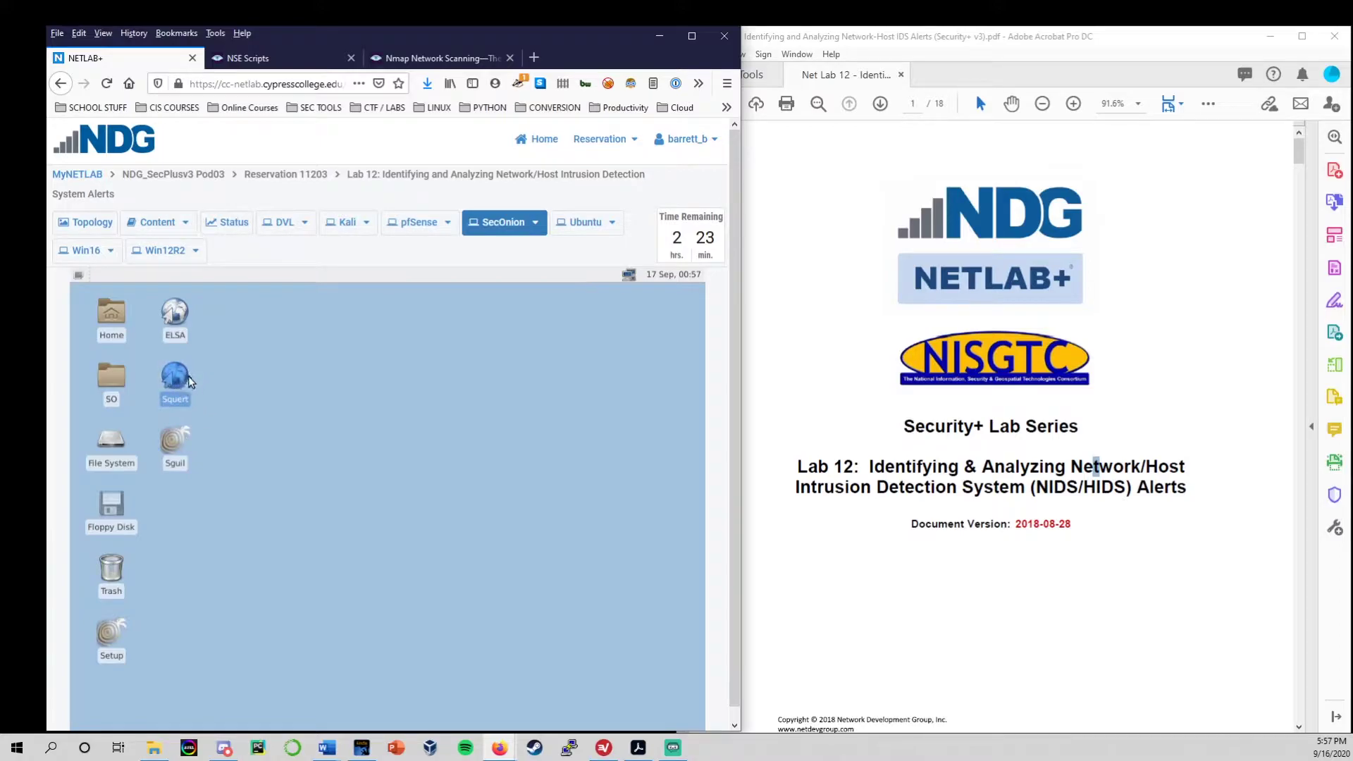
pyautogui.moveTo(176, 378)
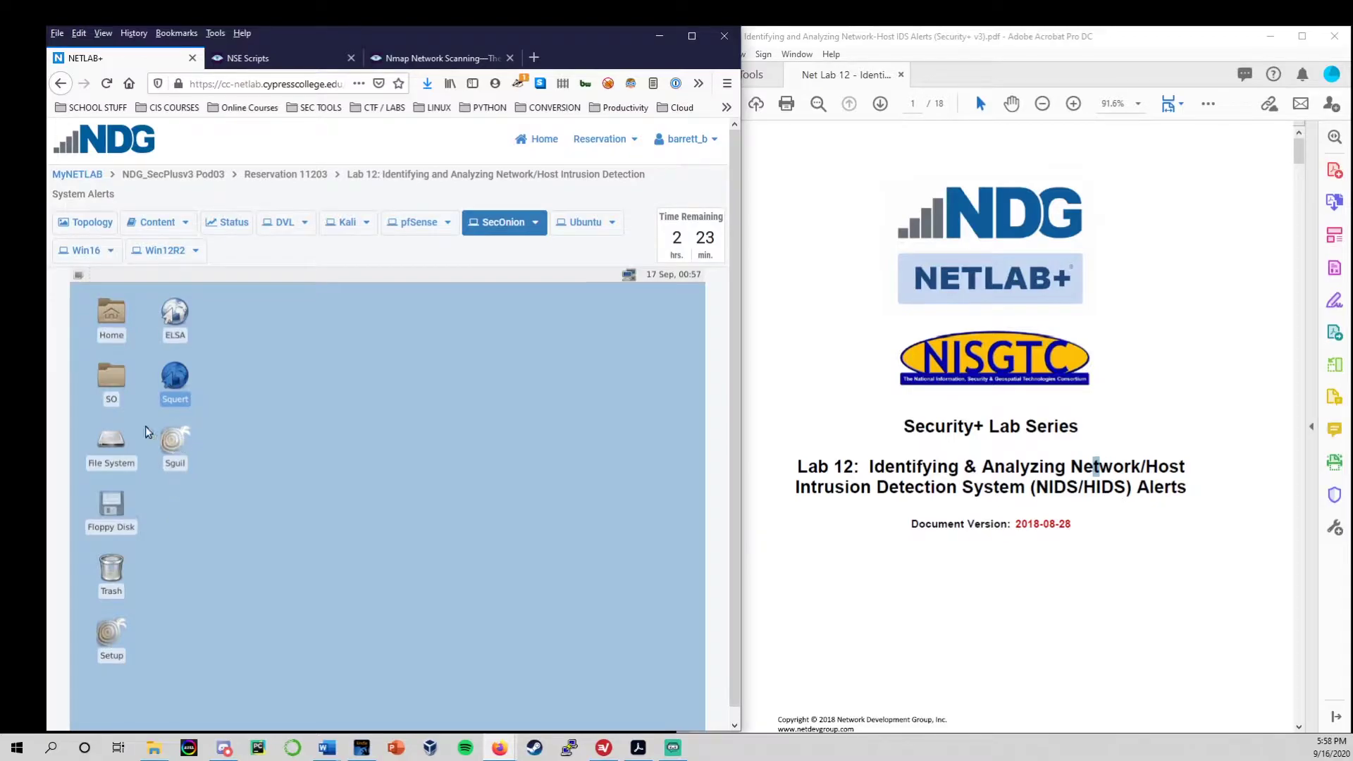
# Step: Read through the lab manual up to section 1, "Use Zenmap to Scan Network Targets"
pyautogui.click(979, 506)
pyautogui.scroll(-20, 979, 506)
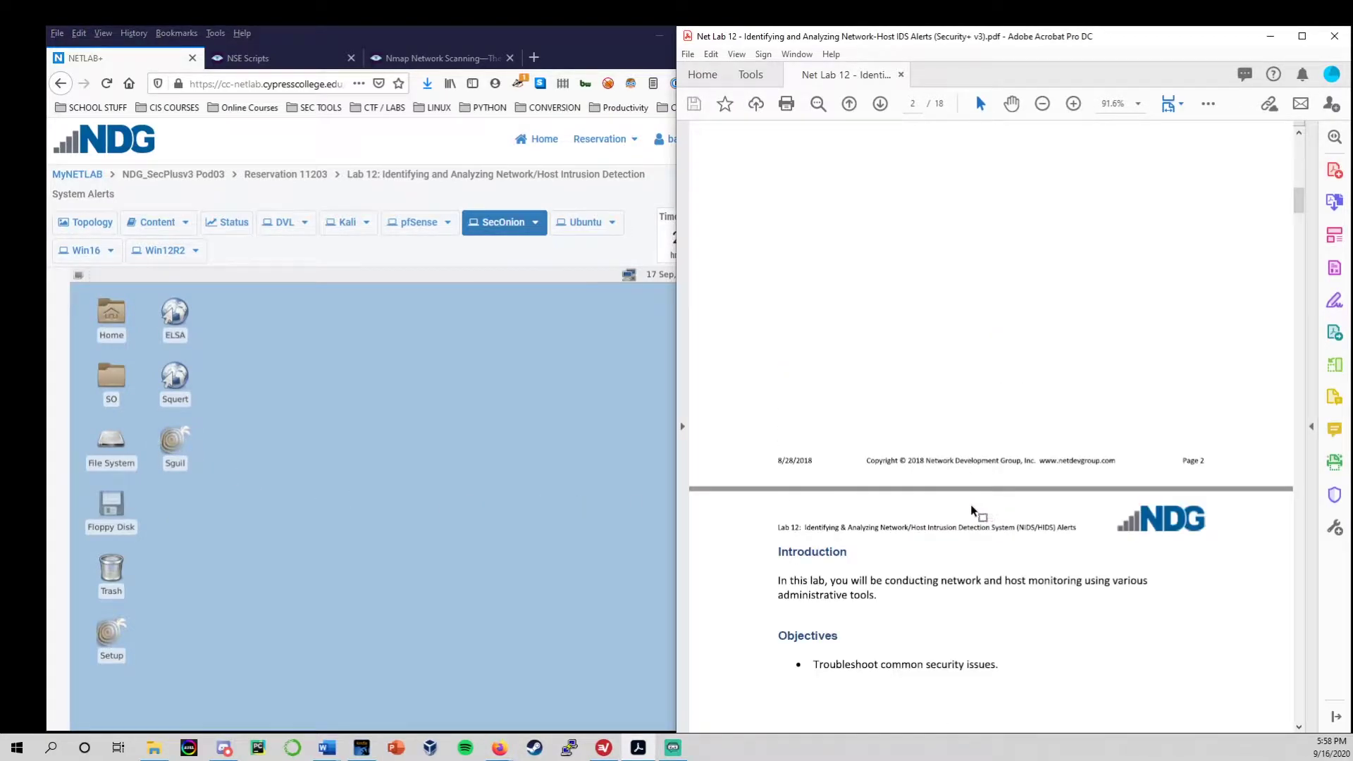
pyautogui.scroll(3, 973, 511)
pyautogui.scroll(-8, 955, 513)
pyautogui.scroll(-8, 937, 502)
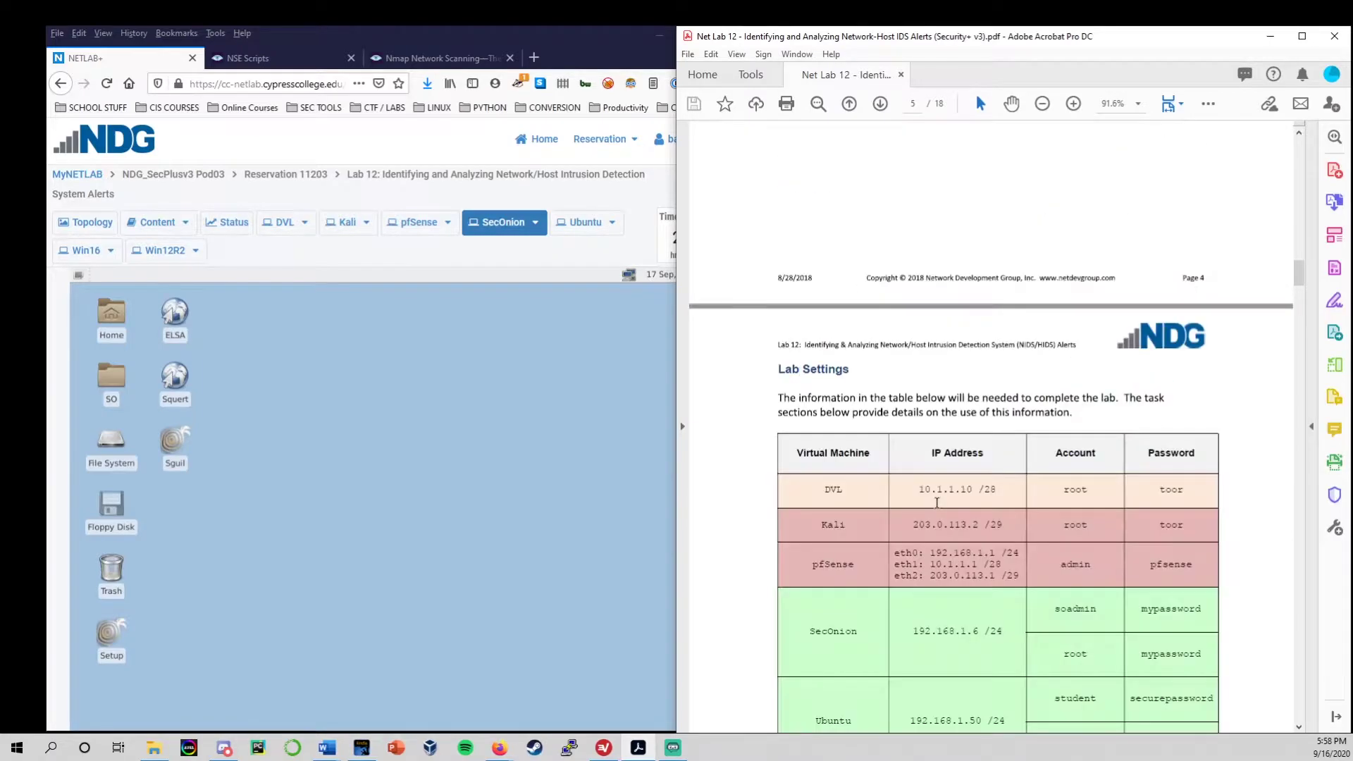
pyautogui.scroll(-10, 937, 502)
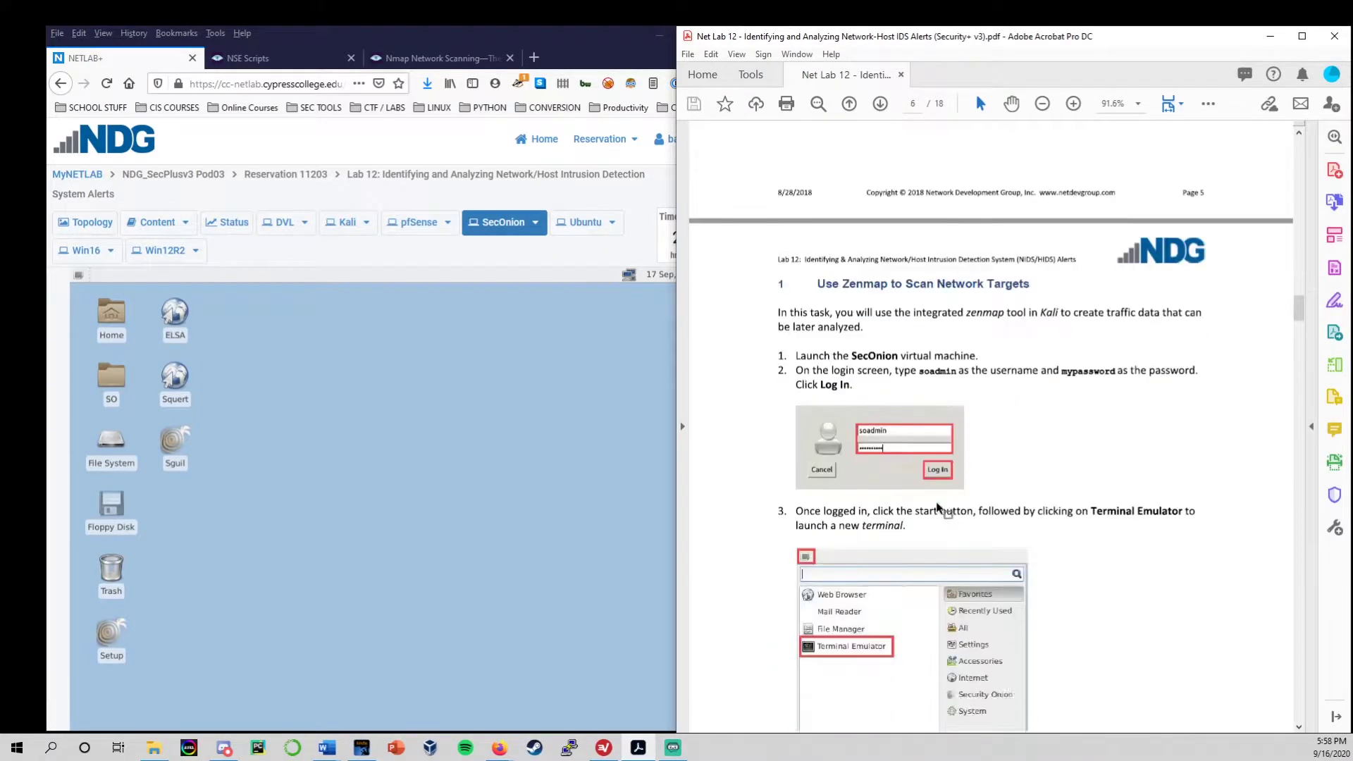
pyautogui.scroll(-1, 937, 502)
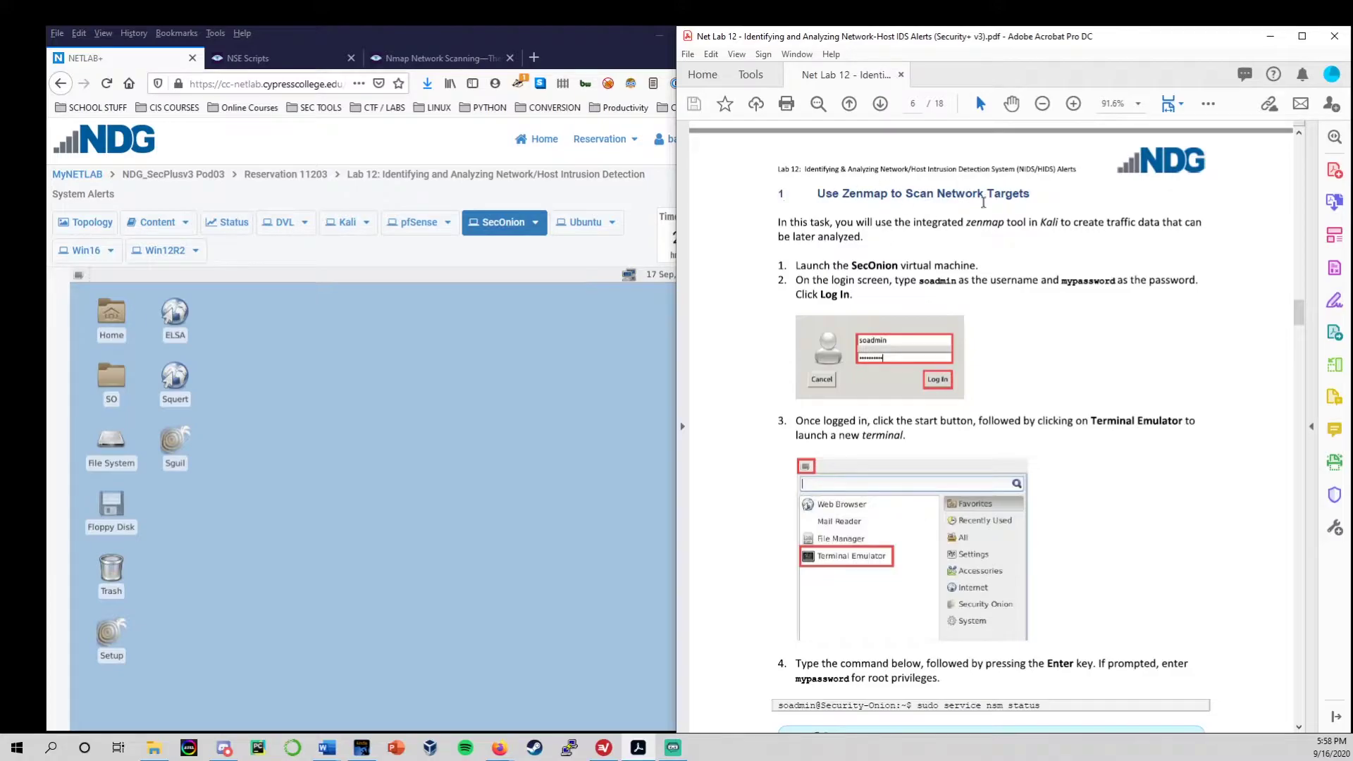
pyautogui.scroll(-2, 975, 345)
pyautogui.scroll(2, 970, 341)
# Step: Launch Zenmap on the Kali machine from the information-gathering network scanners and shift its window slightly
pyautogui.click(421, 377)
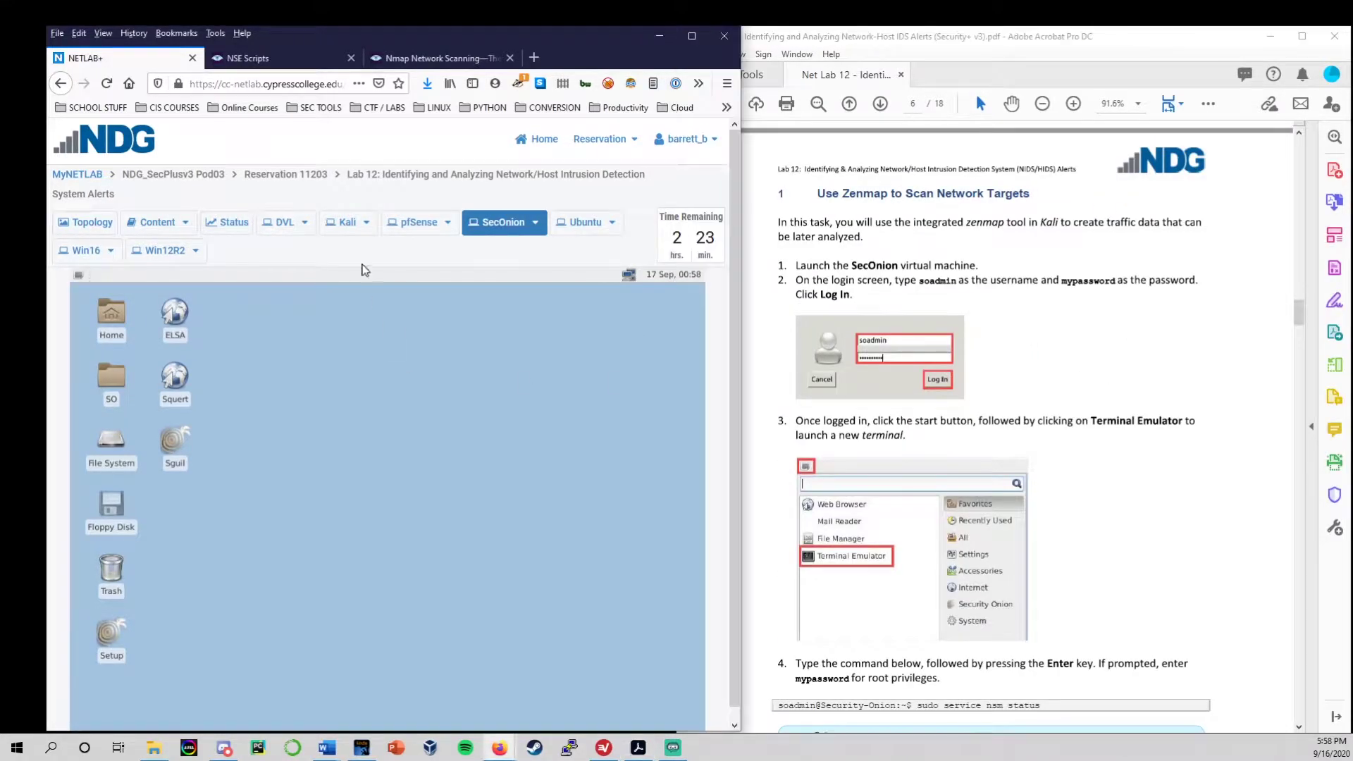
pyautogui.click(349, 224)
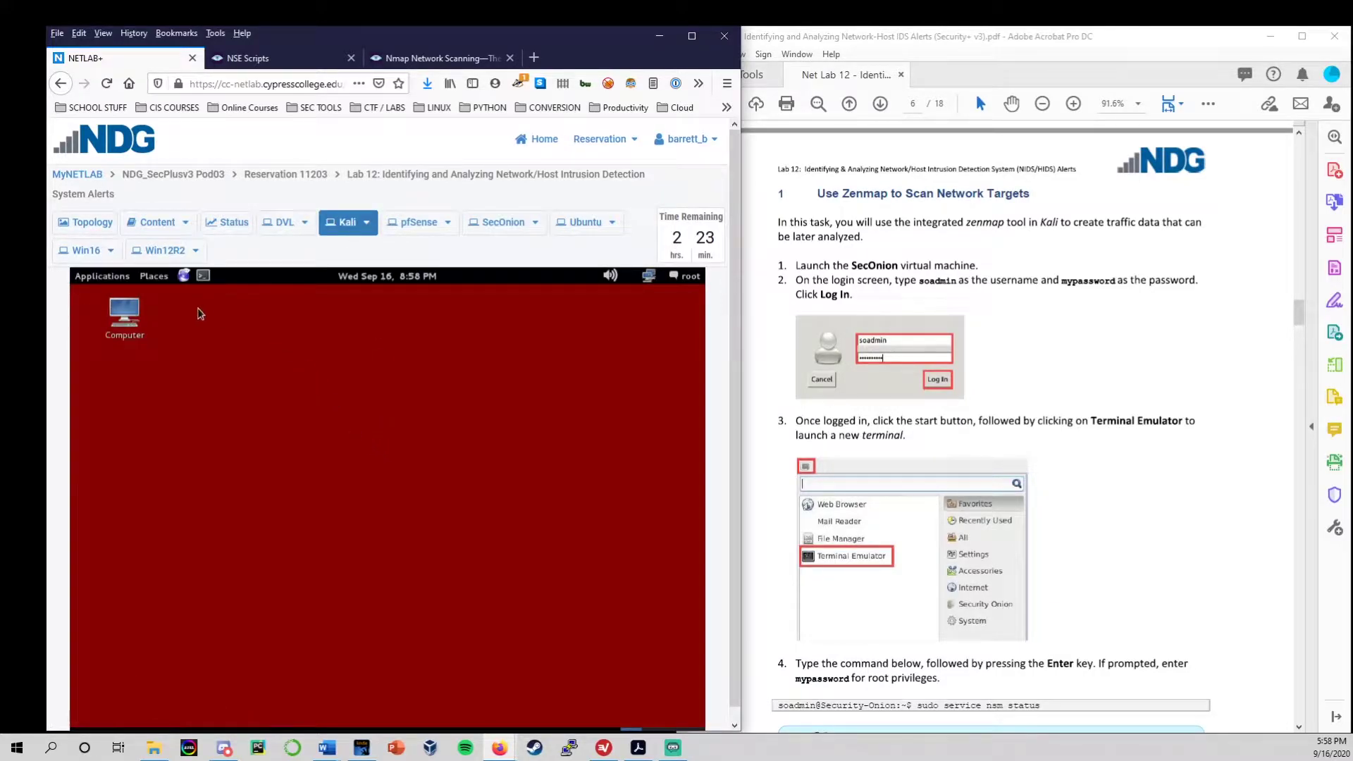
pyautogui.click(109, 279)
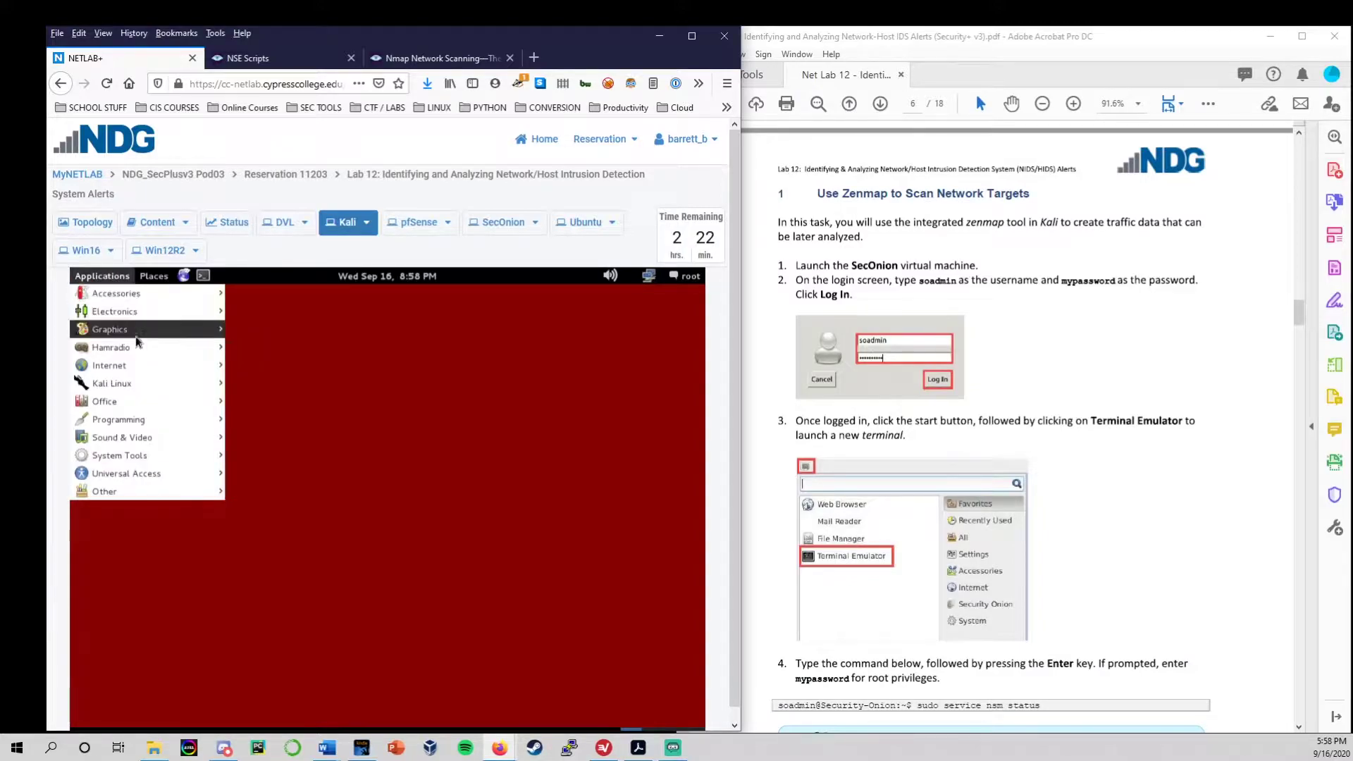
pyautogui.moveTo(140, 391)
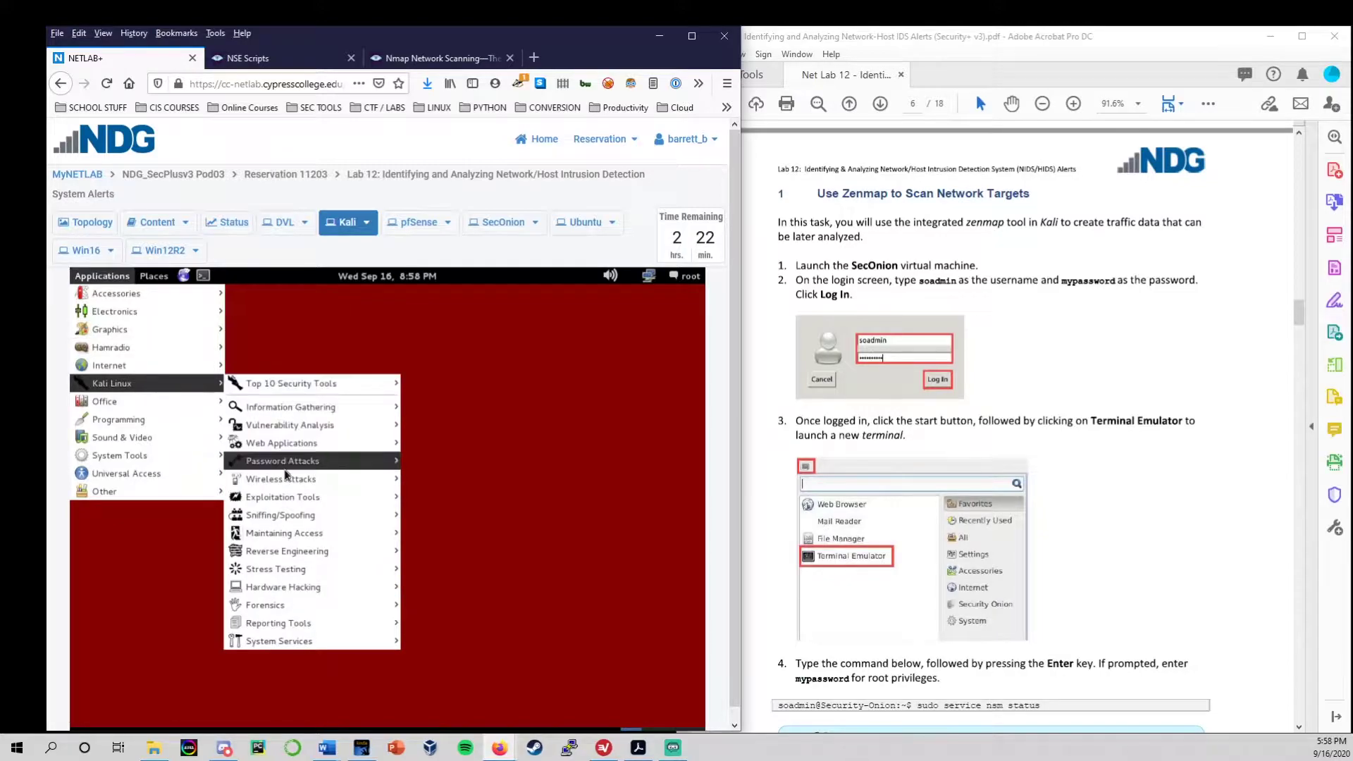
pyautogui.moveTo(302, 413)
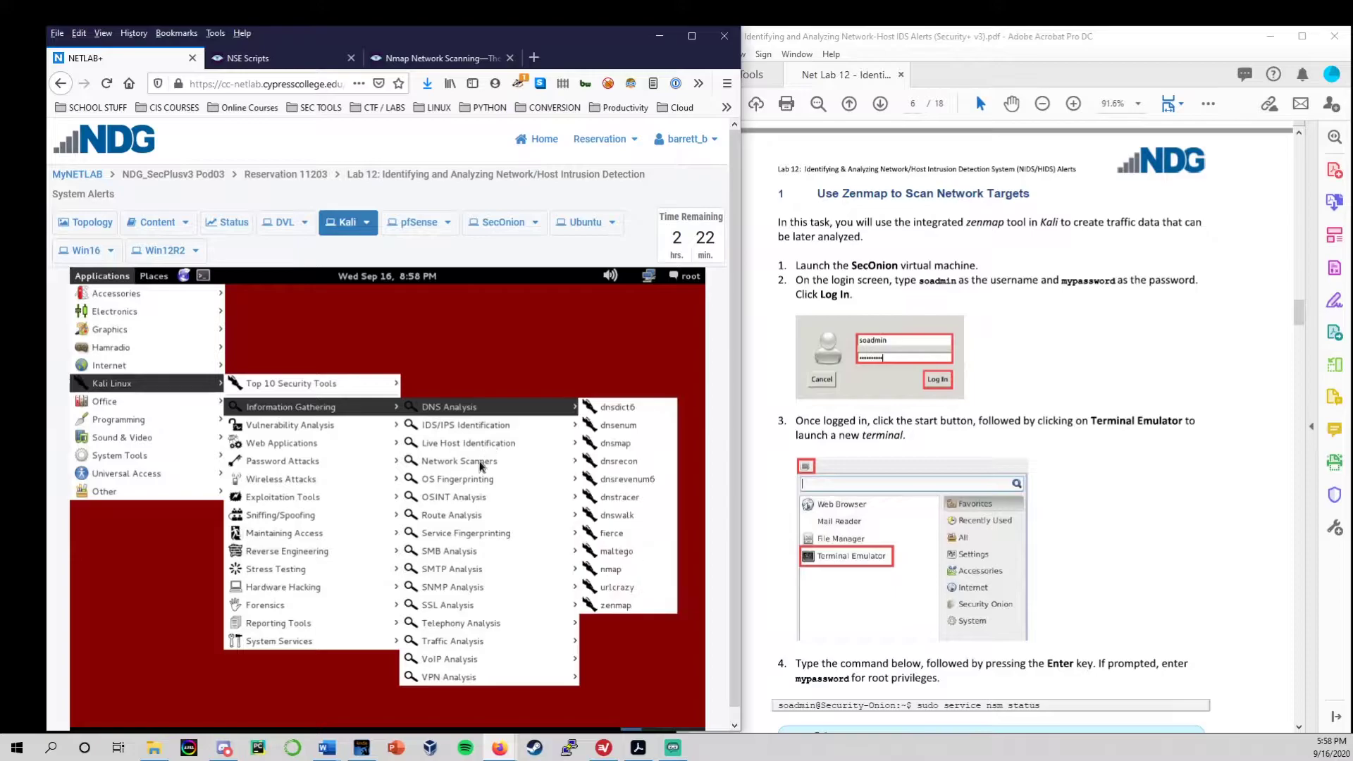
pyautogui.moveTo(470, 466)
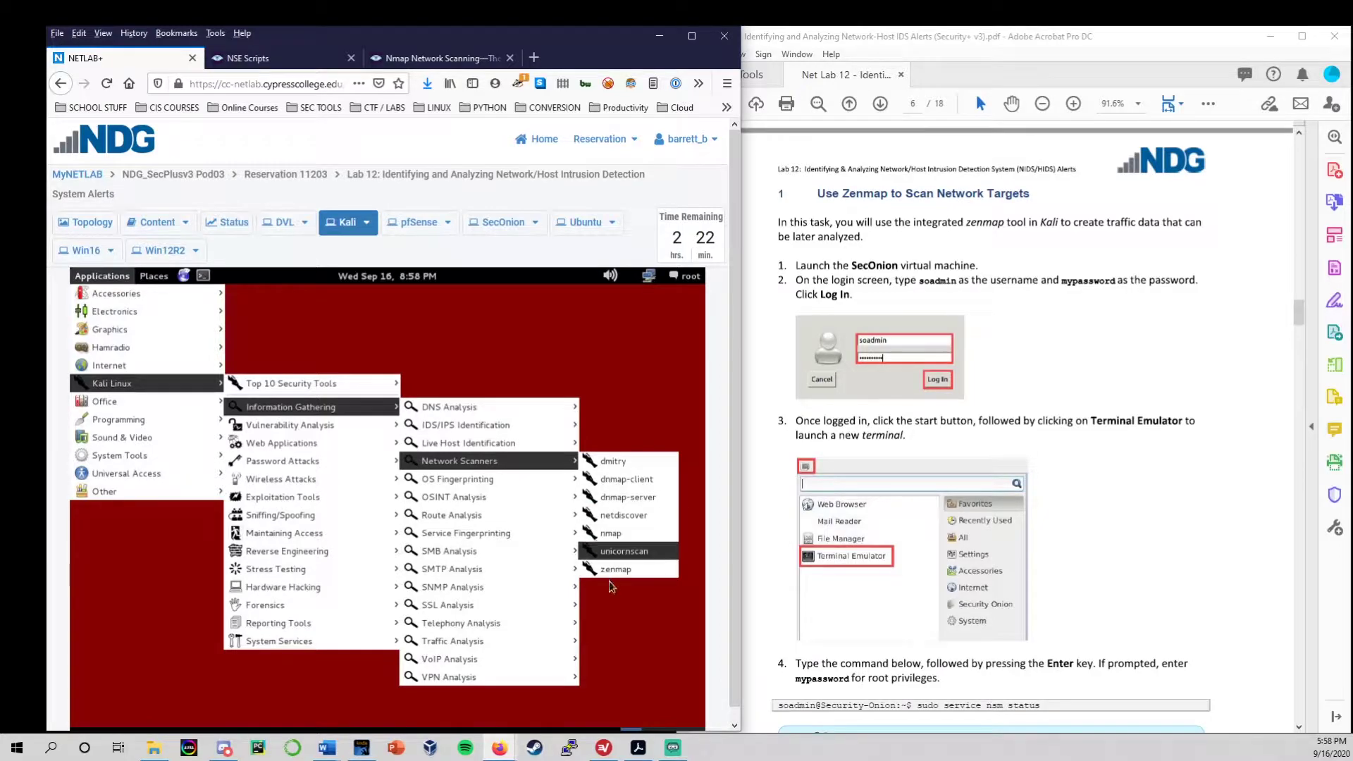
pyautogui.click(627, 568)
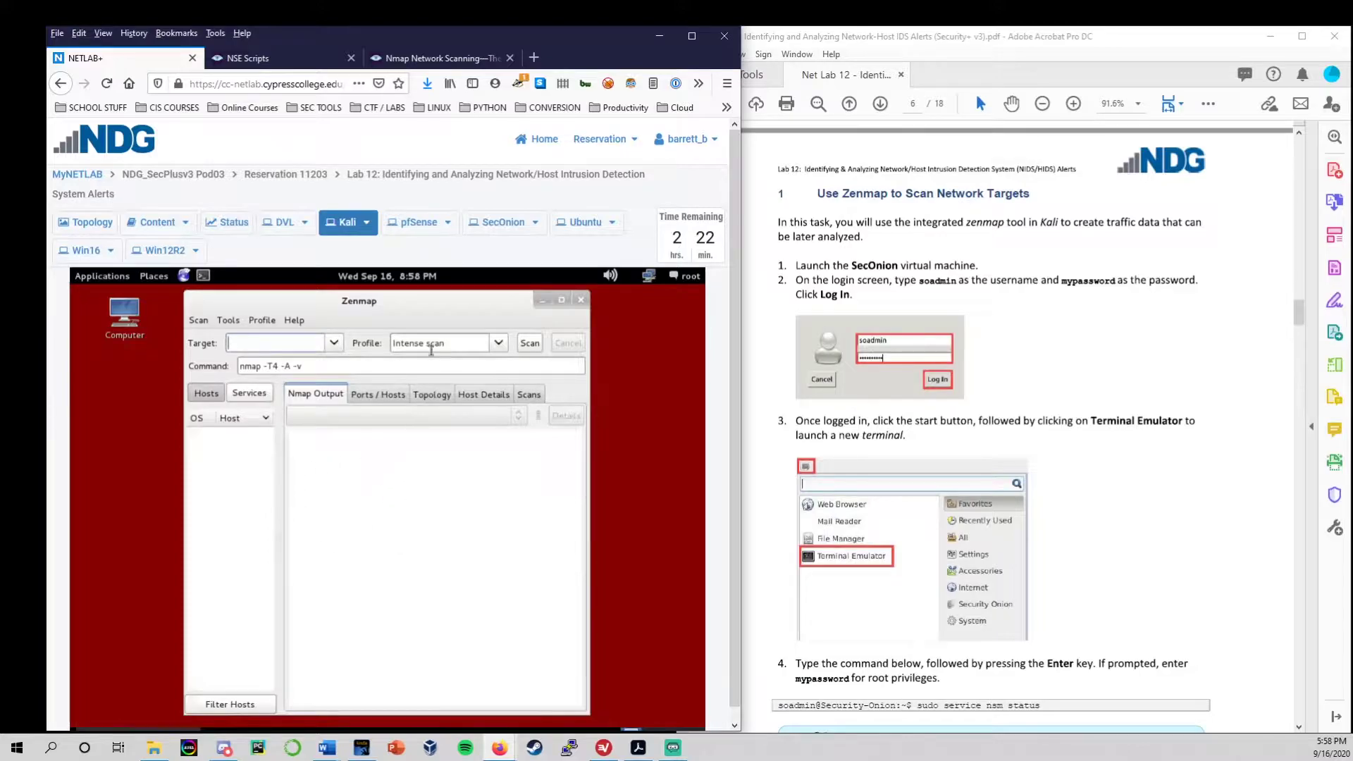
pyautogui.moveTo(469, 298); pyautogui.dragTo(495, 296)
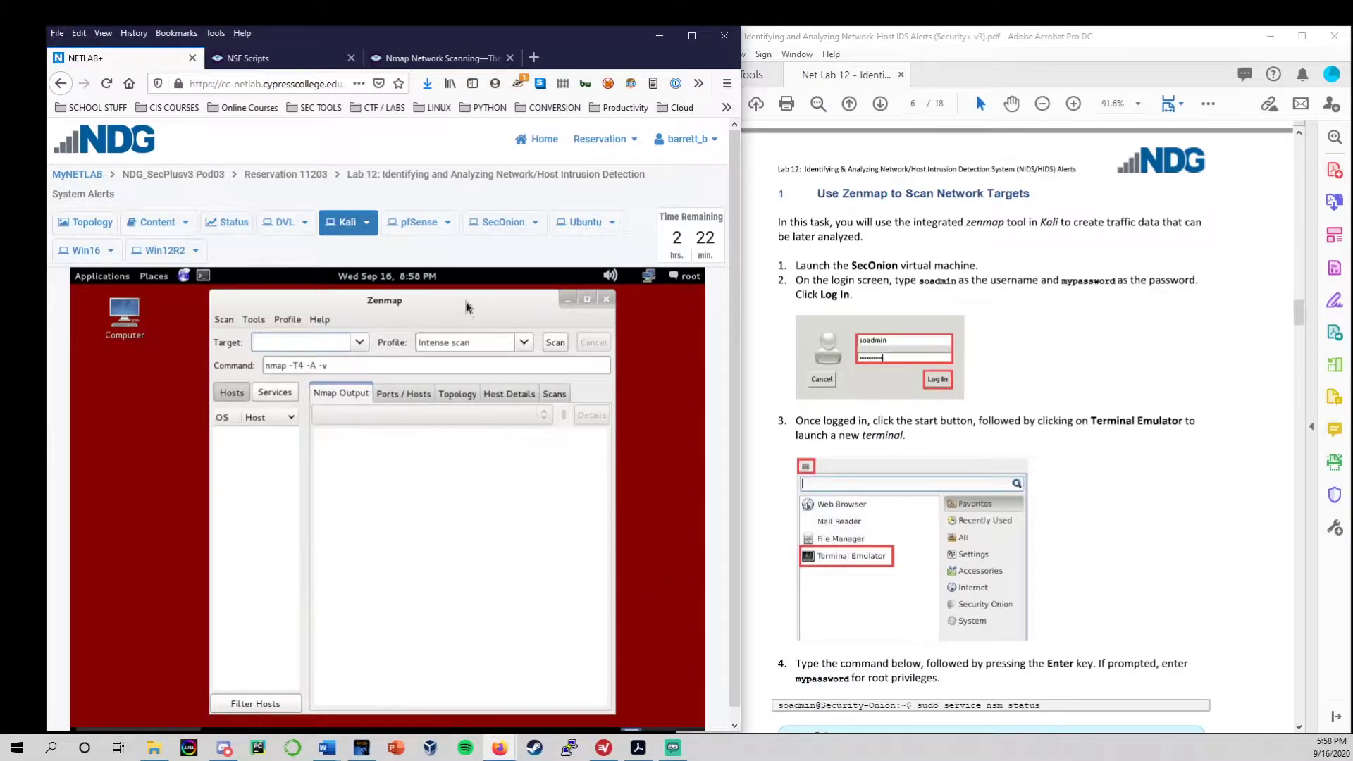
# Step: Open a Terminal Emulator window on the SecOnion machine and move it clear of the desktop shortcuts
pyautogui.scroll(-1, 1110, 440)
pyautogui.scroll(-3, 1111, 440)
pyautogui.scroll(4, 1108, 443)
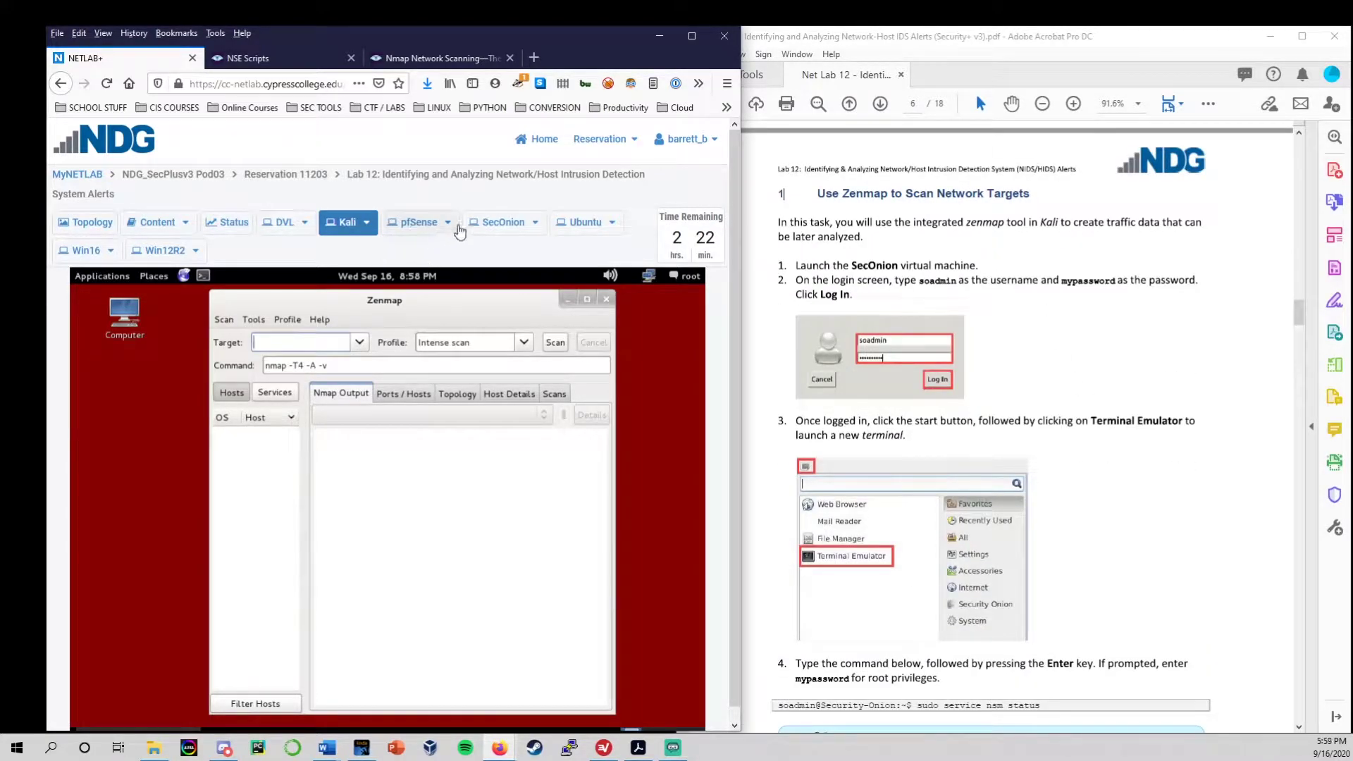
pyautogui.click(499, 222)
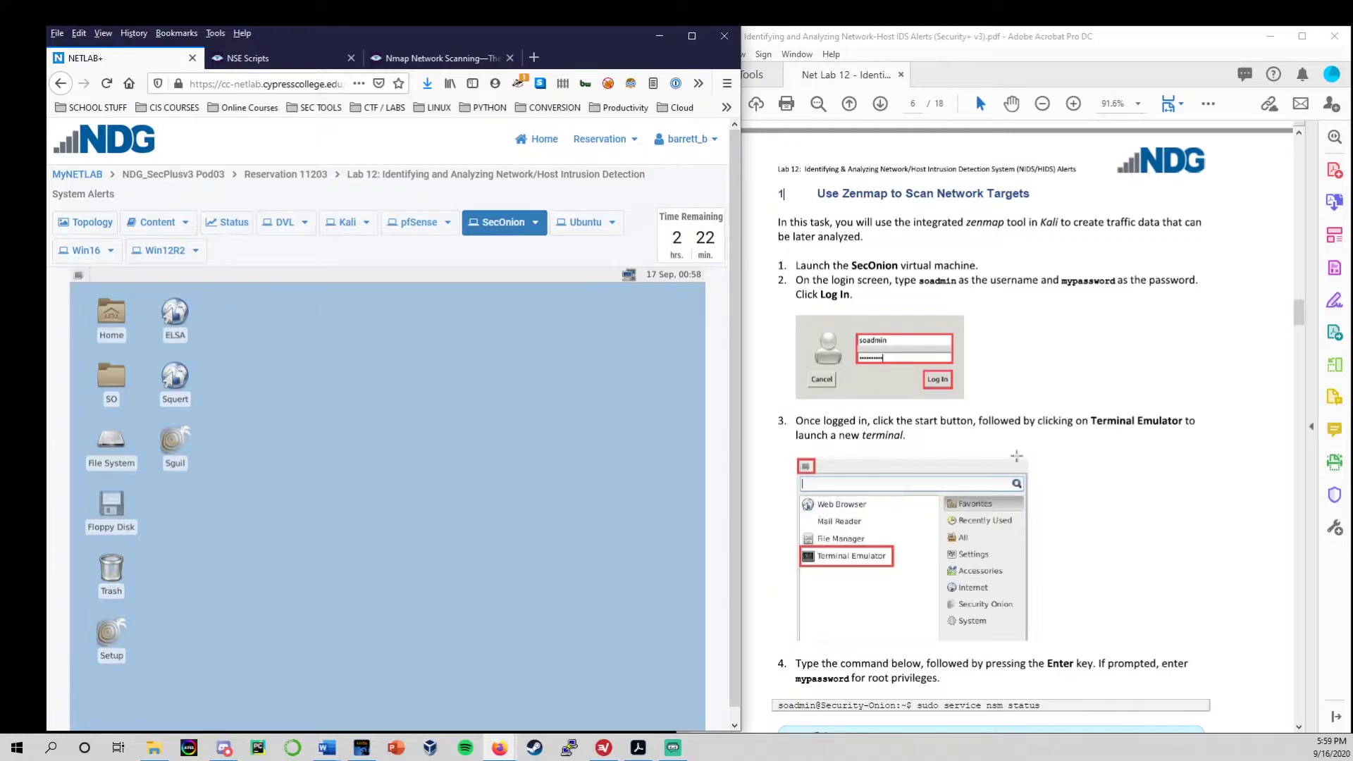
pyautogui.scroll(-1, 1094, 639)
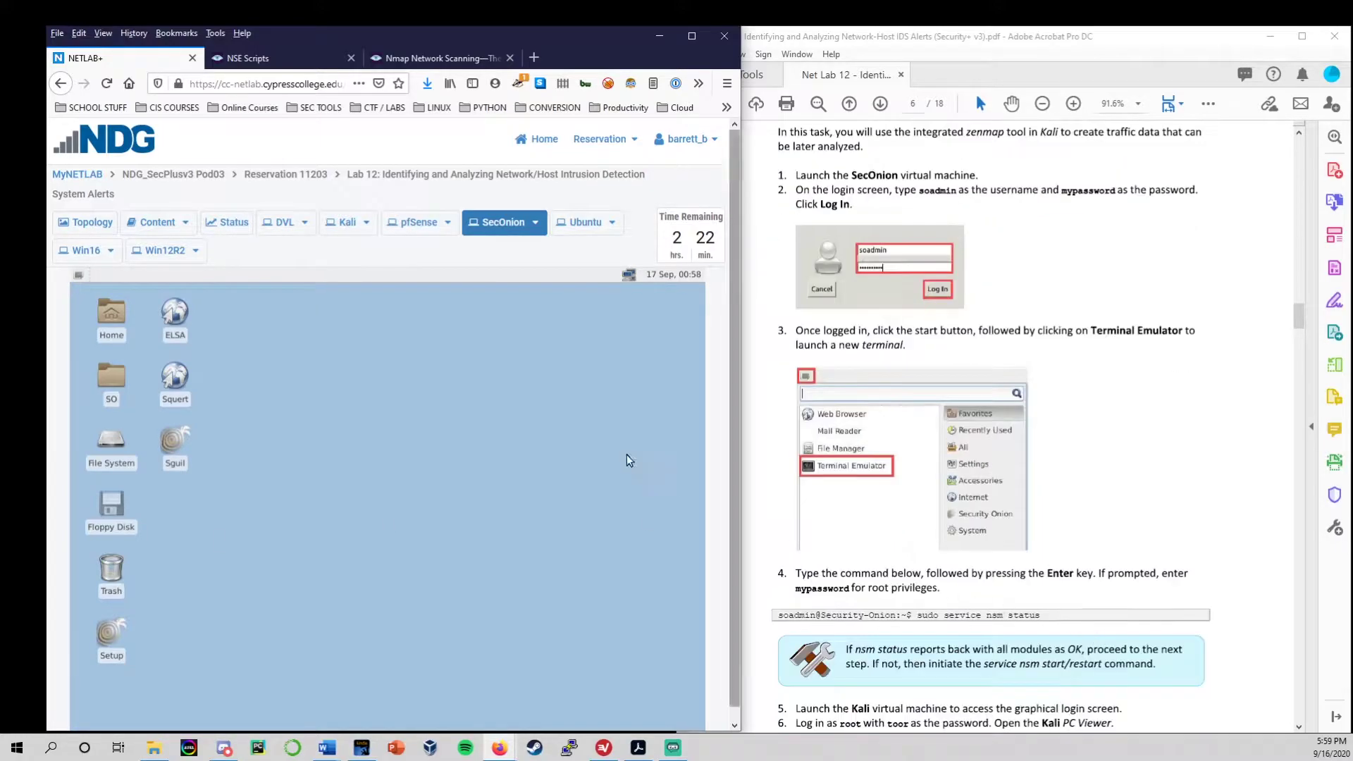
pyautogui.click(76, 277)
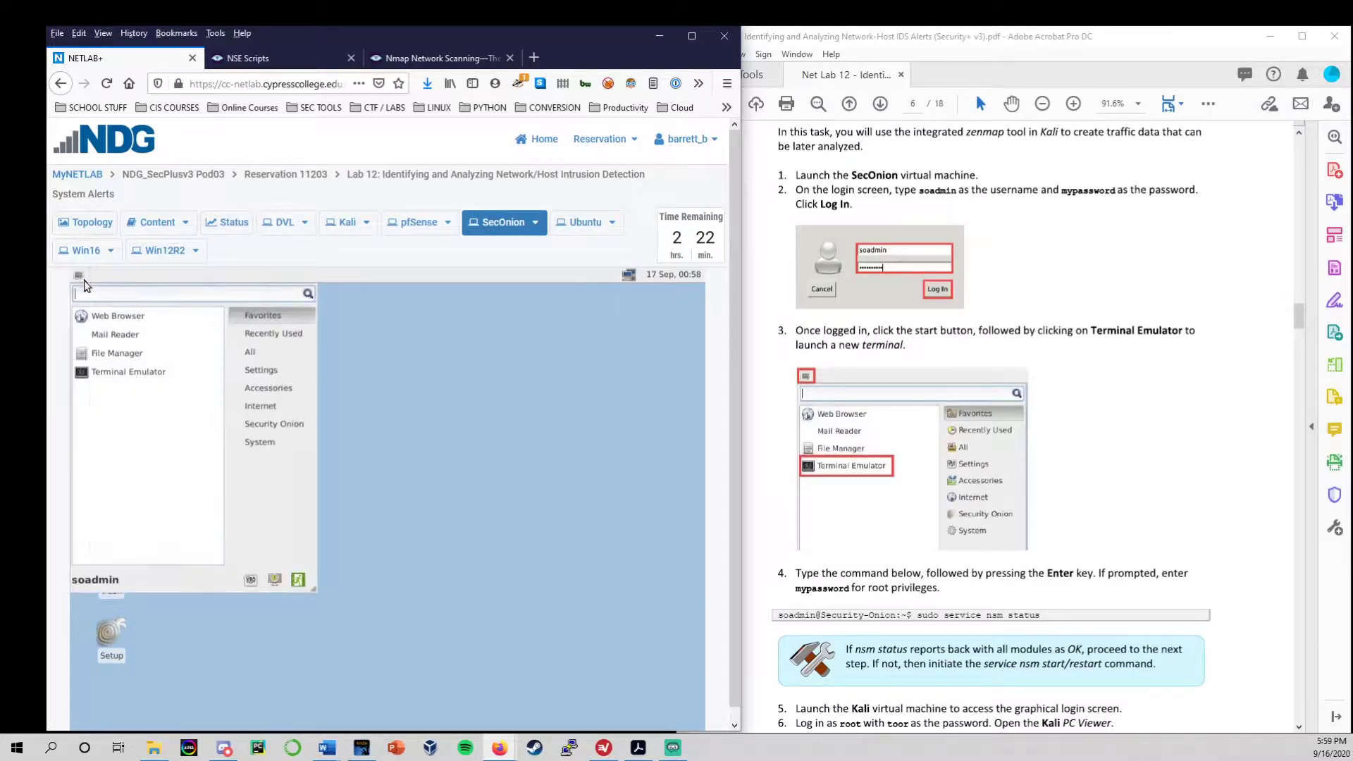
pyautogui.click(124, 371)
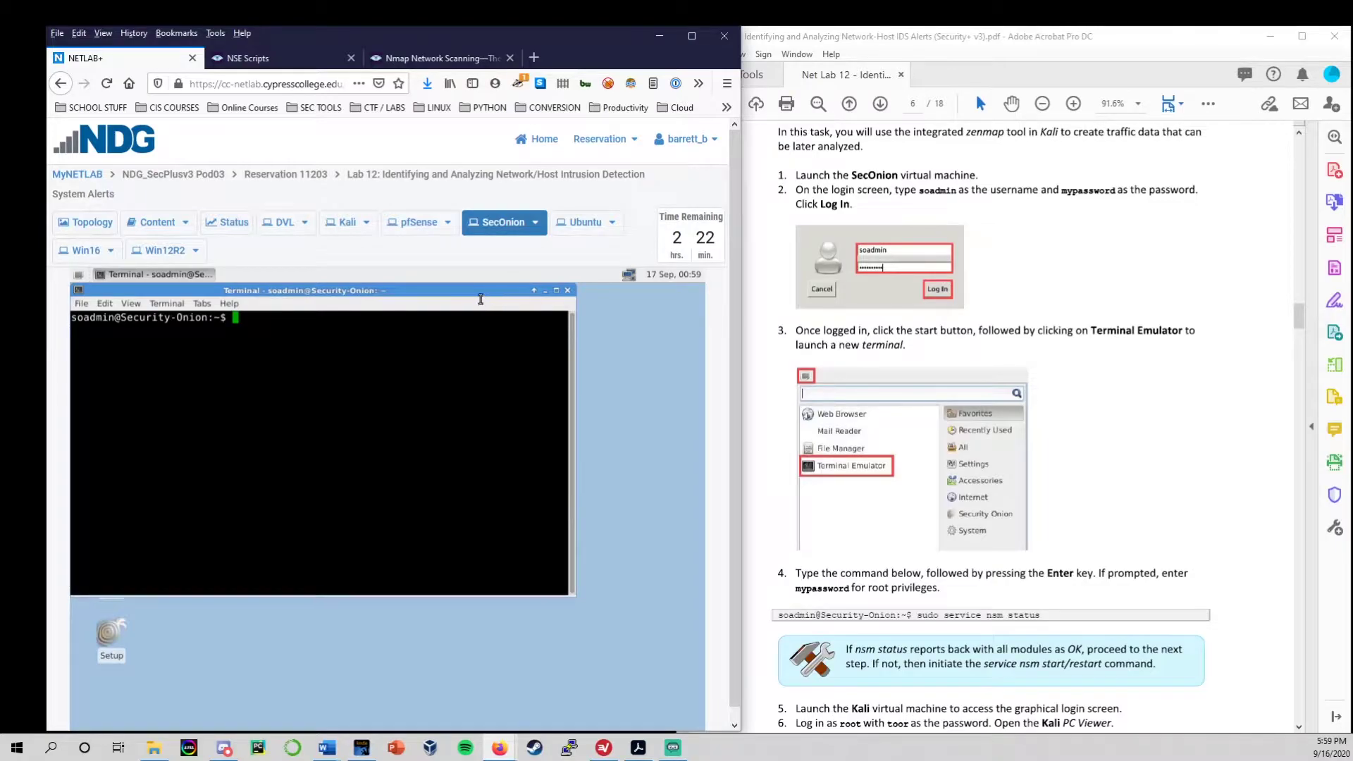
pyautogui.moveTo(479, 292); pyautogui.dragTo(561, 330)
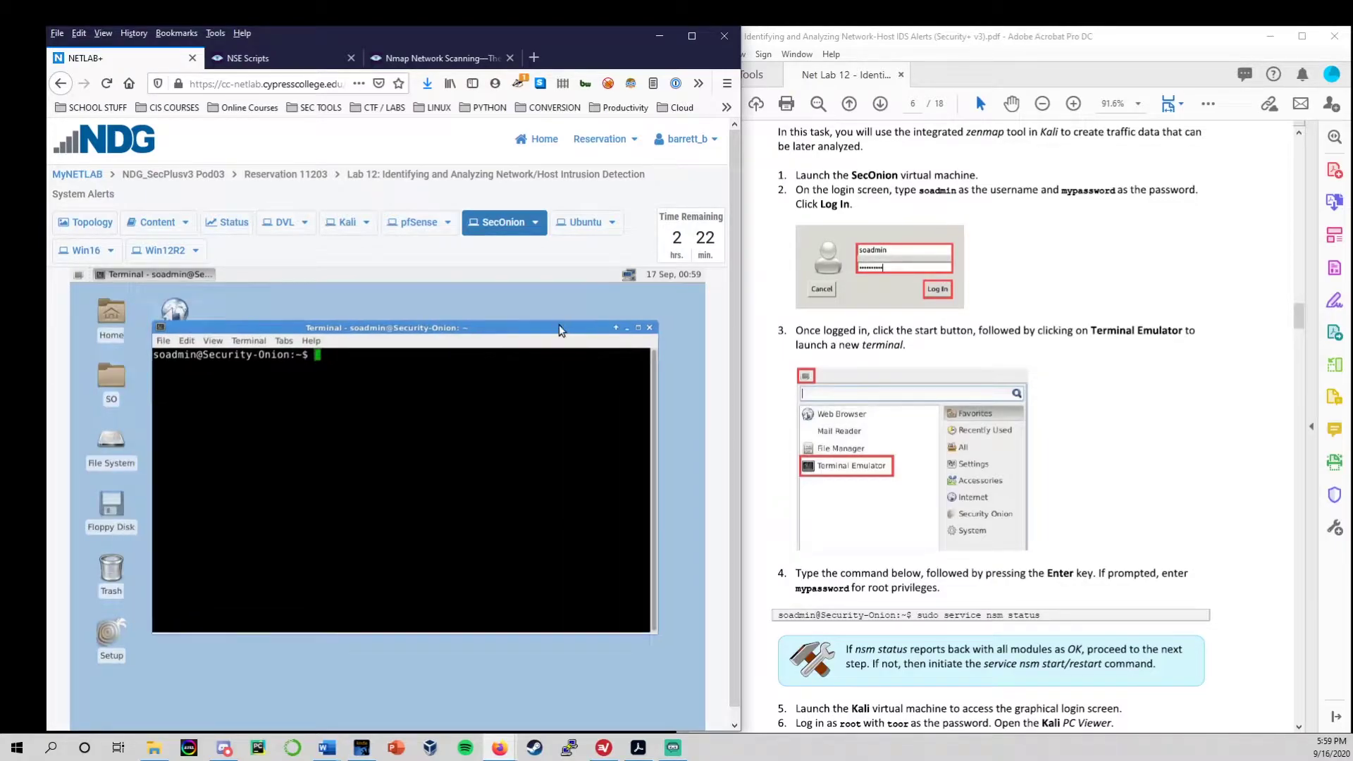
# Step: Run "sudo service nsm status" in the terminal and review the status of every module
pyautogui.write('sudo service nsm staaaaaatus')
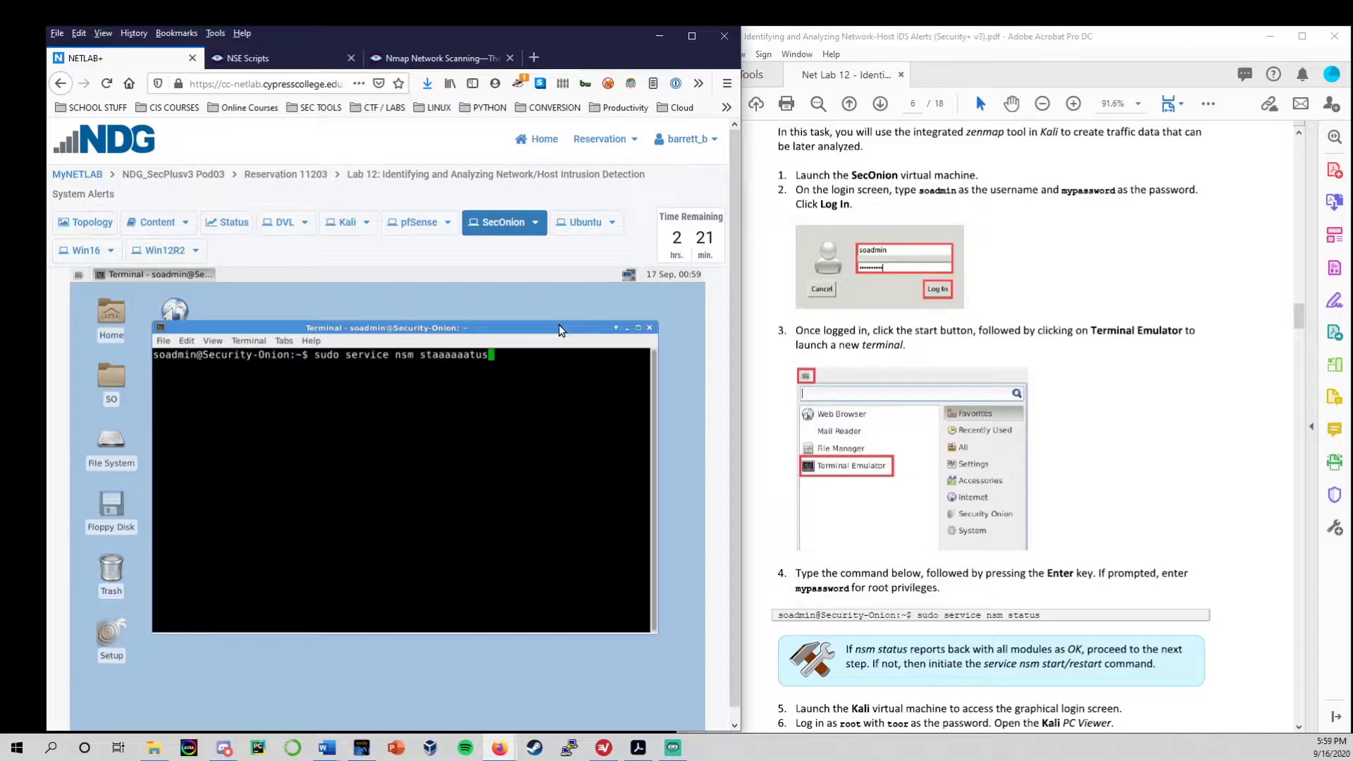
pyautogui.press('BackSpace')
pyautogui.press('BackSpace')
pyautogui.press('BackSpace')
pyautogui.press('BackSpace')
pyautogui.press('BackSpace')
pyautogui.press('BackSpace')
pyautogui.press('BackSpace')
pyautogui.press('BackSpace')
pyautogui.write('tus')
pyautogui.press('Return')
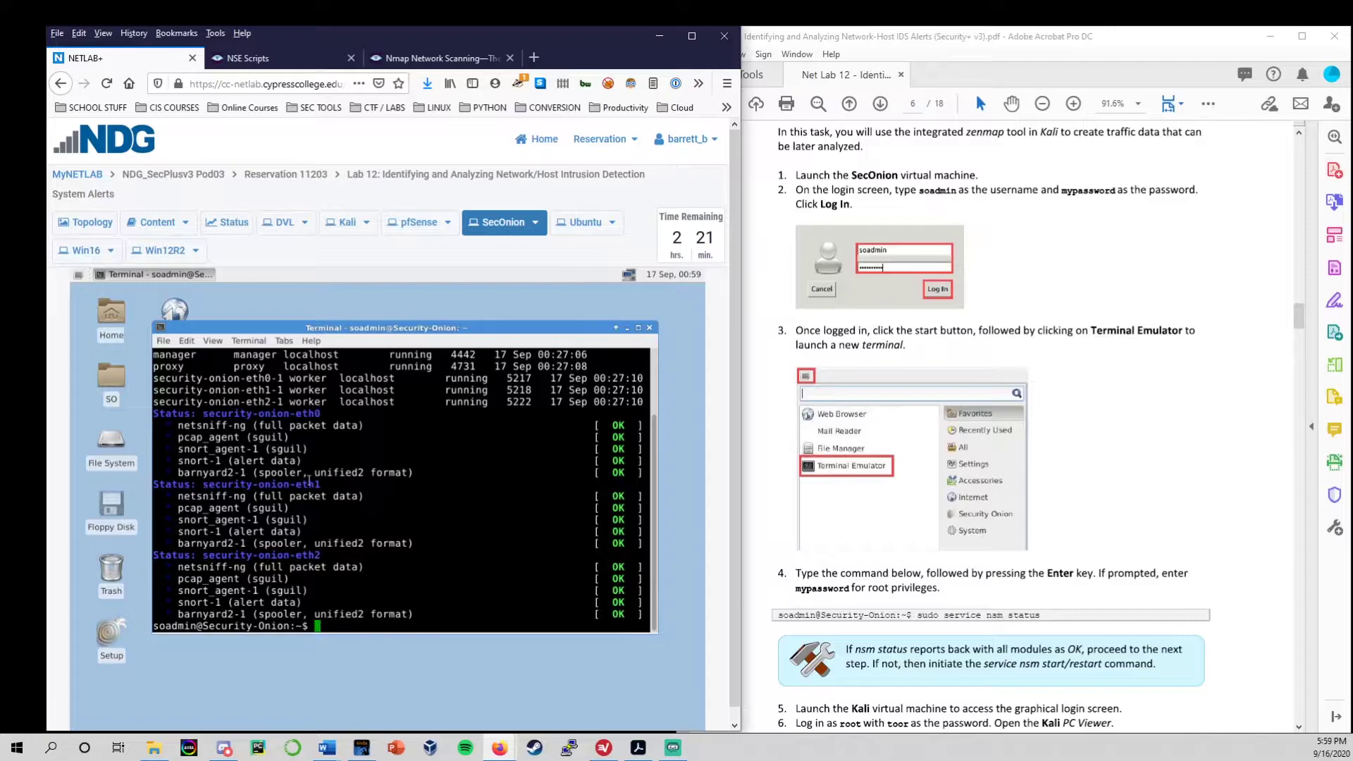
pyautogui.scroll(3, 311, 482)
pyautogui.scroll(-3, 459, 501)
pyautogui.scroll(2, 622, 503)
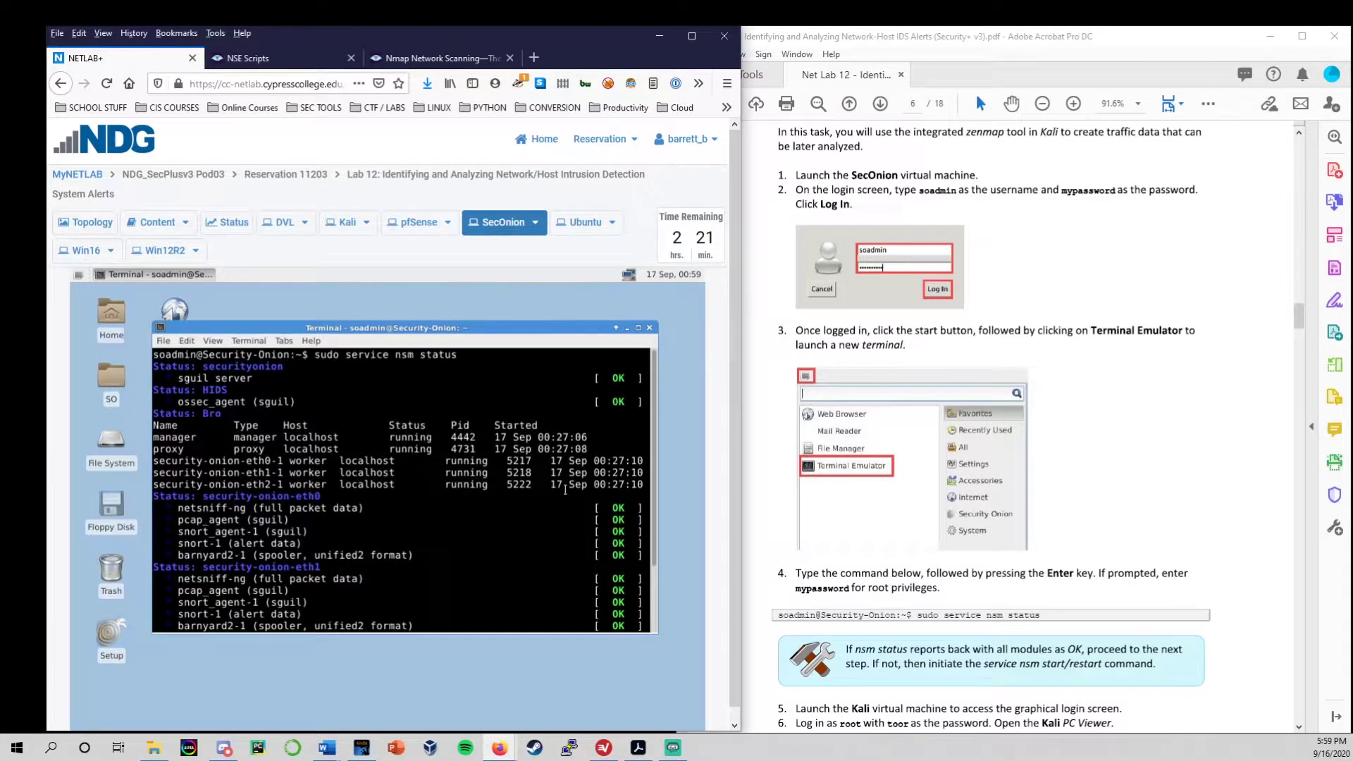
pyautogui.scroll(-2, 565, 488)
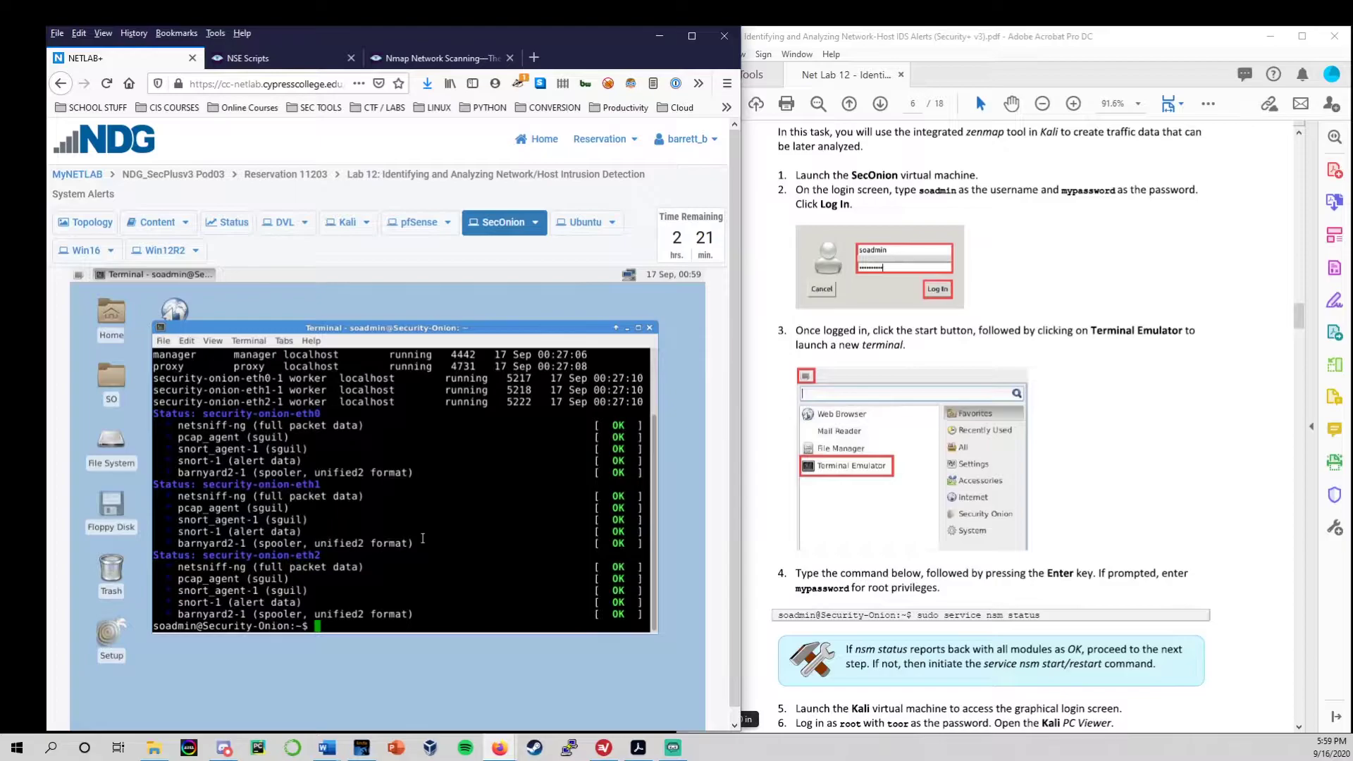
pyautogui.write('sudo service nsm resar')
pyautogui.press('BackSpace')
pyautogui.press('BackSpace')
pyautogui.press('BackSpace')
pyautogui.press('BackSpace')
pyautogui.press('BackSpace')
pyautogui.press('BackSpace')
pyautogui.press('BackSpace')
pyautogui.write('m restart')
pyautogui.press('BackSpace')
pyautogui.press('BackSpace')
pyautogui.press('BackSpace')
pyautogui.press('BackSpace')
pyautogui.press('BackSpace')
pyautogui.press('BackSpace')
pyautogui.press('BackSpace')
pyautogui.press('BackSpace')
pyautogui.press('BackSpace')
pyautogui.press('BackSpace')
pyautogui.press('BackSpace')
pyautogui.press('BackSpace')
pyautogui.press('BackSpace')
pyautogui.press('BackSpace')
pyautogui.press('BackSpace')
pyautogui.press('BackSpace')
pyautogui.press('BackSpace')
pyautogui.press('BackSpace')
pyautogui.press('BackSpace')
pyautogui.press('BackSpace')
pyautogui.press('BackSpace')
pyautogui.press('BackSpace')
pyautogui.press('BackSpace')
pyautogui.press('BackSpace')
# Step: Recheck the nsm status output and close the Security Onion terminal
pyautogui.scroll(2, 610, 562)
pyautogui.scroll(-2, 592, 568)
pyautogui.click(649, 330)
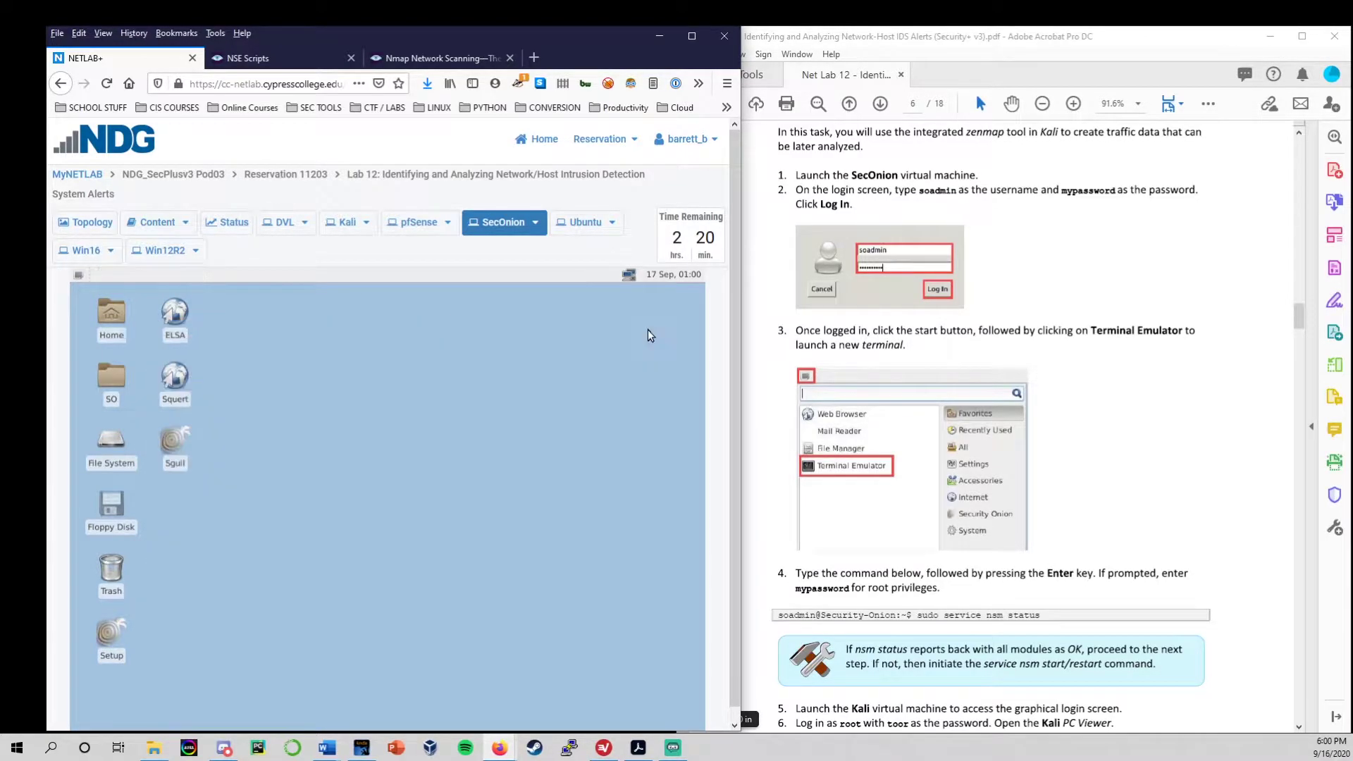
# Step: Return to the Kali machine, enter 203.0.113.1 as Zenmap's first scan target and check it against the lab topology
pyautogui.click(345, 222)
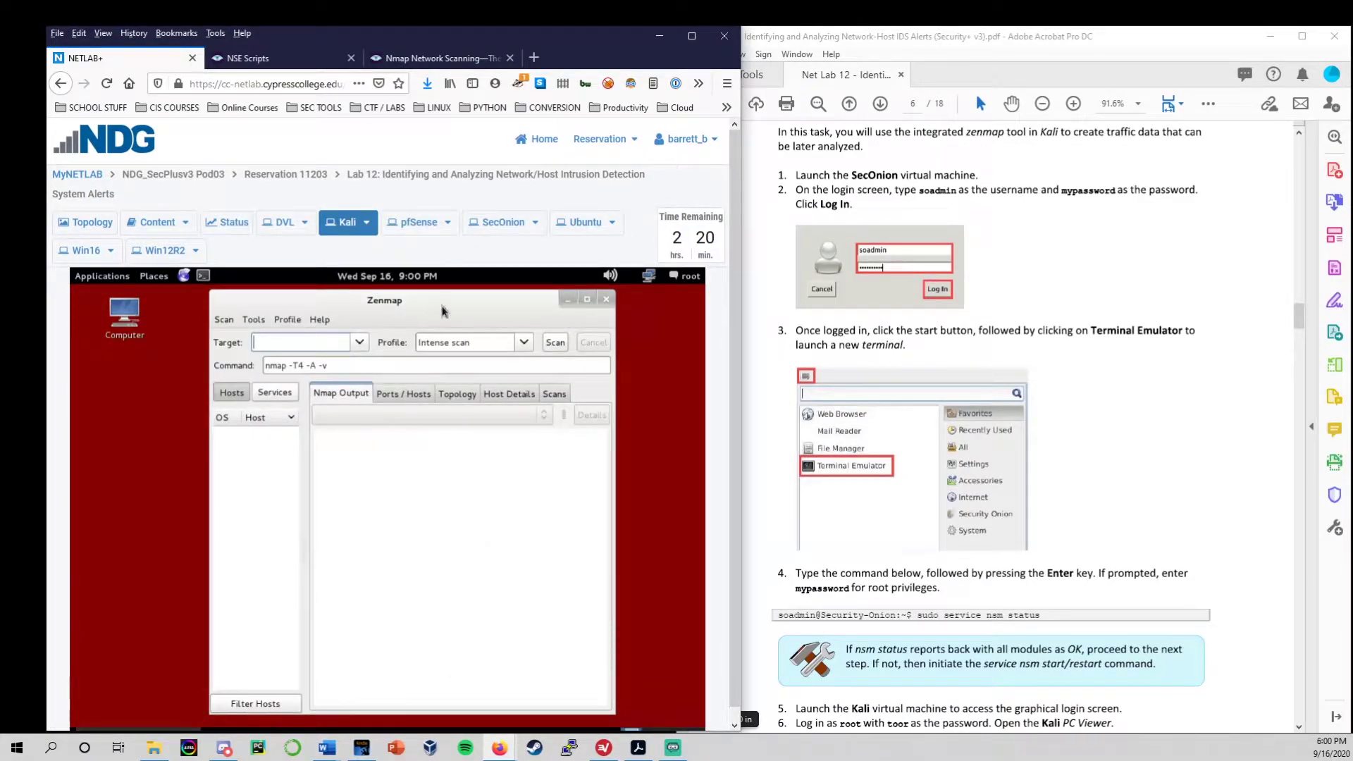
pyautogui.scroll(-2, 1165, 441)
pyautogui.scroll(-15, 1165, 440)
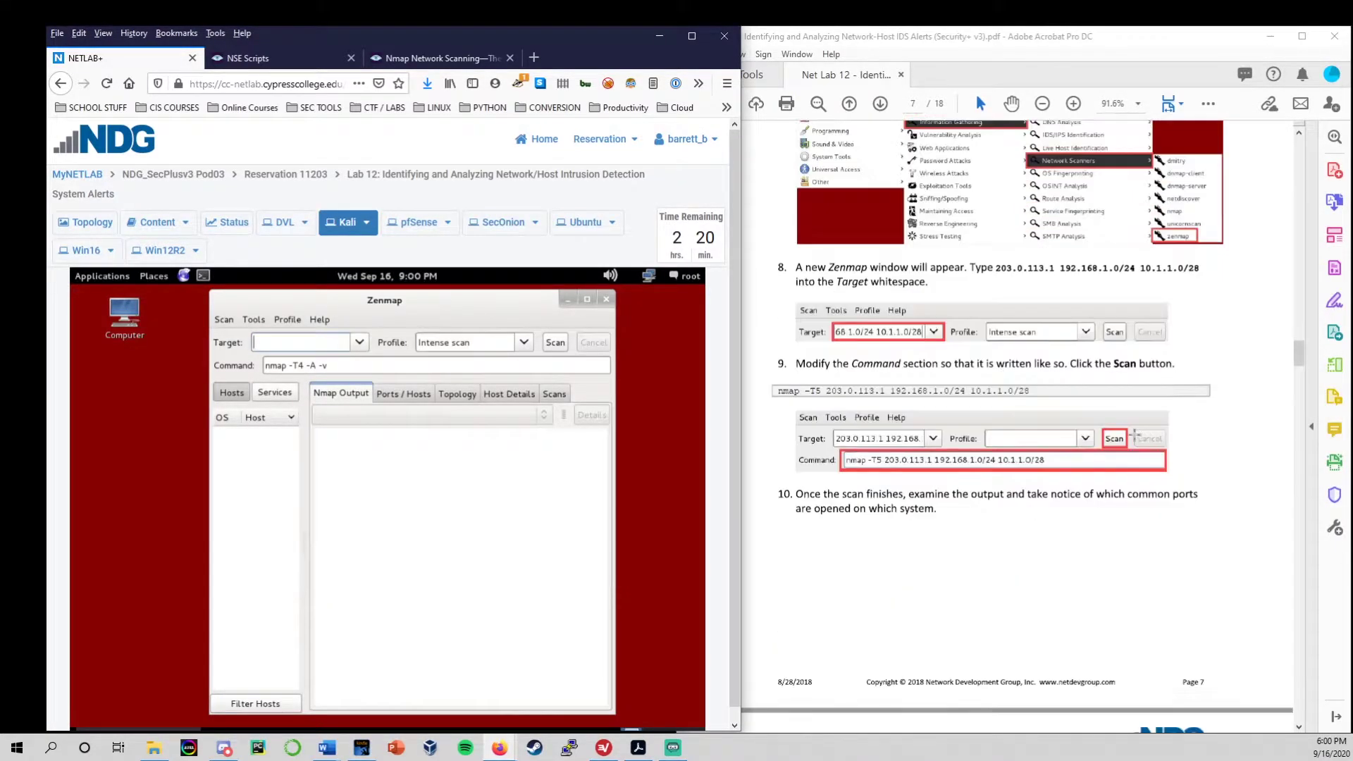
pyautogui.scroll(1, 1144, 433)
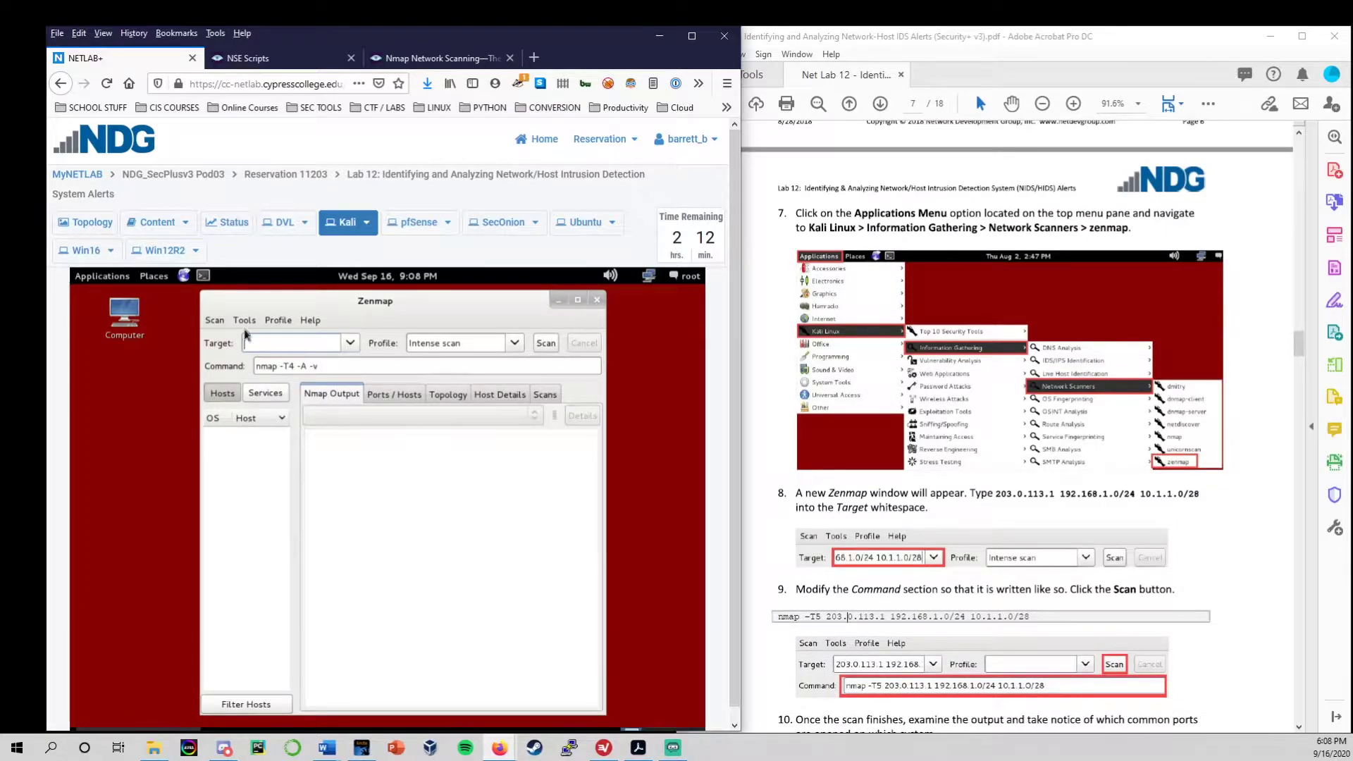
pyautogui.moveTo(996, 493); pyautogui.dragTo(1198, 493)
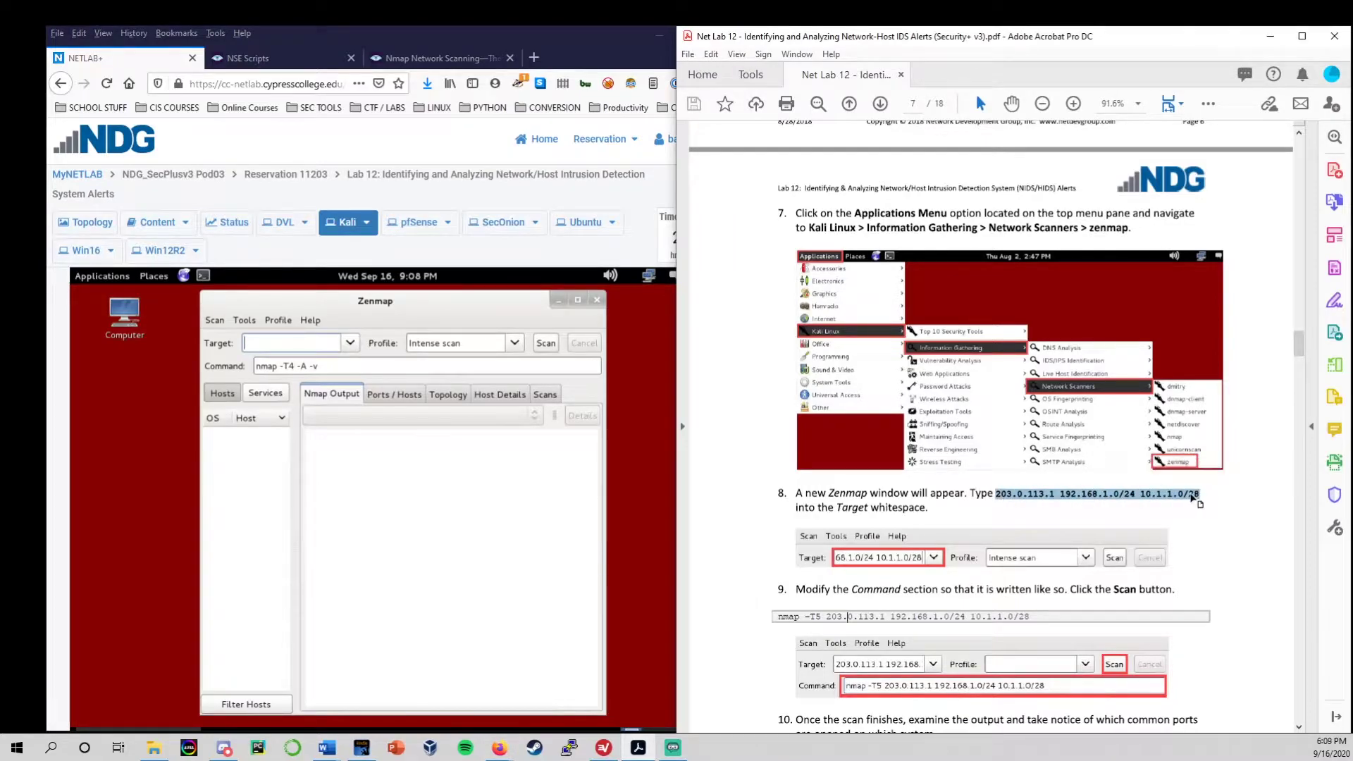
pyautogui.click(287, 341)
pyautogui.write('203.0')
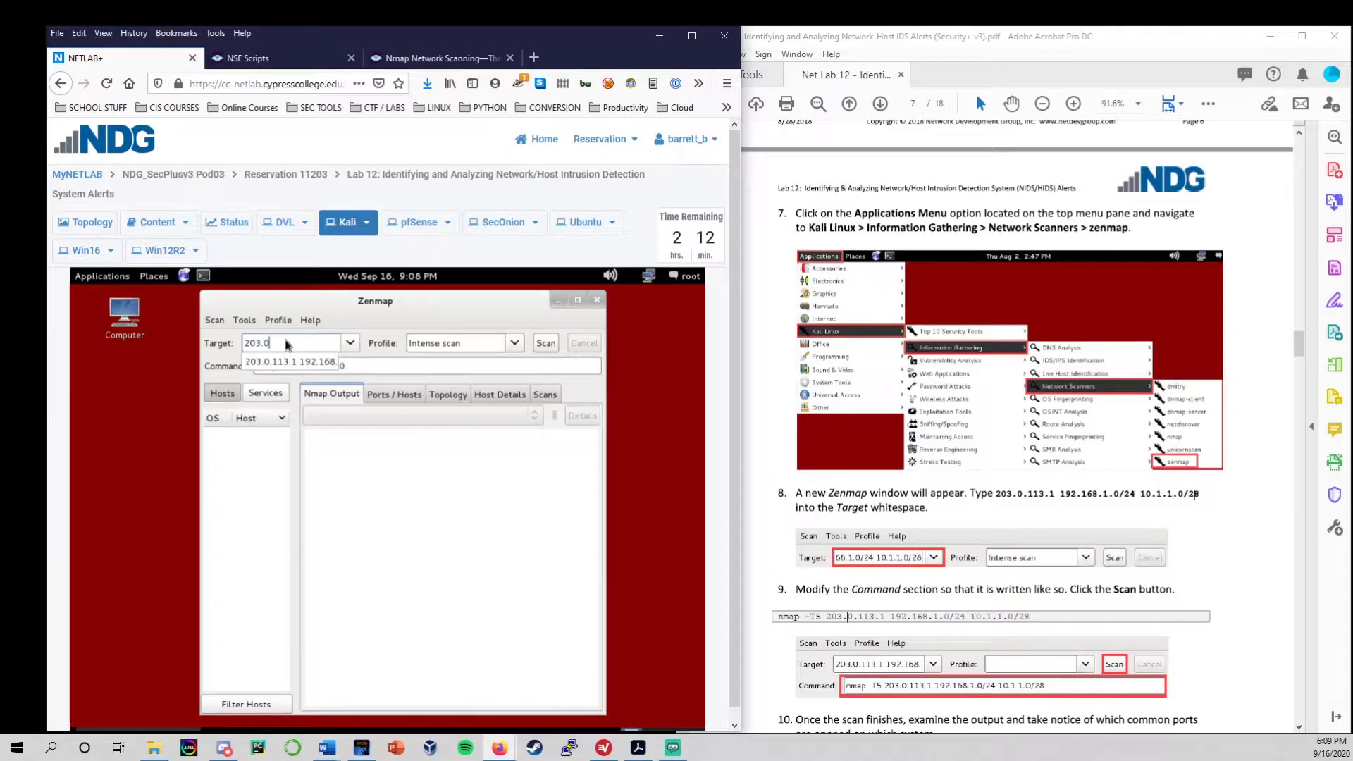
pyautogui.write('.113.1')
pyautogui.click(86, 222)
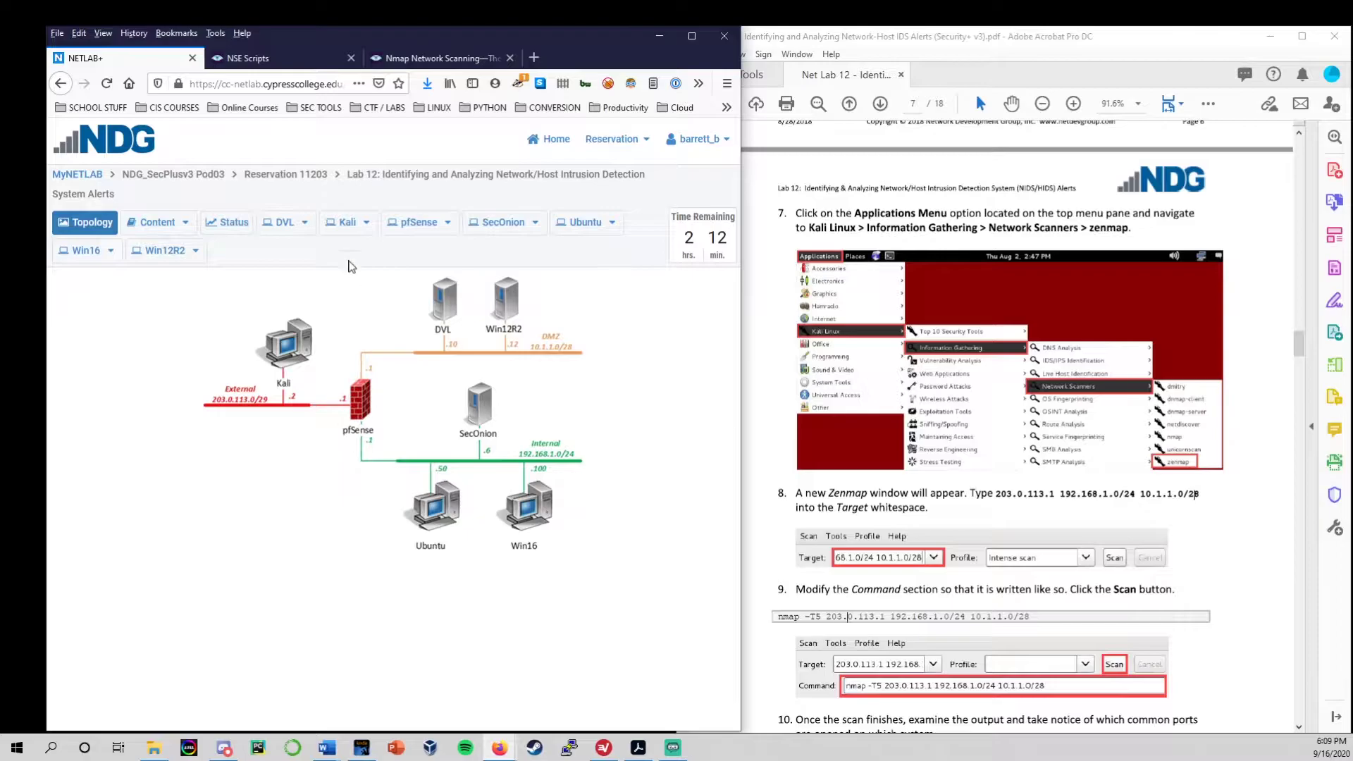
pyautogui.click(351, 224)
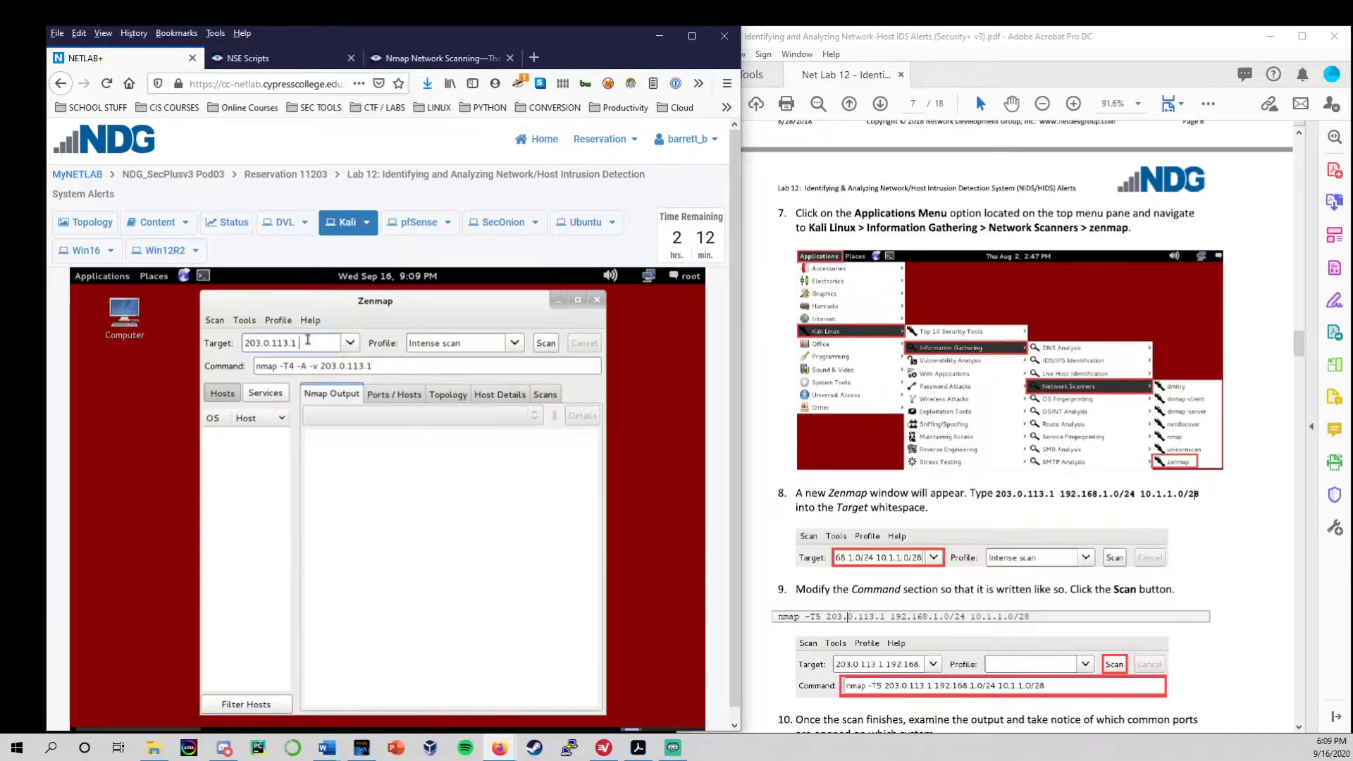
# Step: Add 192.168.1.0/24 to the Zenmap target list and compare it with the internal network in the lab topology
pyautogui.click(308, 342)
pyautogui.write('19')
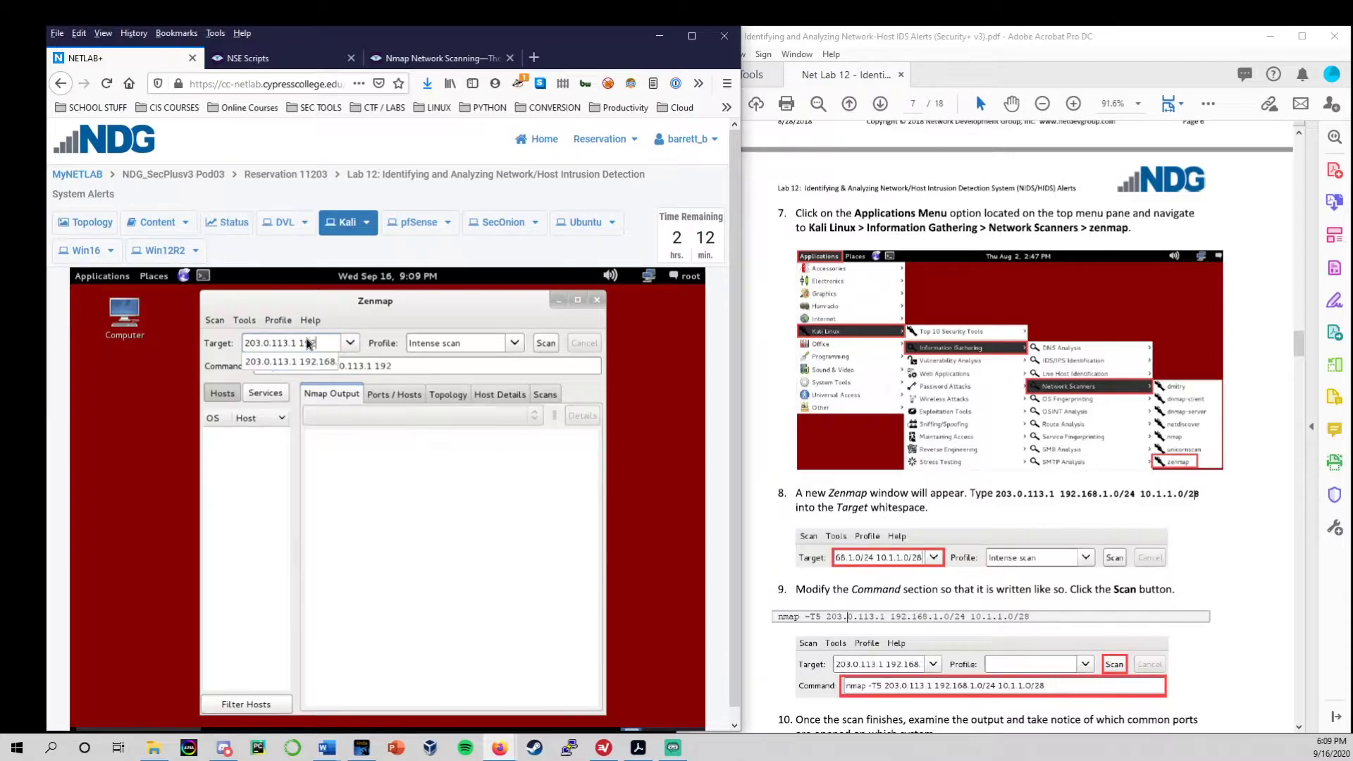
pyautogui.write('2.168.1.0/24')
pyautogui.click(96, 219)
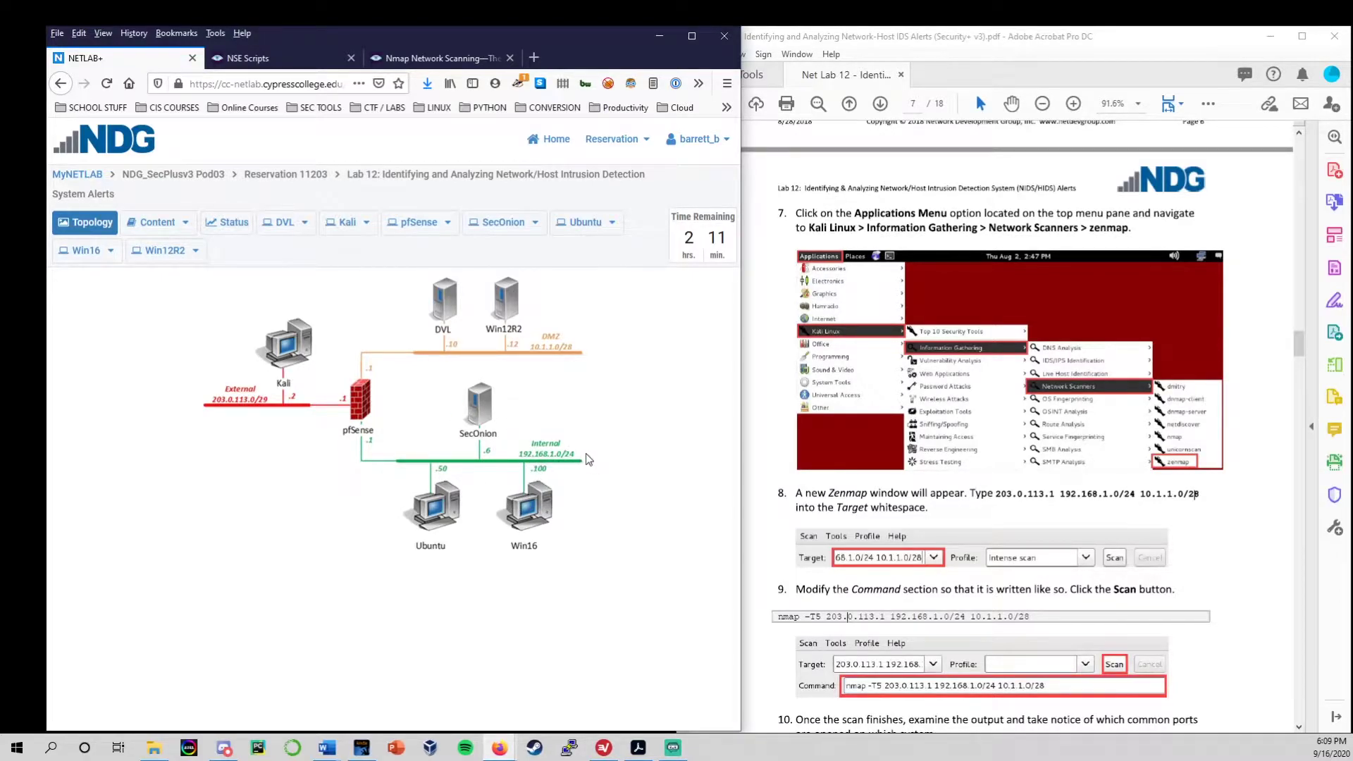
pyautogui.click(345, 234)
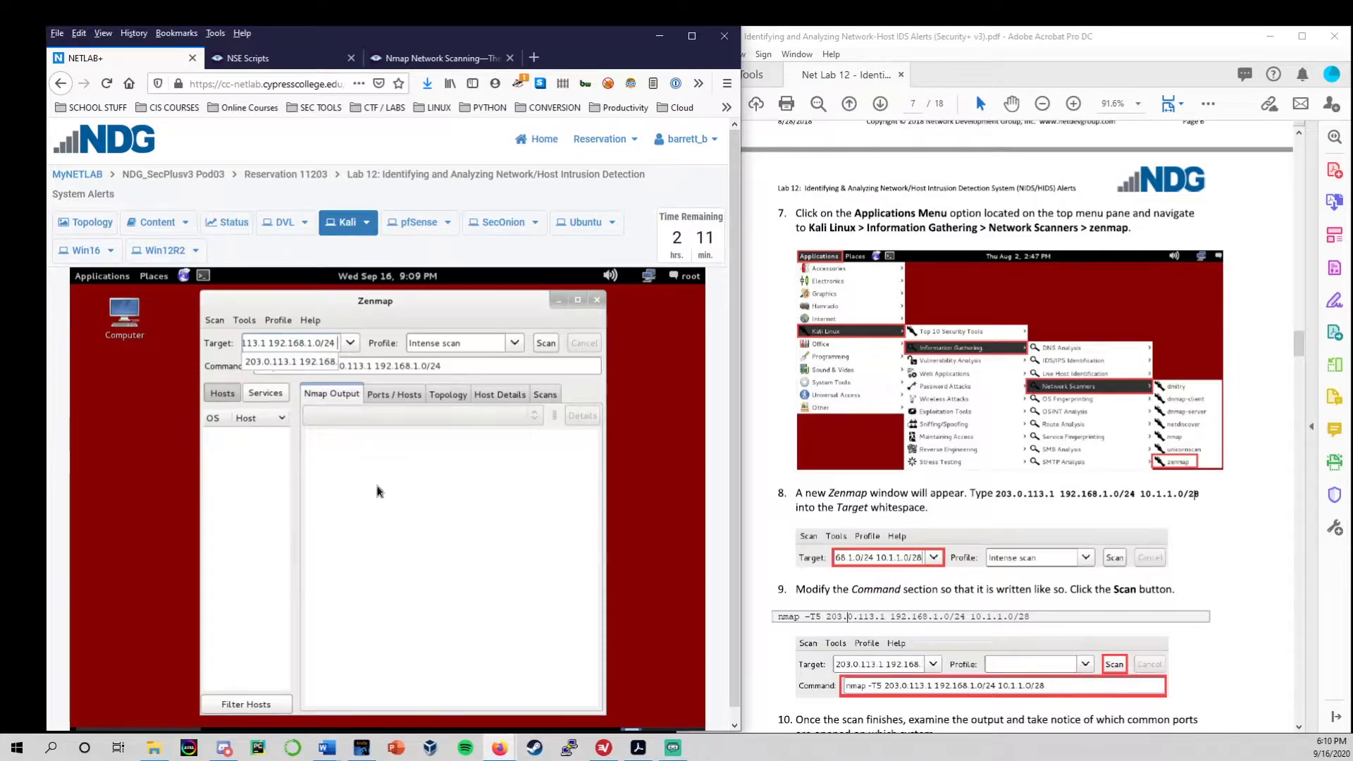
# Step: Append 10.1.1.0/28 to the Zenmap targets and compare it with the DMZ network in the lab topology
pyautogui.write('1.0/24 10.1.1.0/28')
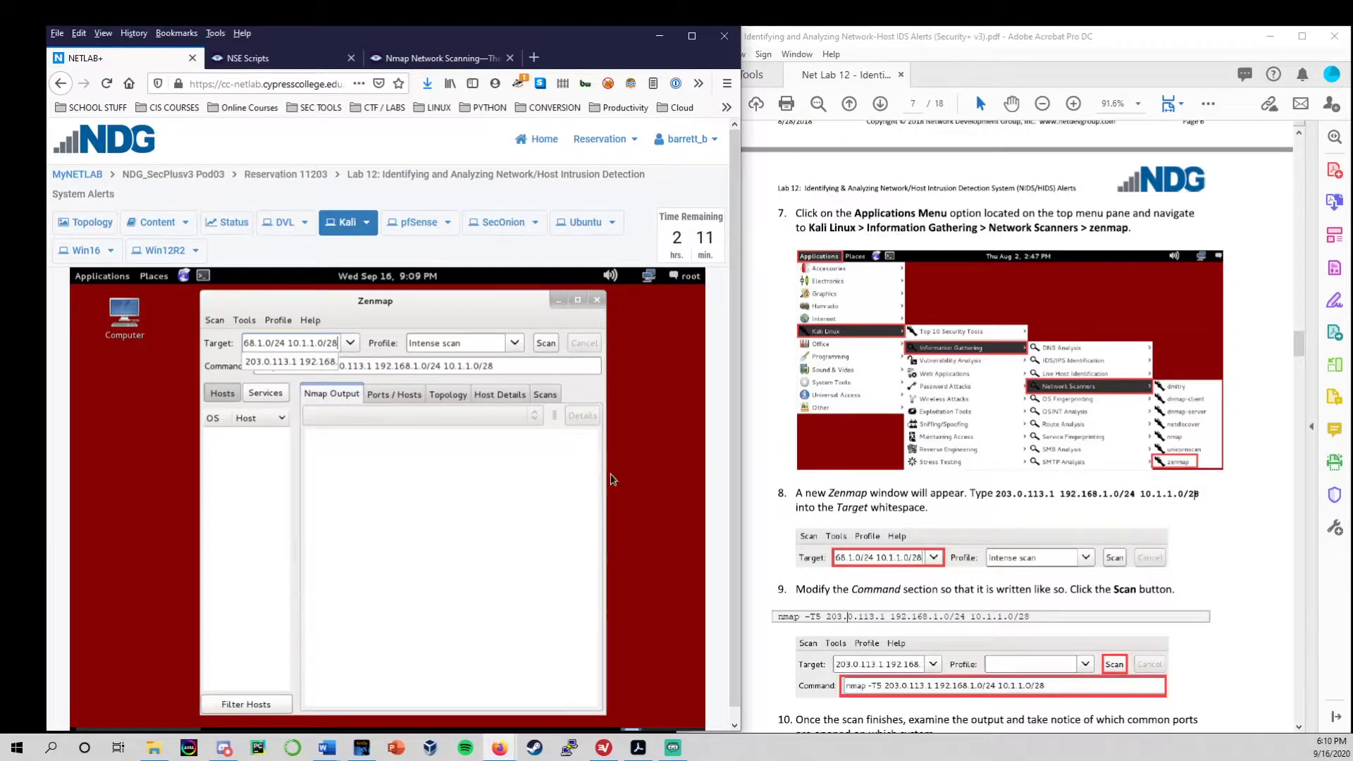
pyautogui.click(85, 222)
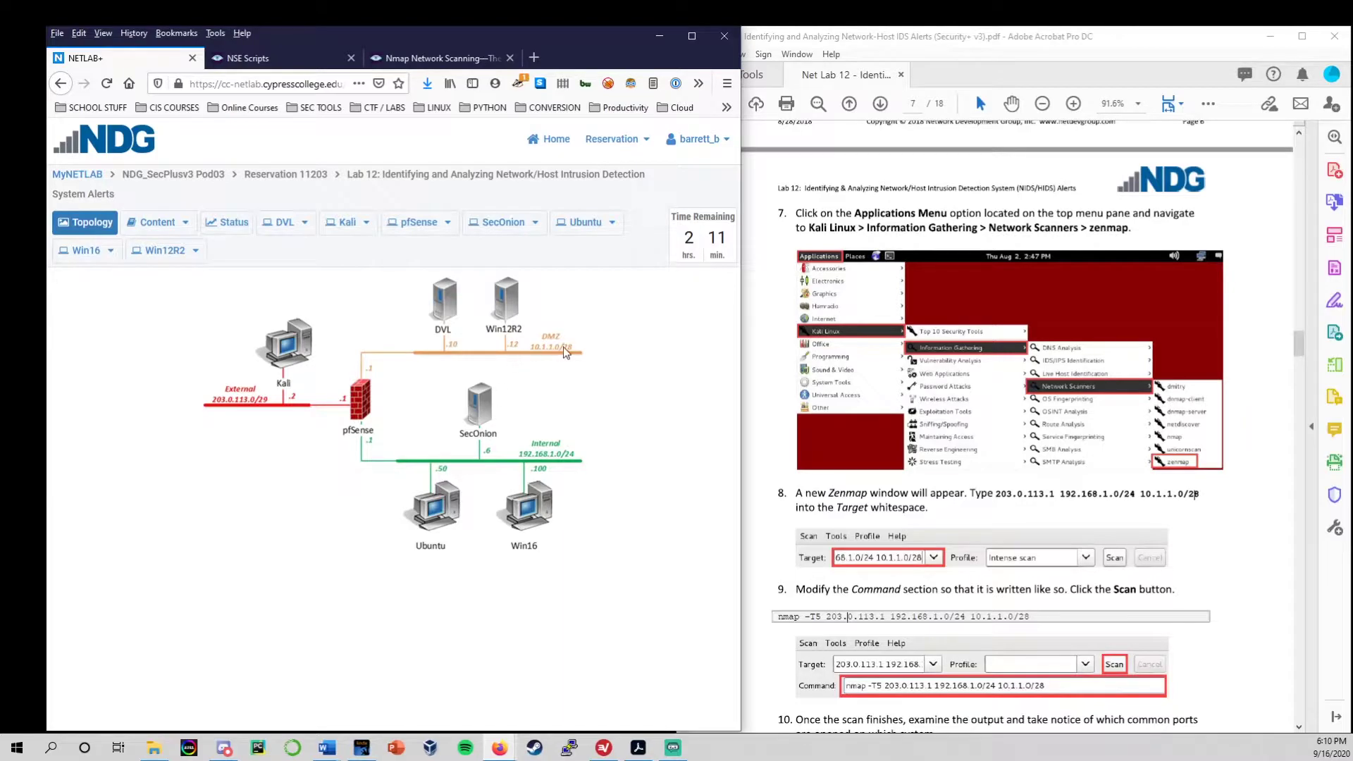
pyautogui.click(348, 223)
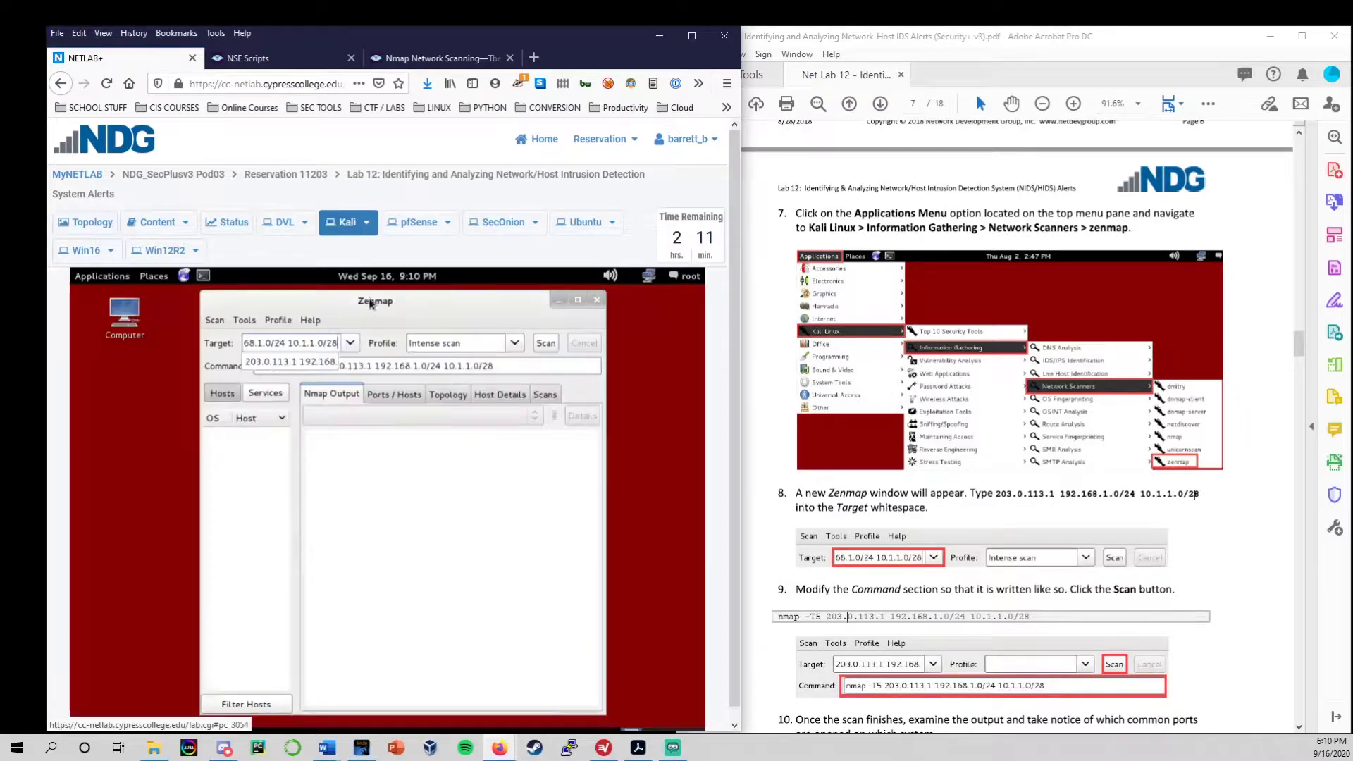
# Step: Replace the -T4 -A -v options in the Zenmap command with -T5 and run the scan
pyautogui.click(461, 365)
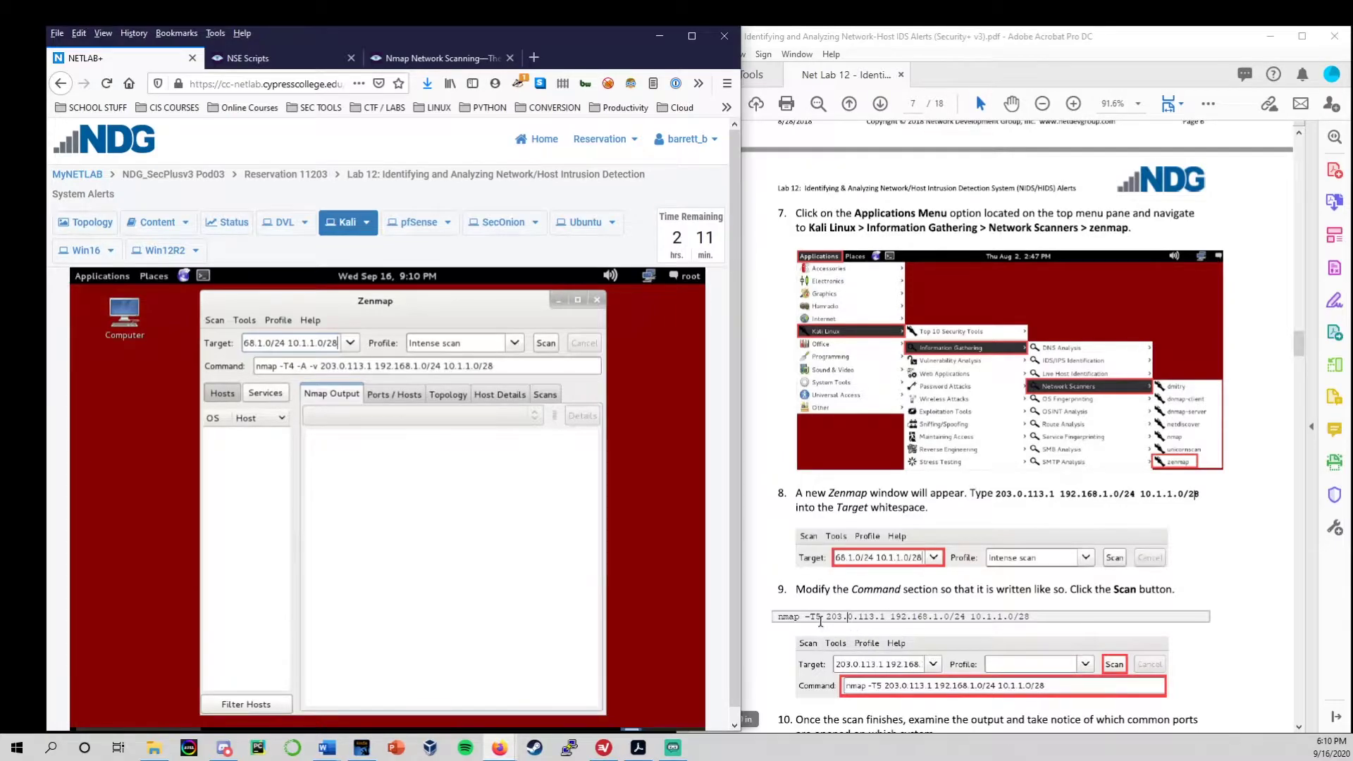
pyautogui.moveTo(280, 366); pyautogui.dragTo(322, 367)
pyautogui.press('BackSpace')
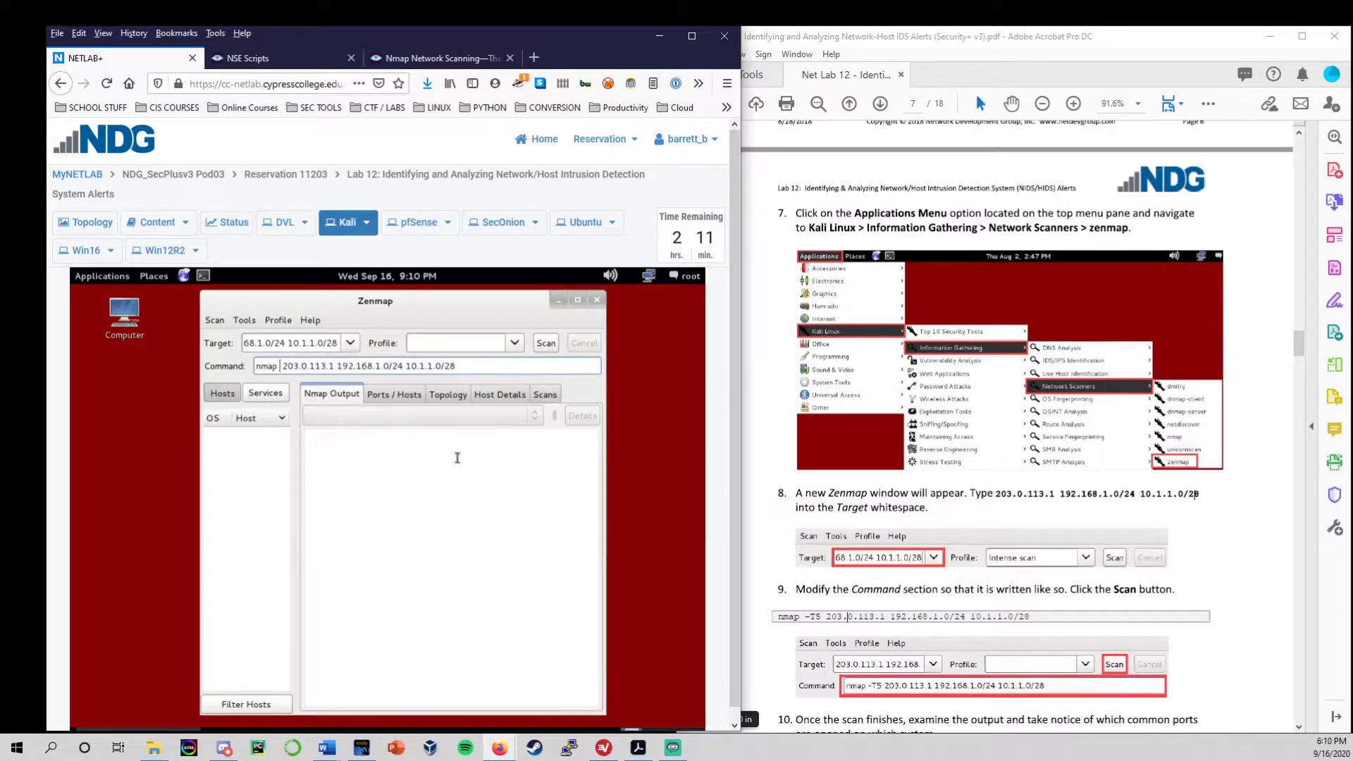
pyautogui.write('-')
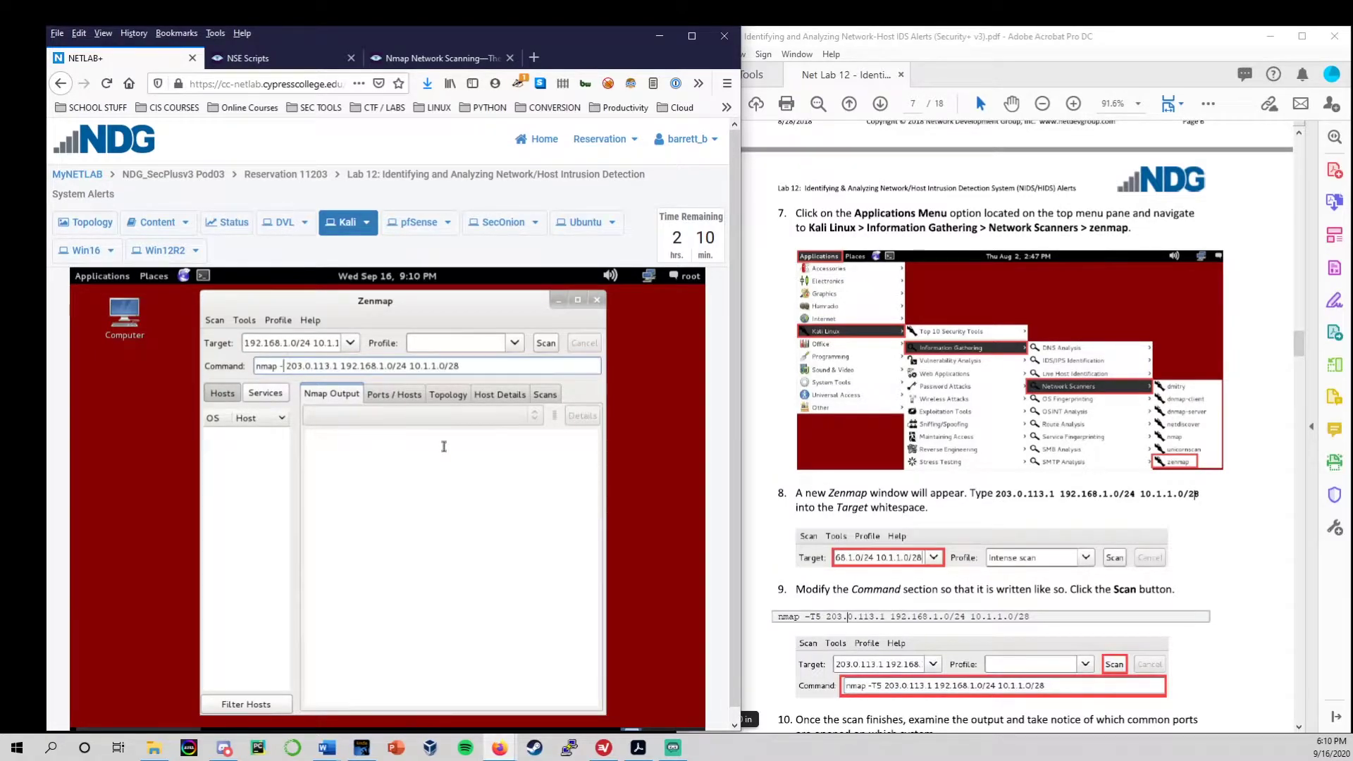
pyautogui.write('T5')
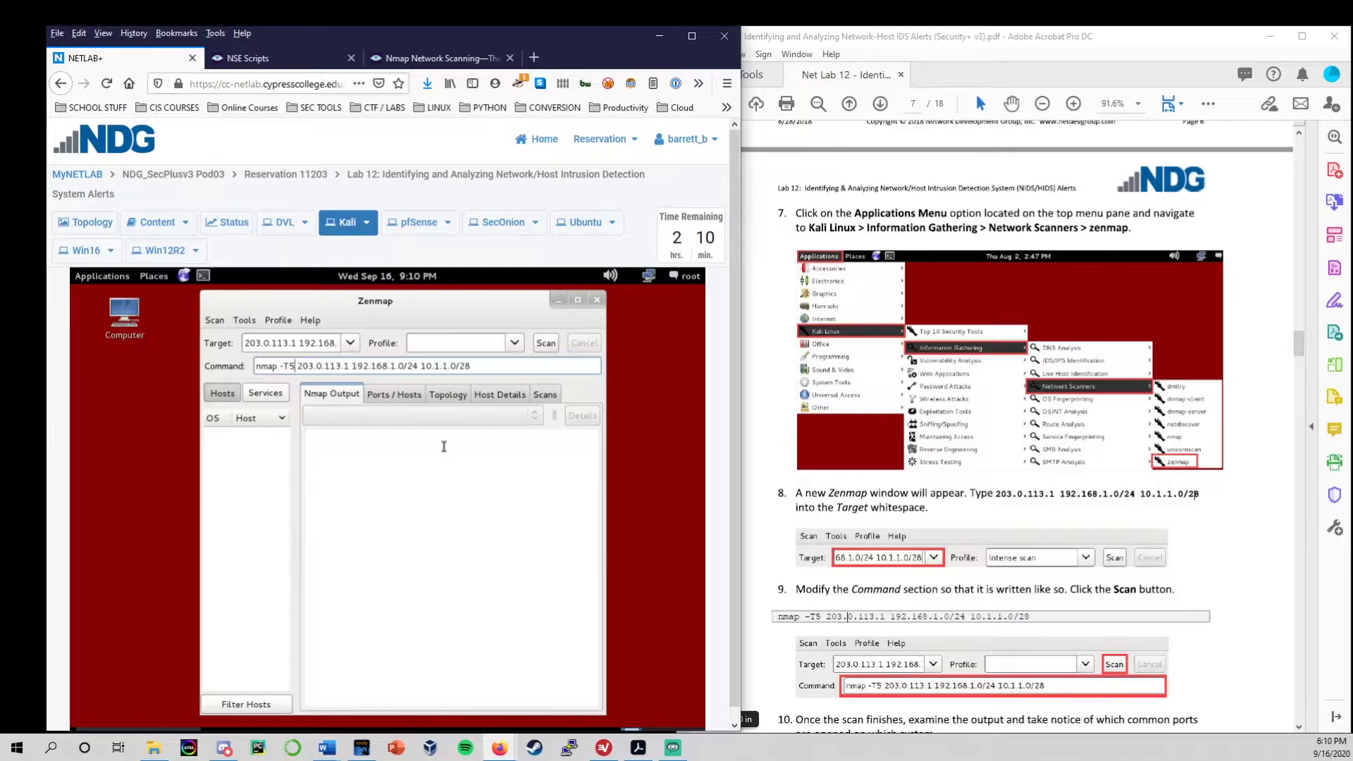
pyautogui.click(544, 345)
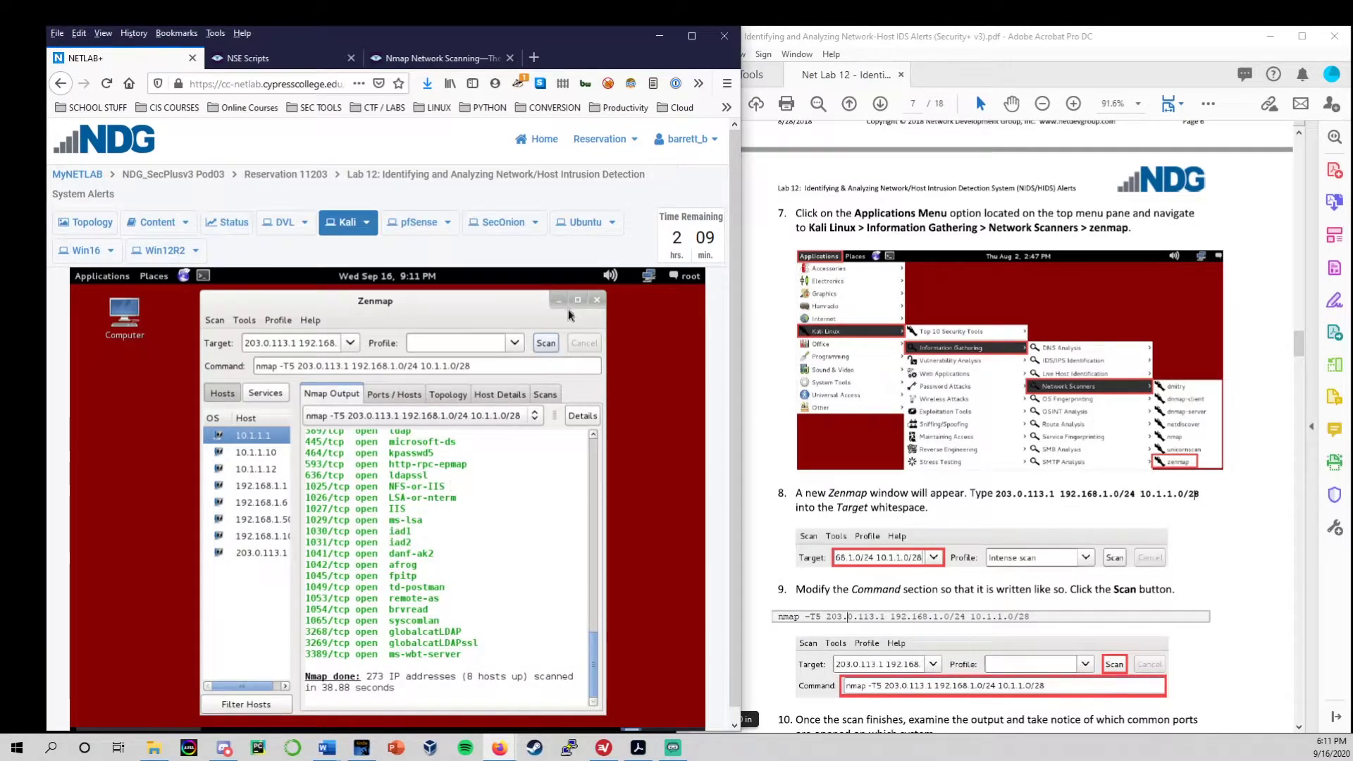
# Step: Review the scan's Nmap output, going through the reports for individual hosts on the 10.1.1.0/28 and 192.168.1.0/24 networks
pyautogui.moveTo(295, 366); pyautogui.dragTo(280, 367)
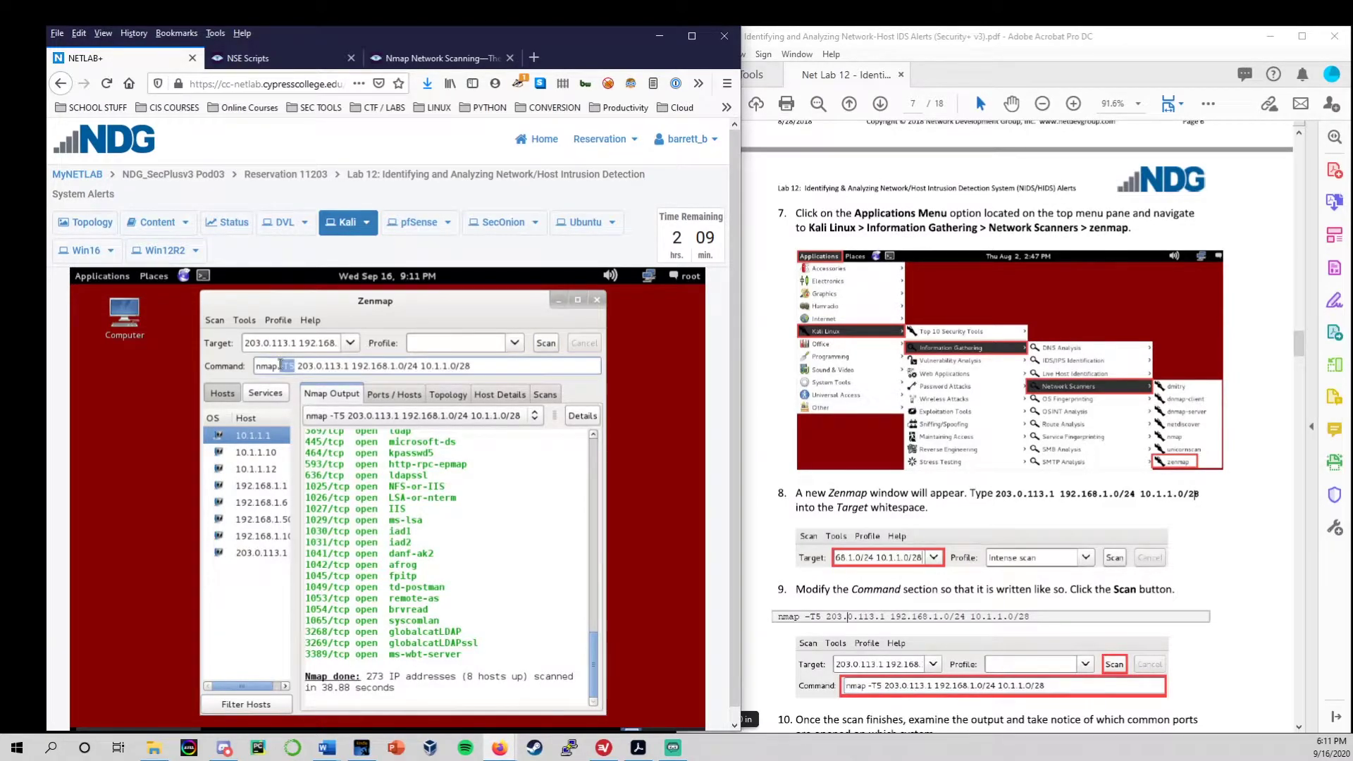
pyautogui.click(292, 366)
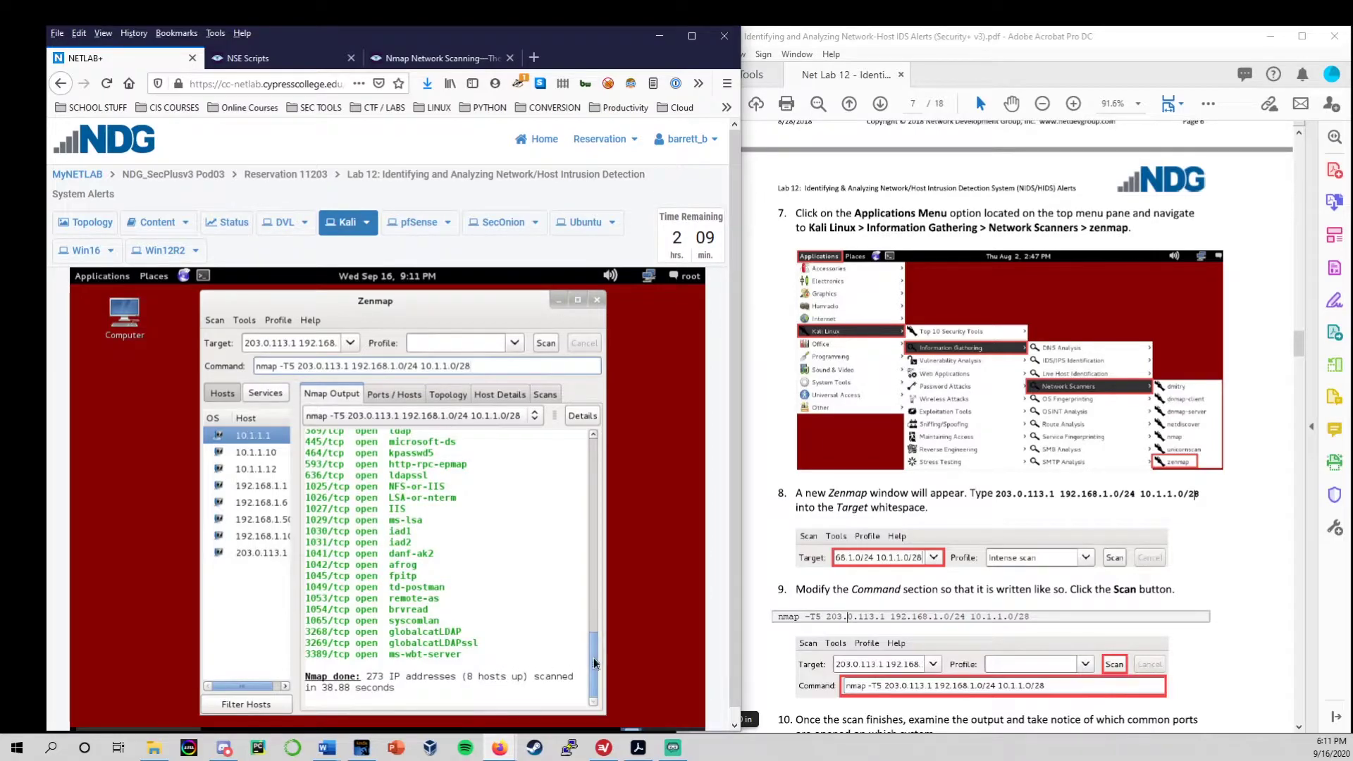
pyautogui.moveTo(593, 662); pyautogui.dragTo(580, 719)
pyautogui.scroll(9, 419, 608)
pyautogui.moveTo(595, 576); pyautogui.dragTo(591, 687)
pyautogui.click(253, 458)
pyautogui.click(261, 469)
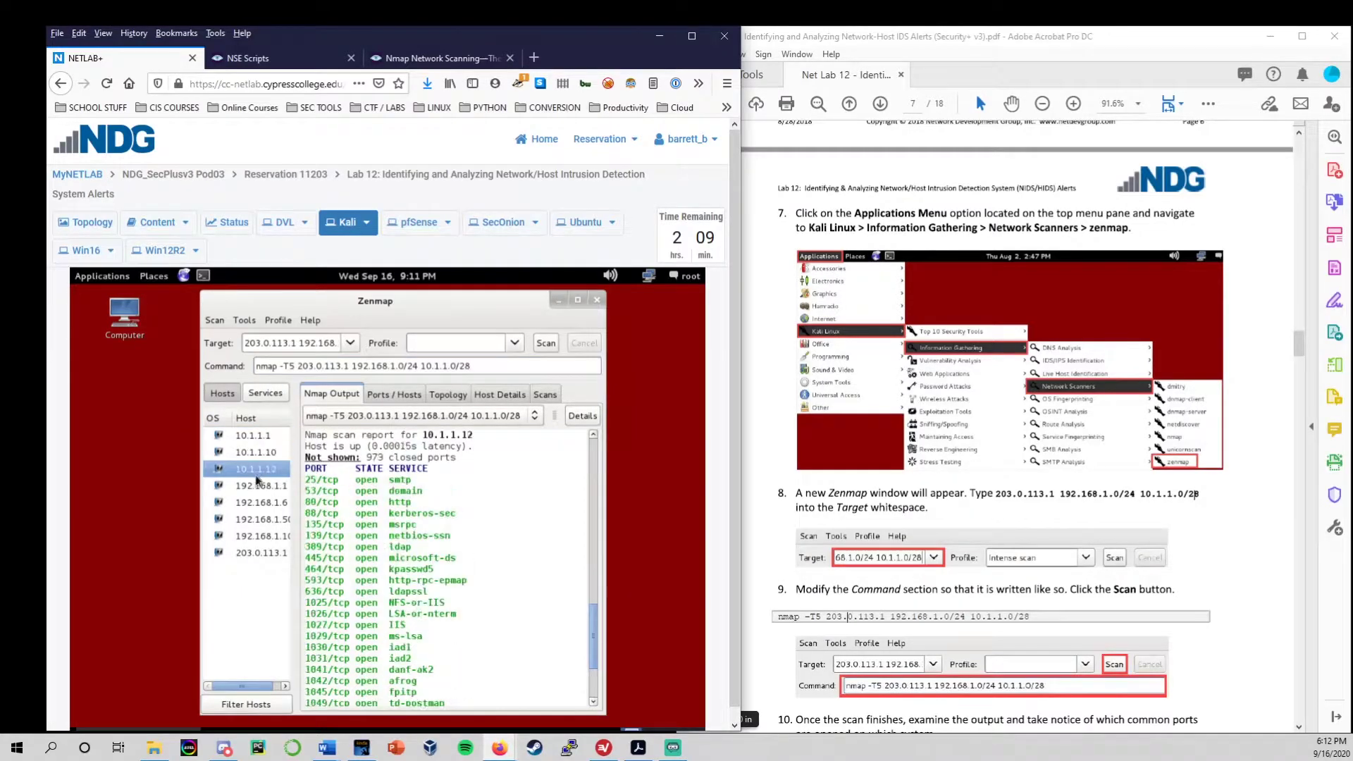
pyautogui.click(260, 486)
pyautogui.click(260, 502)
pyautogui.click(263, 535)
pyautogui.click(263, 520)
pyautogui.click(265, 470)
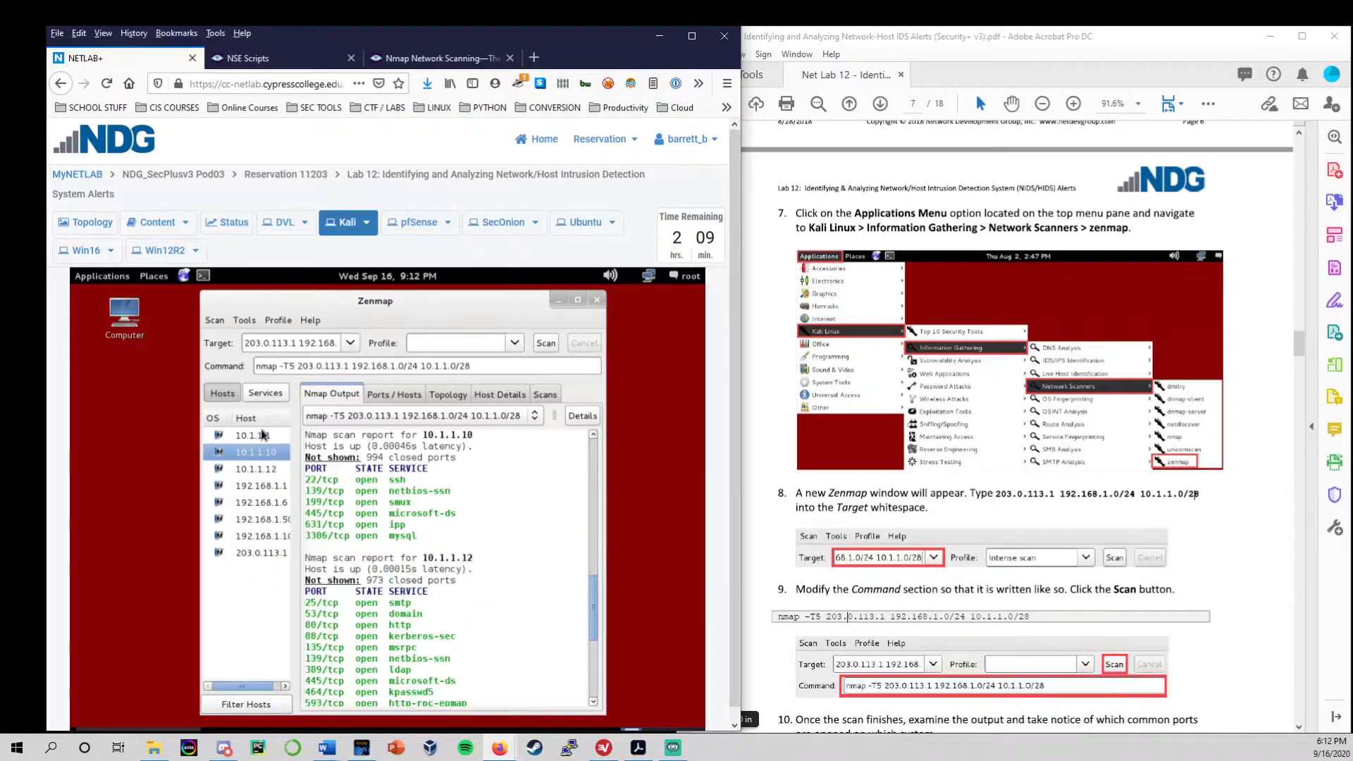
pyautogui.click(252, 435)
# Step: Examine the open ports of the scanned hosts one by one in the Ports / Hosts view
pyautogui.click(385, 395)
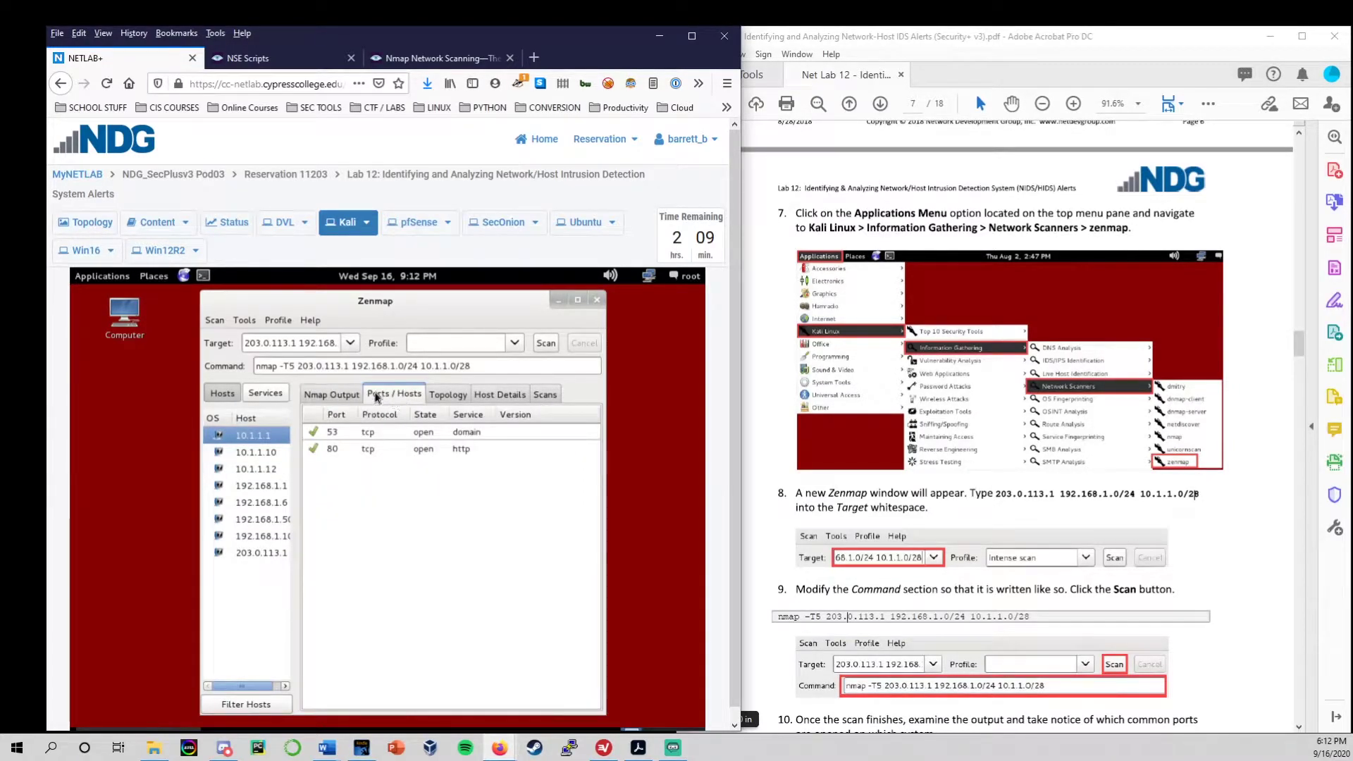
pyautogui.click(259, 467)
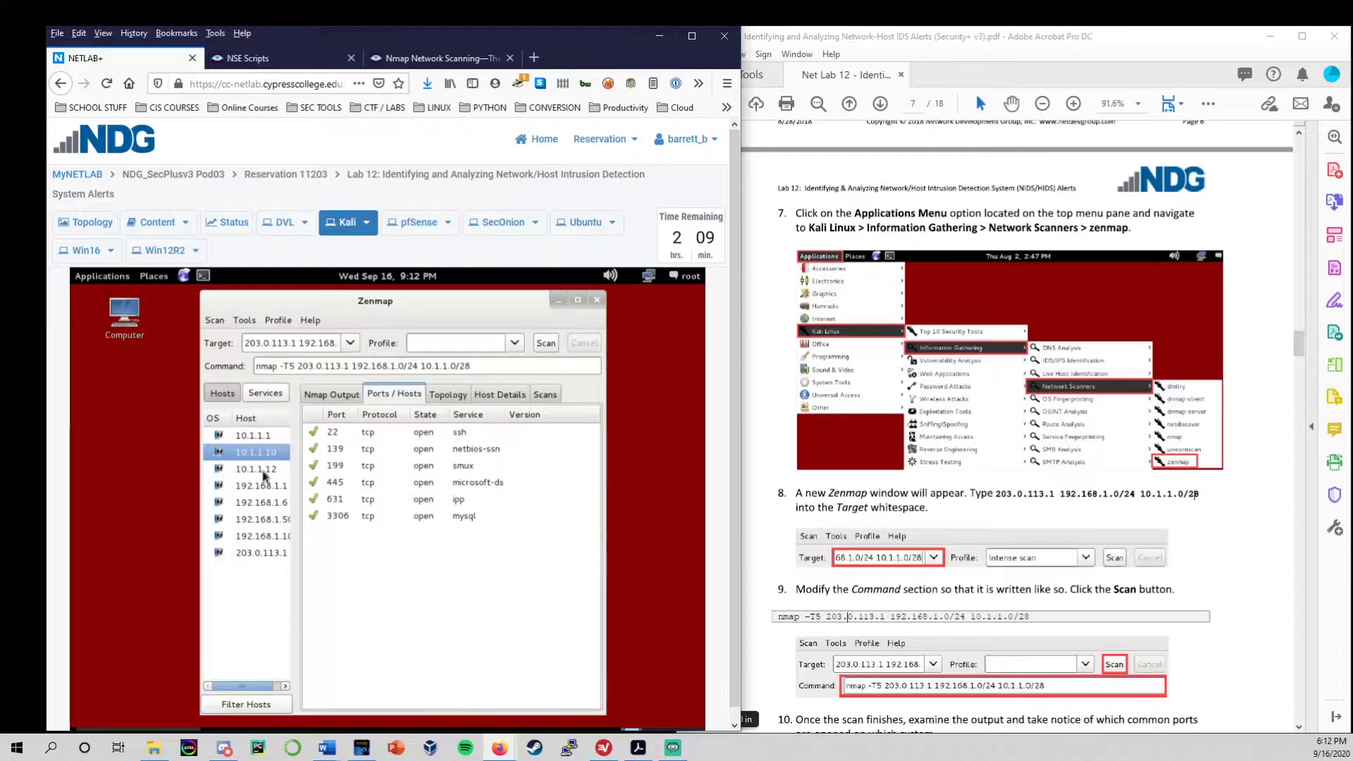
pyautogui.click(262, 485)
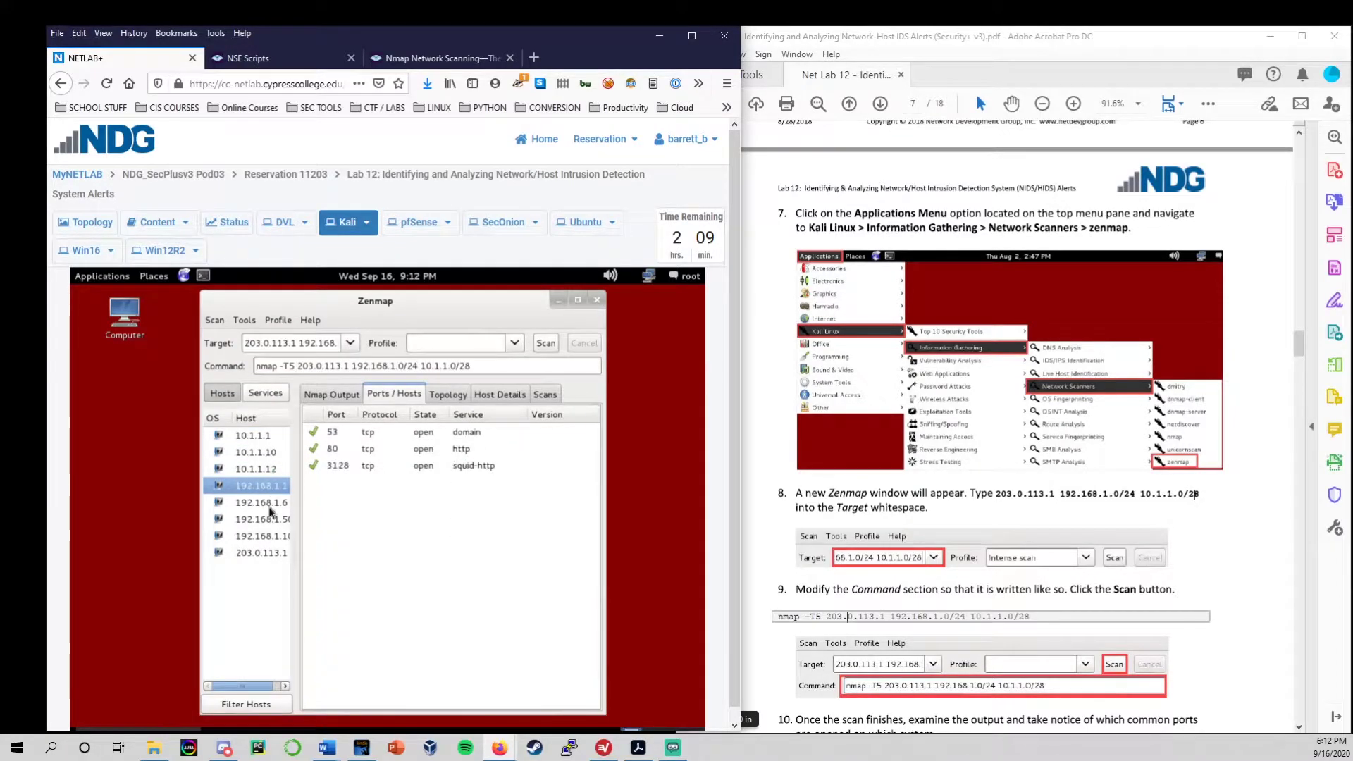
pyautogui.click(268, 503)
pyautogui.click(277, 519)
pyautogui.click(270, 536)
pyautogui.click(266, 519)
# Step: View Zenmap's topology graph of the scanned hosts, then go back to the Nmap output
pyautogui.click(440, 396)
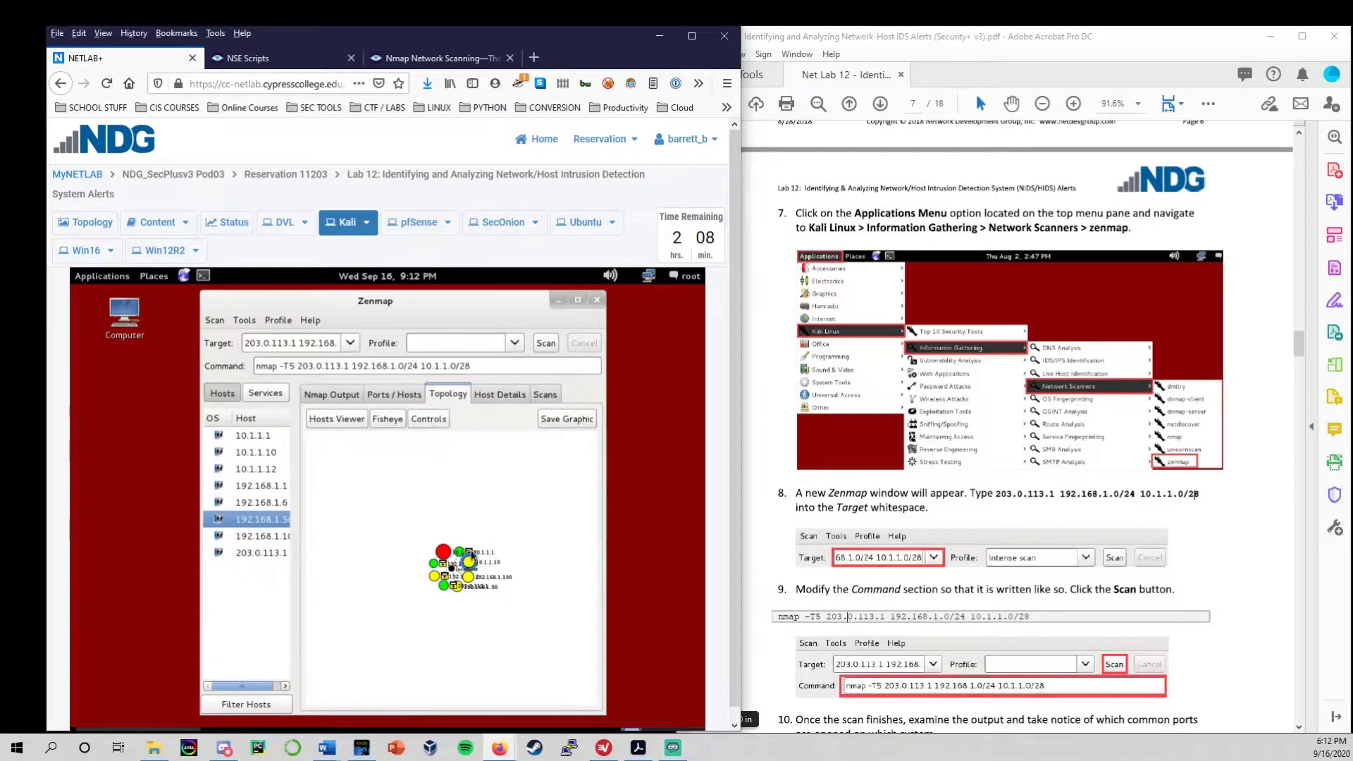
pyautogui.click(399, 396)
pyautogui.click(328, 396)
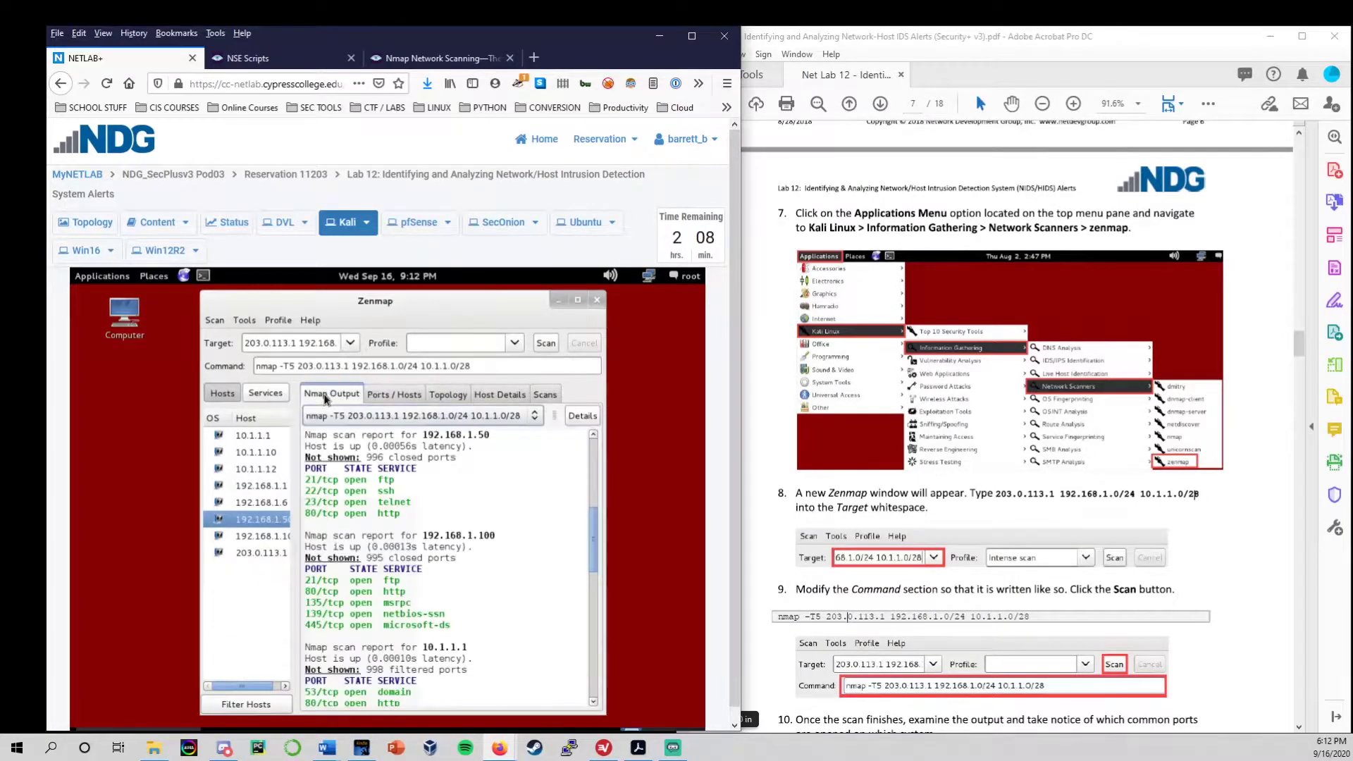
# Step: Browse the scan results by service and check which hosts run kerberos-sec and http
pyautogui.click(259, 399)
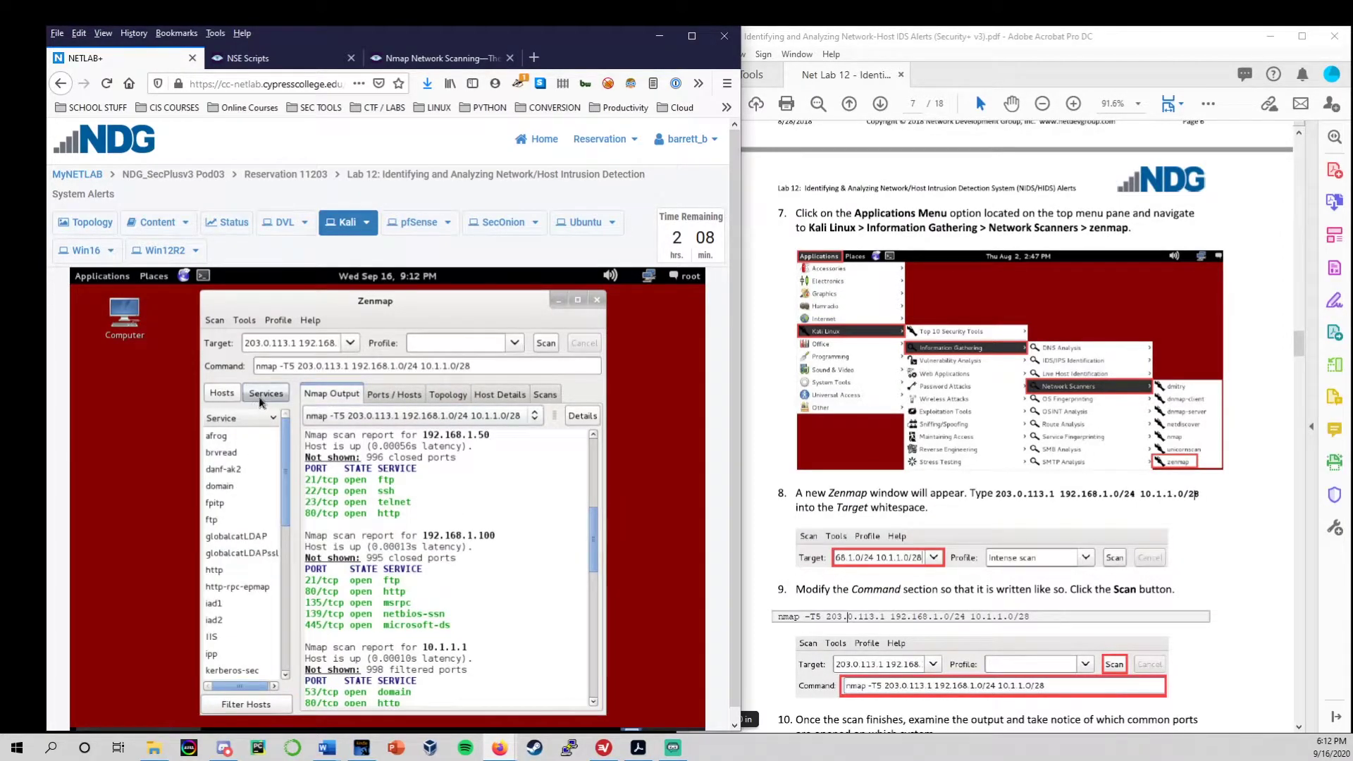
pyautogui.scroll(-4, 232, 599)
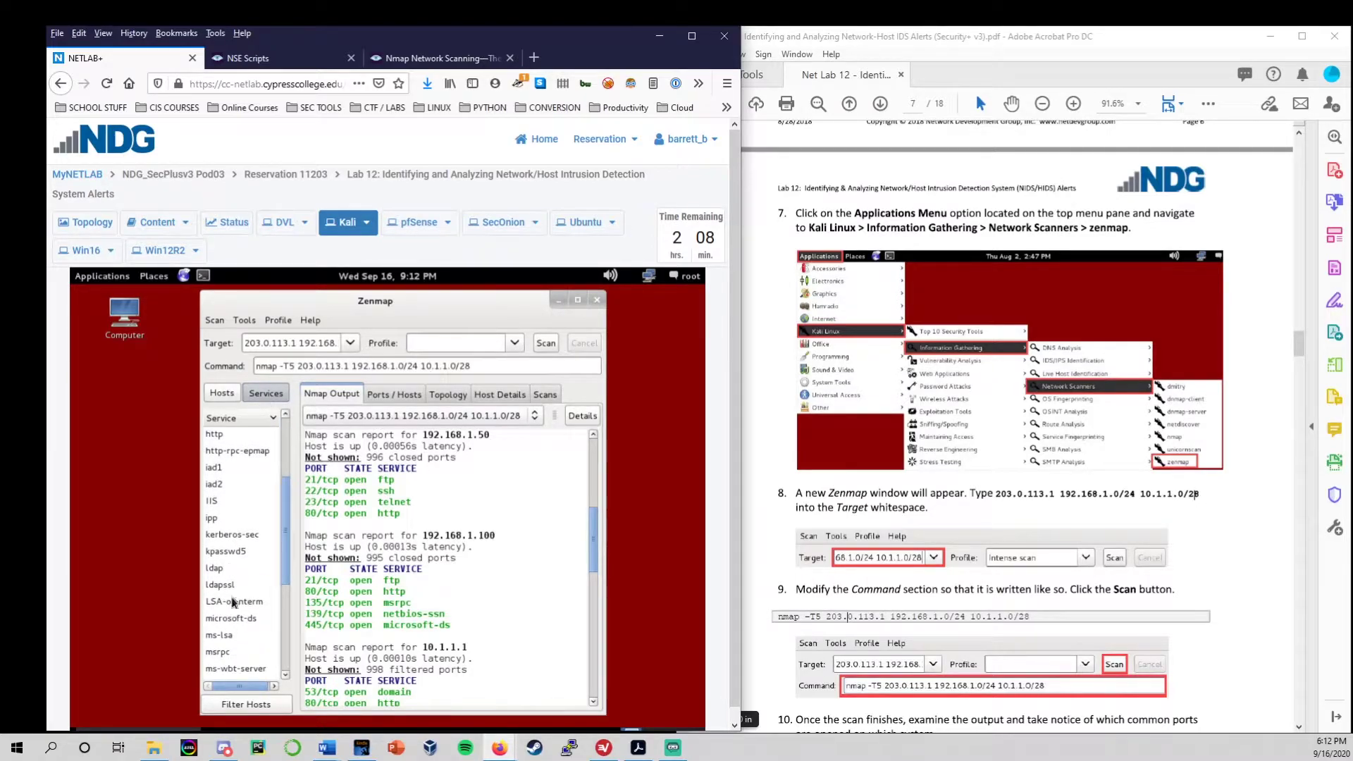
pyautogui.click(243, 533)
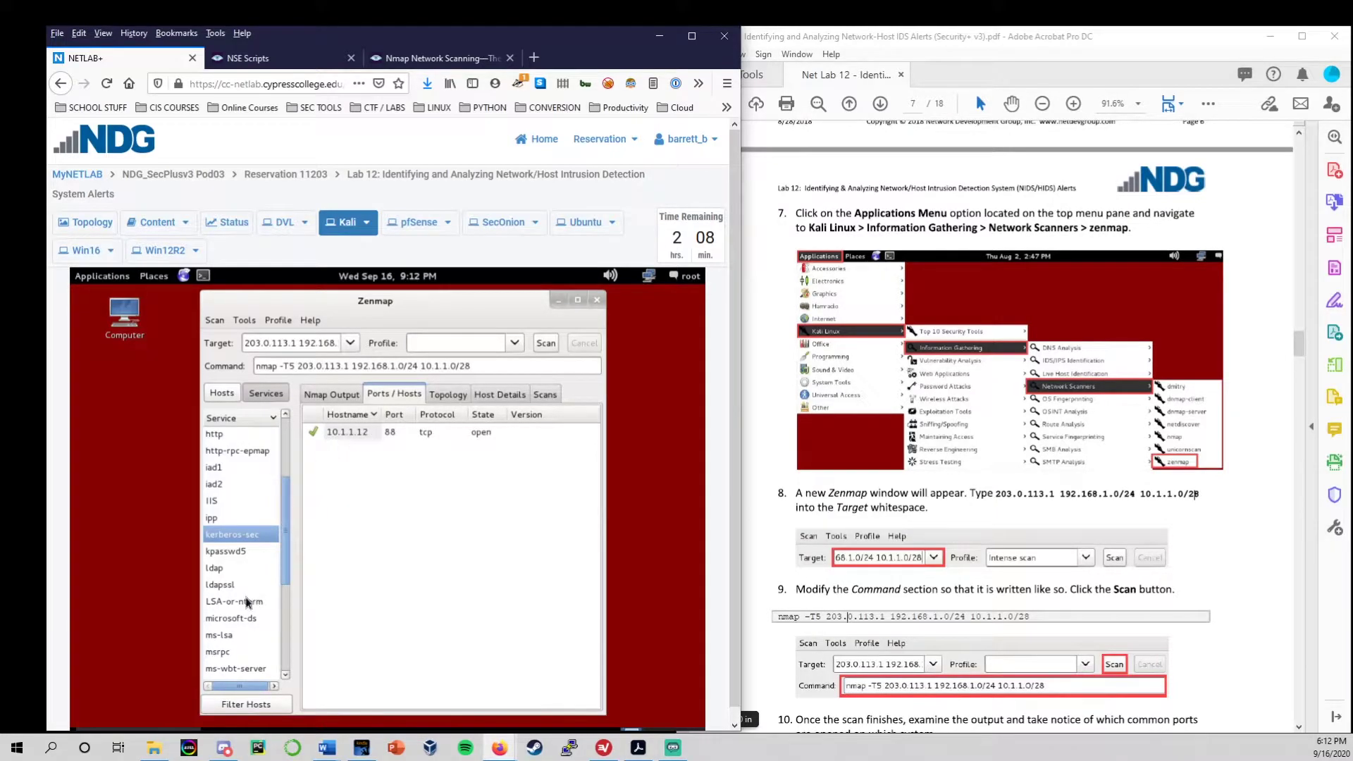
pyautogui.scroll(-3, 244, 606)
pyautogui.scroll(3, 239, 606)
pyautogui.click(229, 469)
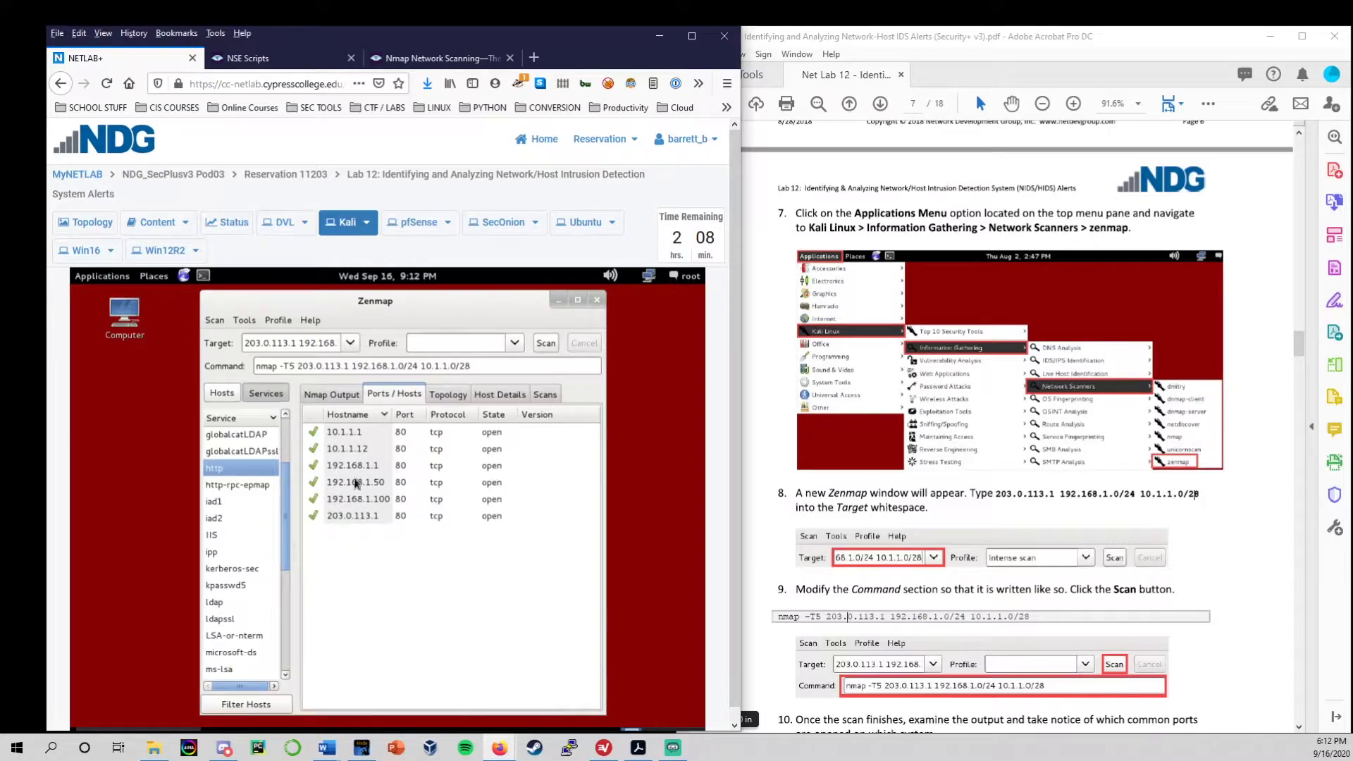
pyautogui.scroll(3, 228, 561)
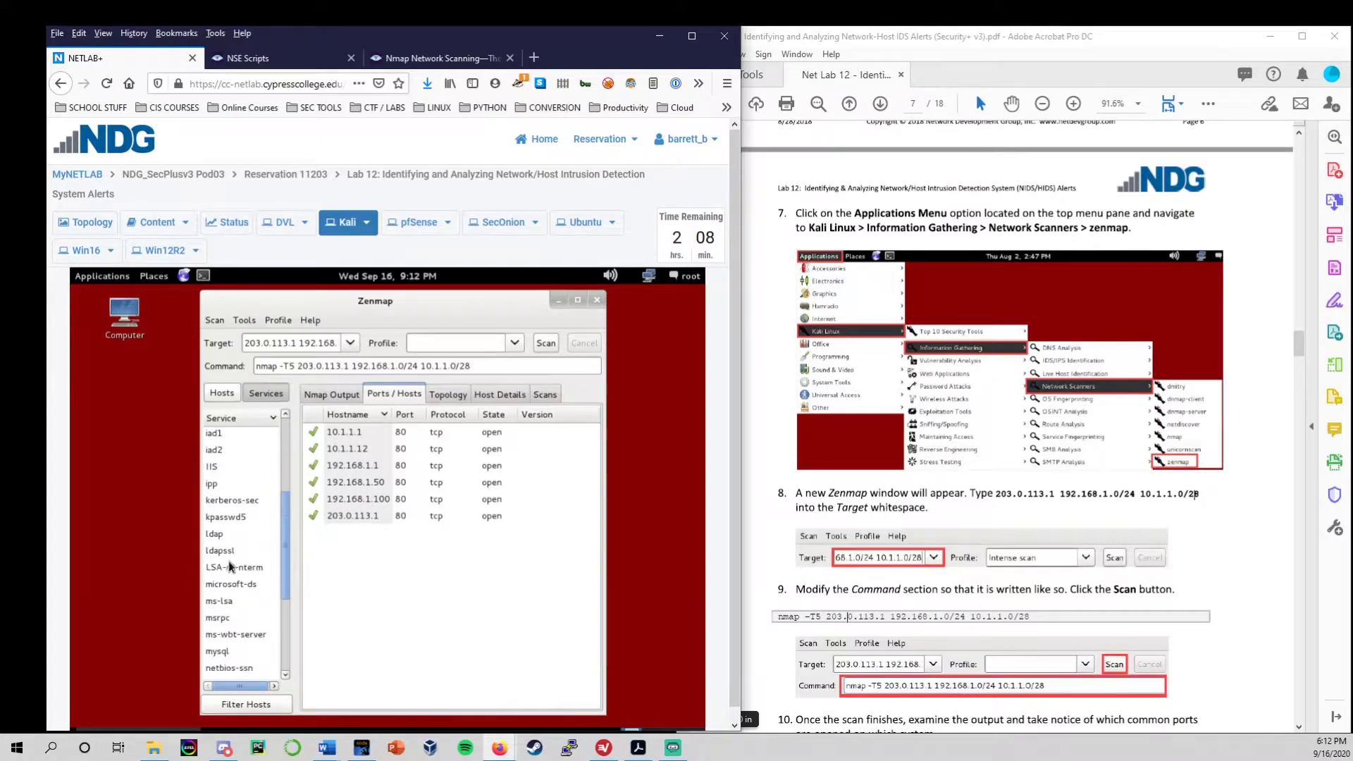
# Step: Switch back to the host list and review the Nmap output through to its end
pyautogui.click(222, 394)
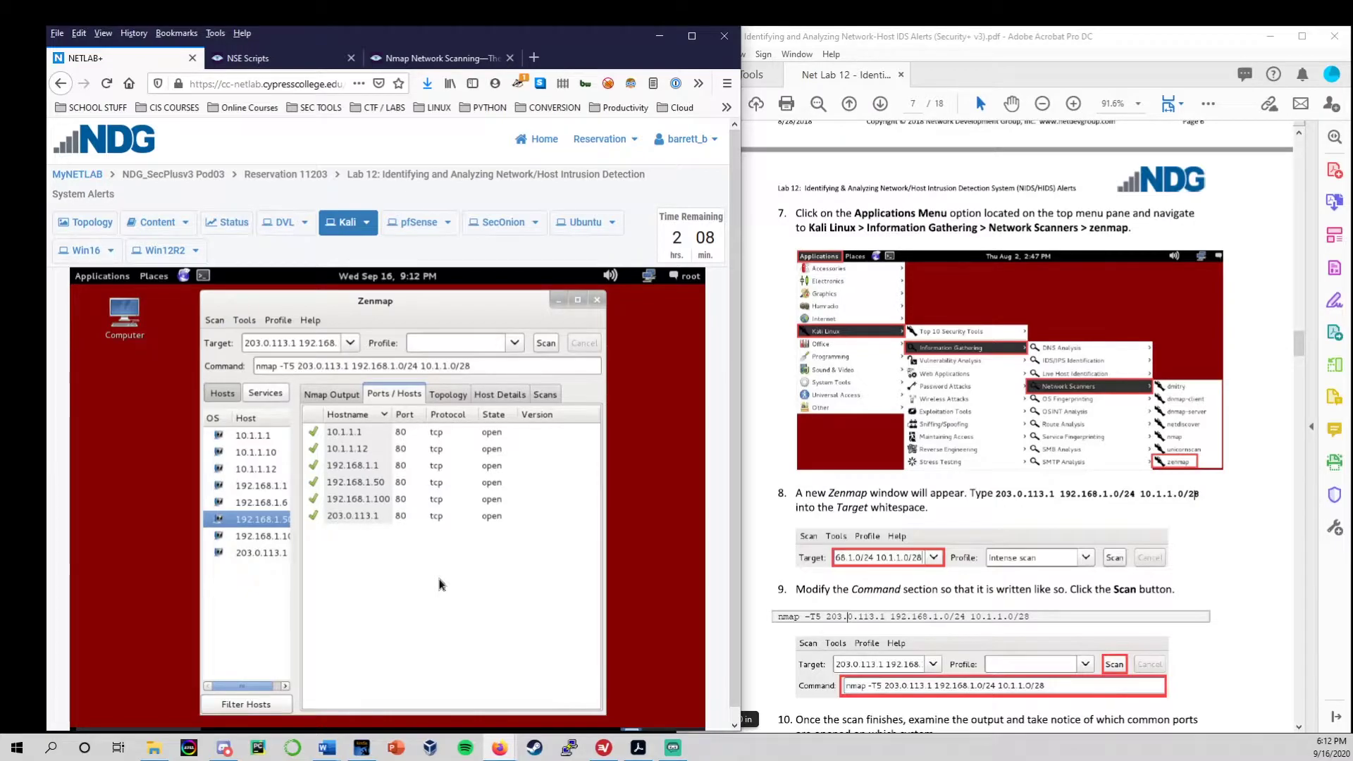
pyautogui.click(305, 397)
pyautogui.scroll(-5, 443, 519)
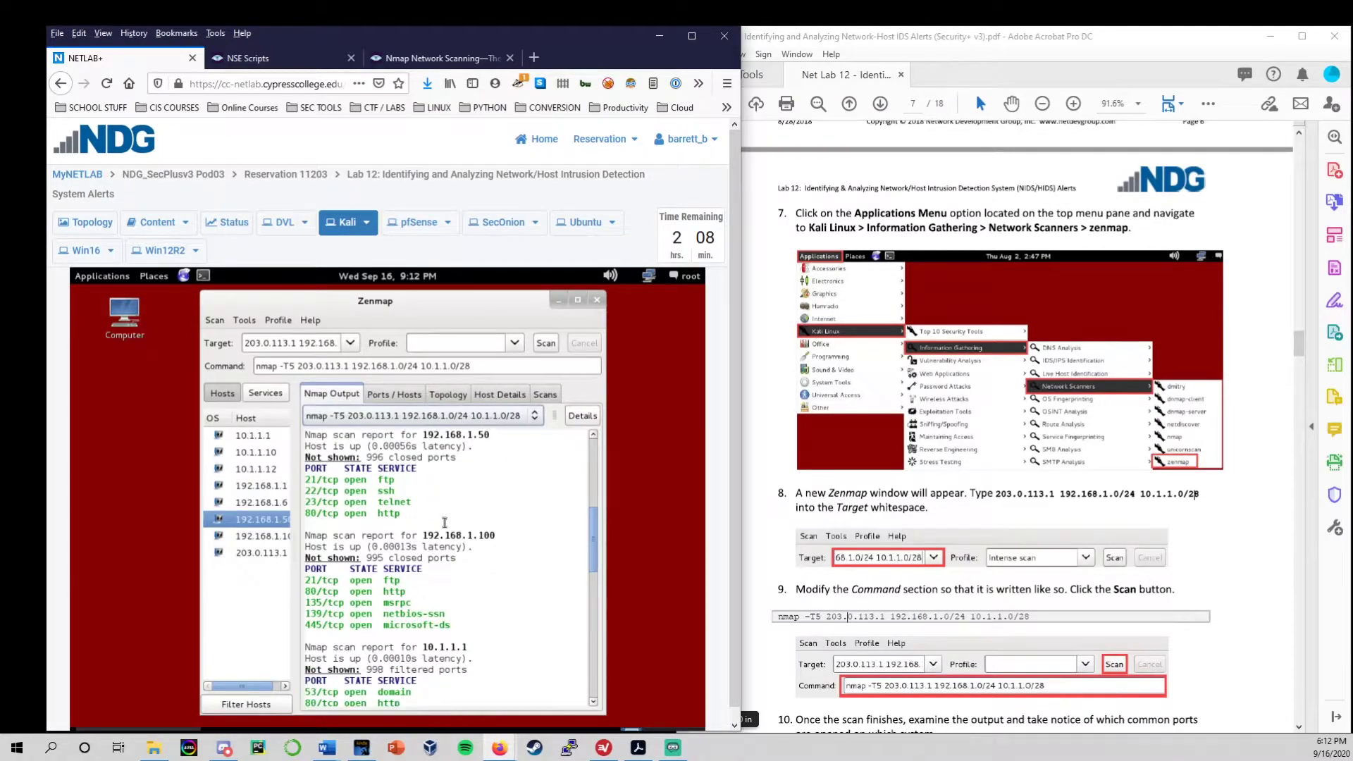
pyautogui.moveTo(593, 554); pyautogui.dragTo(601, 756)
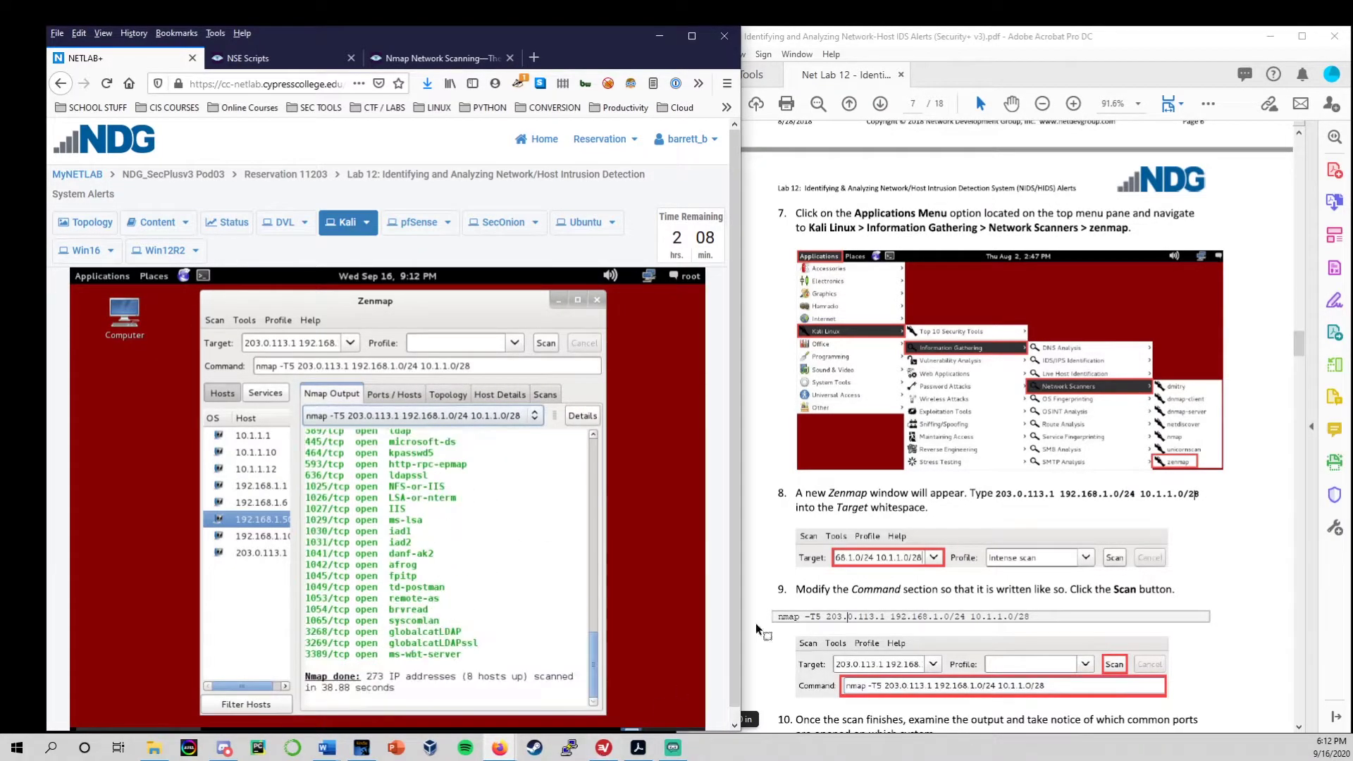
# Step: Continue to section 2.1 of the lab guide, switch to the SecOnion machine and launch Sguil from its desktop
pyautogui.scroll(-5, 871, 526)
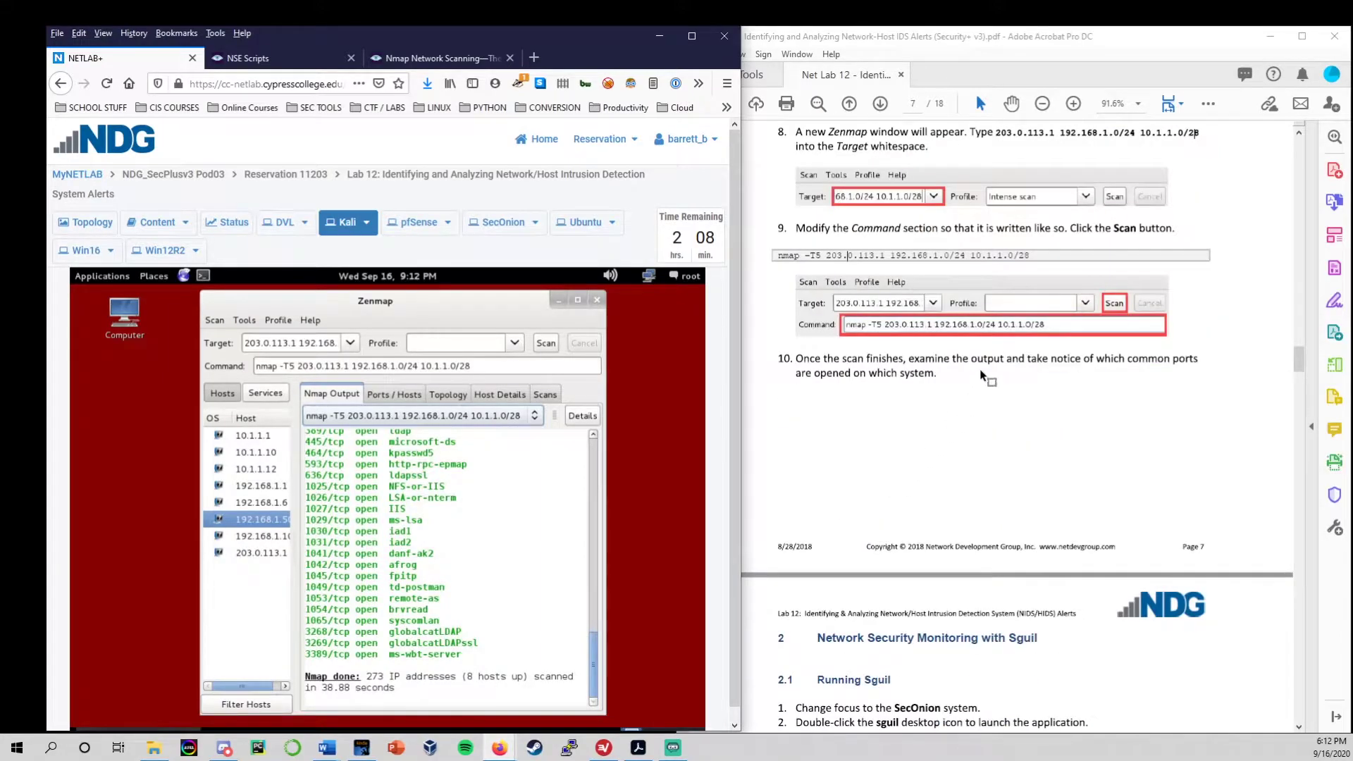
pyautogui.click(982, 375)
pyautogui.scroll(-6, 982, 375)
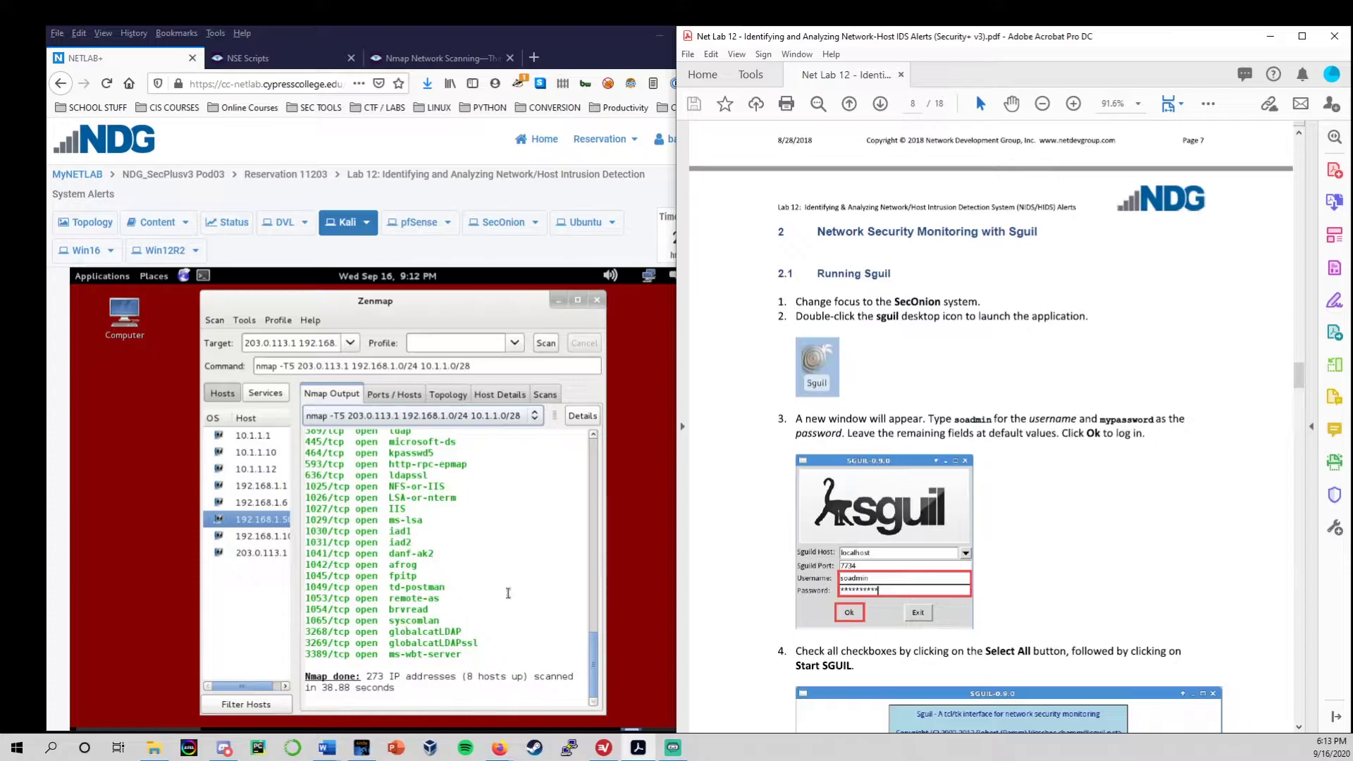
pyautogui.click(590, 647)
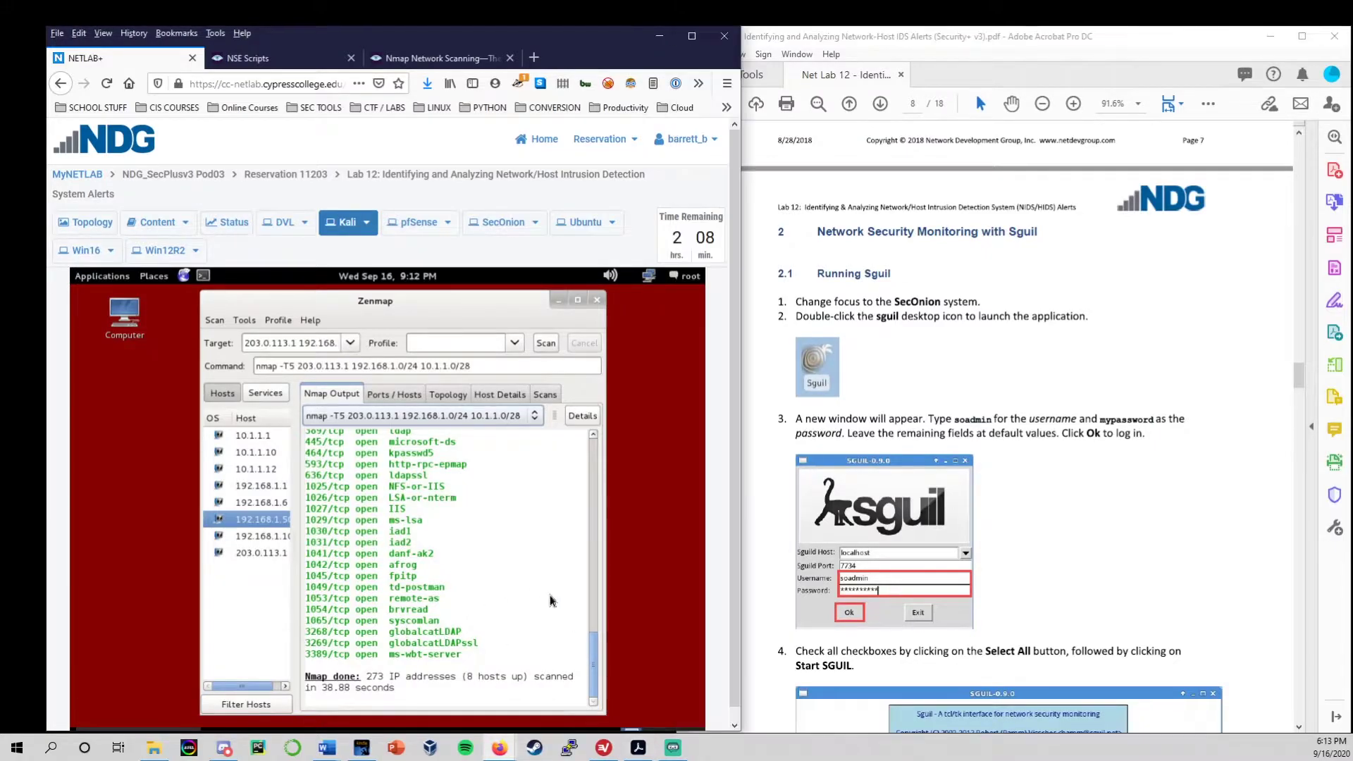
pyautogui.click(494, 224)
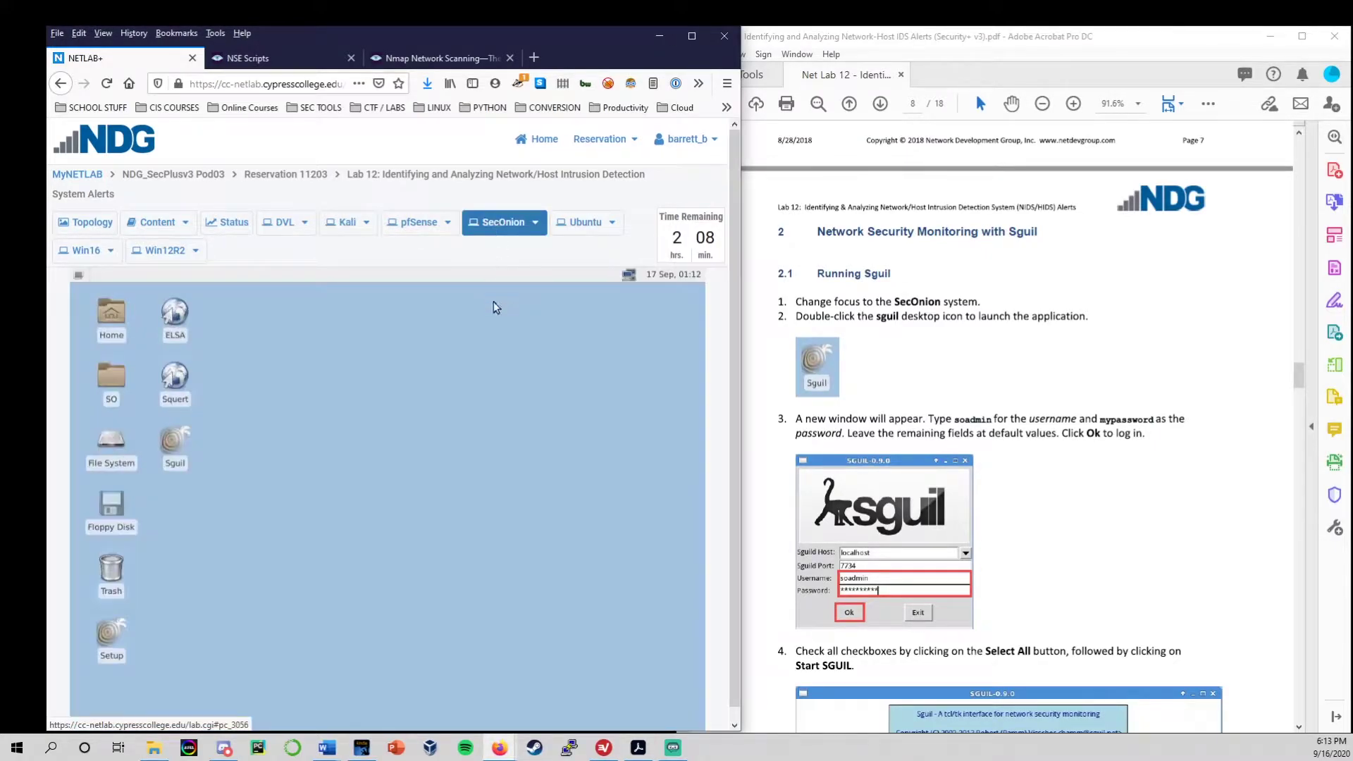
pyautogui.scroll(-2, 1146, 467)
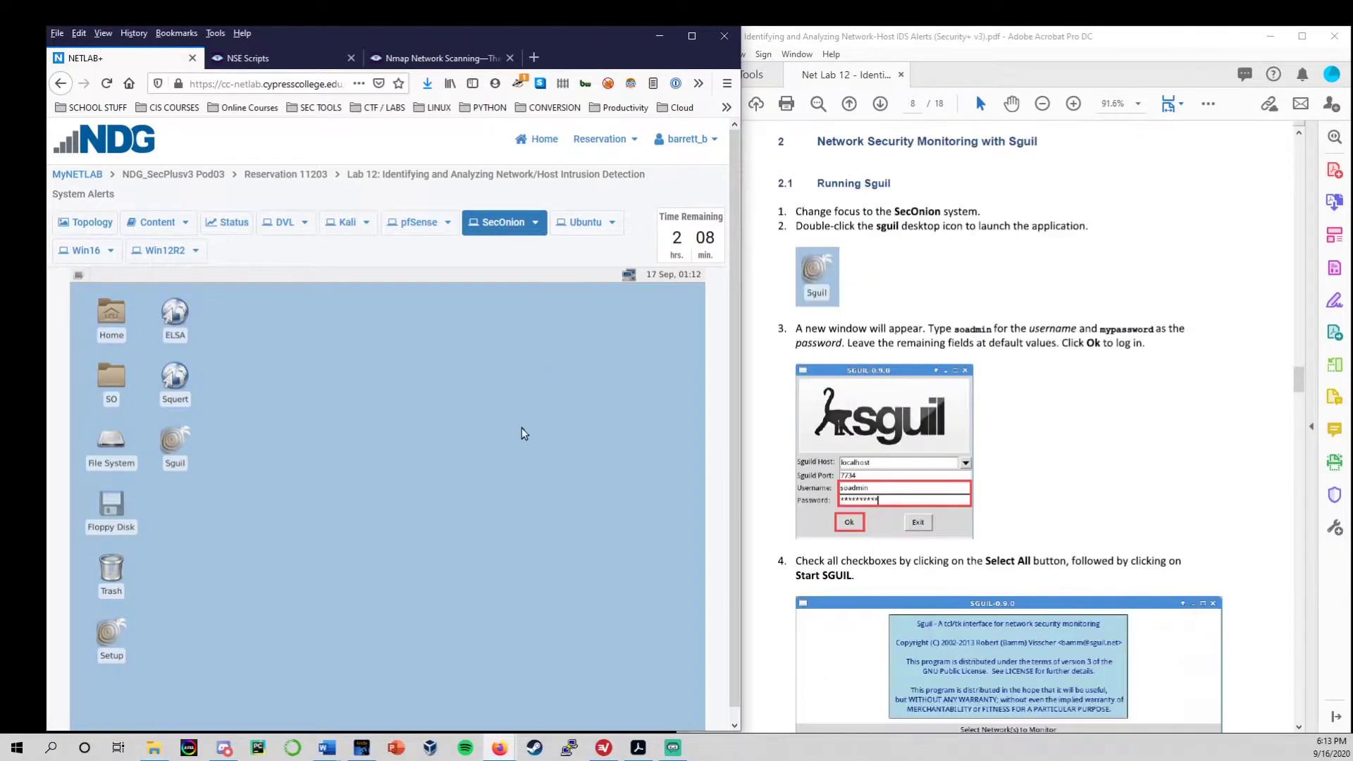
pyautogui.doubleClick(175, 448)
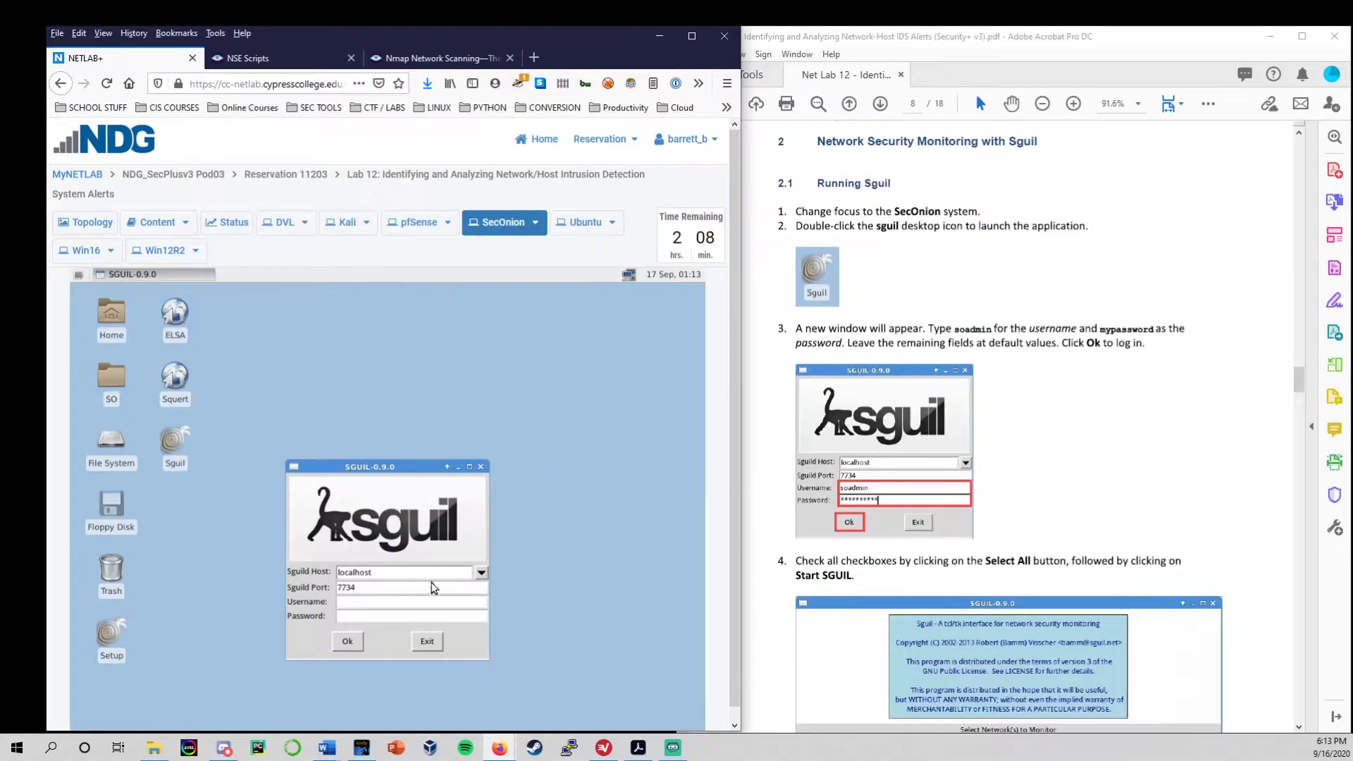
# Step: Log in to Sguil with username soadmin and the account password, leaving the default host and port
pyautogui.click(427, 603)
pyautogui.write('soadmin')
pyautogui.press('Tab')
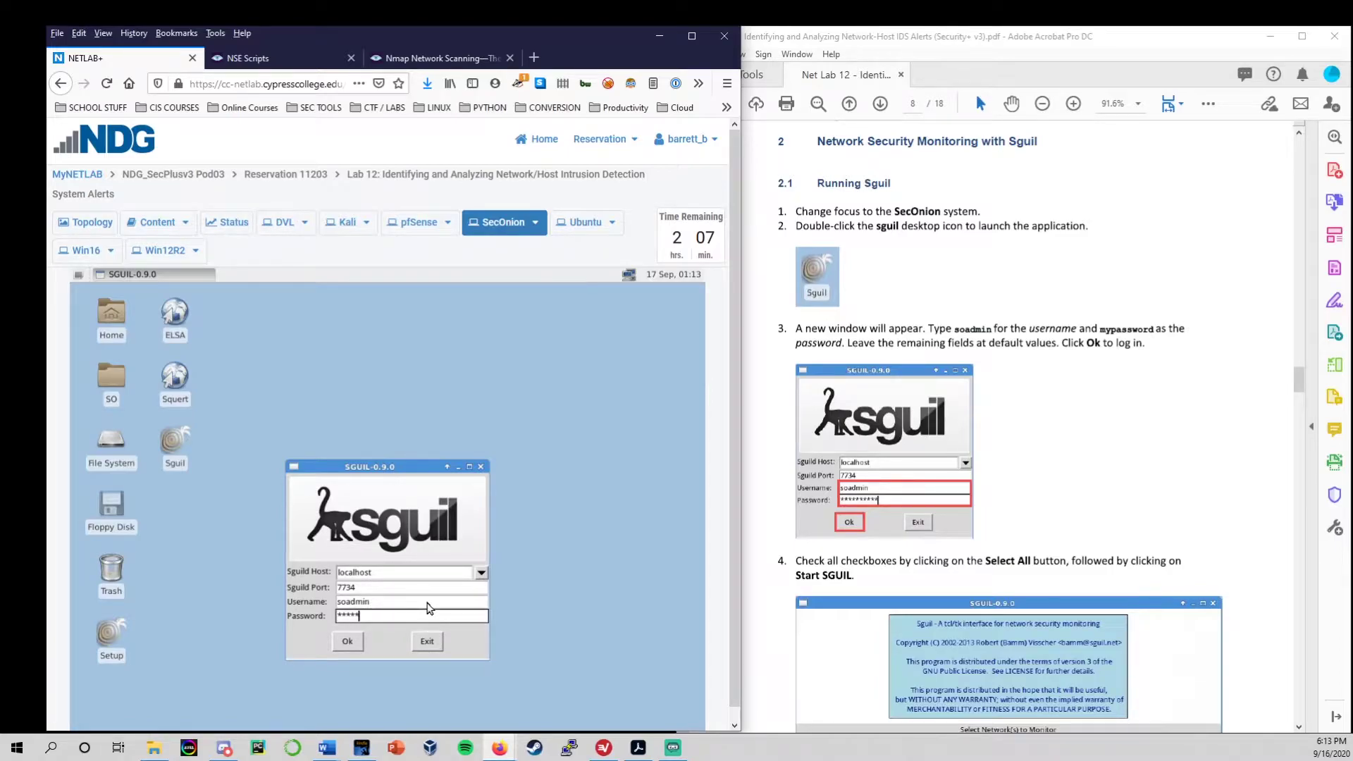
pyautogui.write('mypassword')
pyautogui.press('Return')
# Step: With the Sguil network selection window maximized, select all networks to monitor and start SGUIL
pyautogui.click(1142, 344)
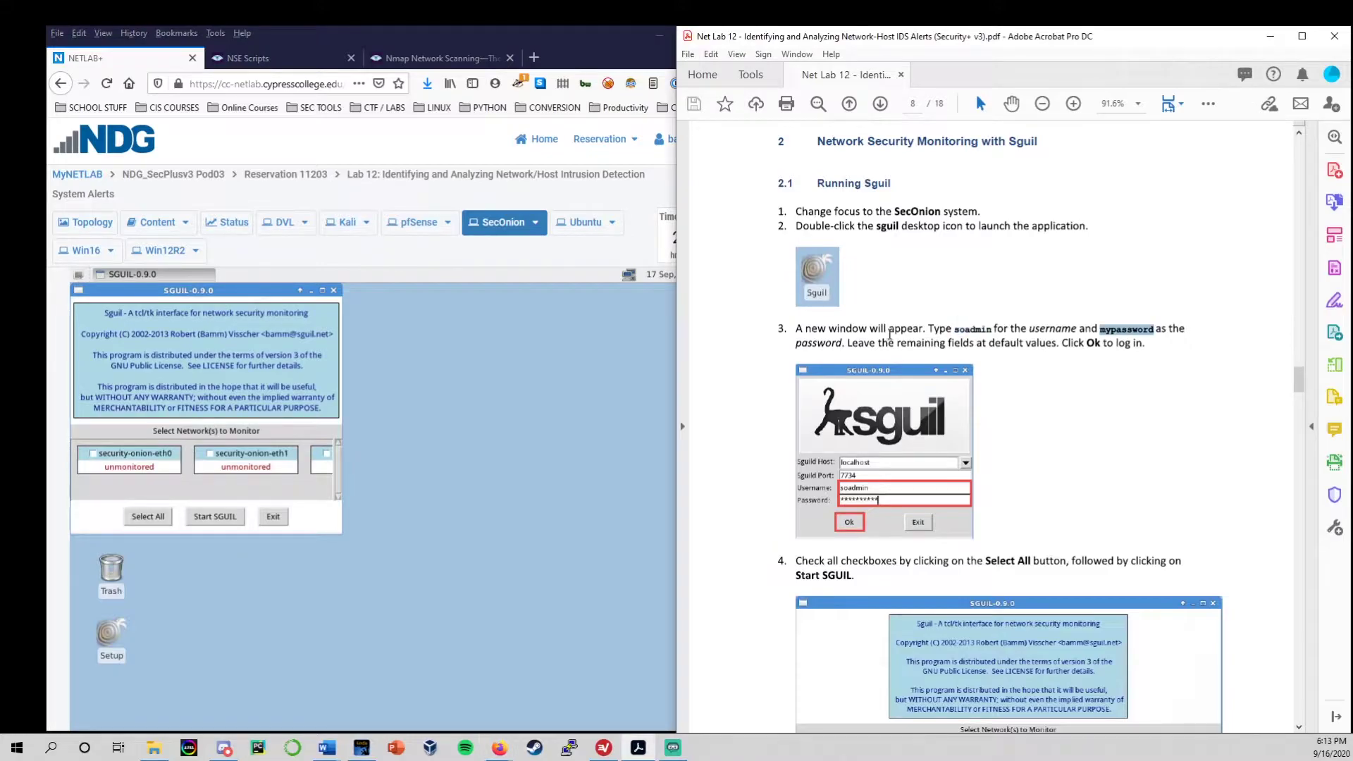
pyautogui.scroll(-3, 977, 369)
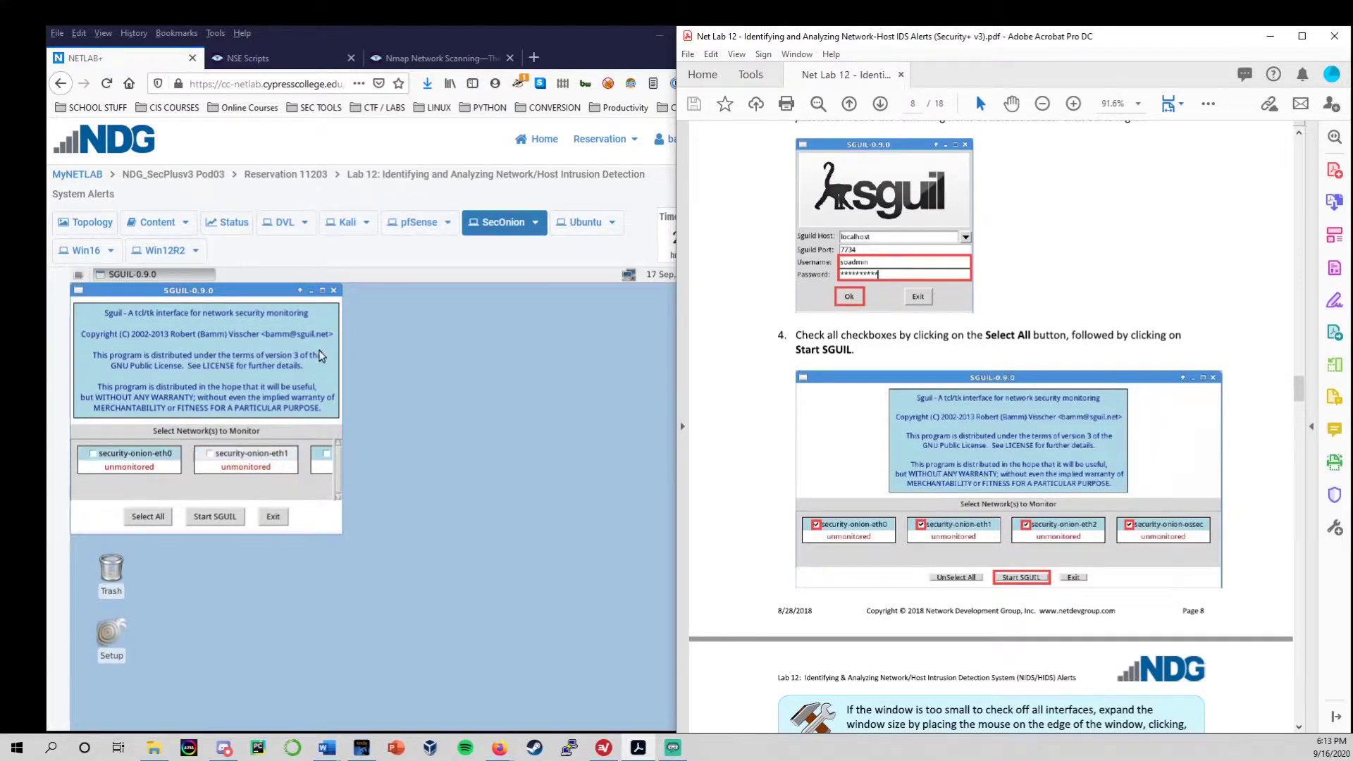
pyautogui.click(665, 331)
pyautogui.click(341, 397)
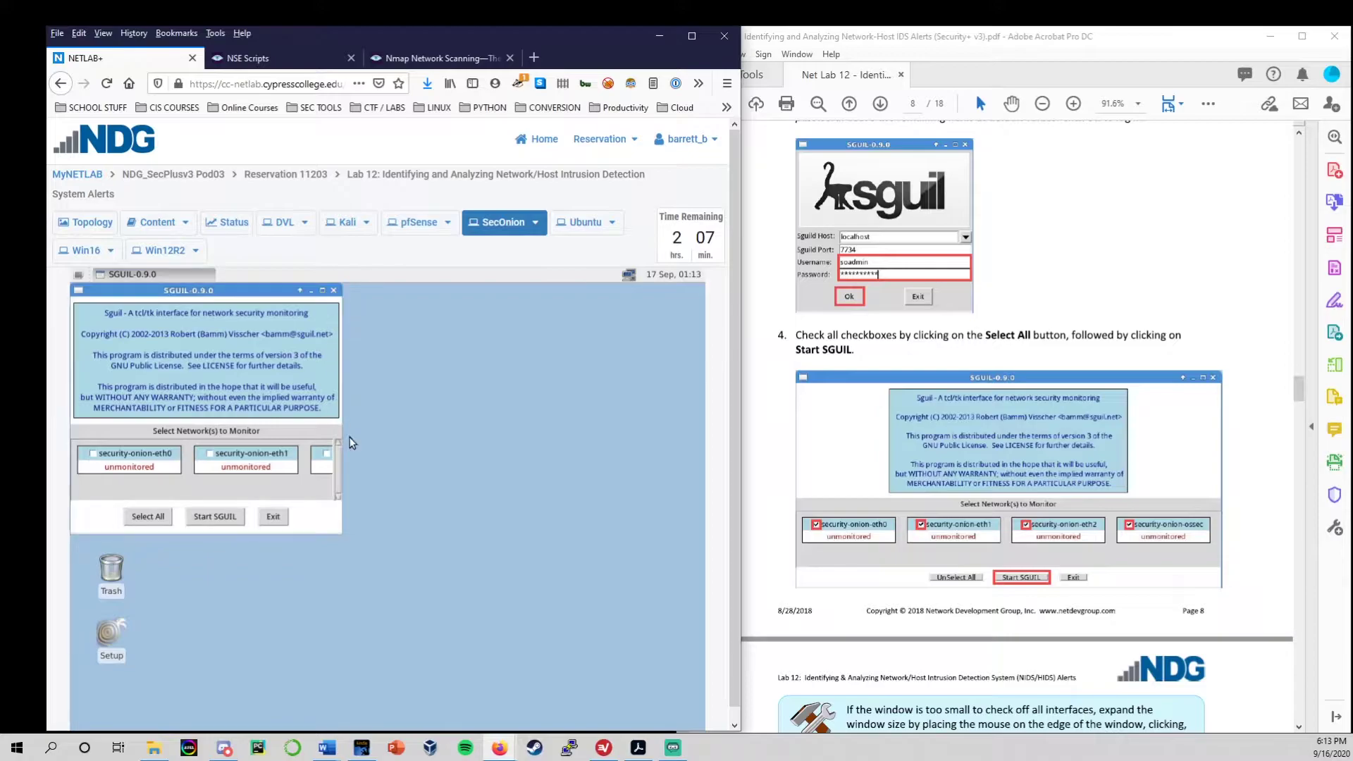
pyautogui.moveTo(339, 431); pyautogui.dragTo(638, 428)
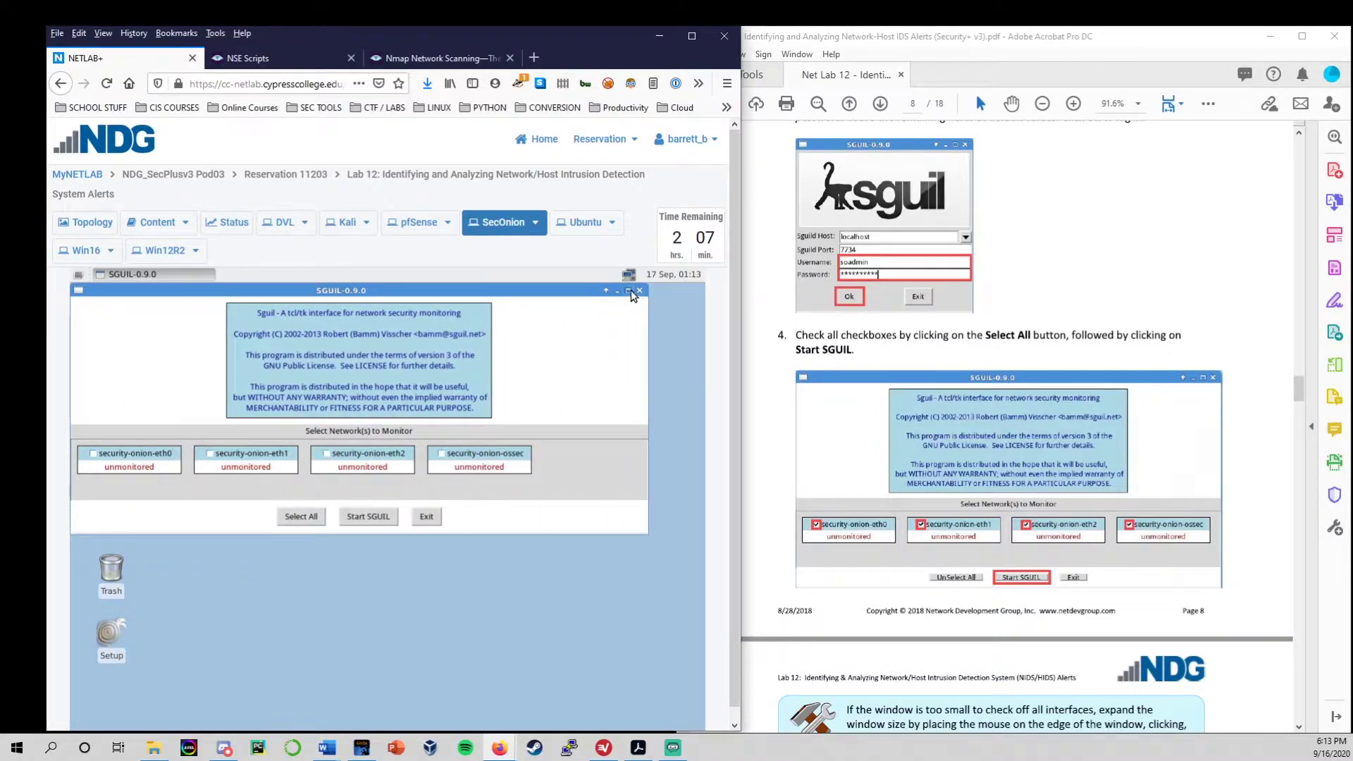
pyautogui.click(629, 291)
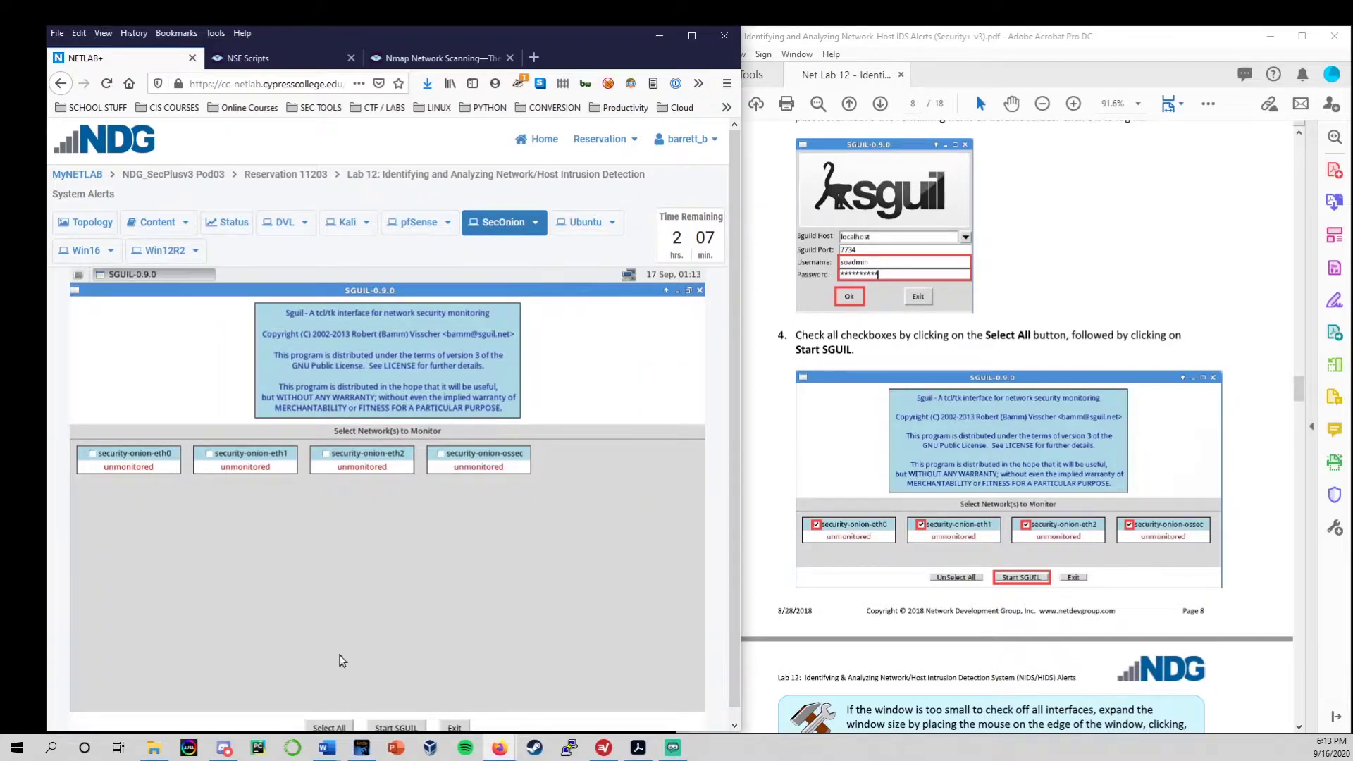
pyautogui.click(330, 727)
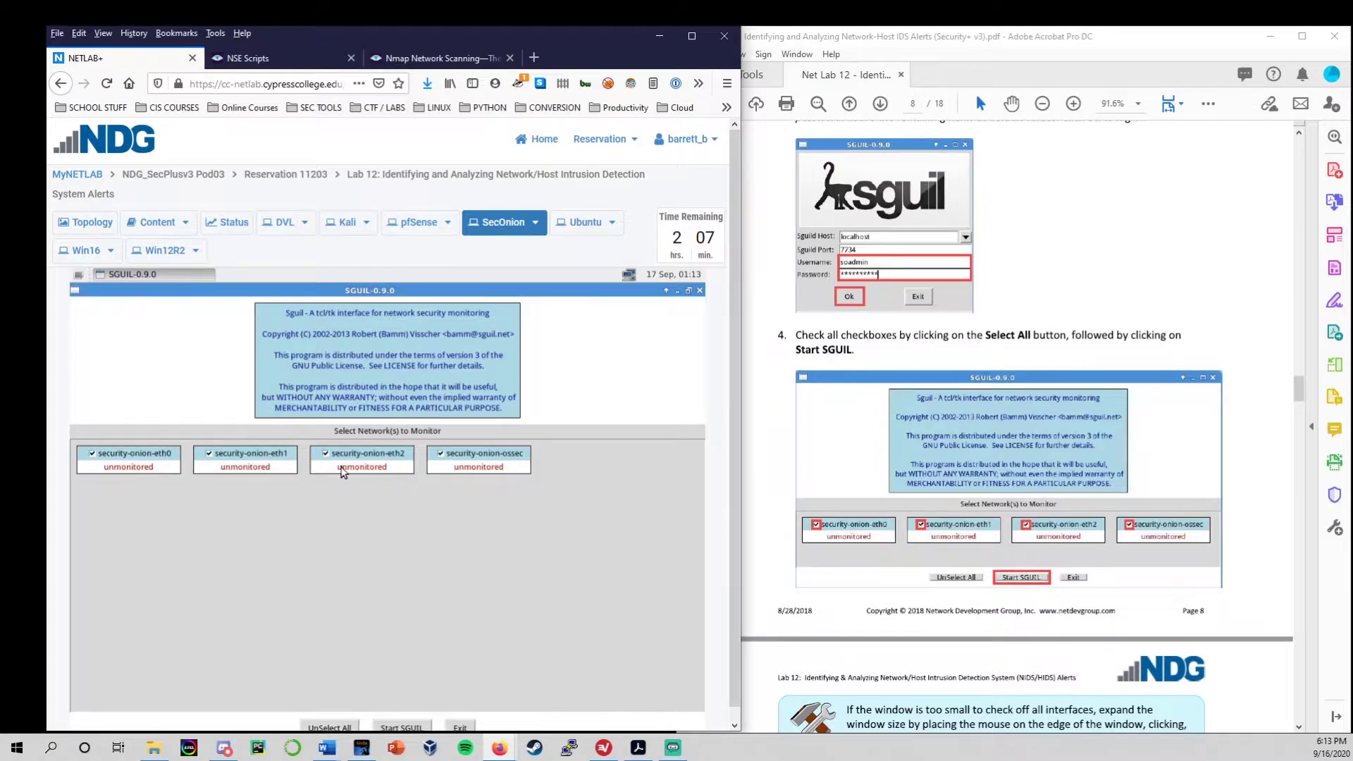
pyautogui.click(402, 728)
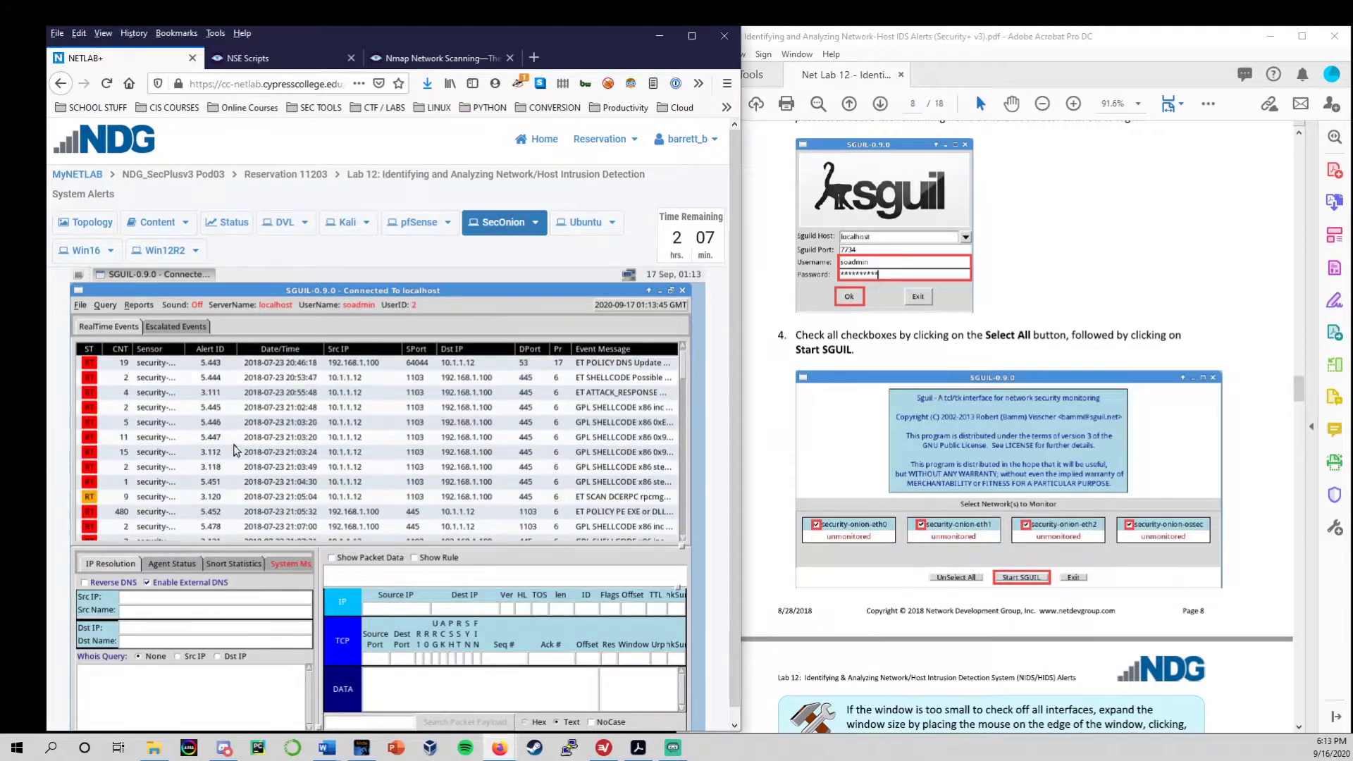
# Step: Sort the real-time events by date and time with the newest first, and select the topmost event
pyautogui.click(265, 408)
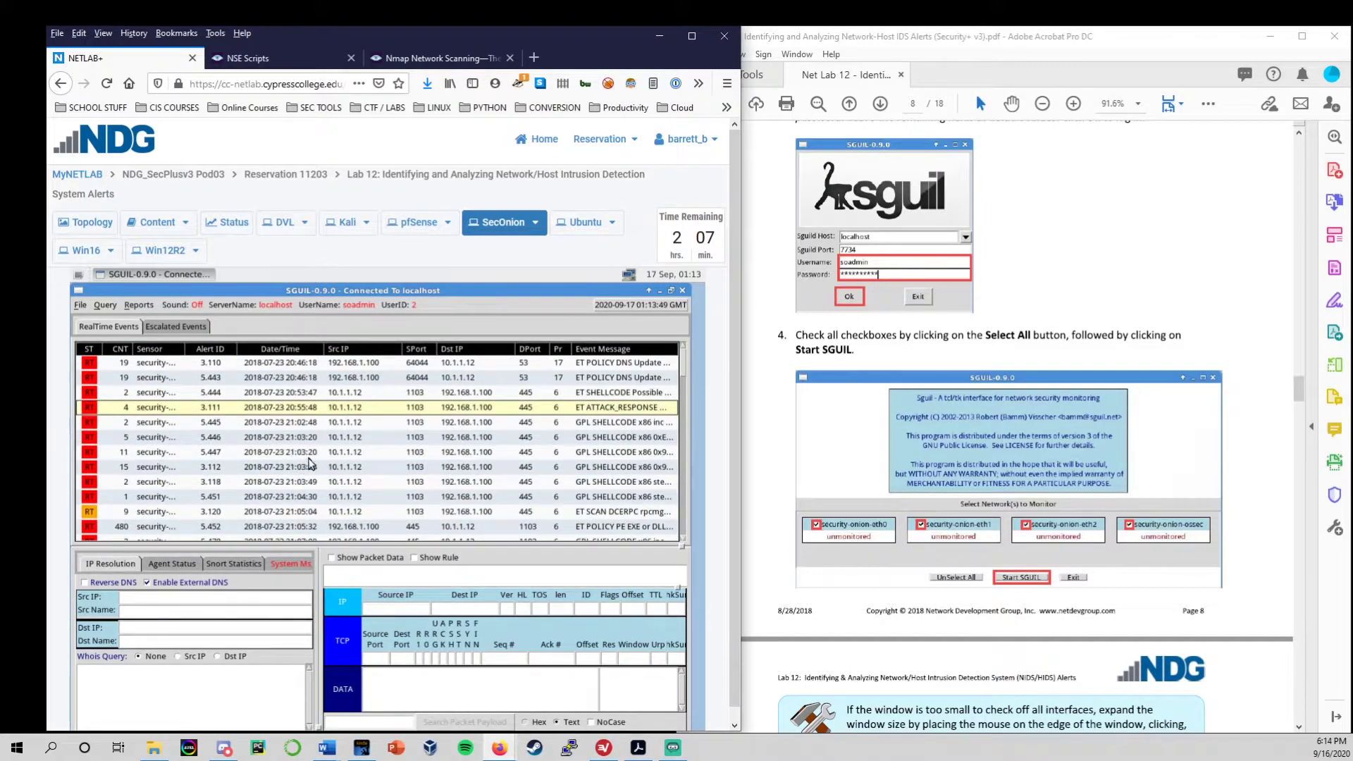
pyautogui.scroll(-3, 303, 458)
pyautogui.scroll(3, 295, 451)
pyautogui.click(281, 350)
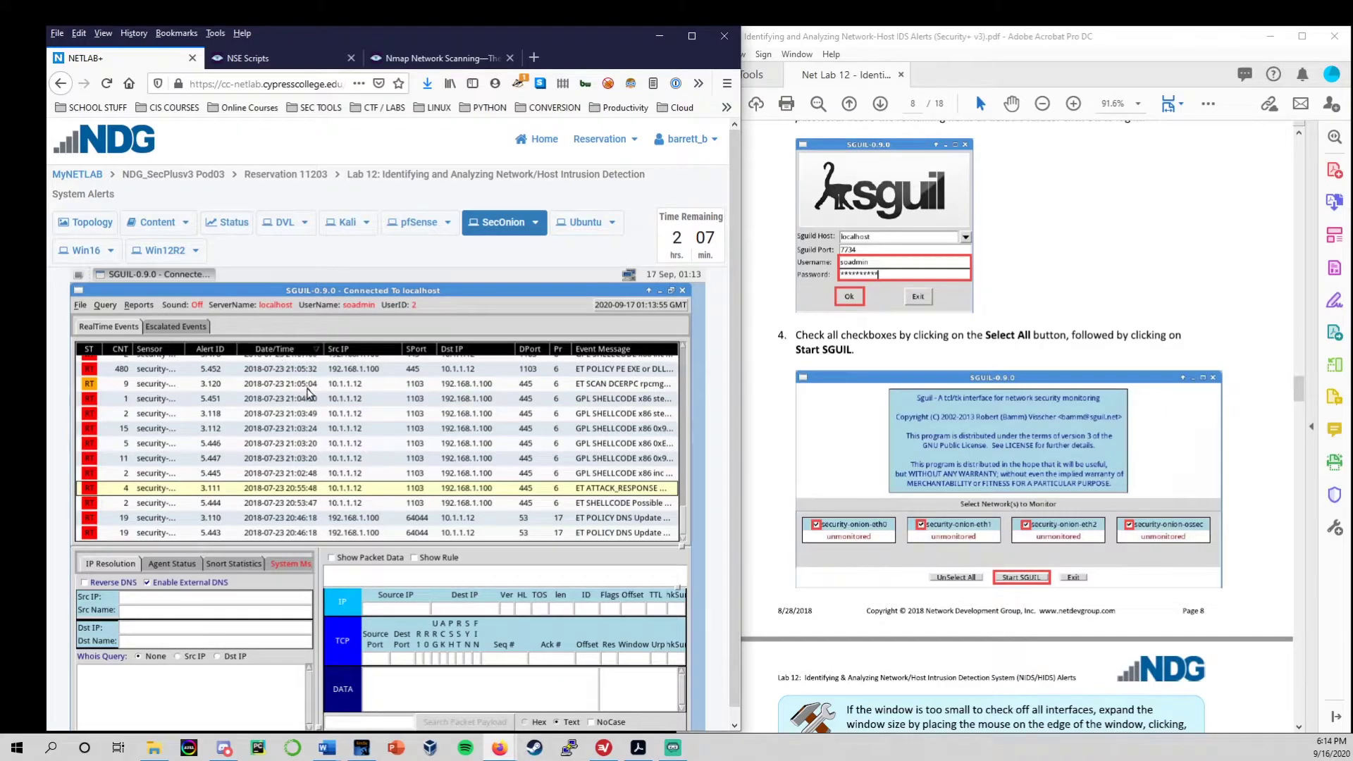
pyautogui.scroll(10, 304, 398)
pyautogui.click(286, 366)
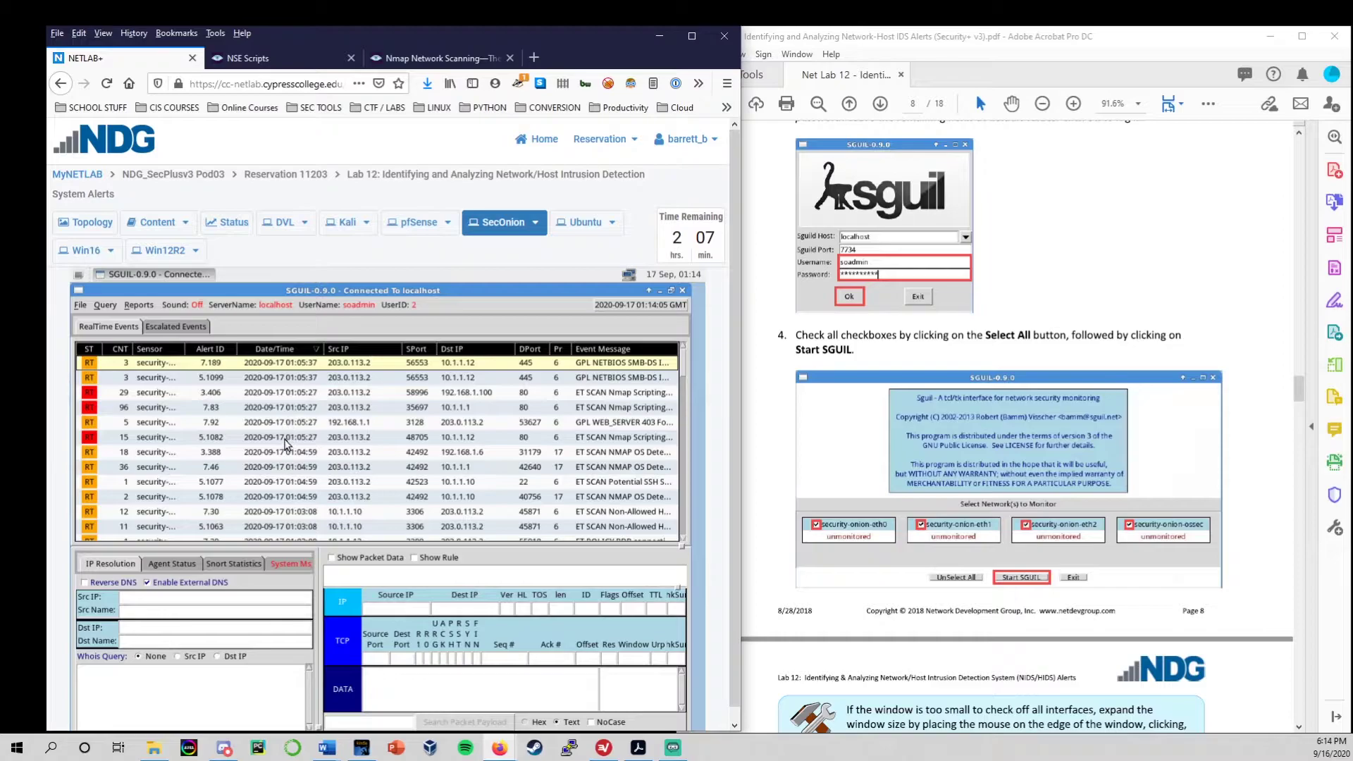
# Step: Review the 2020-09-17 scan alerts down to where the 2018 events begin, then reselect the newest event
pyautogui.scroll(-4, 290, 522)
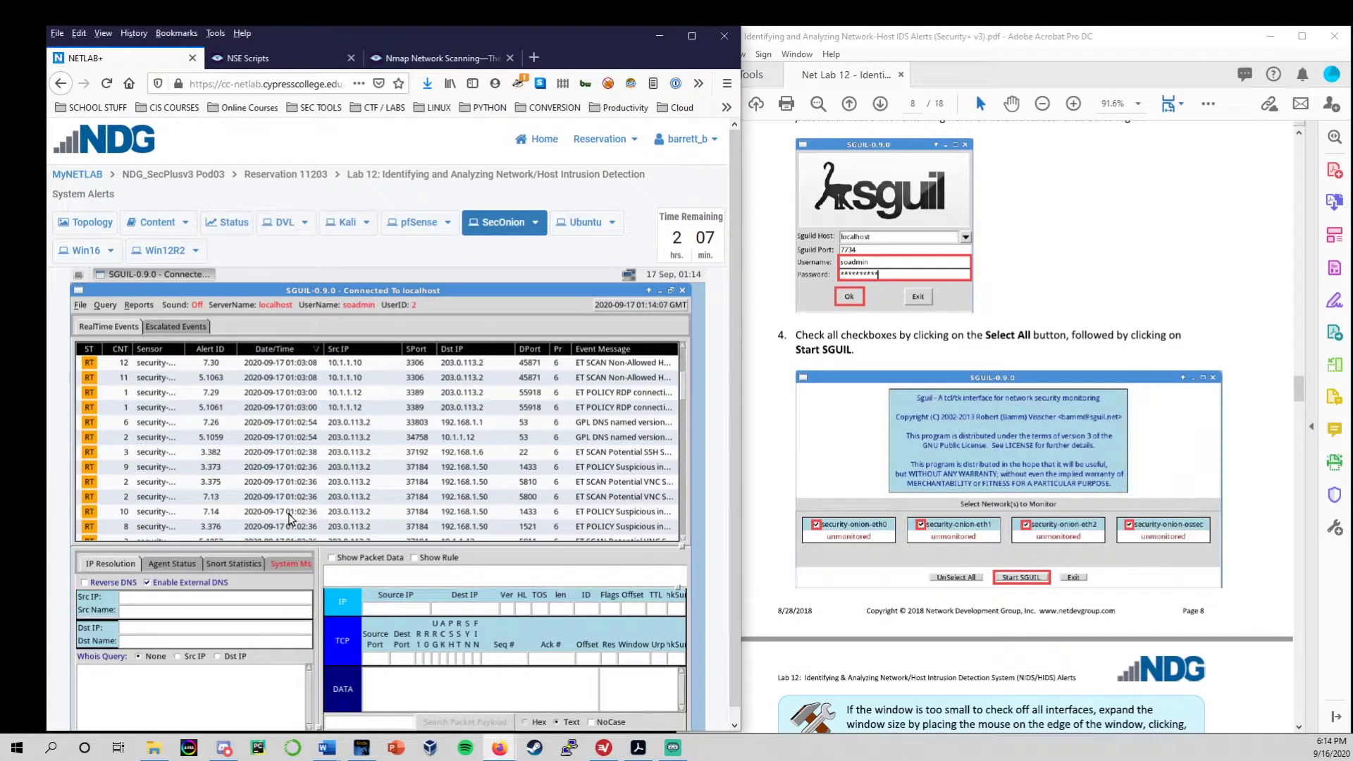
pyautogui.scroll(-4, 280, 514)
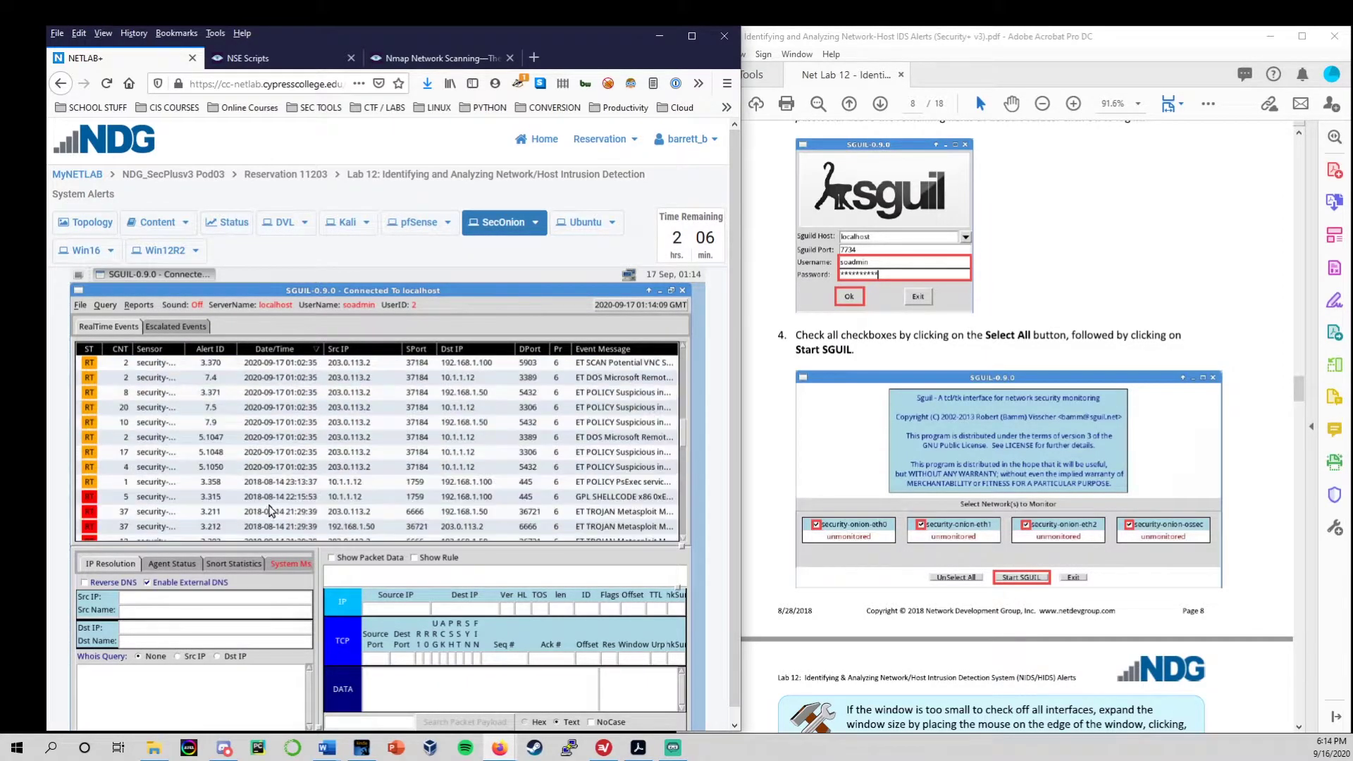
pyautogui.click(294, 467)
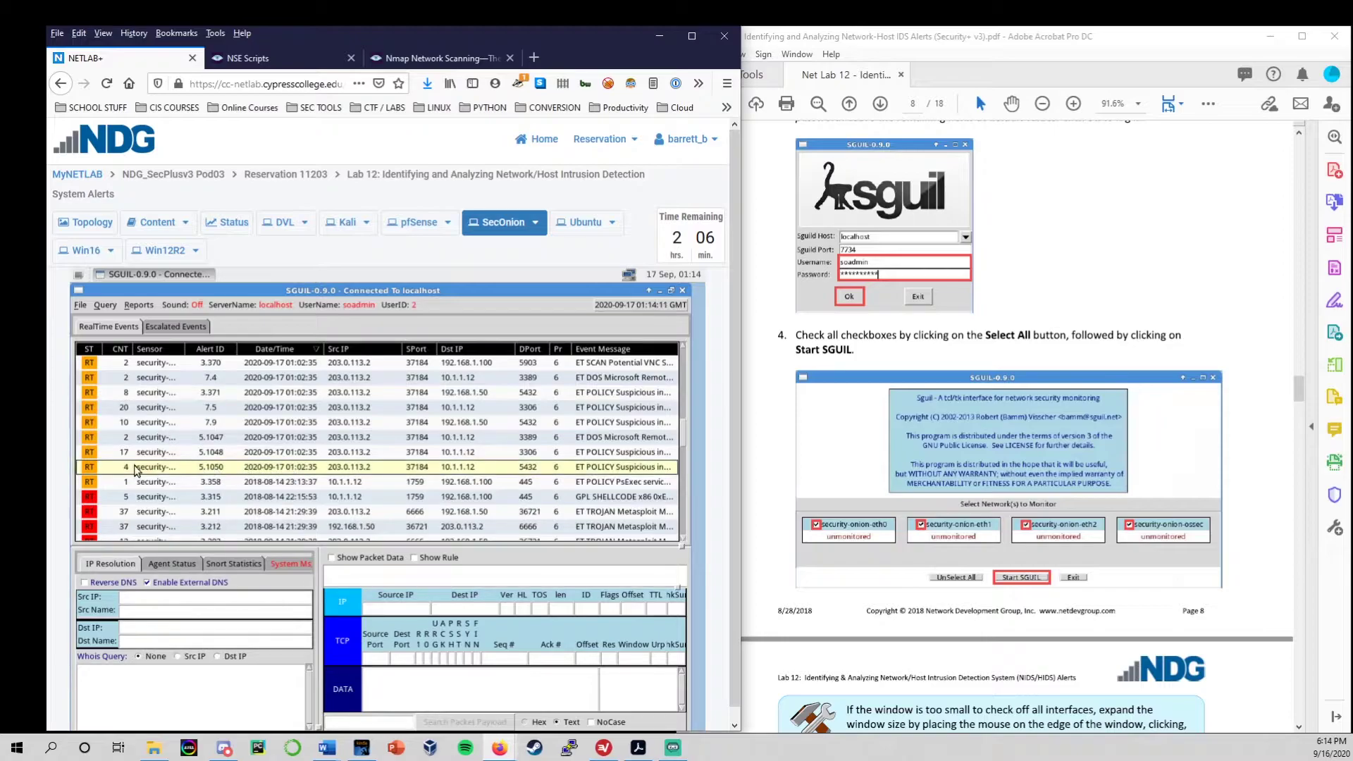
pyautogui.scroll(8, 289, 472)
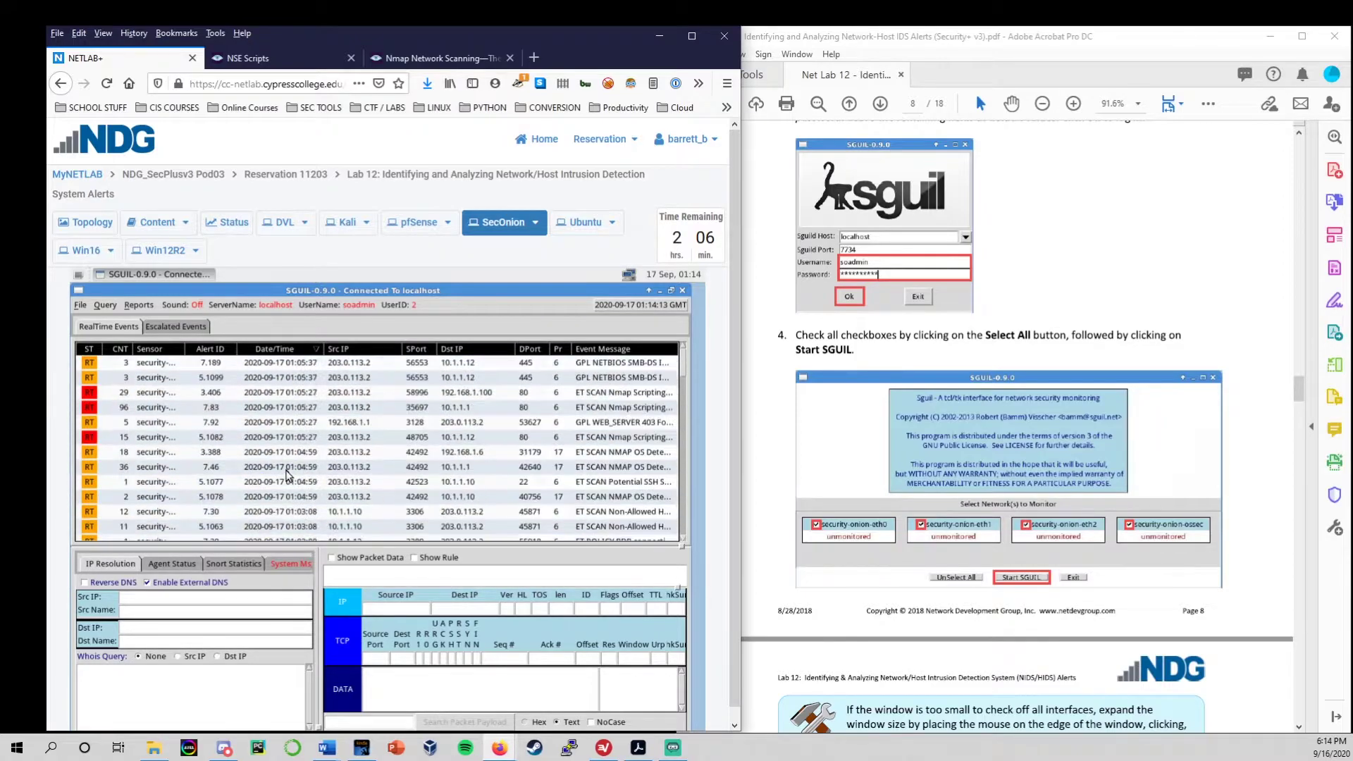
pyautogui.click(281, 363)
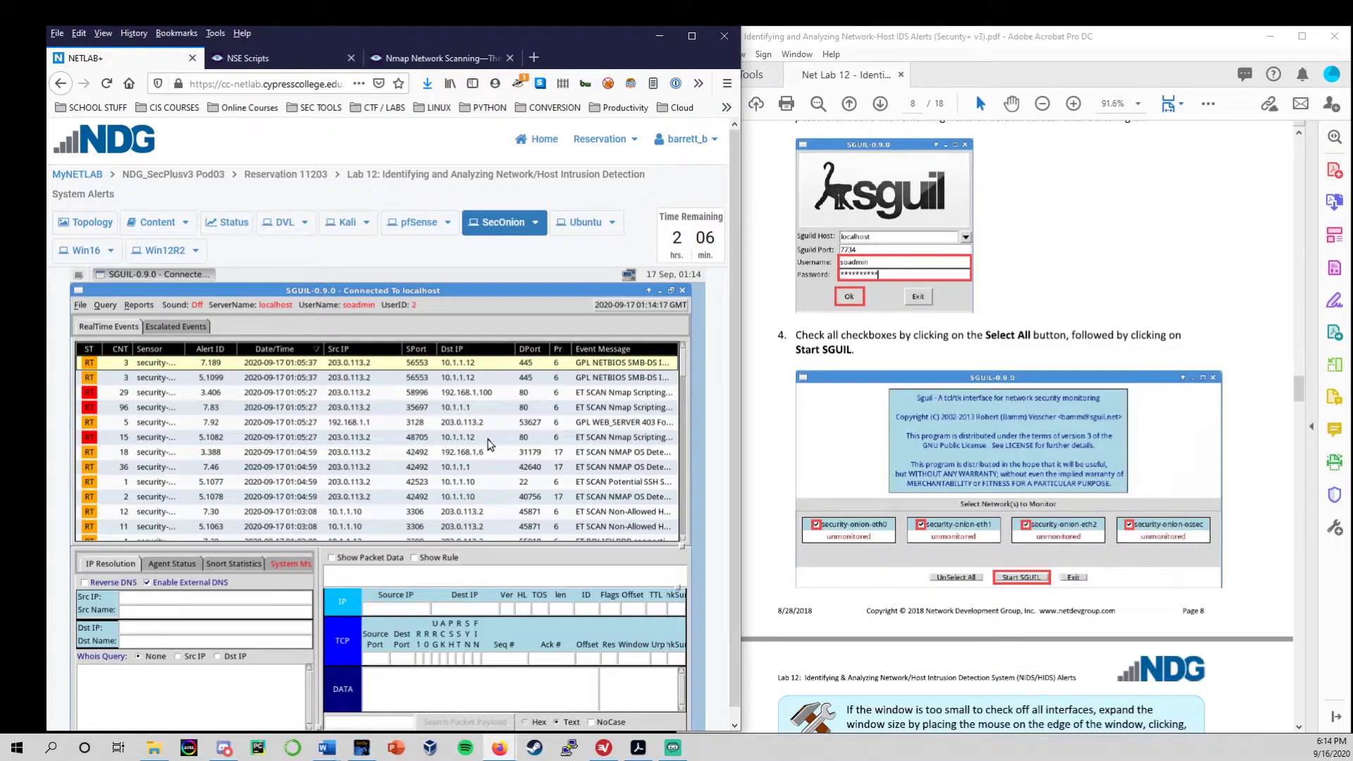
# Step: Show the packet data and rule for the selected event, and enlarge the detail and rule areas so they can be read
pyautogui.scroll(-10, 874, 410)
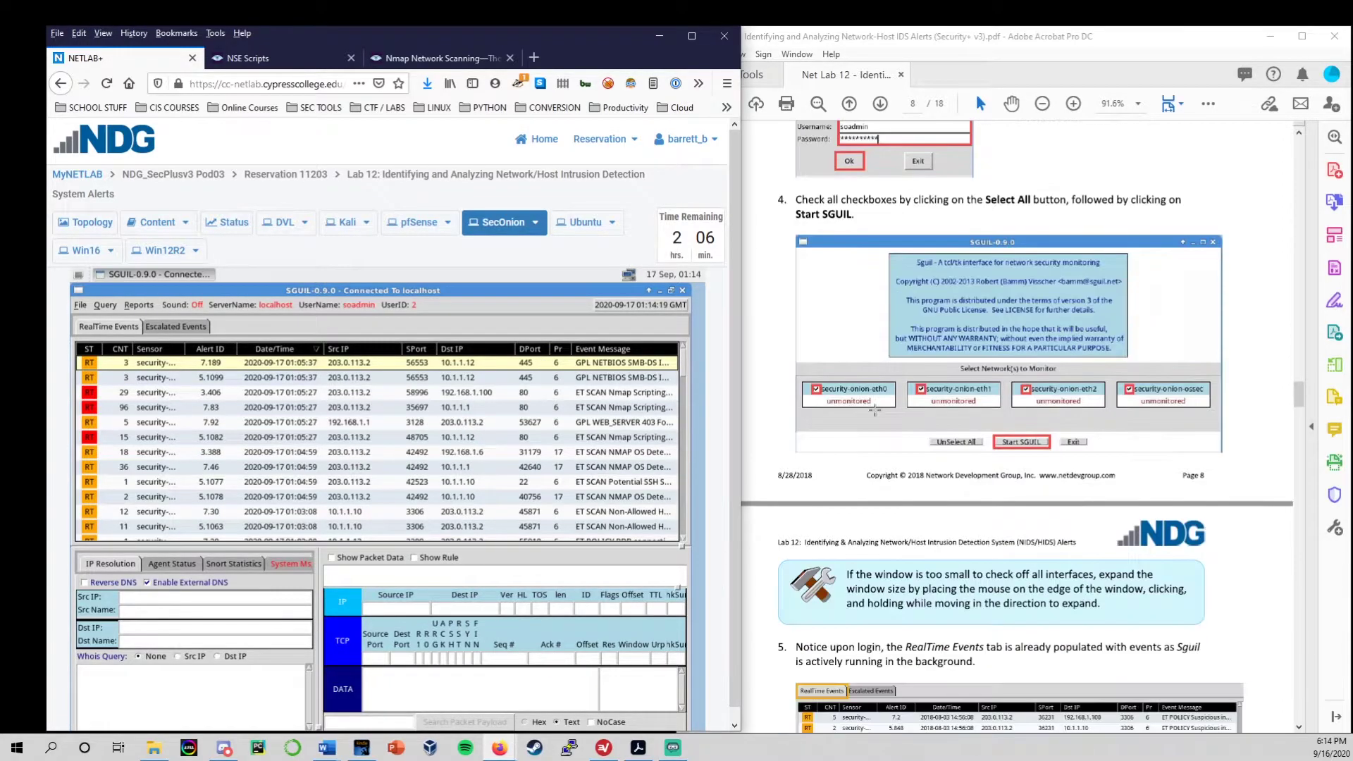
pyautogui.scroll(4, 874, 411)
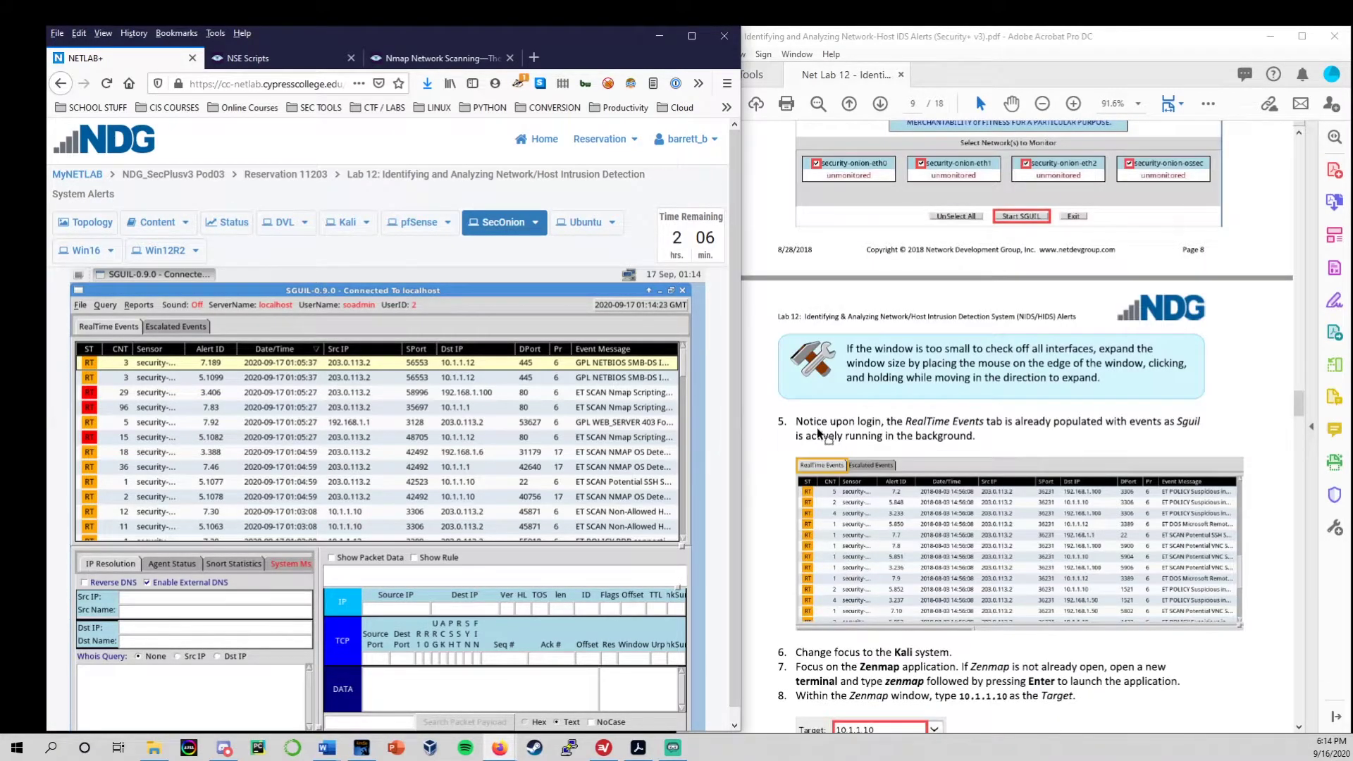
pyautogui.scroll(-1, 797, 433)
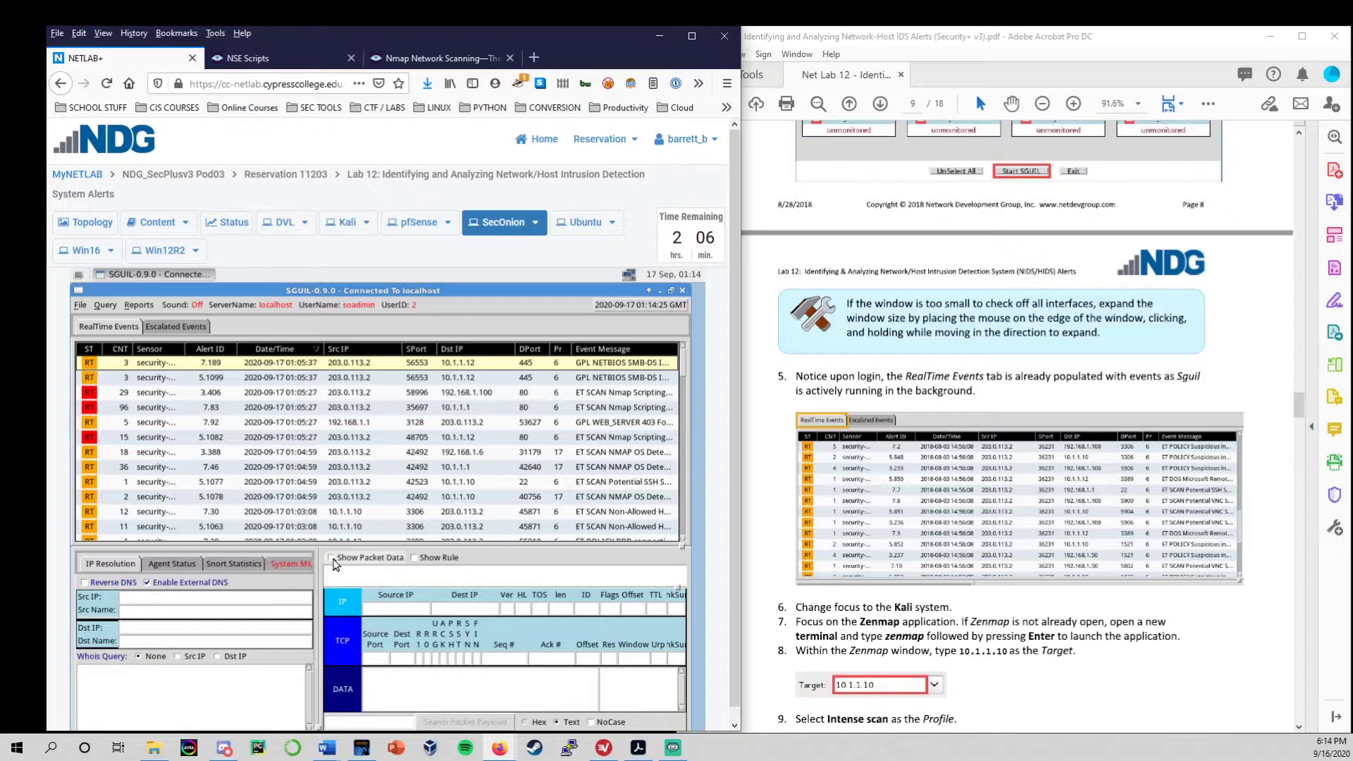
pyautogui.click(333, 559)
pyautogui.click(414, 559)
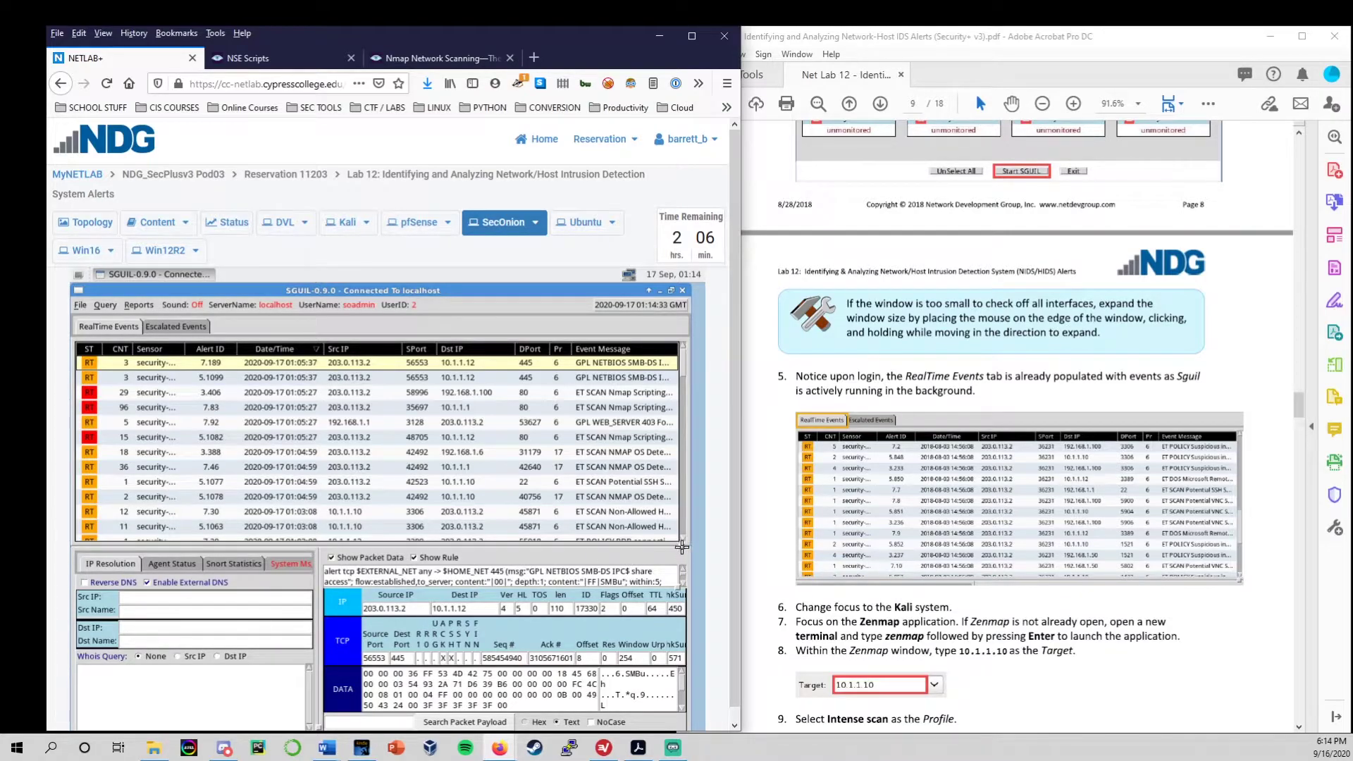
pyautogui.moveTo(681, 548); pyautogui.dragTo(673, 499)
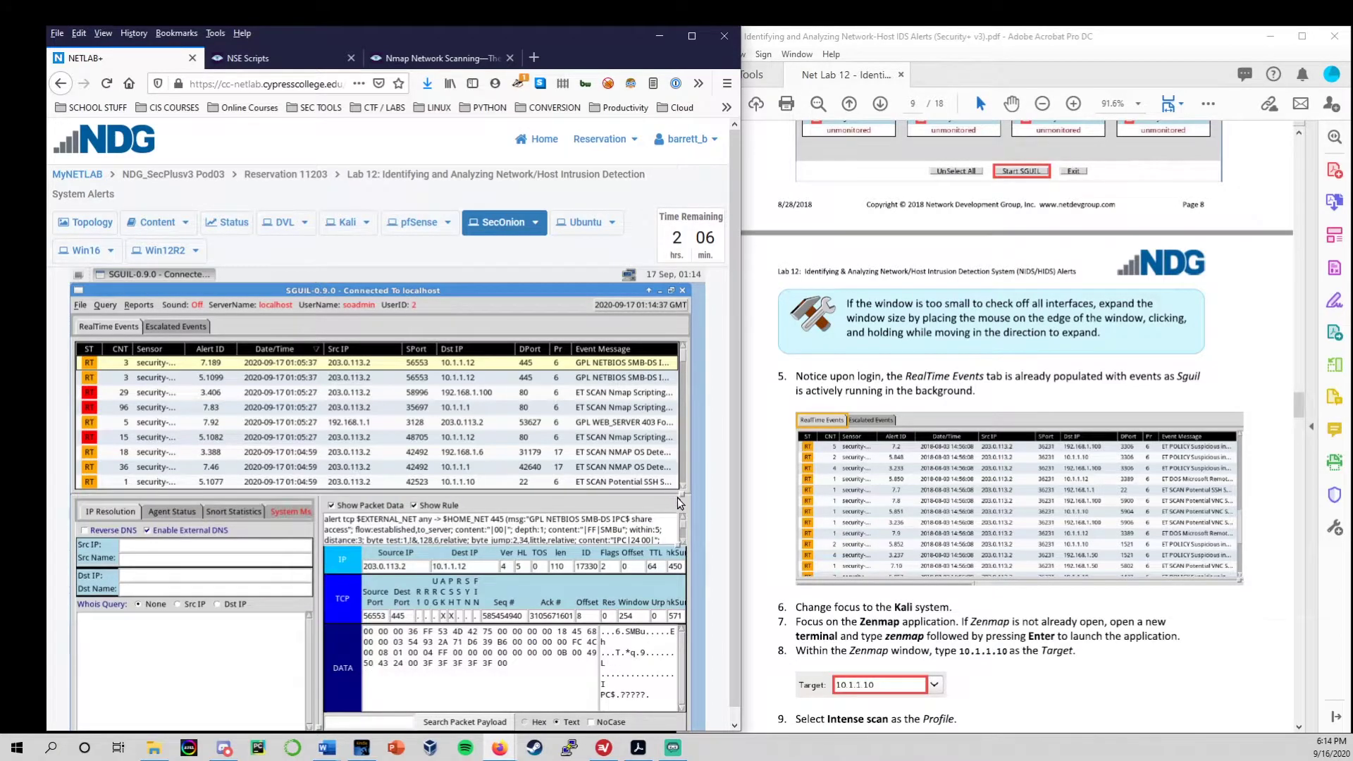
pyautogui.moveTo(680, 546); pyautogui.dragTo(679, 588)
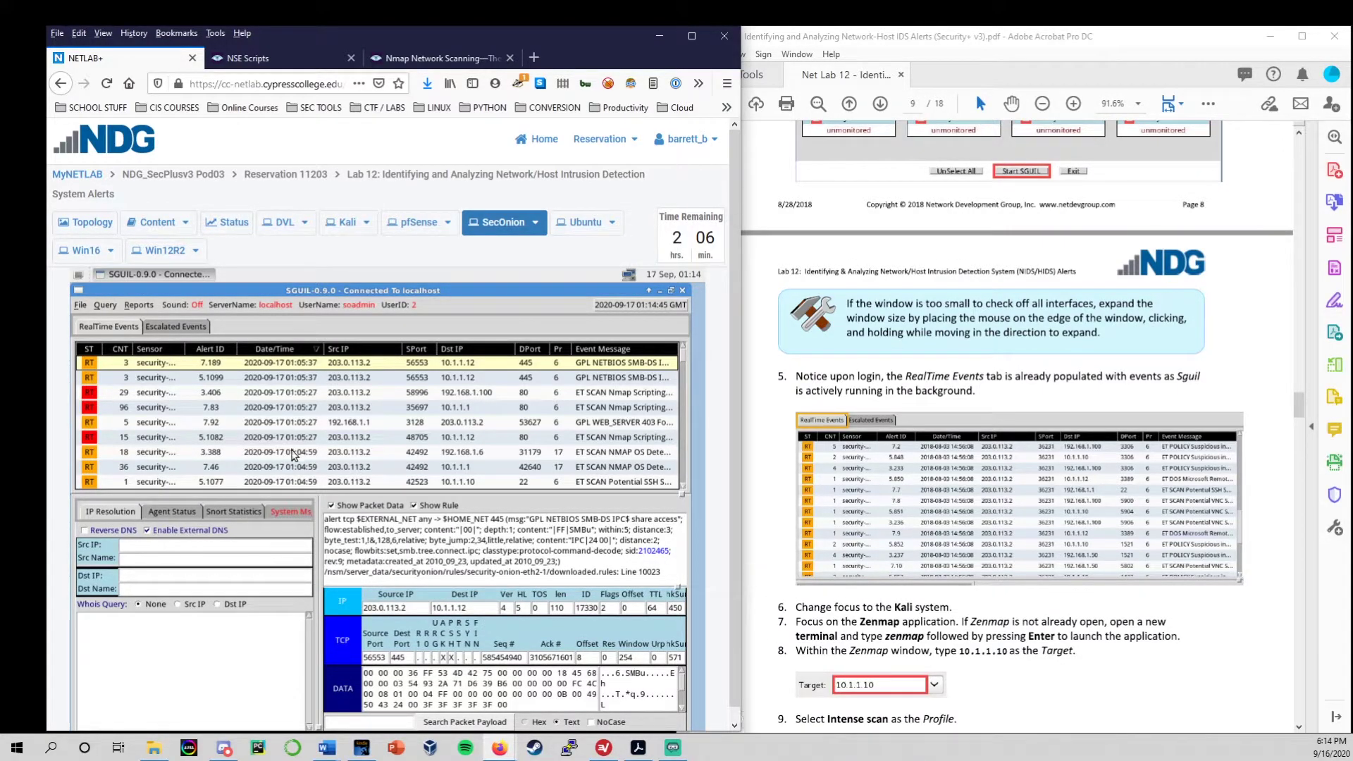
# Step: On the Kali machine, set Zenmap's target to 10.1.1.10, then open the lab topology diagram
pyautogui.scroll(-4, 1021, 550)
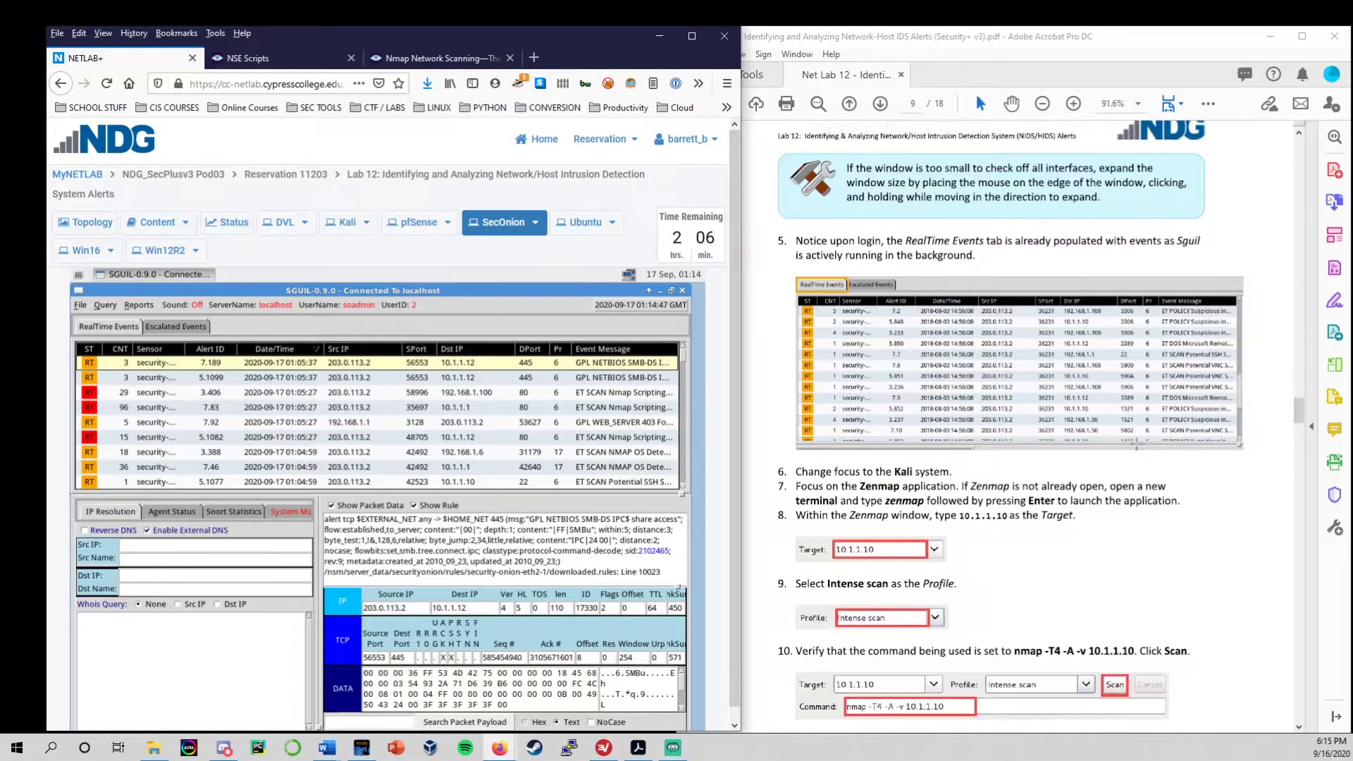
pyautogui.scroll(-2, 1057, 520)
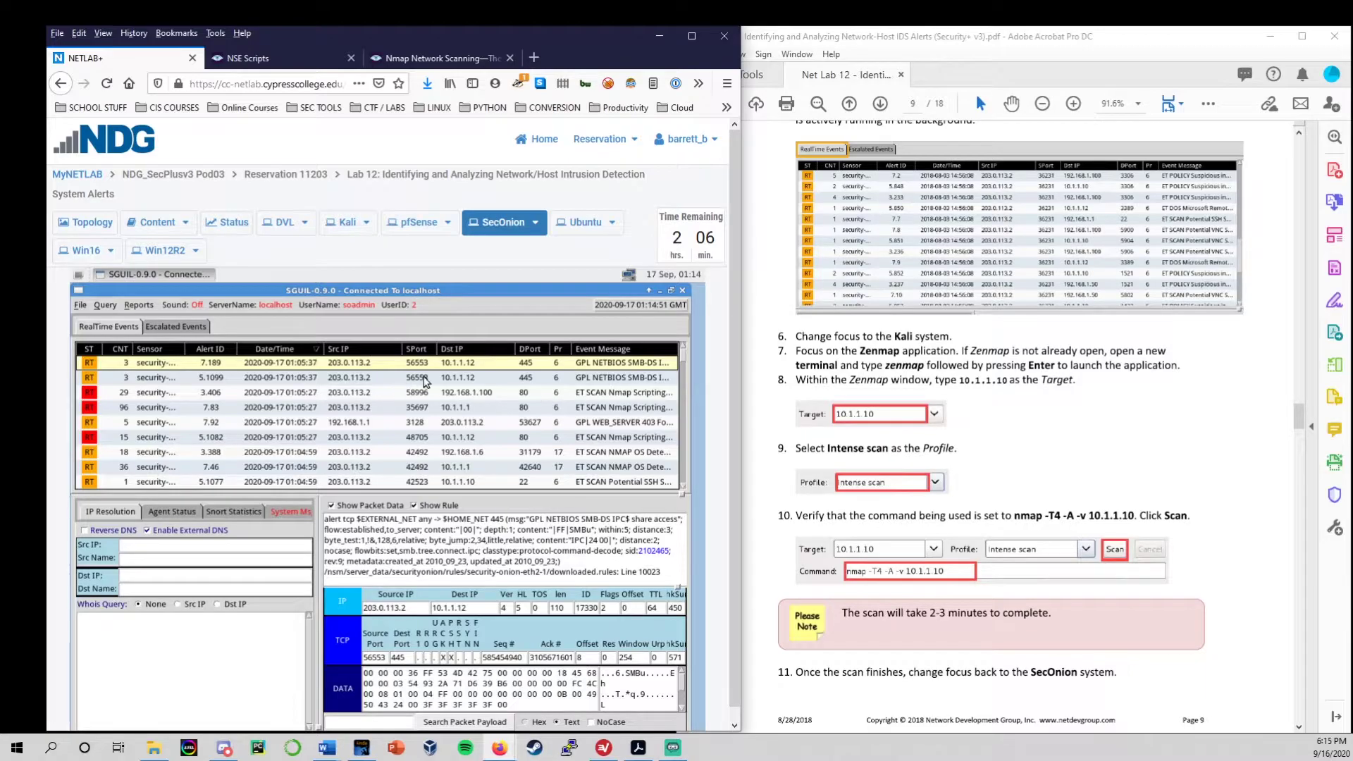
pyautogui.click(343, 224)
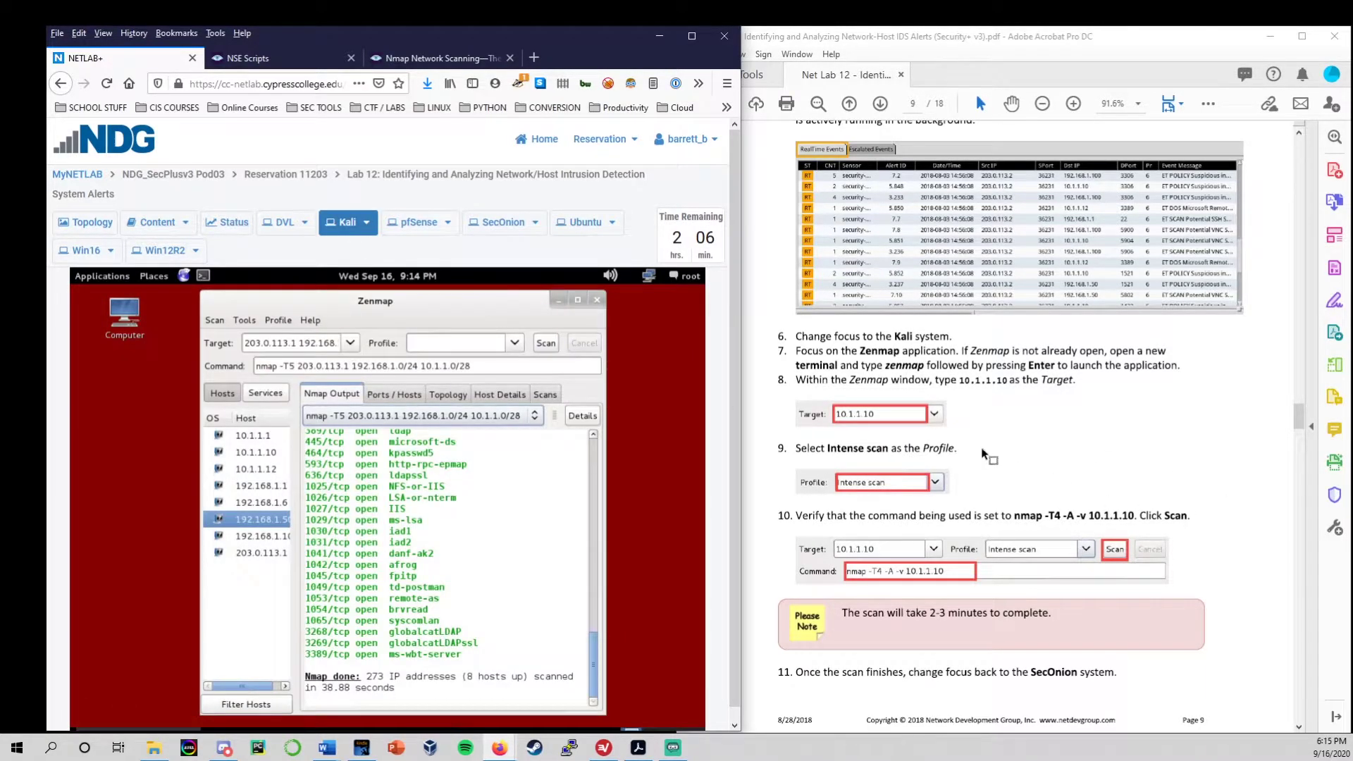
pyautogui.click(312, 348)
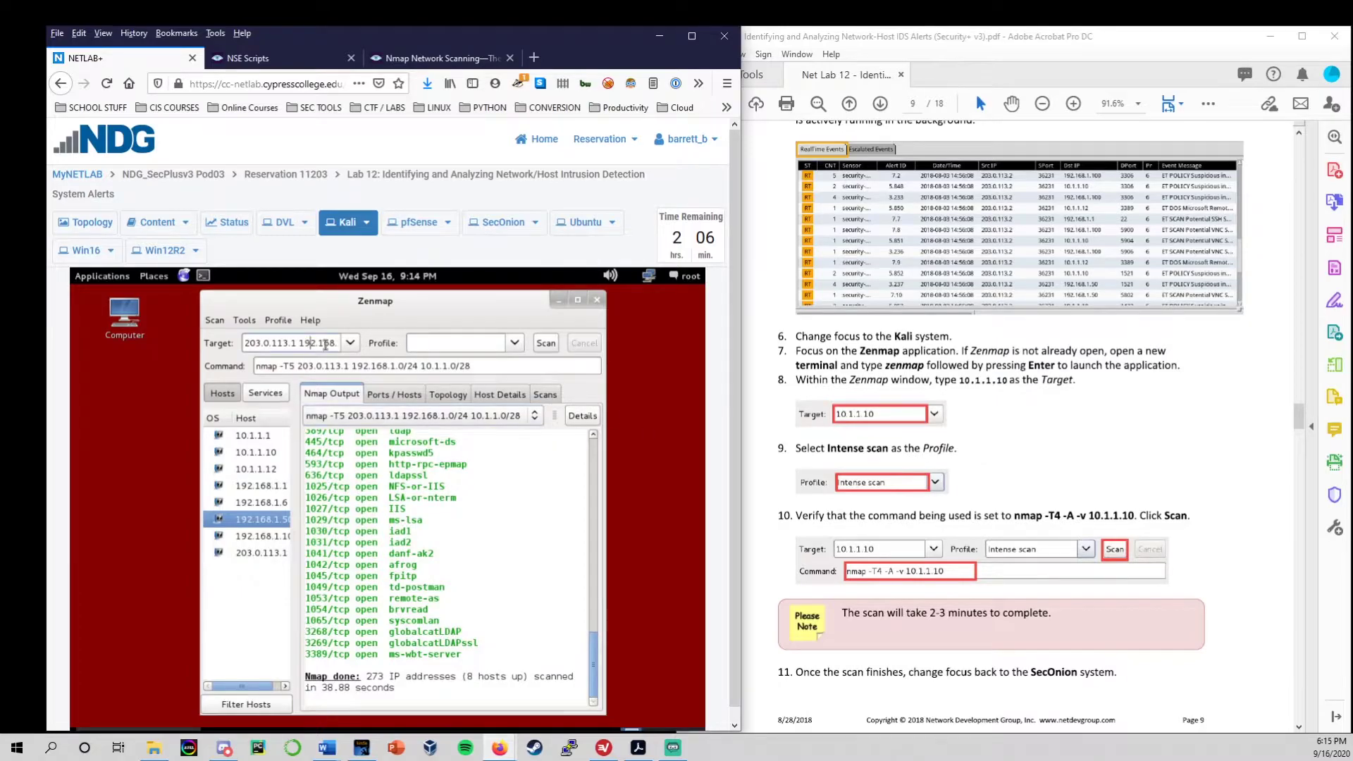
pyautogui.tripleClick(325, 345)
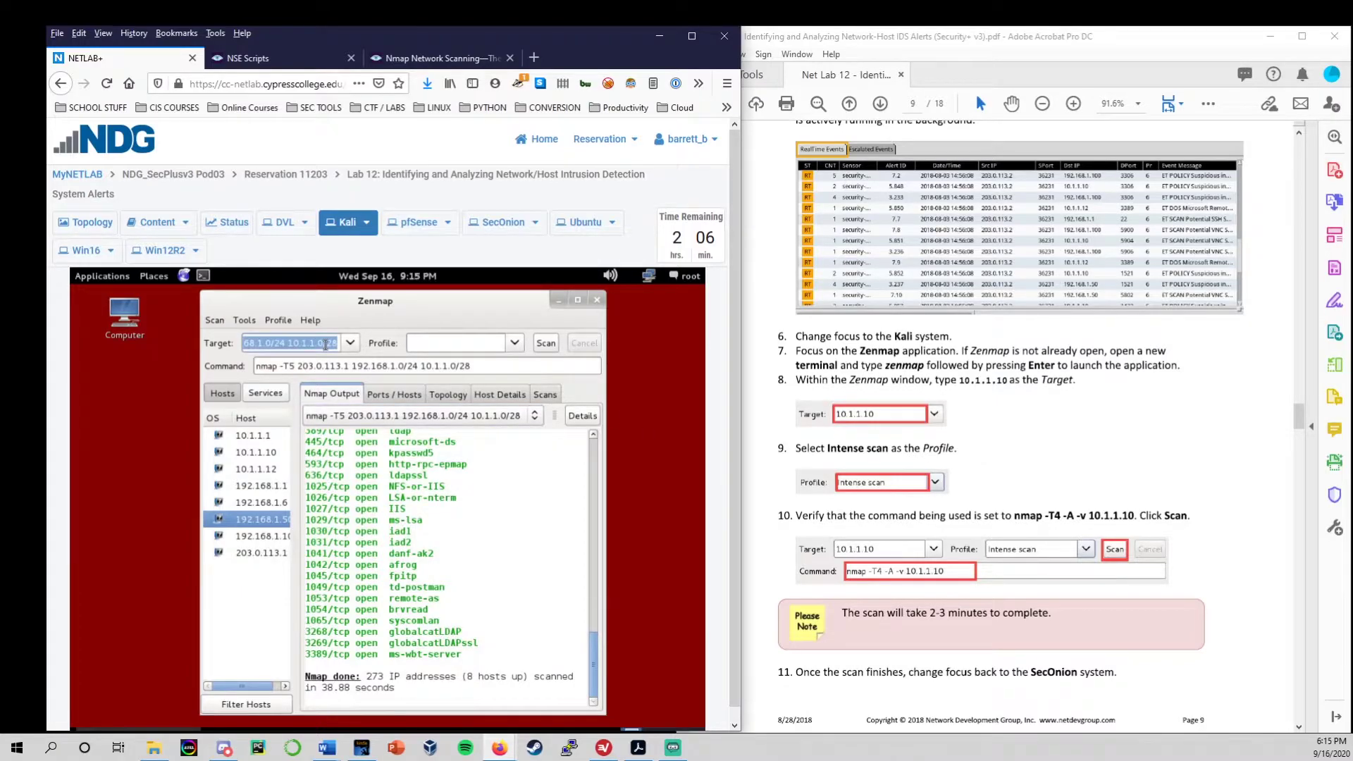
pyautogui.write('10.1.1.10')
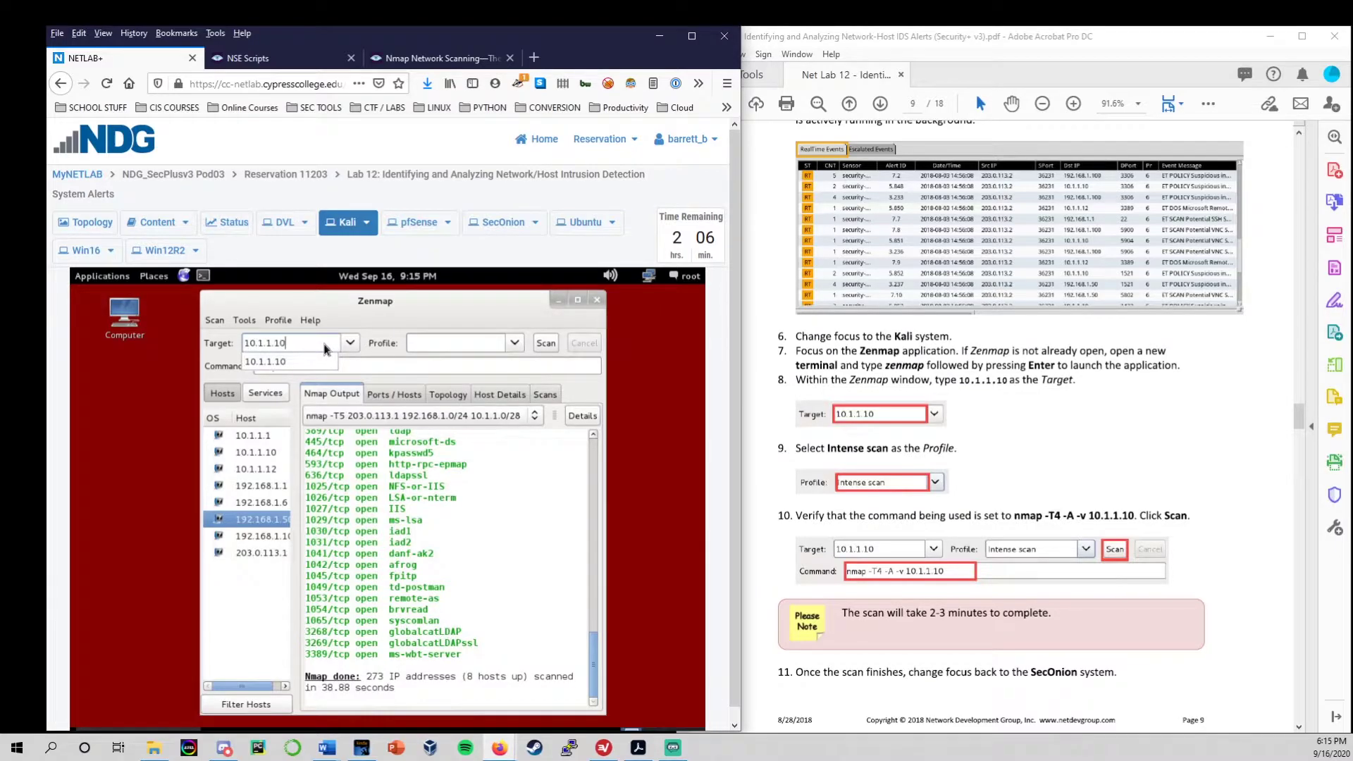
pyautogui.click(85, 223)
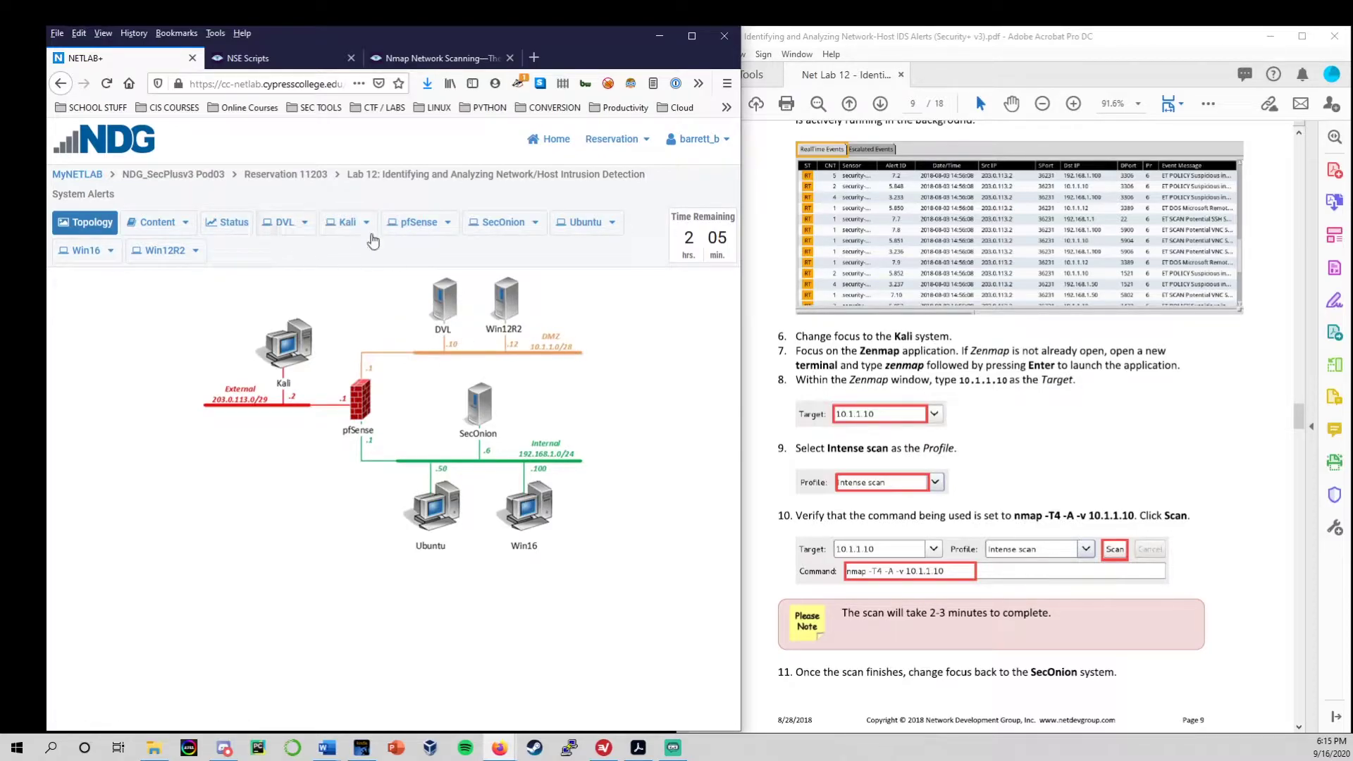
# Step: On the Kali machine, choose the Intense scan profile in Zenmap and start the scan of 10.1.1.10
pyautogui.click(347, 225)
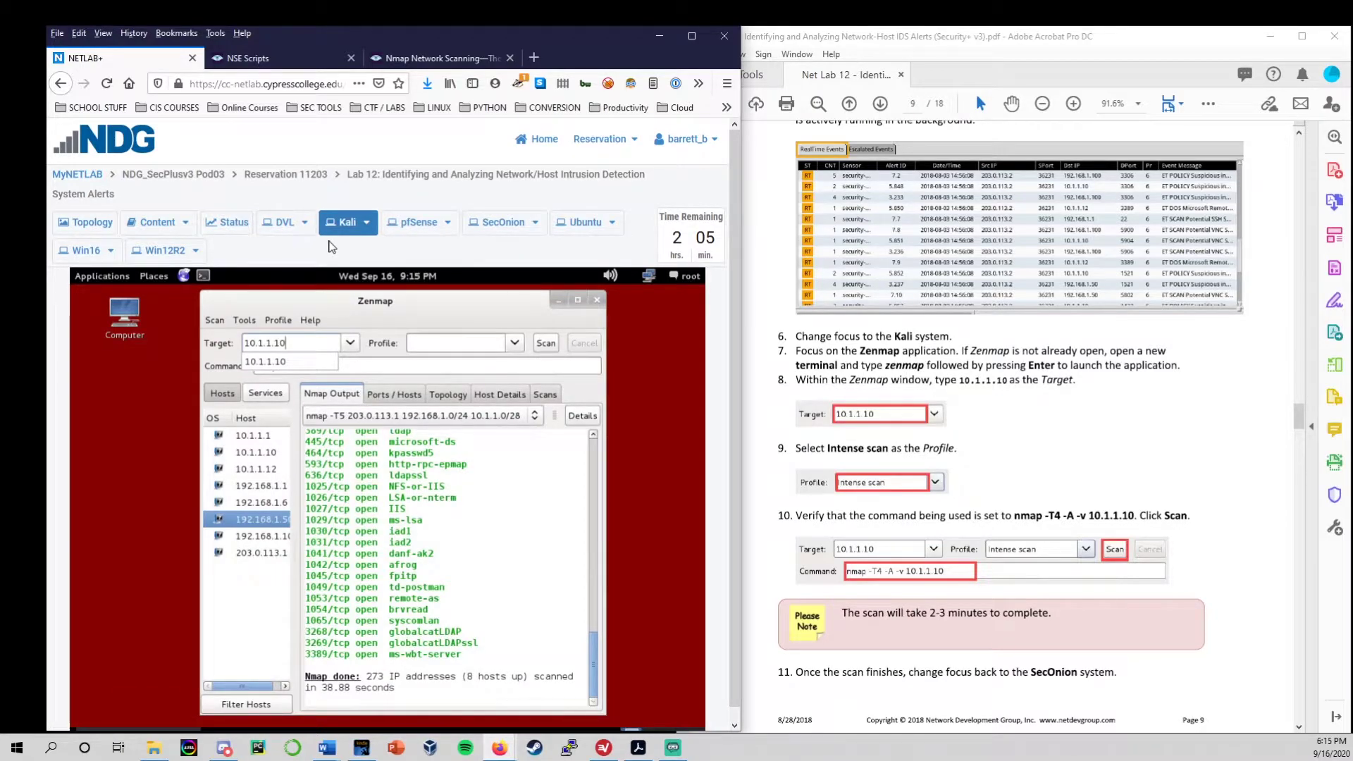
pyautogui.click(329, 345)
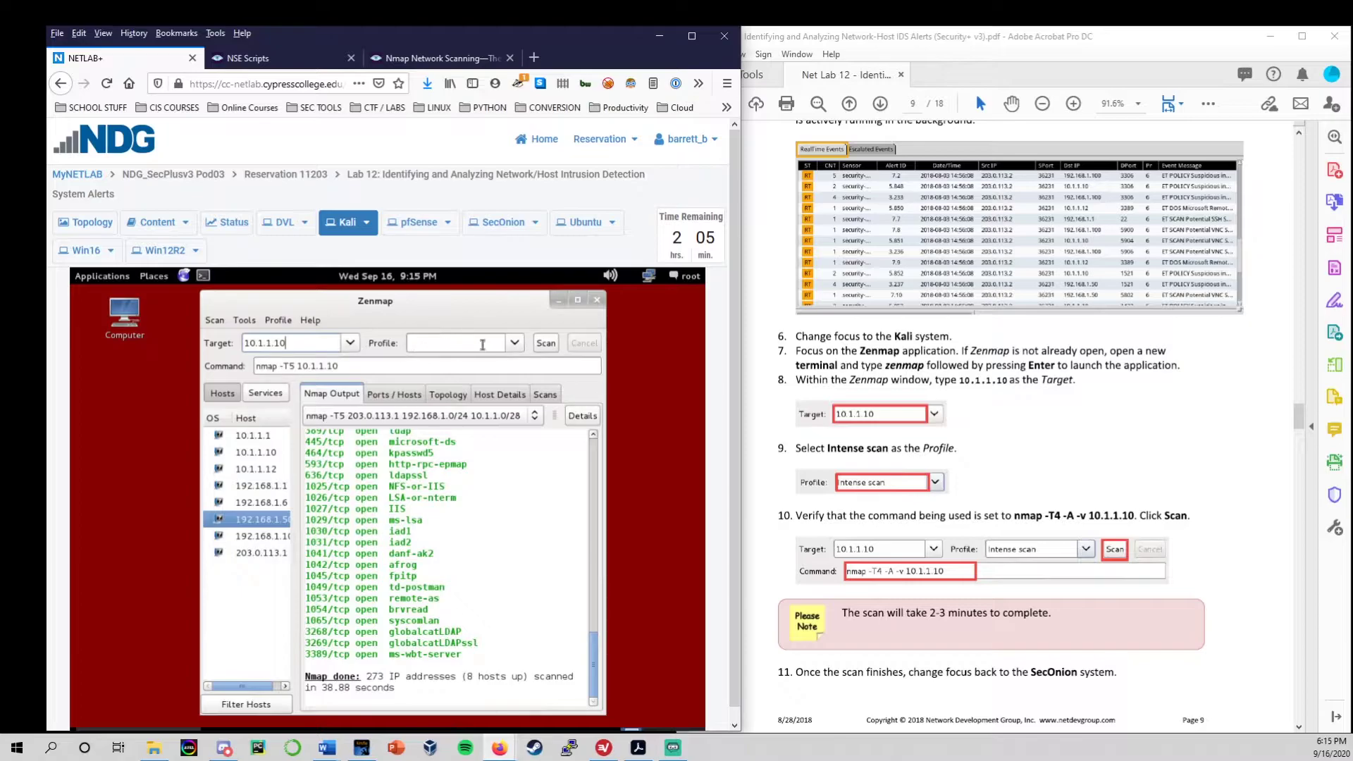
pyautogui.click(517, 344)
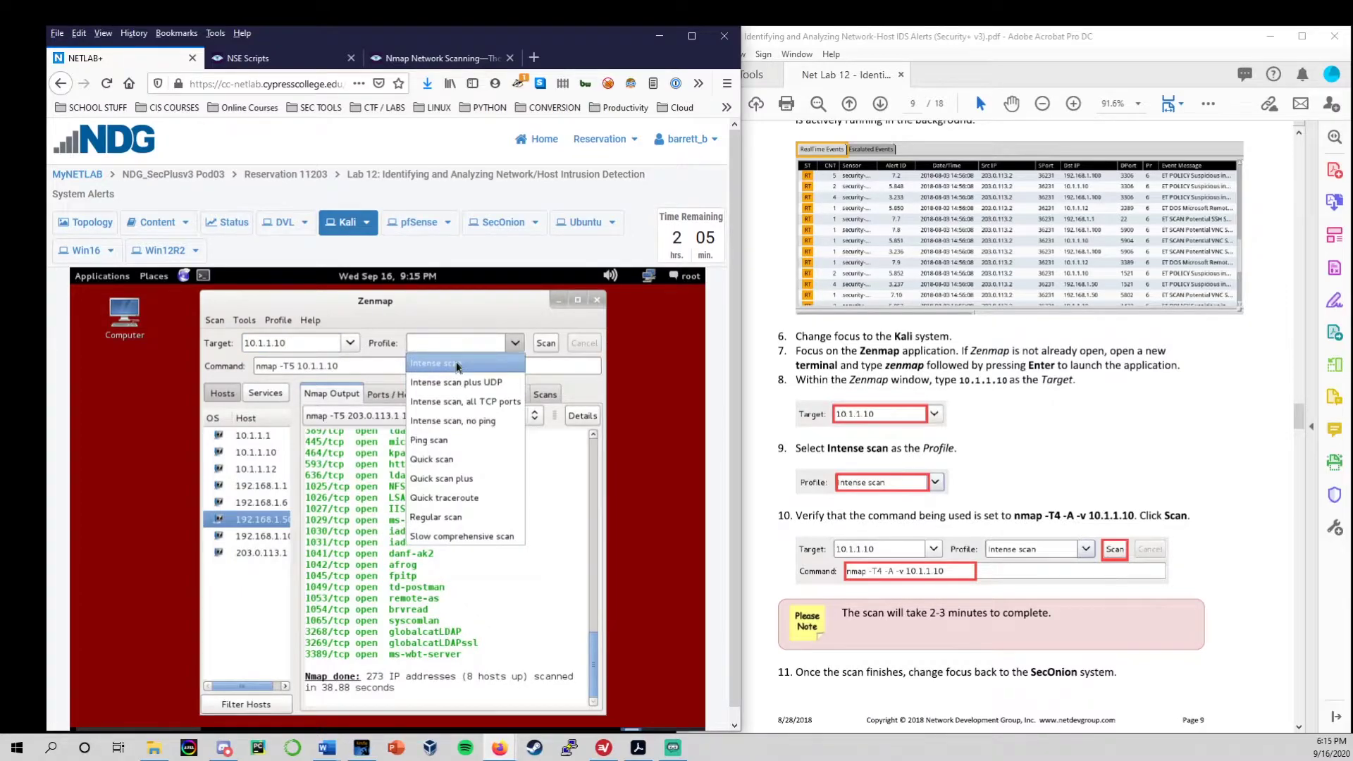
pyautogui.click(458, 362)
pyautogui.moveTo(320, 366)
pyautogui.mouseDown()
pyautogui.moveTo(277, 370)
pyautogui.moveTo(320, 367)
pyautogui.mouseUp()
pyautogui.click(541, 344)
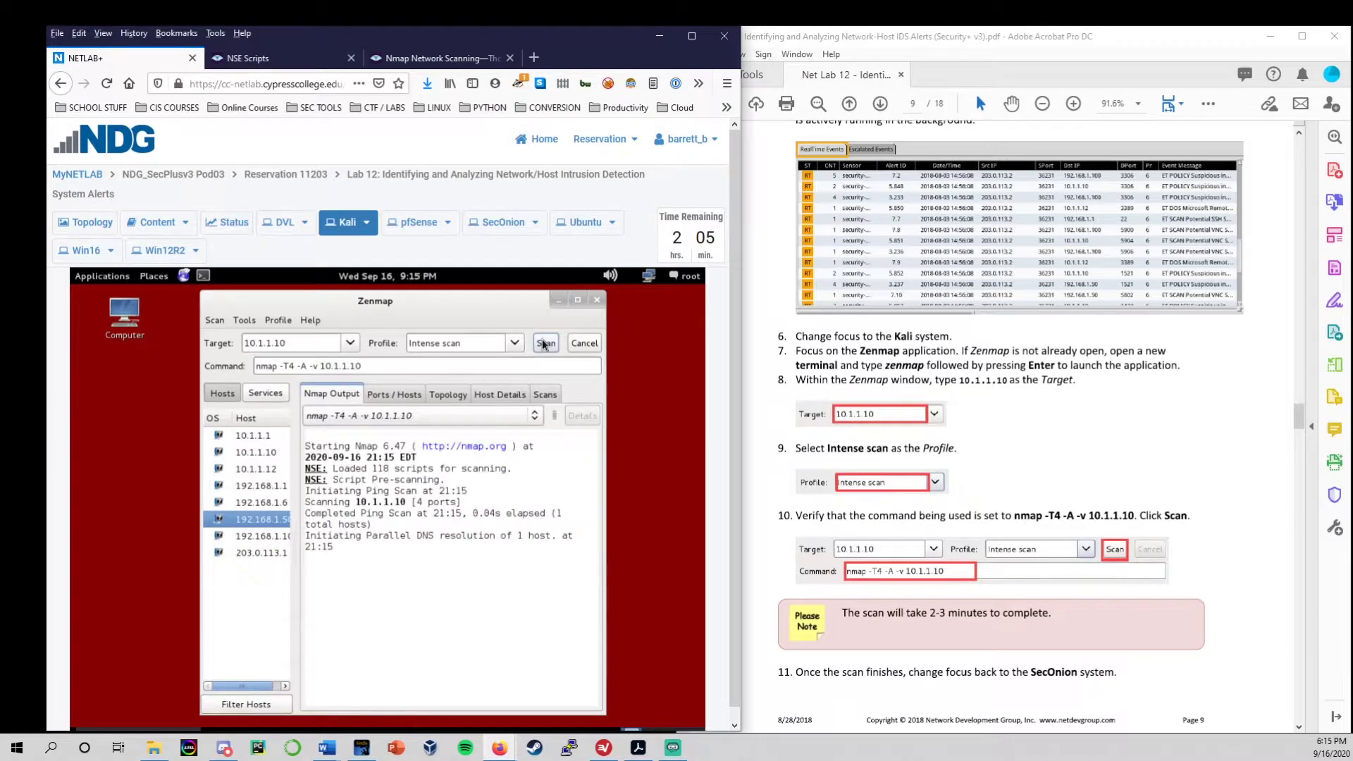
pyautogui.scroll(-2, 948, 423)
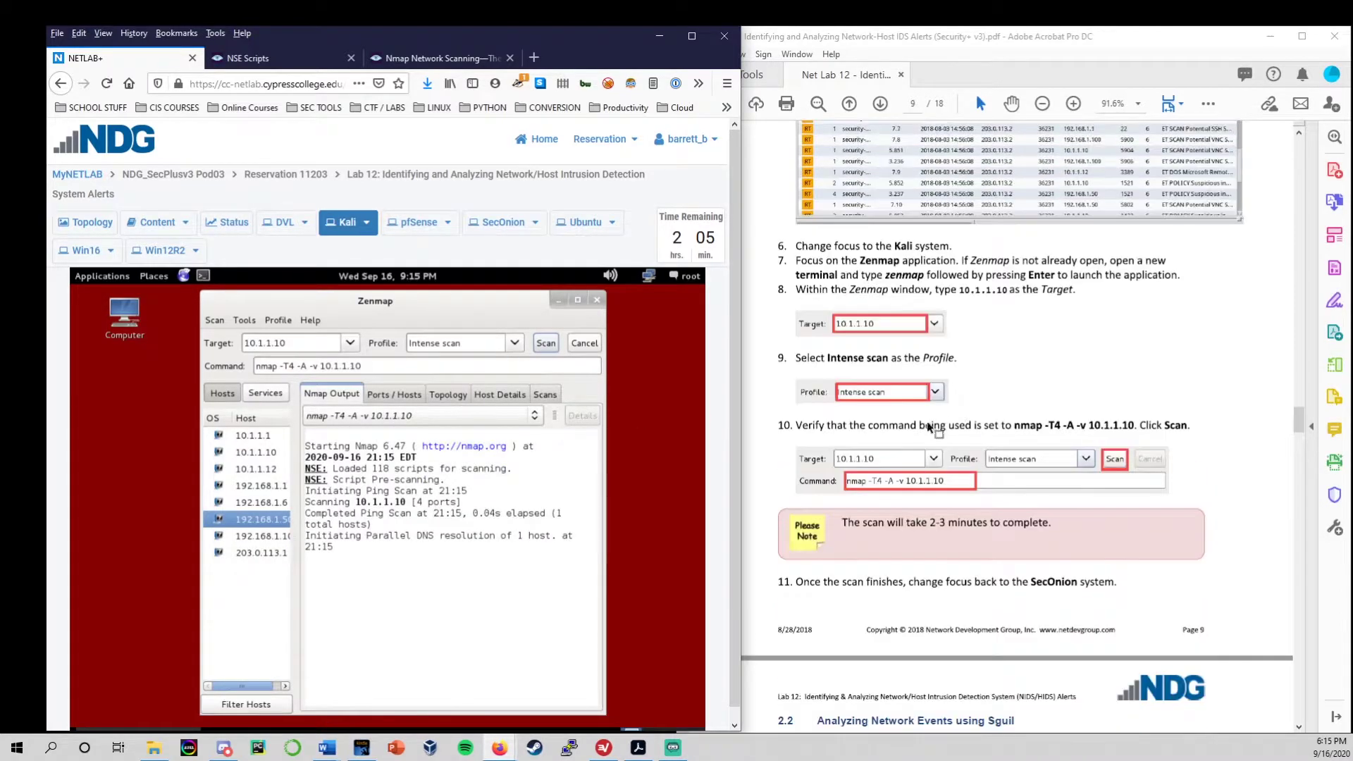
# Step: Examine the -T4, -A and -v options in the scan command and the latest lines of the Nmap output
pyautogui.click(290, 366)
pyautogui.doubleClick(290, 367)
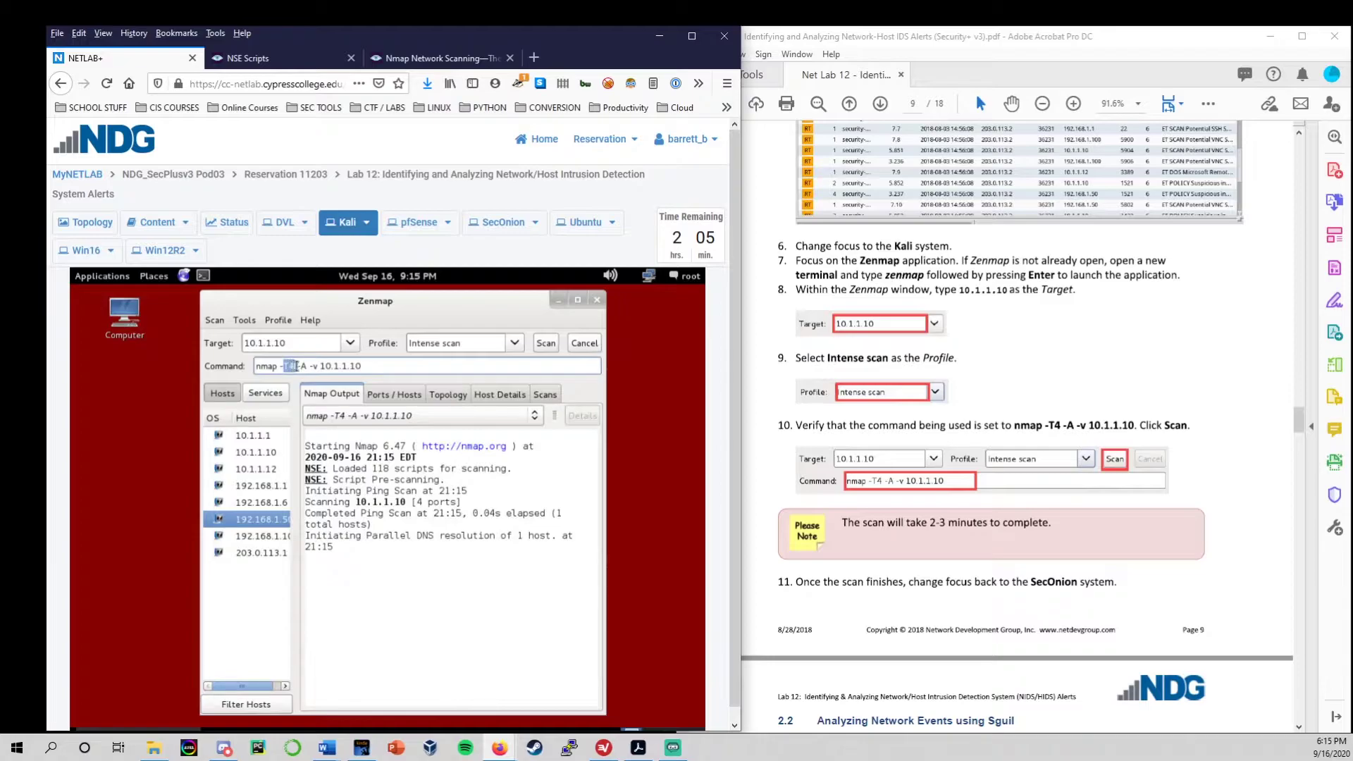
pyautogui.click(284, 367)
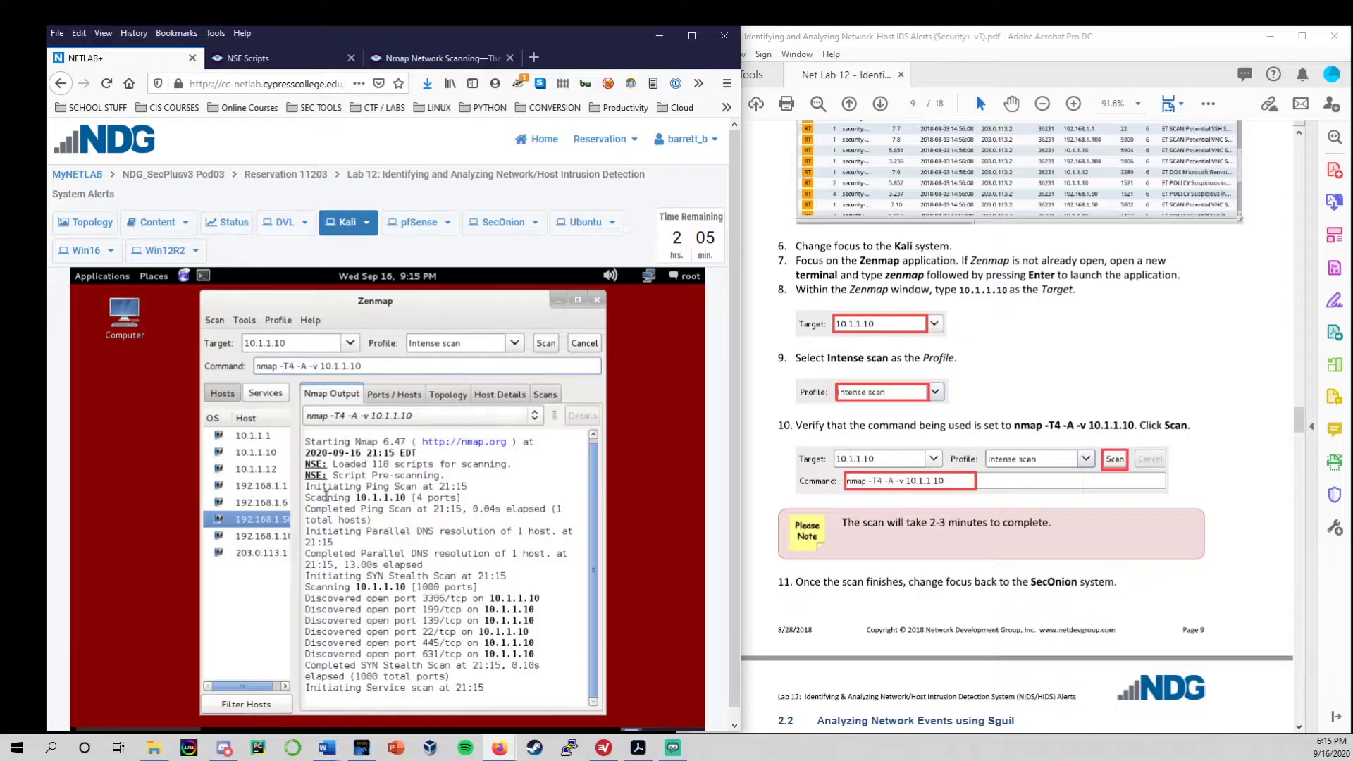
pyautogui.moveTo(311, 366); pyautogui.dragTo(318, 367)
pyautogui.moveTo(497, 684); pyautogui.dragTo(303, 677)
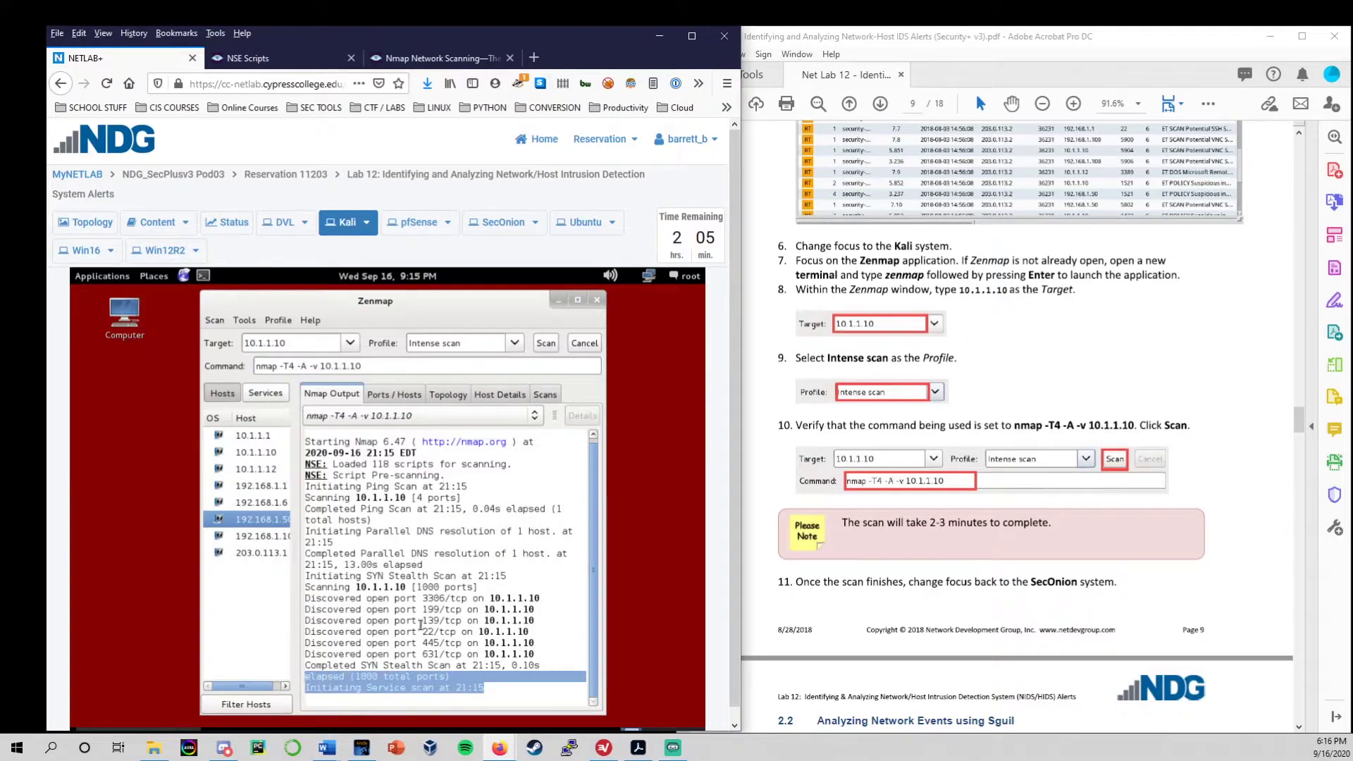
pyautogui.click(504, 685)
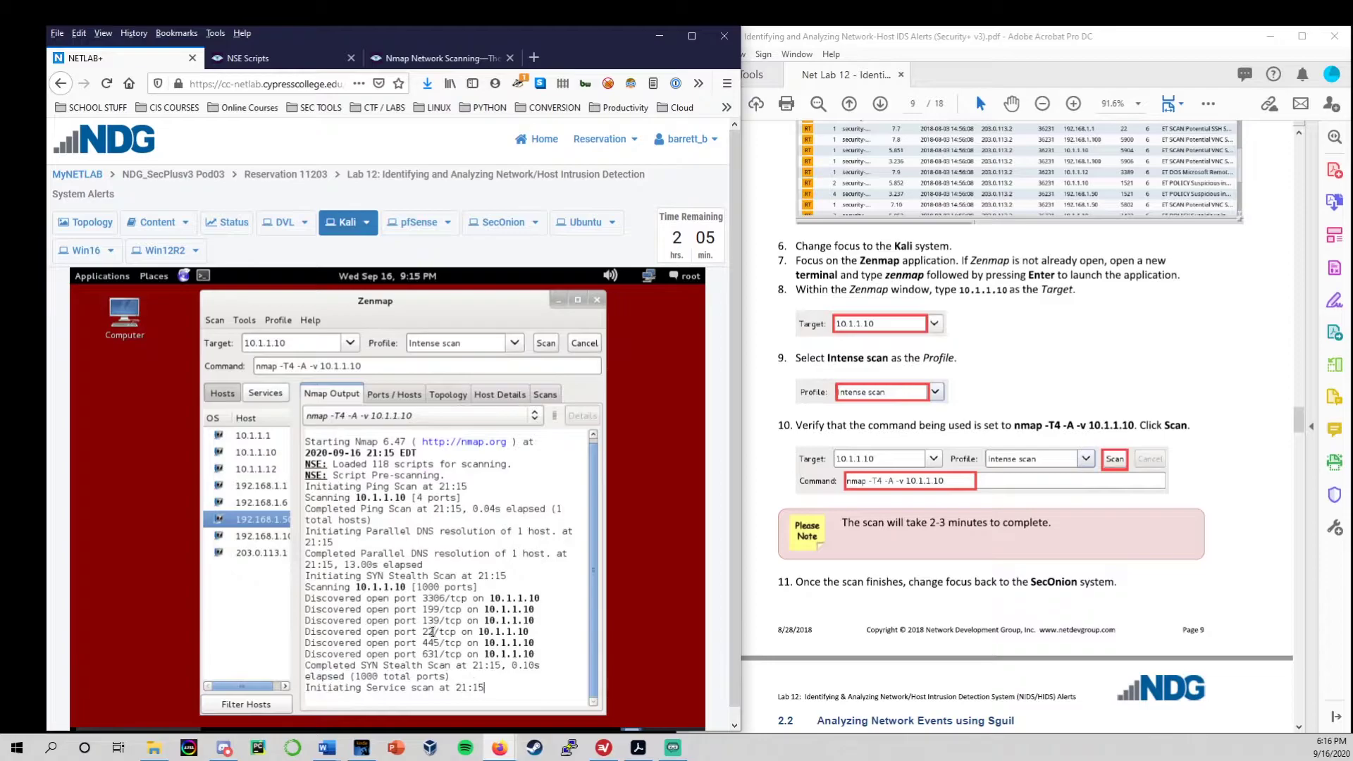
pyautogui.doubleClick(312, 366)
pyautogui.moveTo(307, 367); pyautogui.dragTo(301, 369)
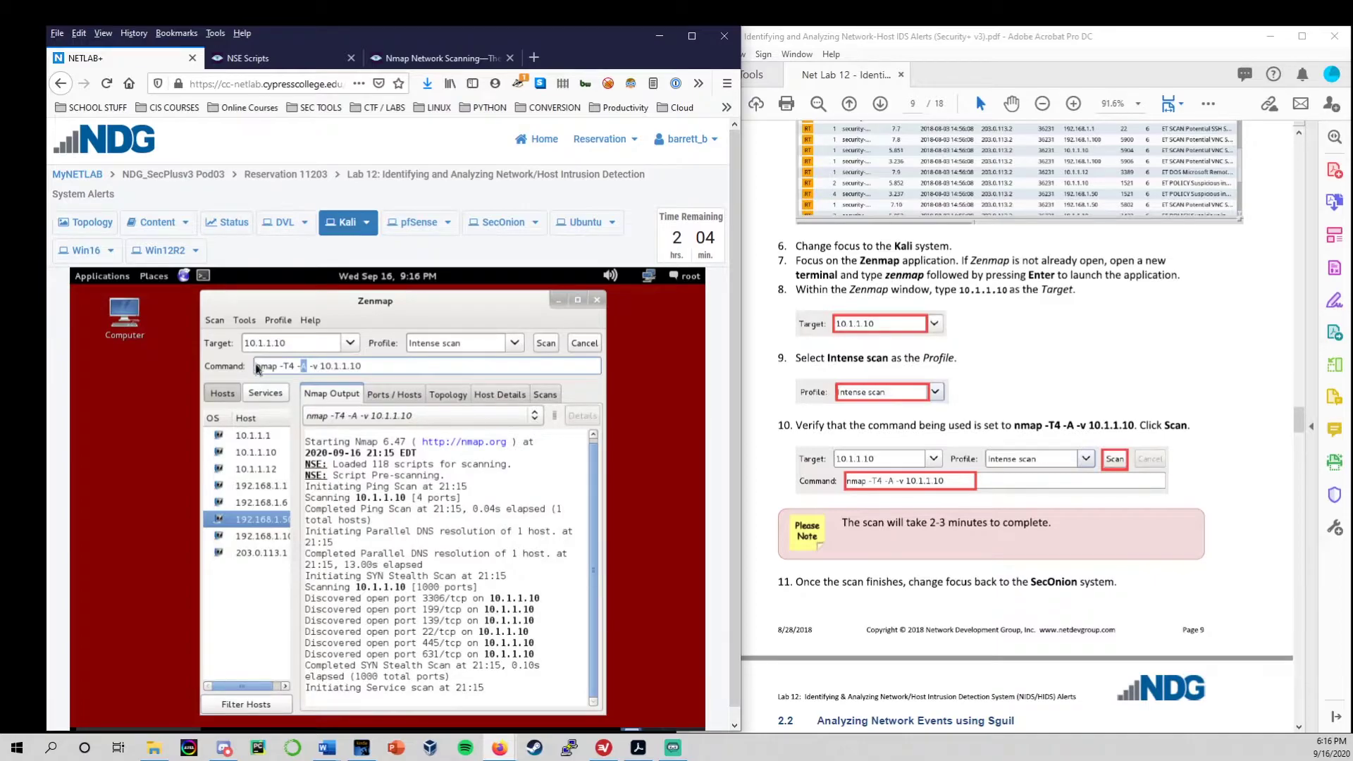
# Step: Open a terminal over the Zenmap window and display the Nmap help with nmap --h
pyautogui.click(203, 274)
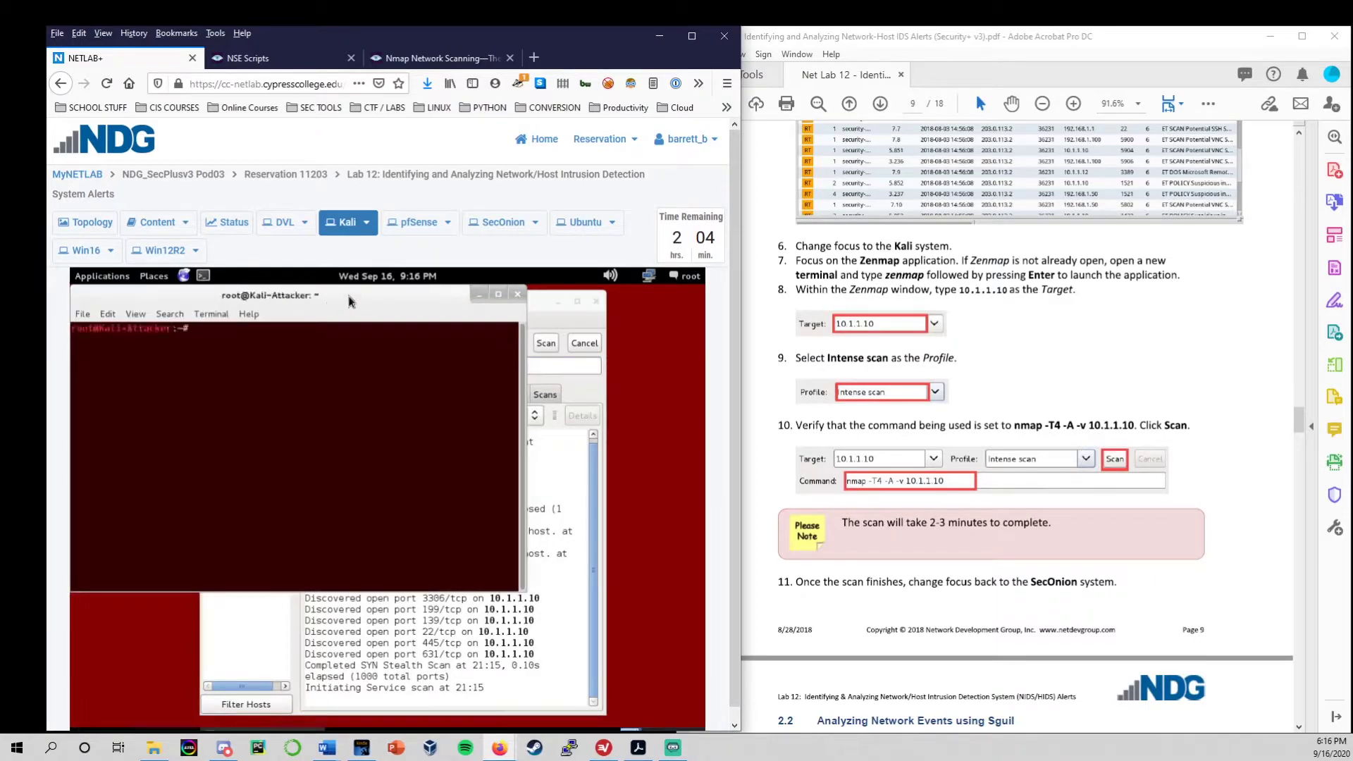
pyautogui.moveTo(419, 297); pyautogui.dragTo(373, 382)
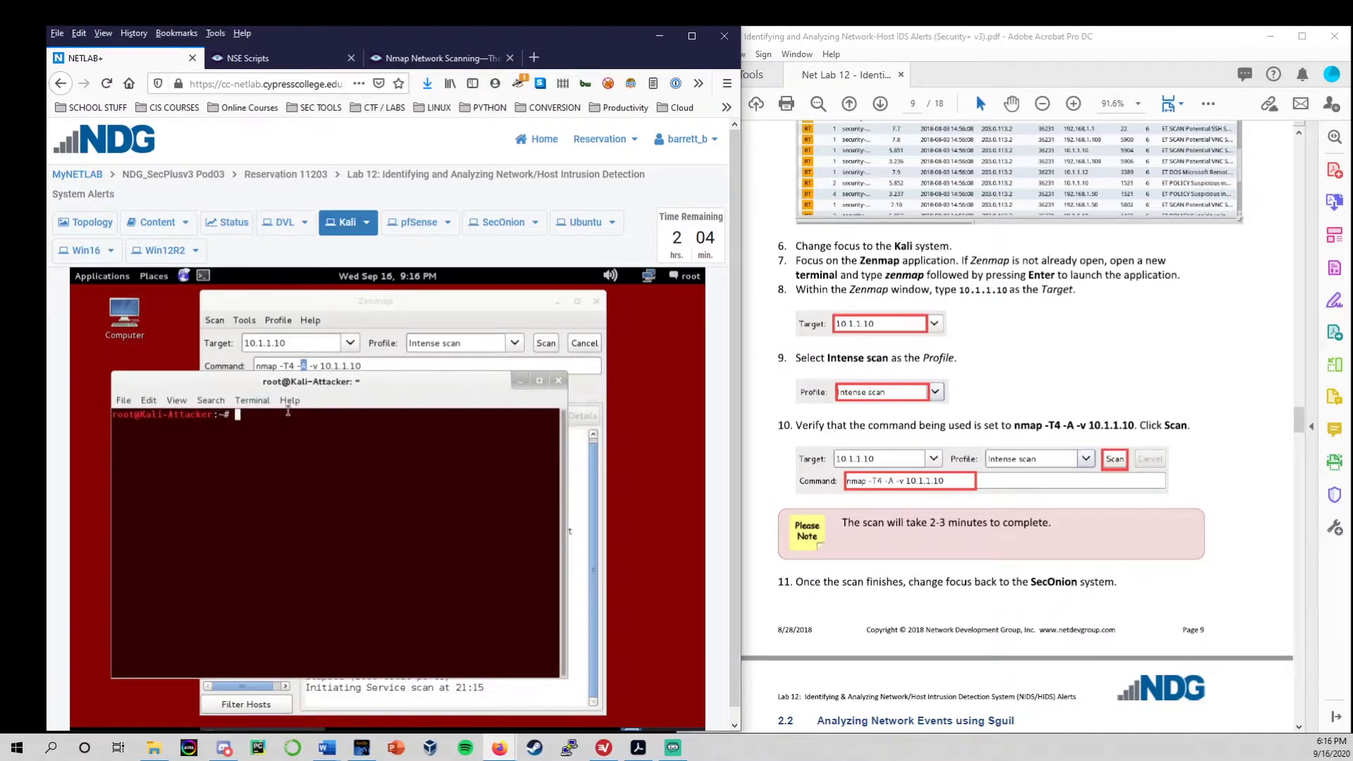
pyautogui.write('nmap')
pyautogui.write('--h')
pyautogui.press('Return')
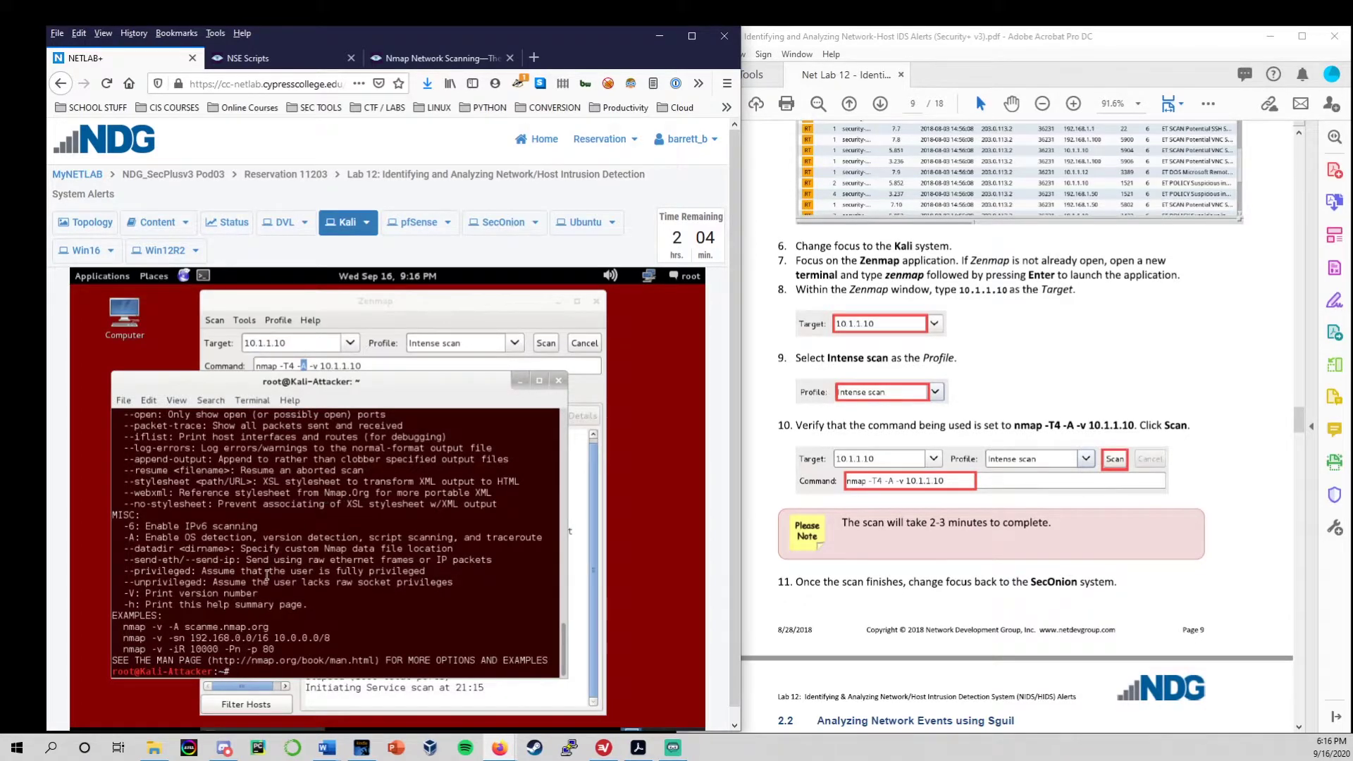
# Step: Find the -T<0-5> timing template entry under Timing and Performance in the help text and highlight it
pyautogui.scroll(15, 266, 574)
pyautogui.scroll(2, 218, 577)
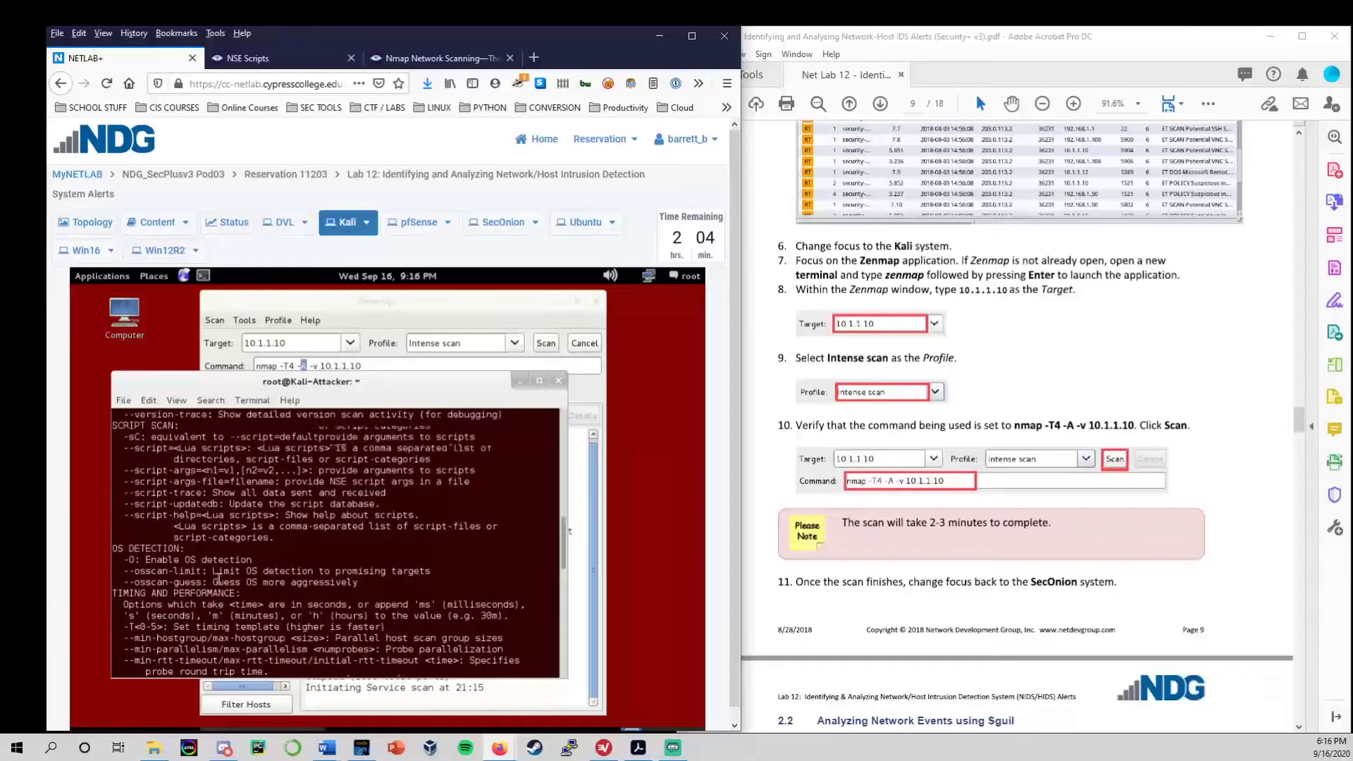
pyautogui.scroll(2, 169, 515)
pyautogui.scroll(-4, 156, 522)
pyautogui.moveTo(125, 592); pyautogui.dragTo(384, 593)
pyautogui.click(381, 594)
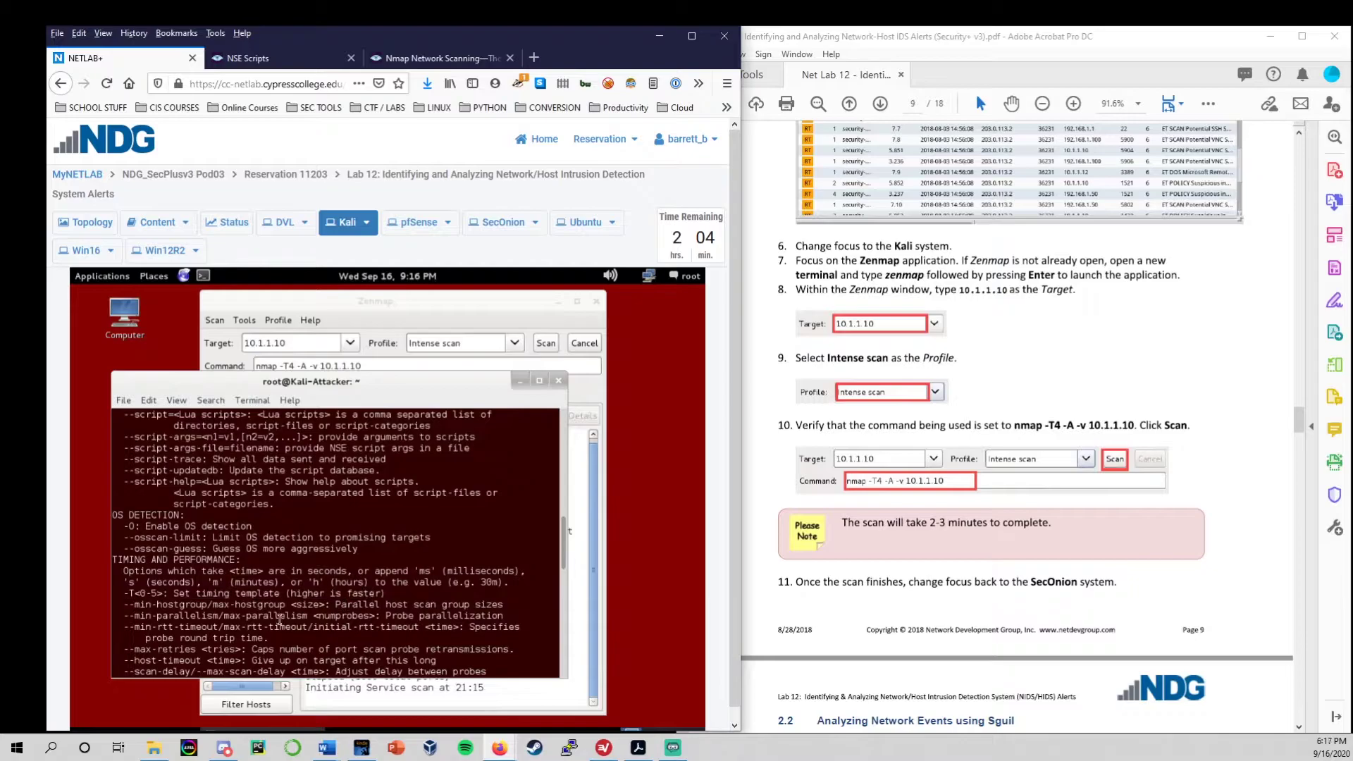
# Step: Find the -A option under MISC in the help text and highlight its OS detection and version detection parts
pyautogui.scroll(-9, 280, 620)
pyautogui.scroll(-6, 239, 600)
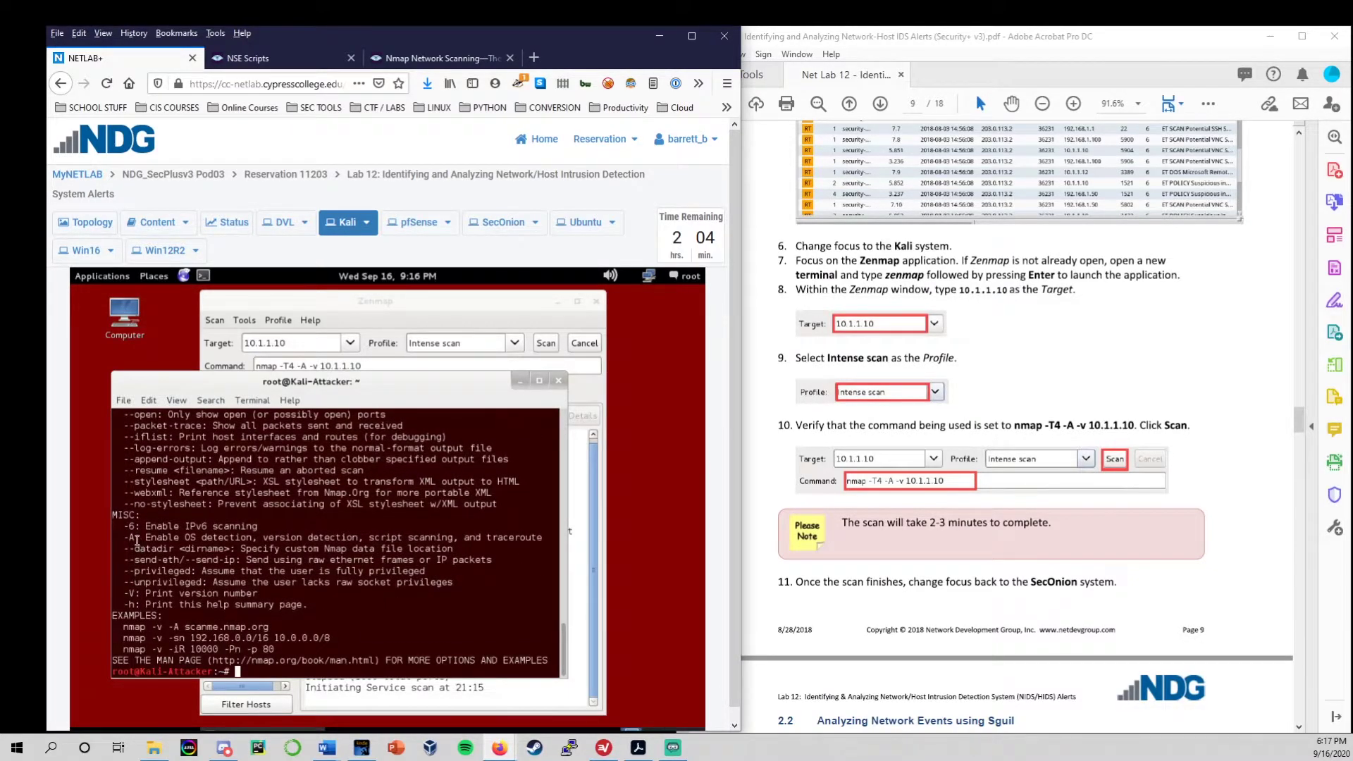
pyautogui.moveTo(119, 537); pyautogui.dragTo(544, 533)
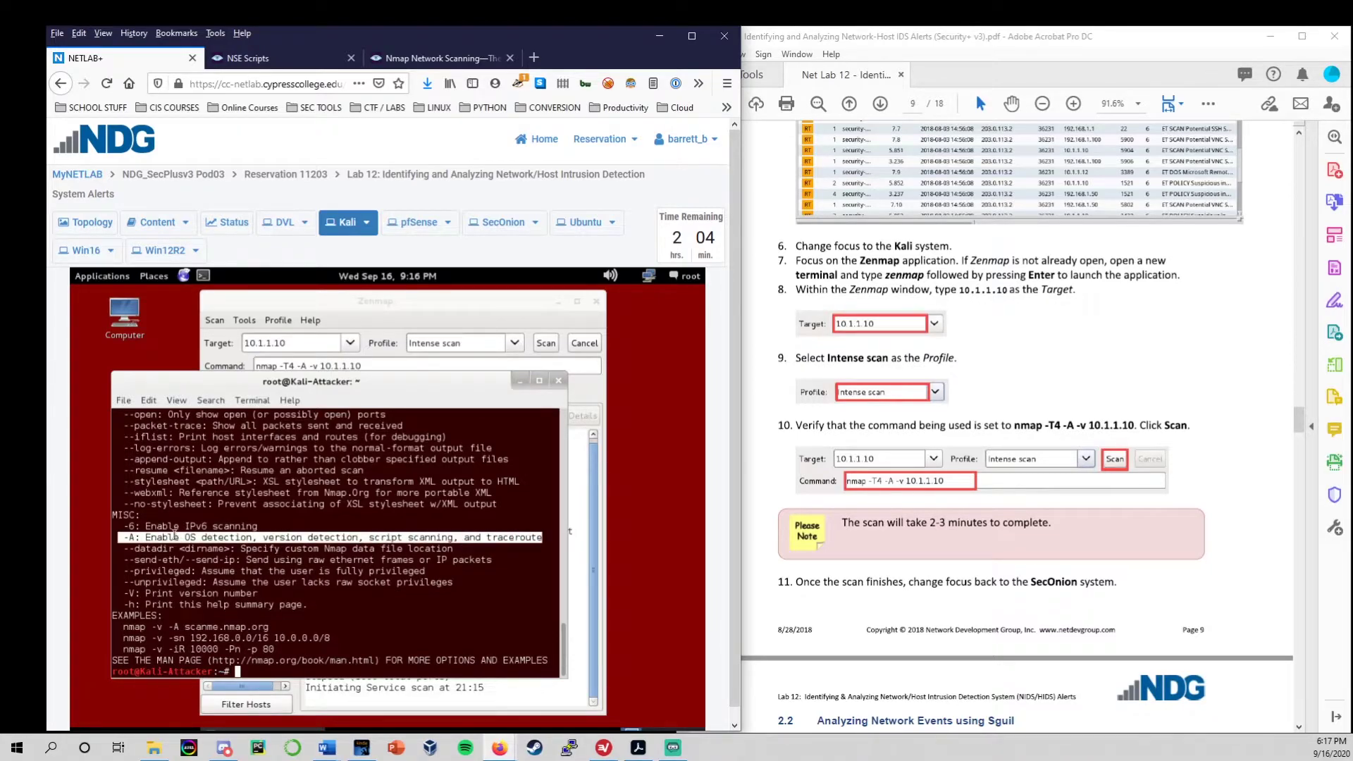
pyautogui.moveTo(146, 537); pyautogui.dragTo(253, 538)
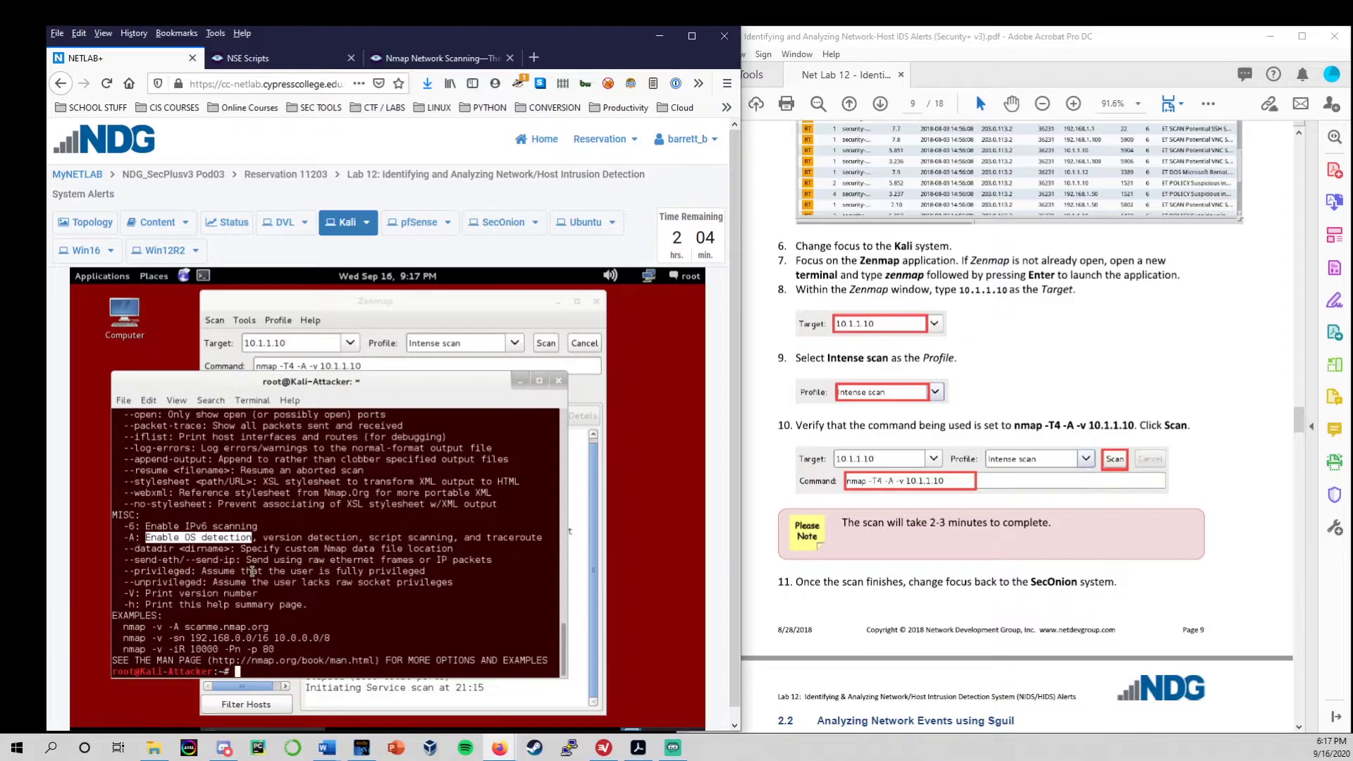
pyautogui.moveTo(262, 538); pyautogui.dragTo(359, 541)
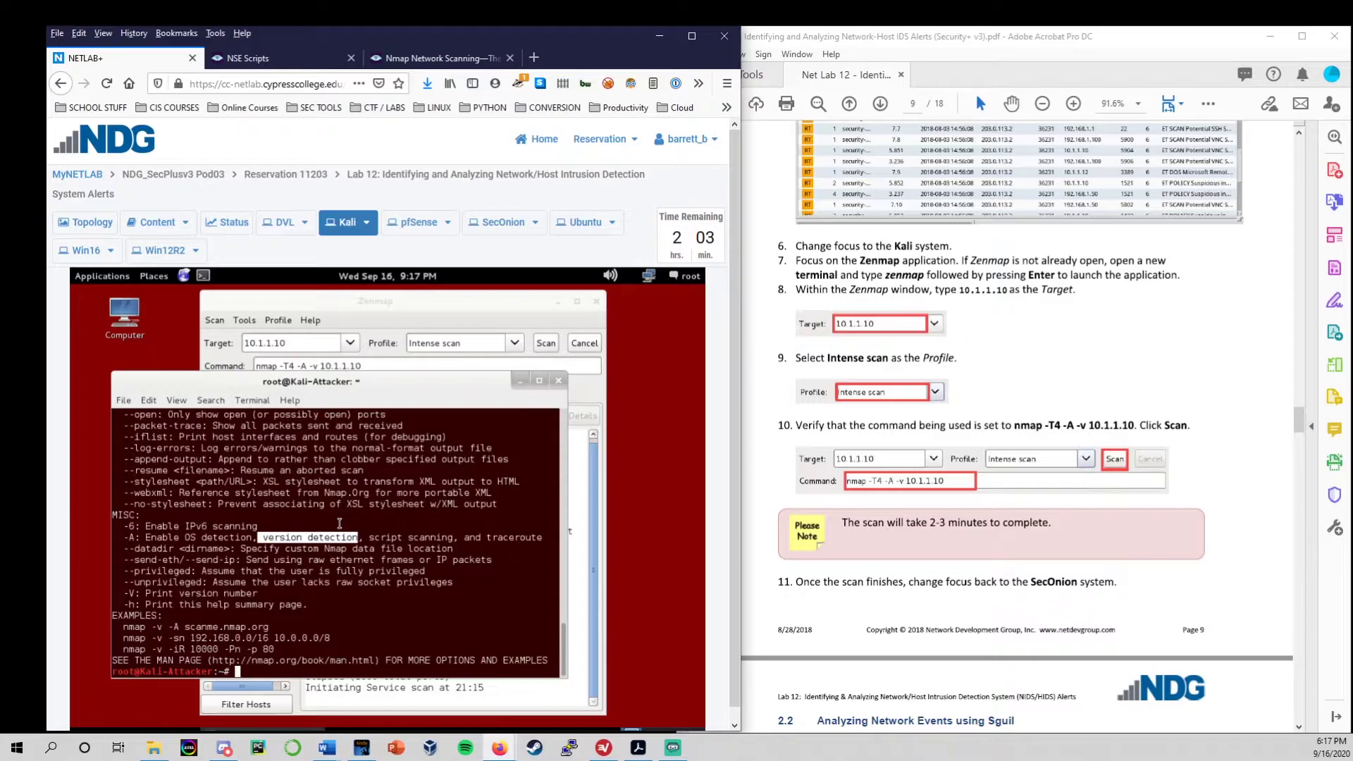
# Step: Highlight script scanning in the -A option's description and shift the terminal window slightly
pyautogui.click(373, 538)
pyautogui.moveTo(332, 536); pyautogui.dragTo(277, 536)
pyautogui.click(354, 538)
pyautogui.click(264, 535)
pyautogui.moveTo(423, 376); pyautogui.dragTo(424, 382)
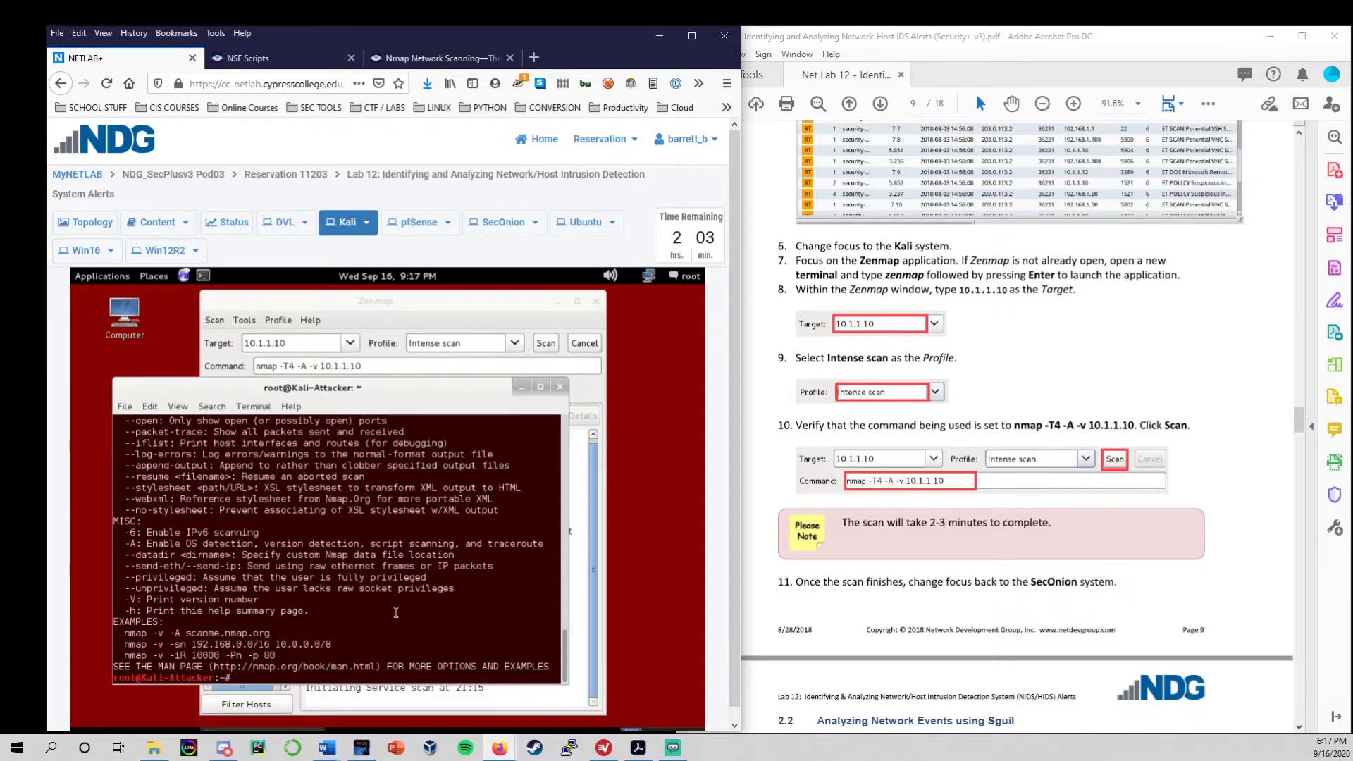
pyautogui.moveTo(369, 544); pyautogui.dragTo(451, 545)
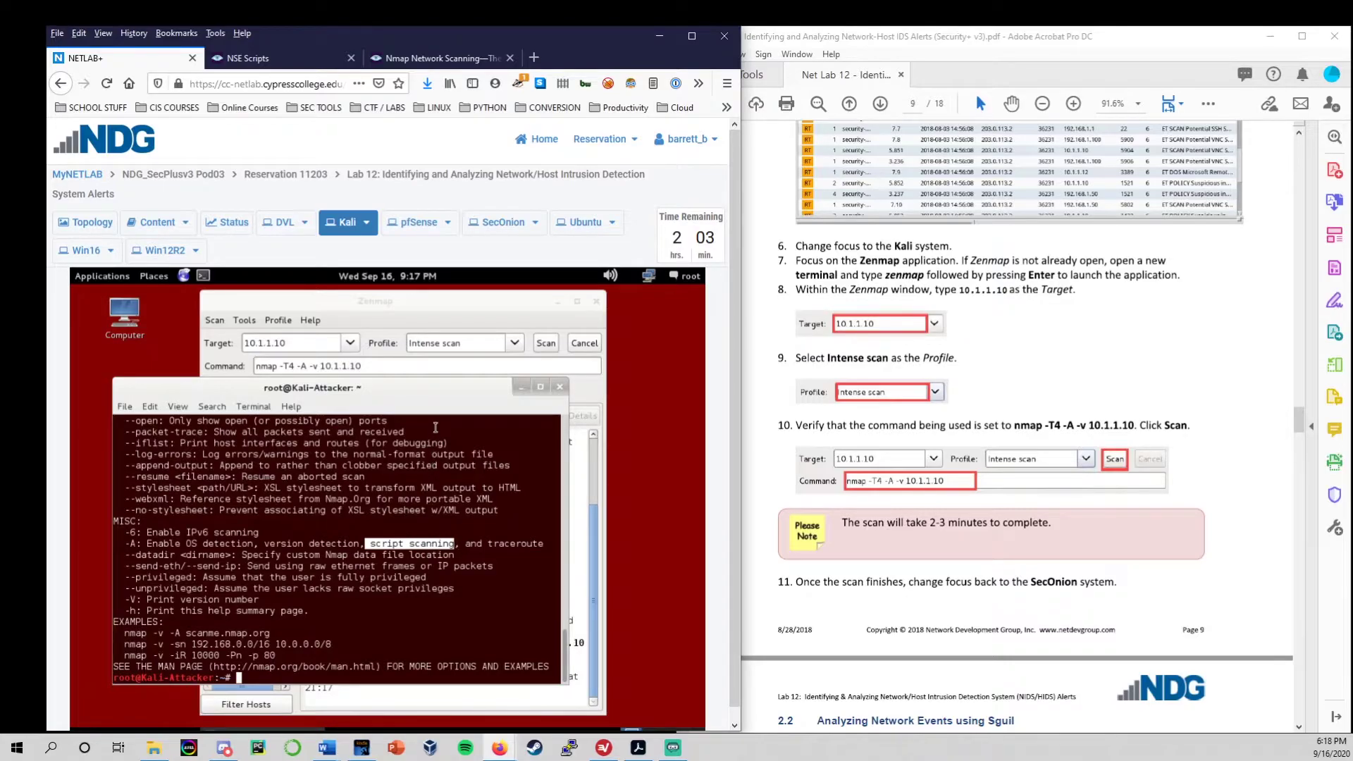
pyautogui.moveTo(439, 394); pyautogui.dragTo(426, 394)
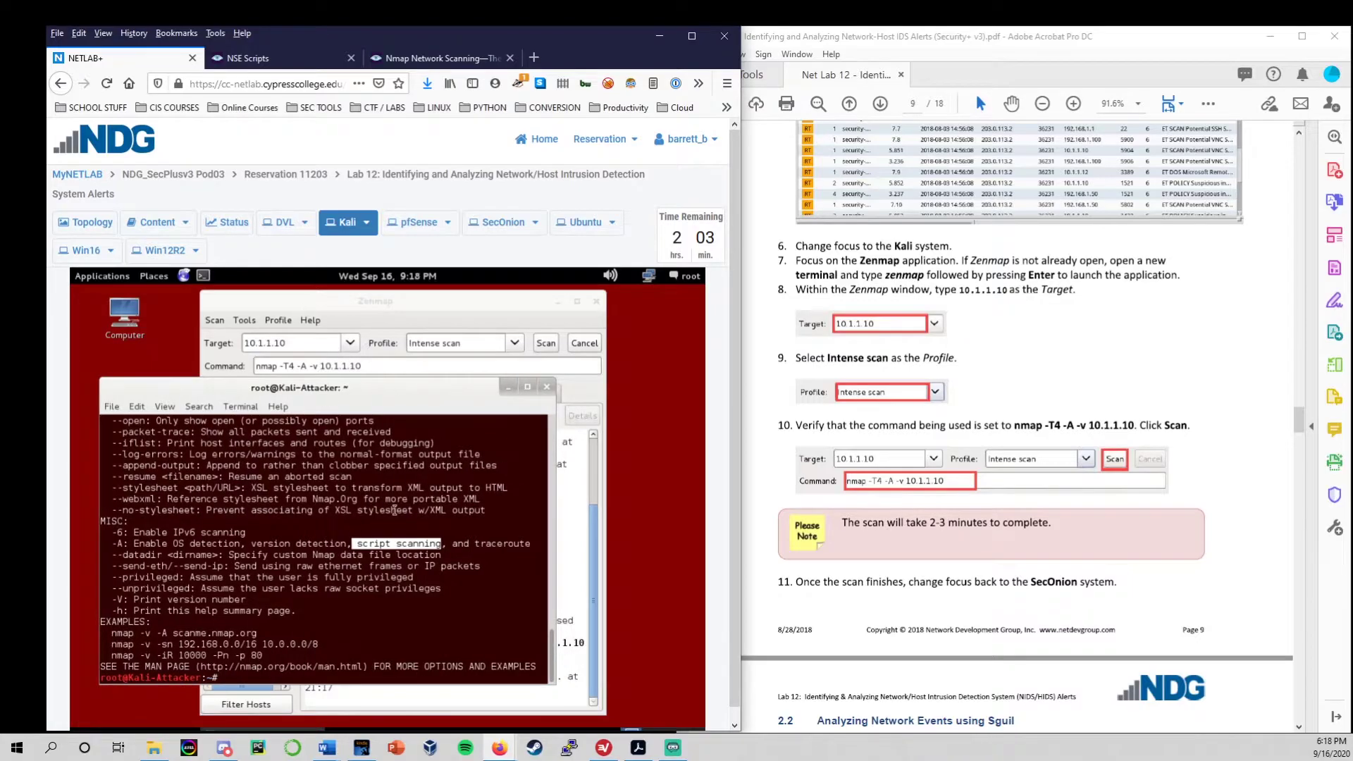
# Step: Switch to the NSE Scripts page on nmap.org and review its introduction and site address
pyautogui.click(306, 62)
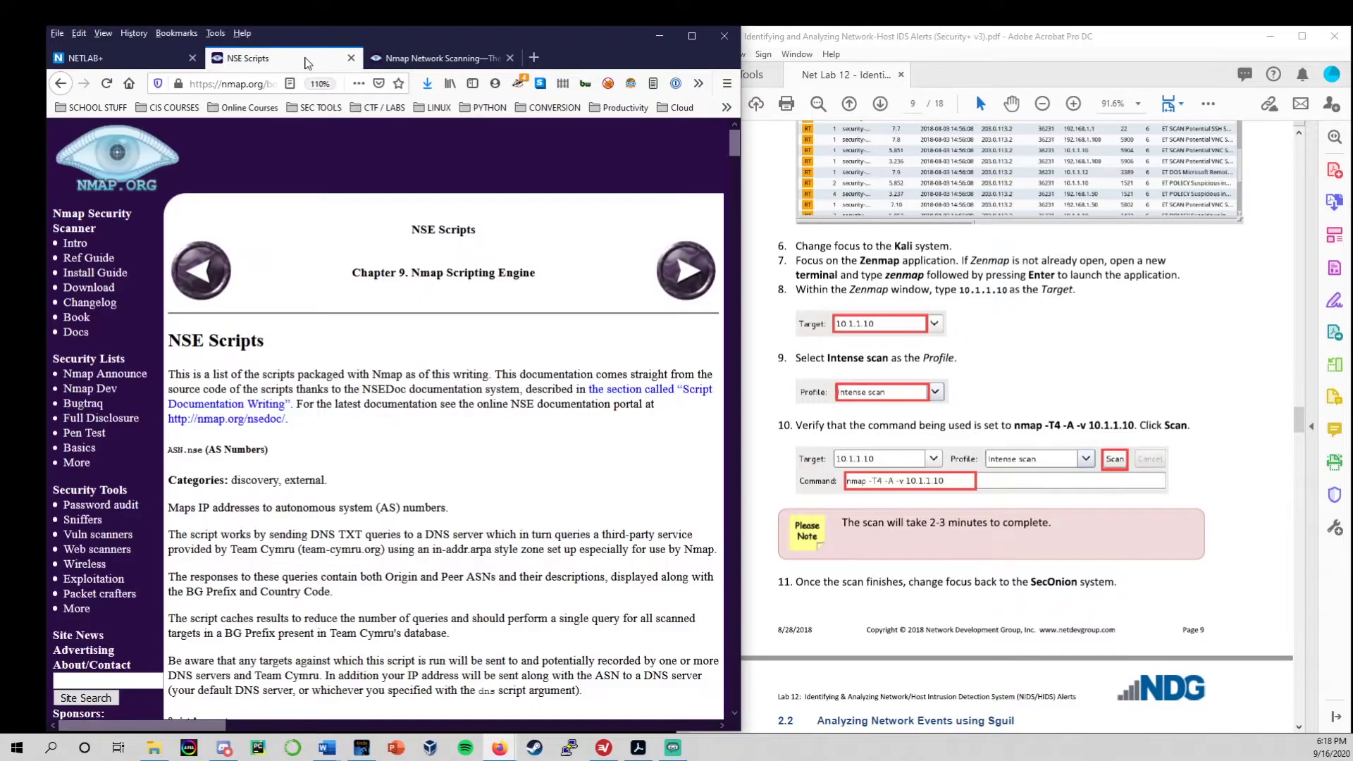
pyautogui.scroll(-5, 389, 506)
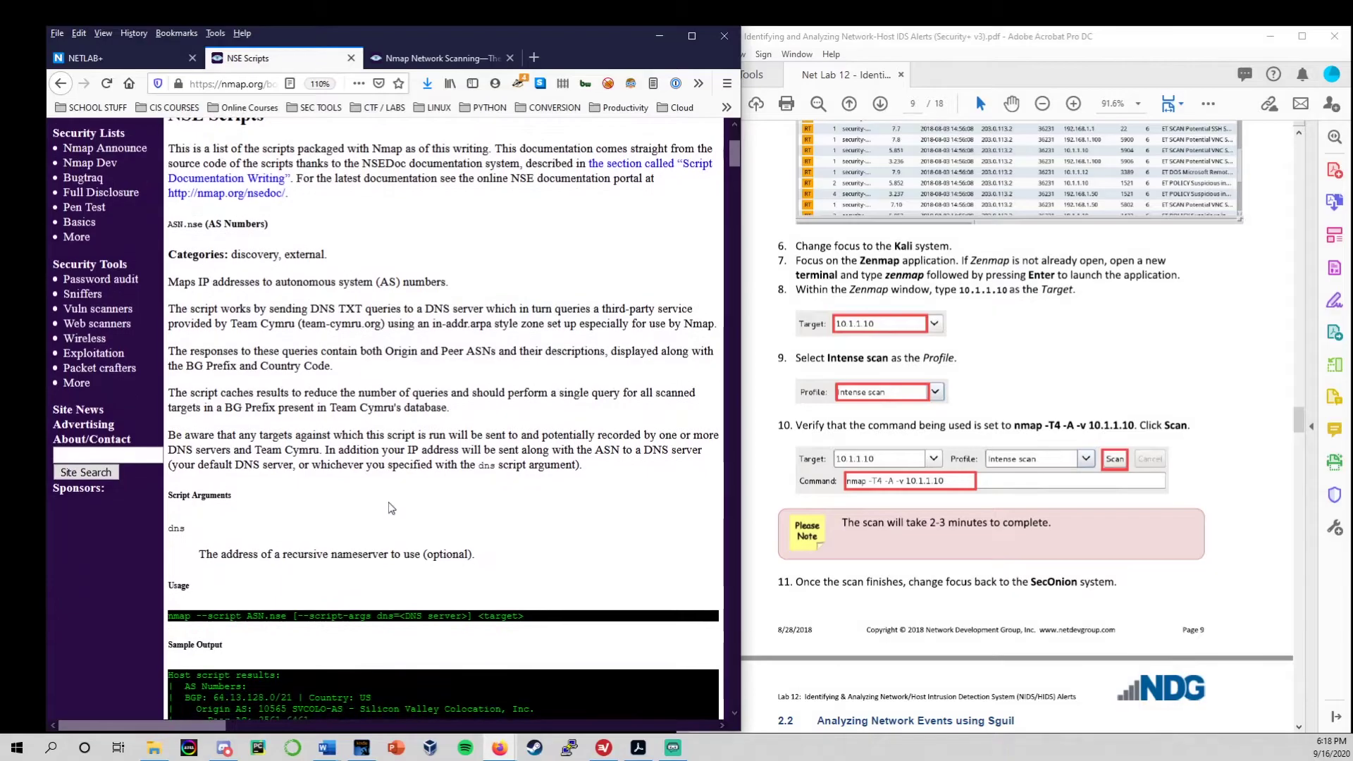
pyautogui.scroll(5, 389, 506)
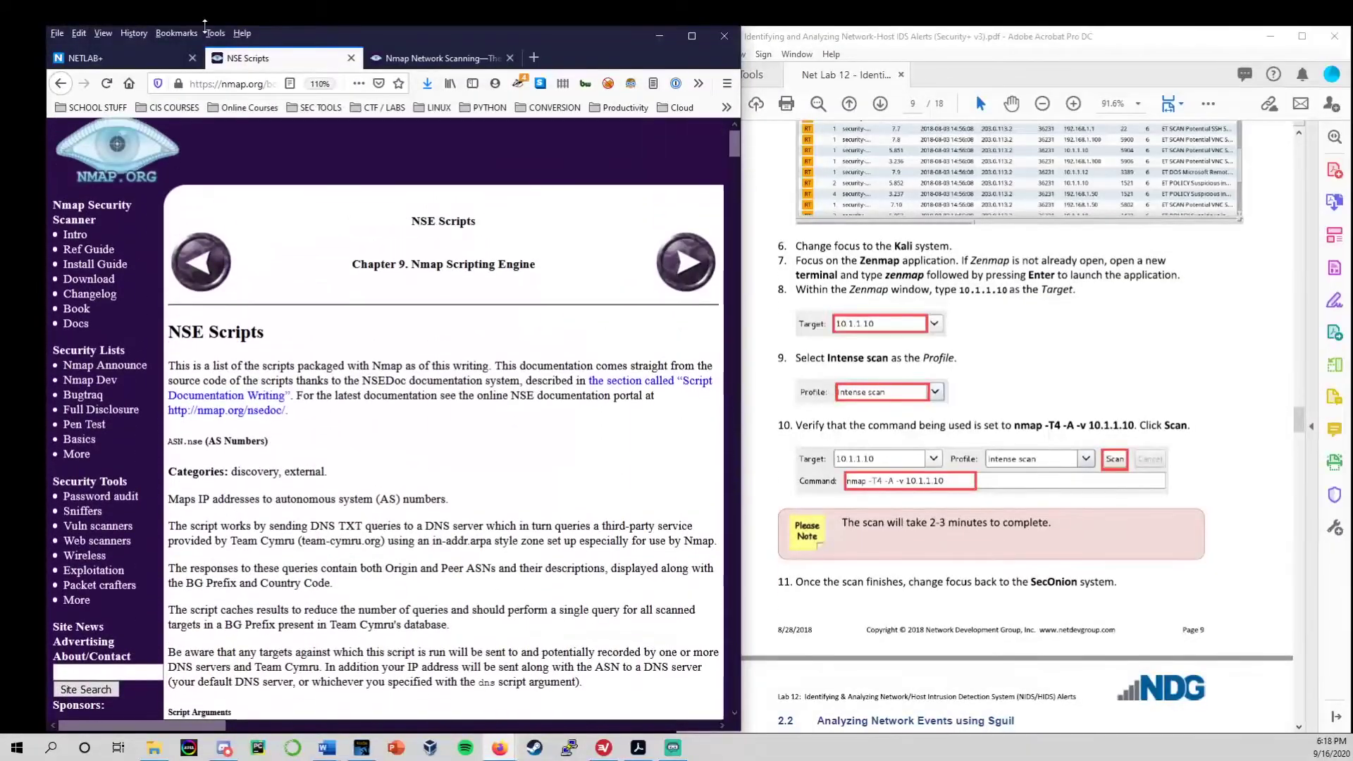
pyautogui.moveTo(229, 83); pyautogui.dragTo(176, 82)
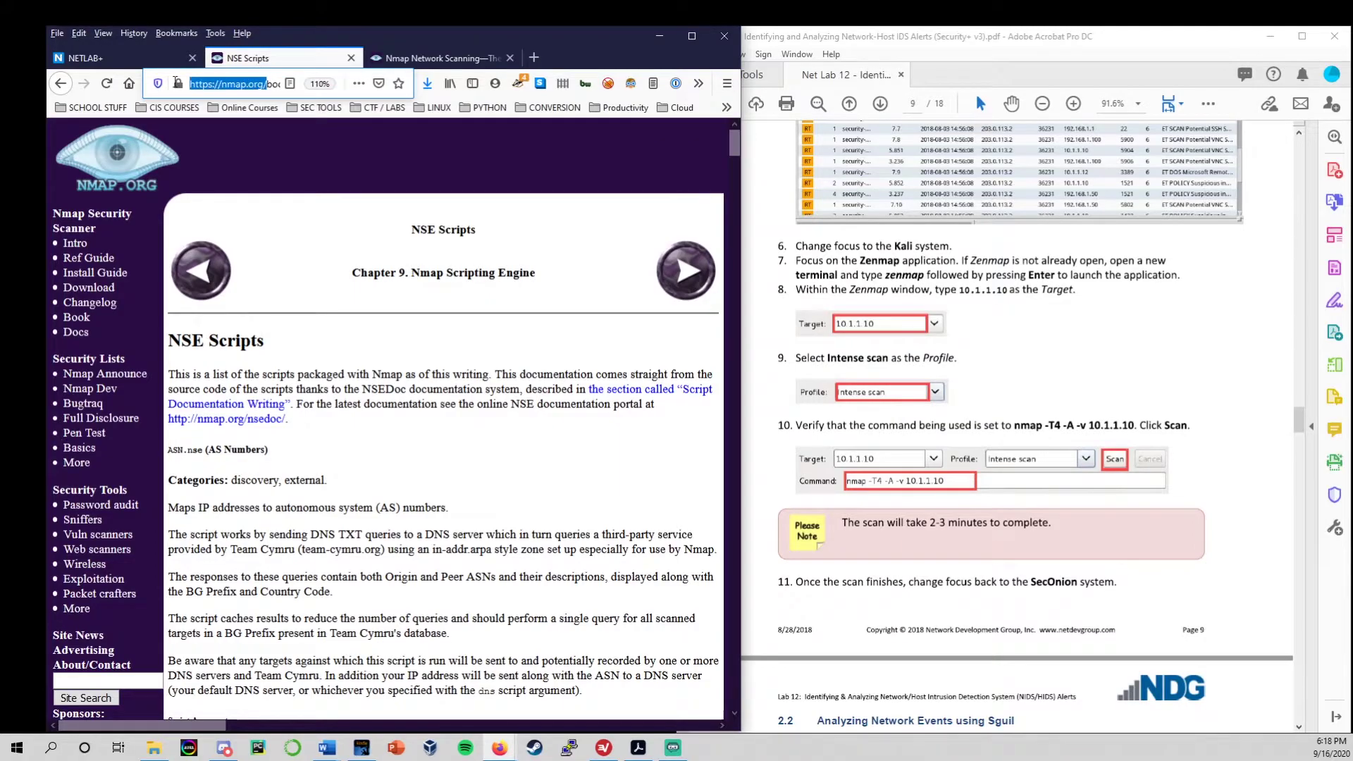
pyautogui.click(344, 419)
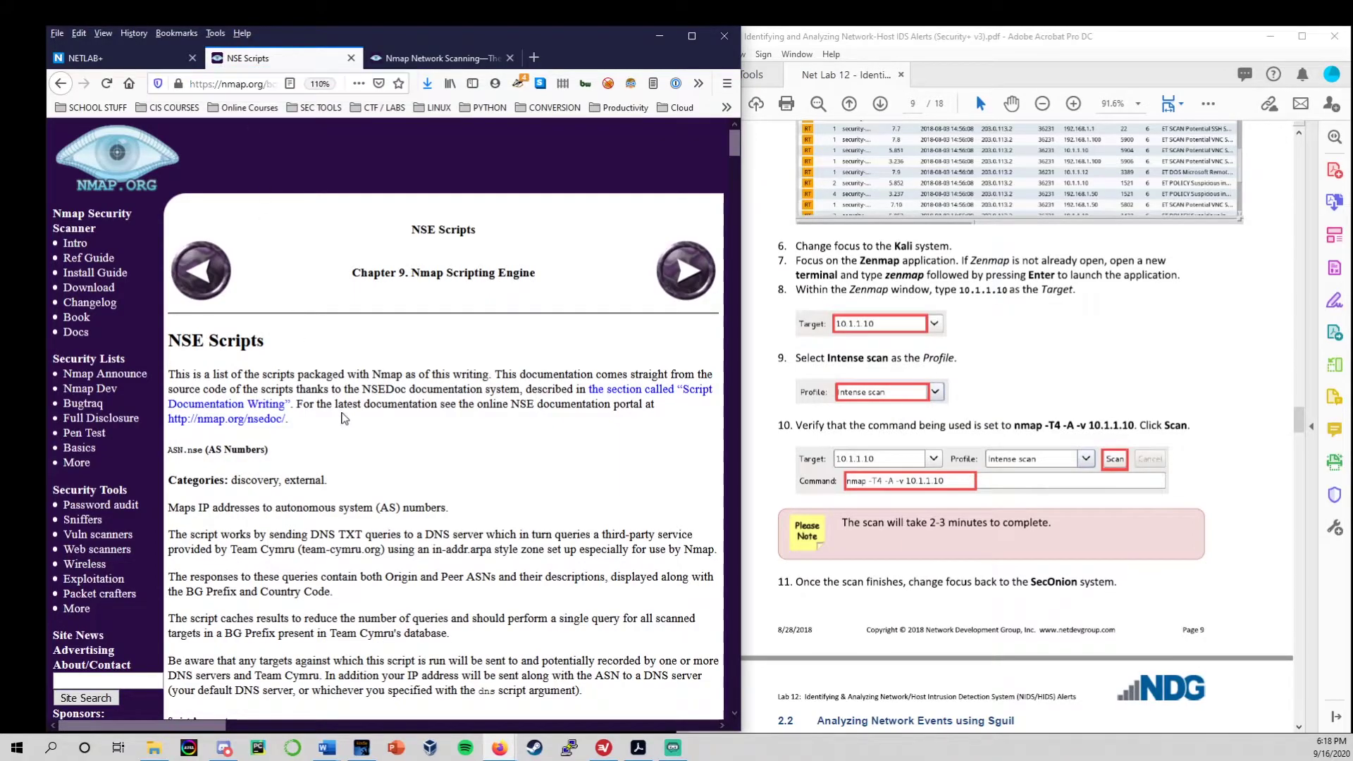
# Step: Browse the NSE script list from the HTTP scripts through the SMTP, SNMP, SQLInject, SSH and SSLv2 entries, examining their categories and descriptions
pyautogui.scroll(-15, 343, 419)
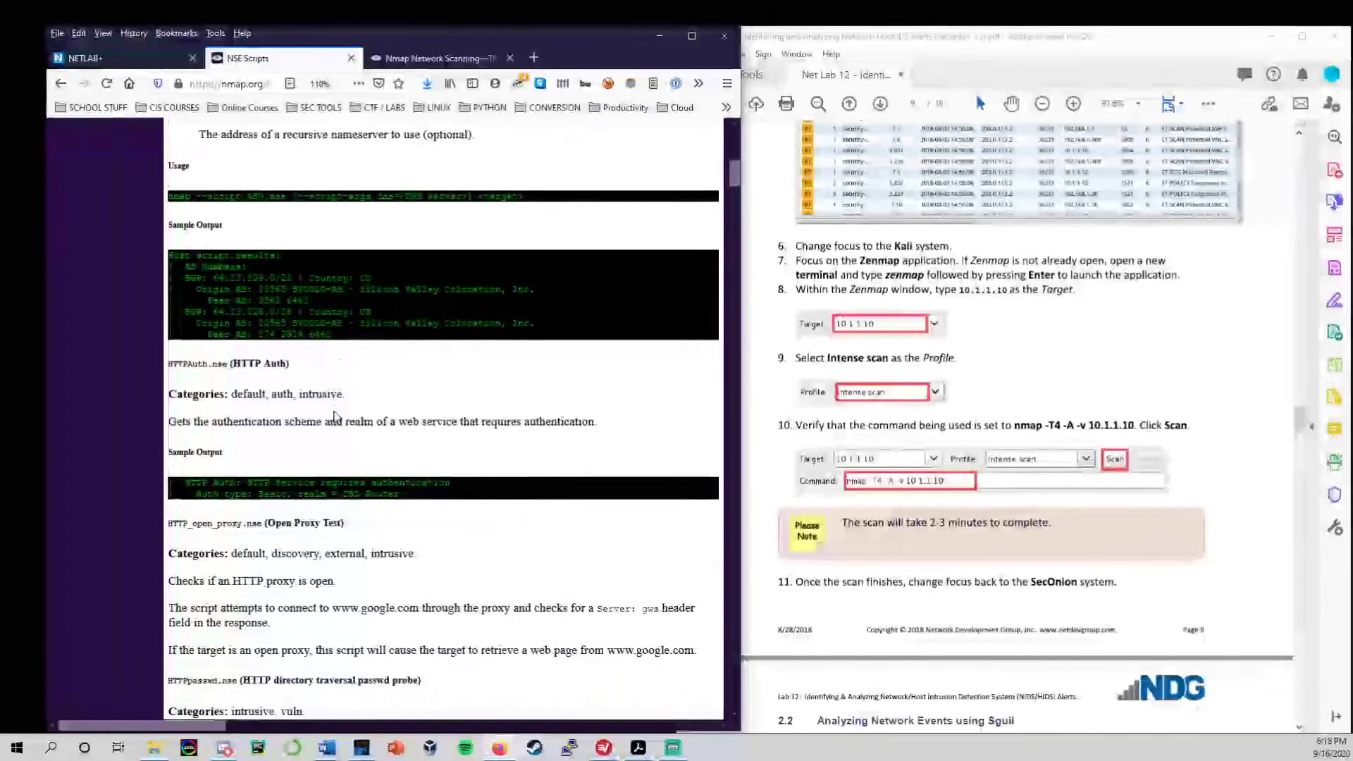
pyautogui.scroll(-15, 578, 341)
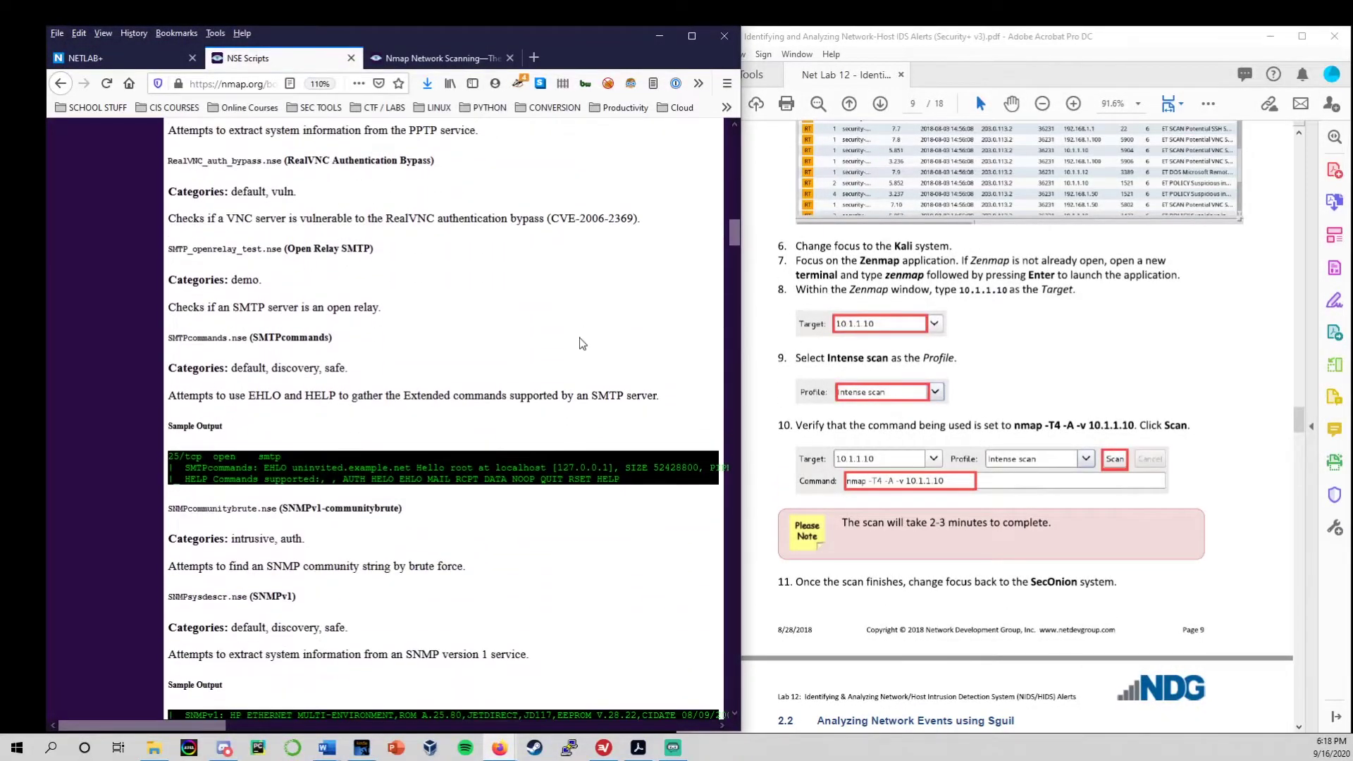
pyautogui.scroll(-5, 580, 337)
pyautogui.scroll(5, 579, 336)
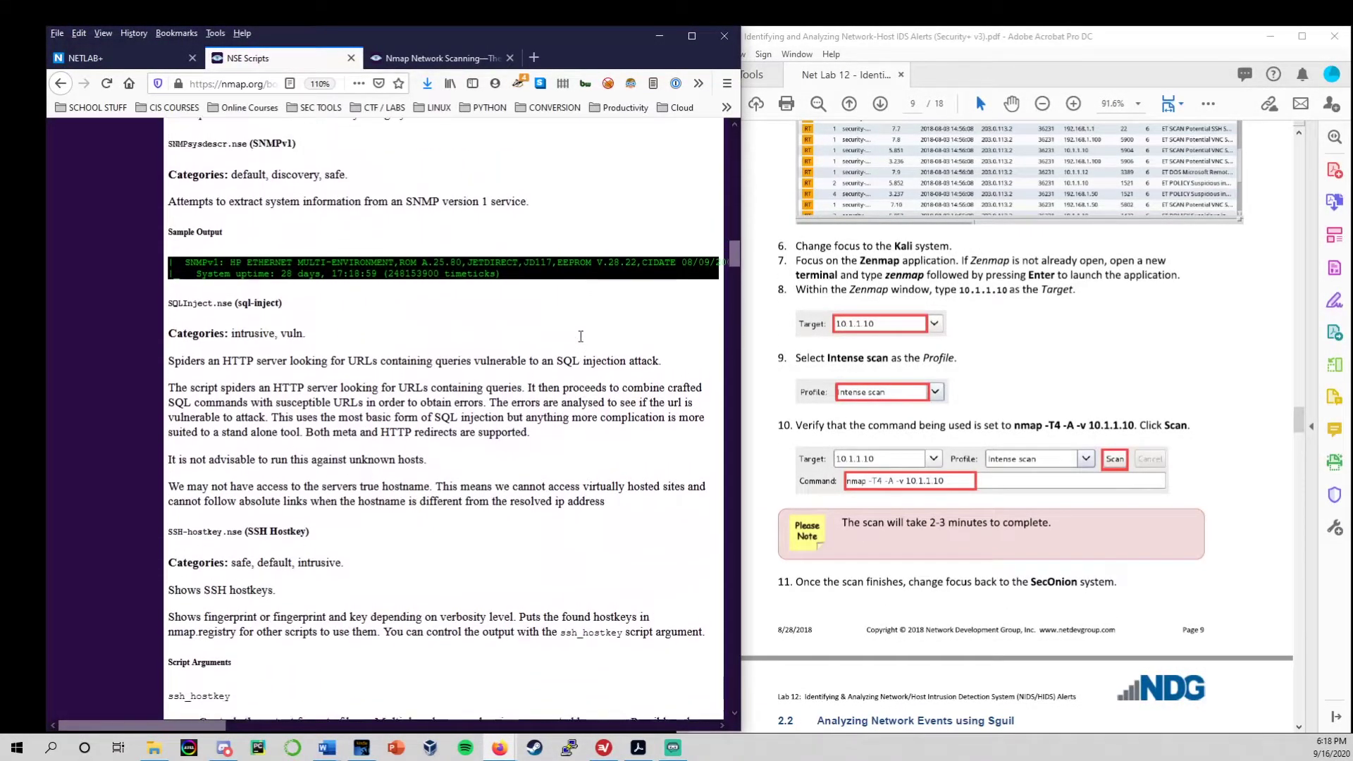
pyautogui.scroll(5, 579, 336)
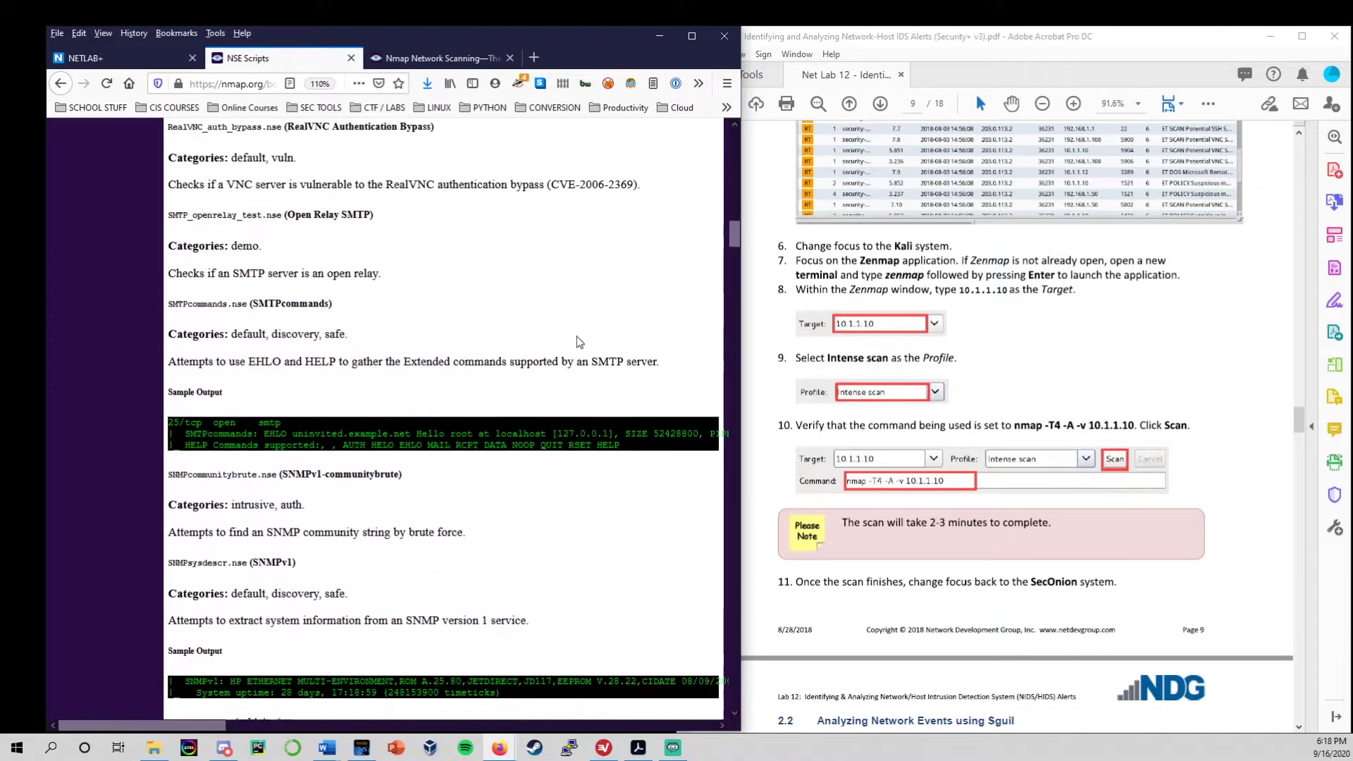
pyautogui.scroll(-1, 574, 342)
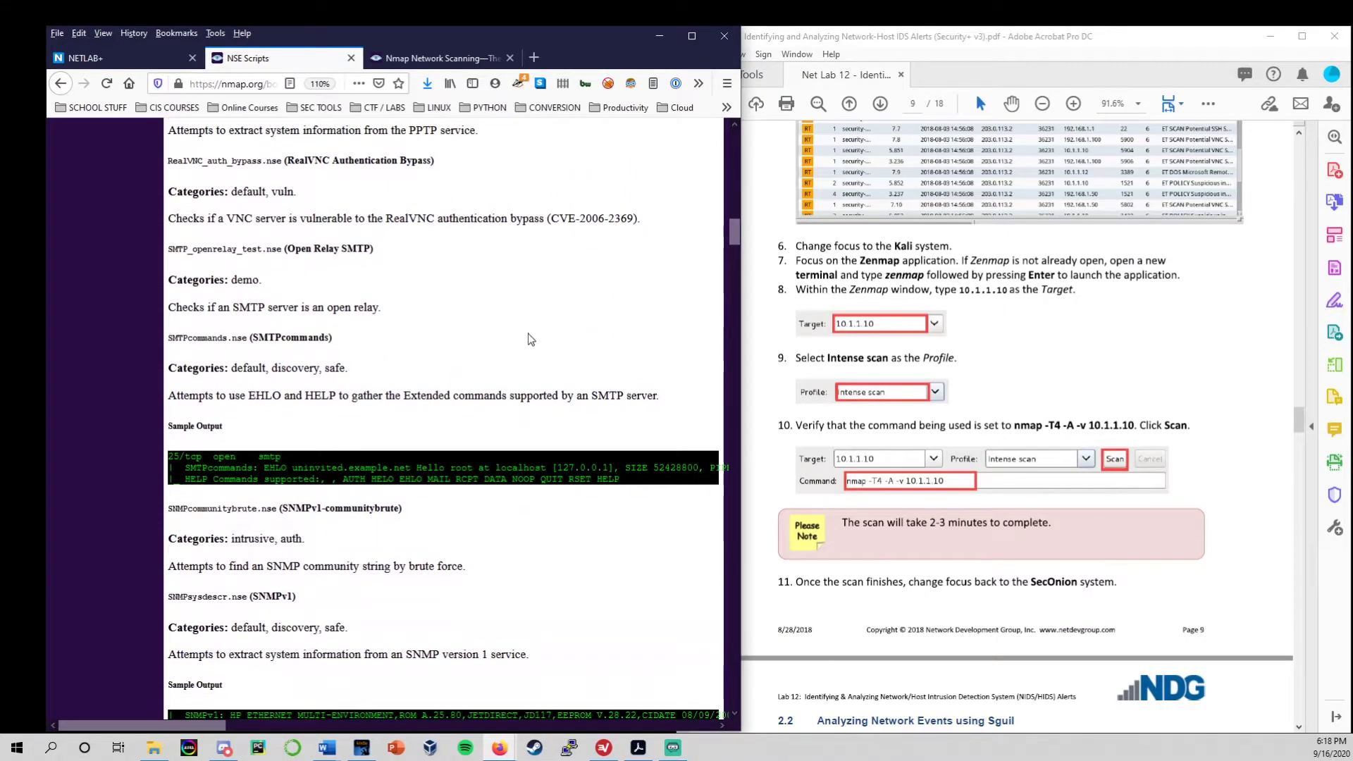
pyautogui.scroll(-6, 527, 339)
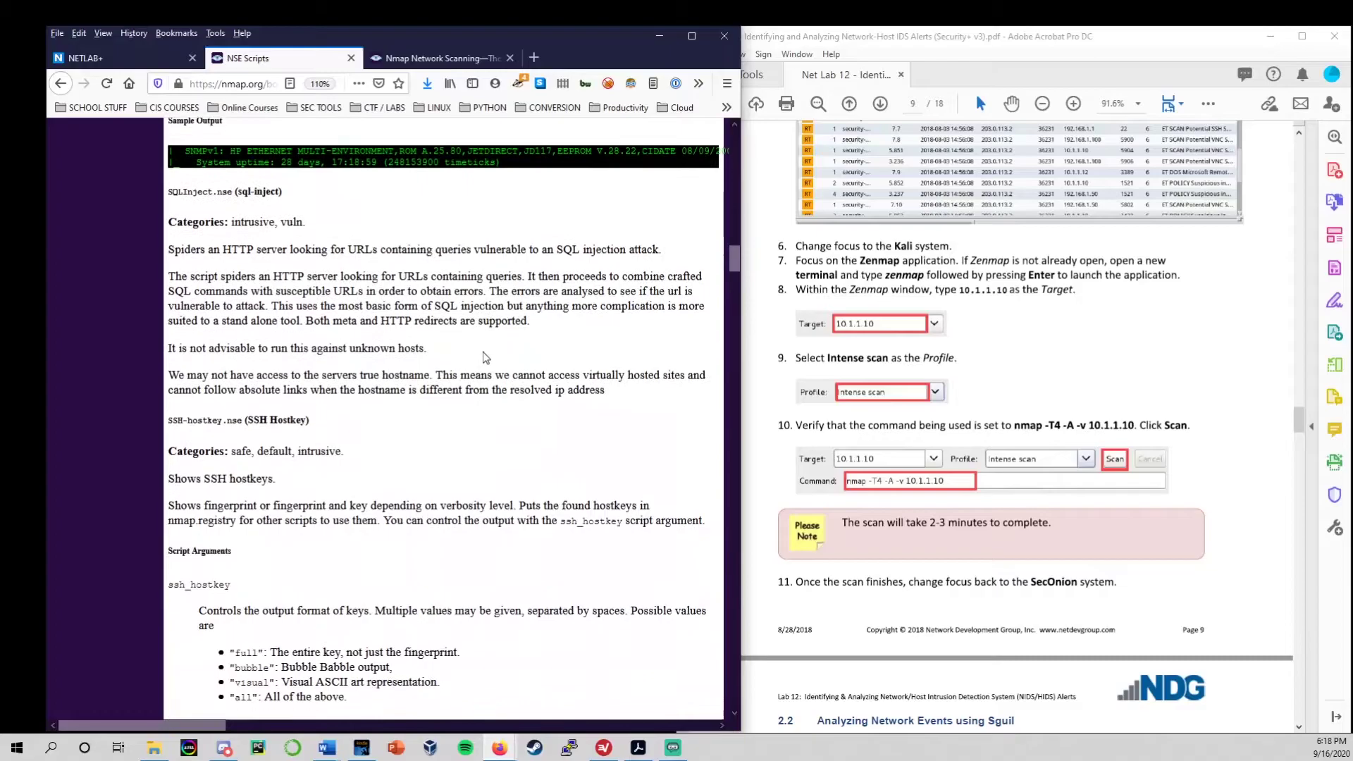
pyautogui.scroll(-6, 483, 352)
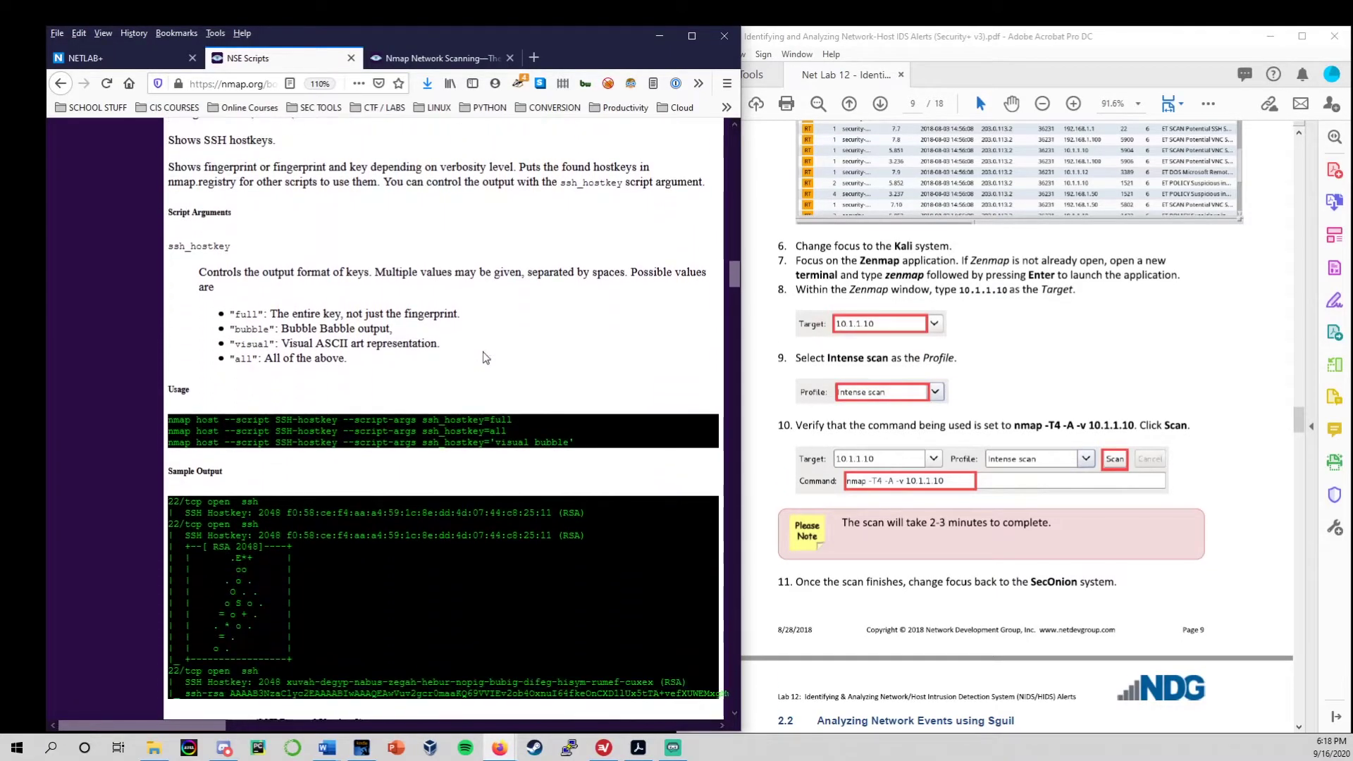
pyautogui.scroll(-3, 483, 358)
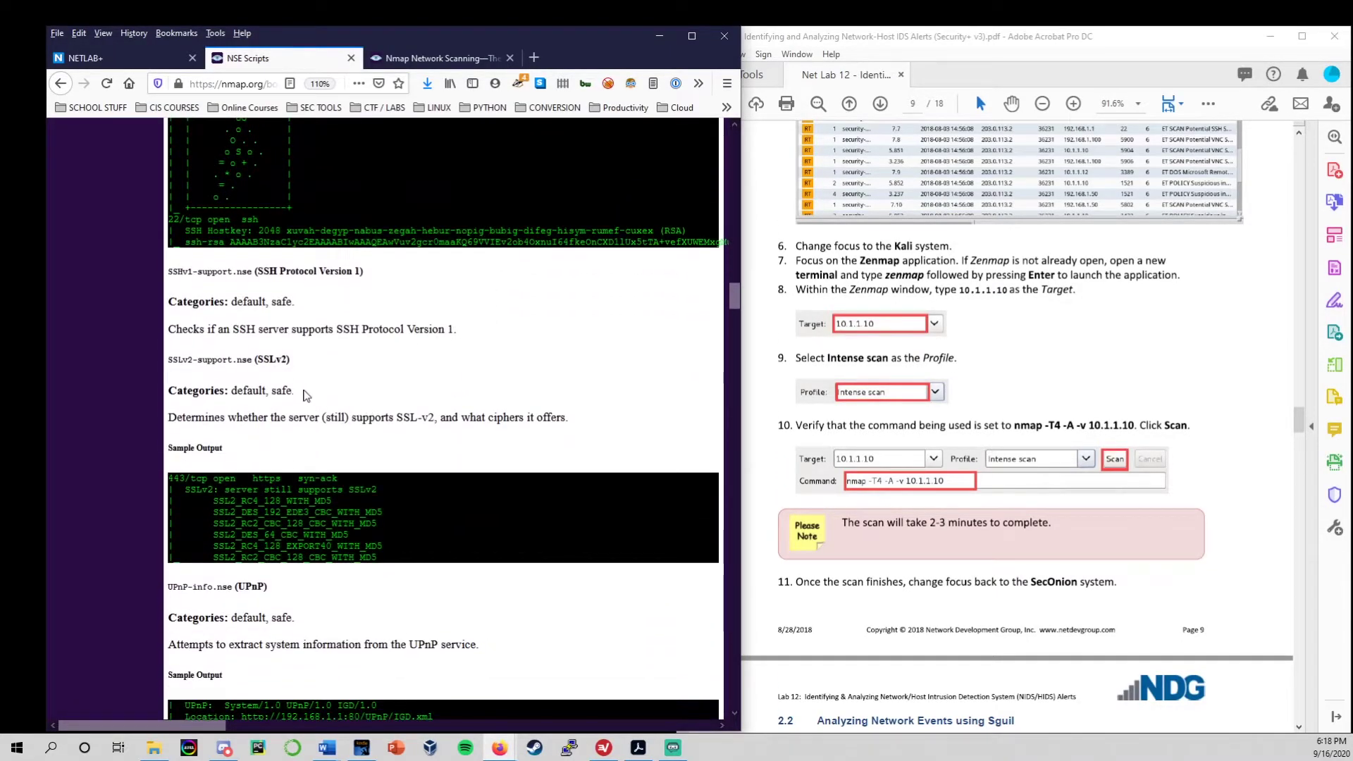
# Step: Review the UPnP and anonymous FTP entries in the NSE script list and highlight the anonFTP script's description
pyautogui.scroll(-3, 310, 479)
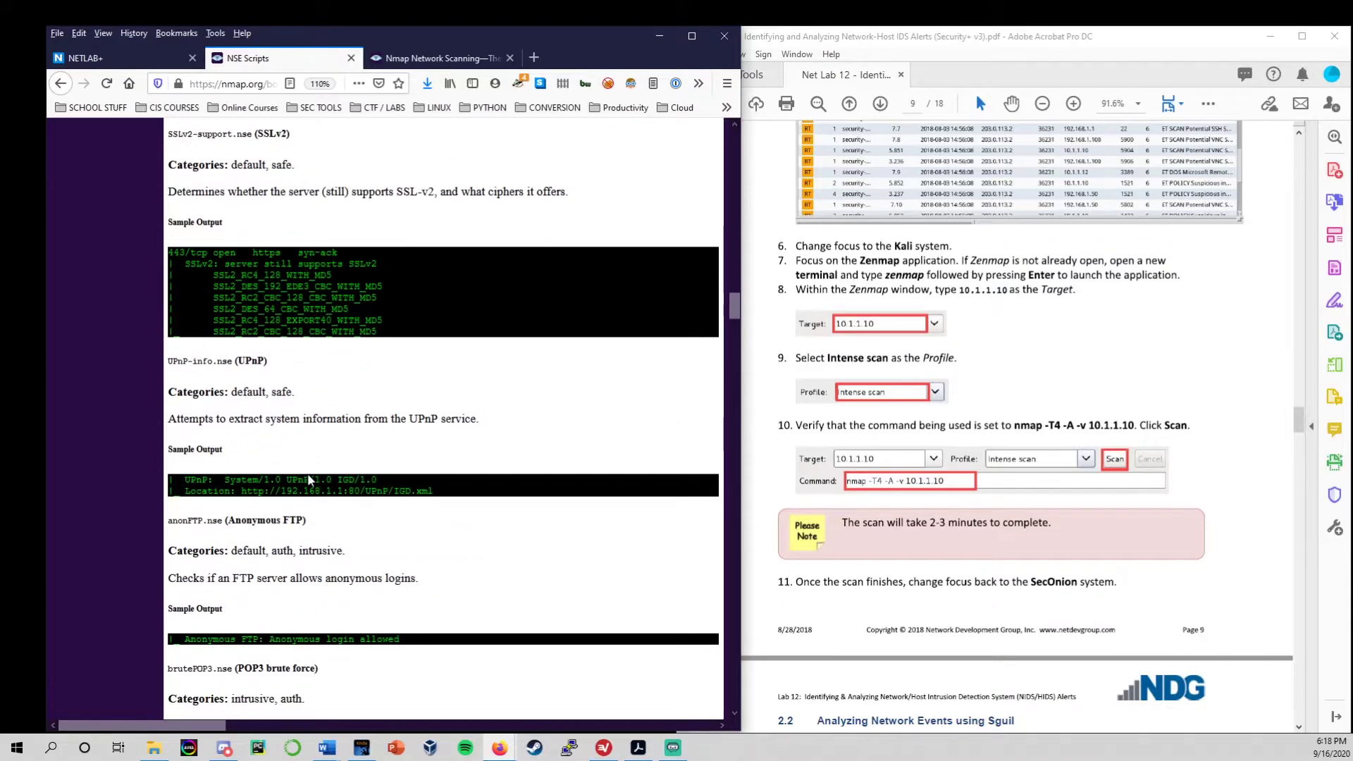
pyautogui.scroll(-2, 309, 479)
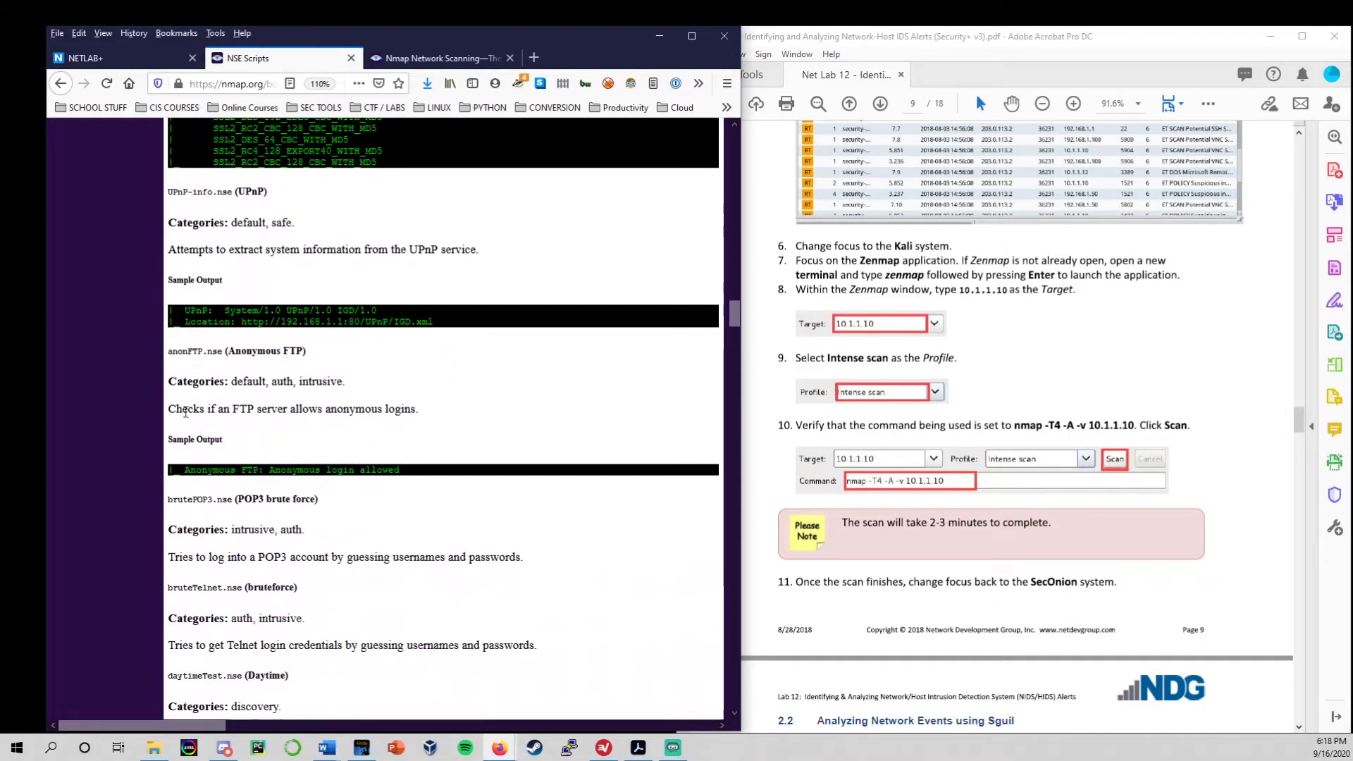
pyautogui.moveTo(214, 412); pyautogui.dragTo(419, 410)
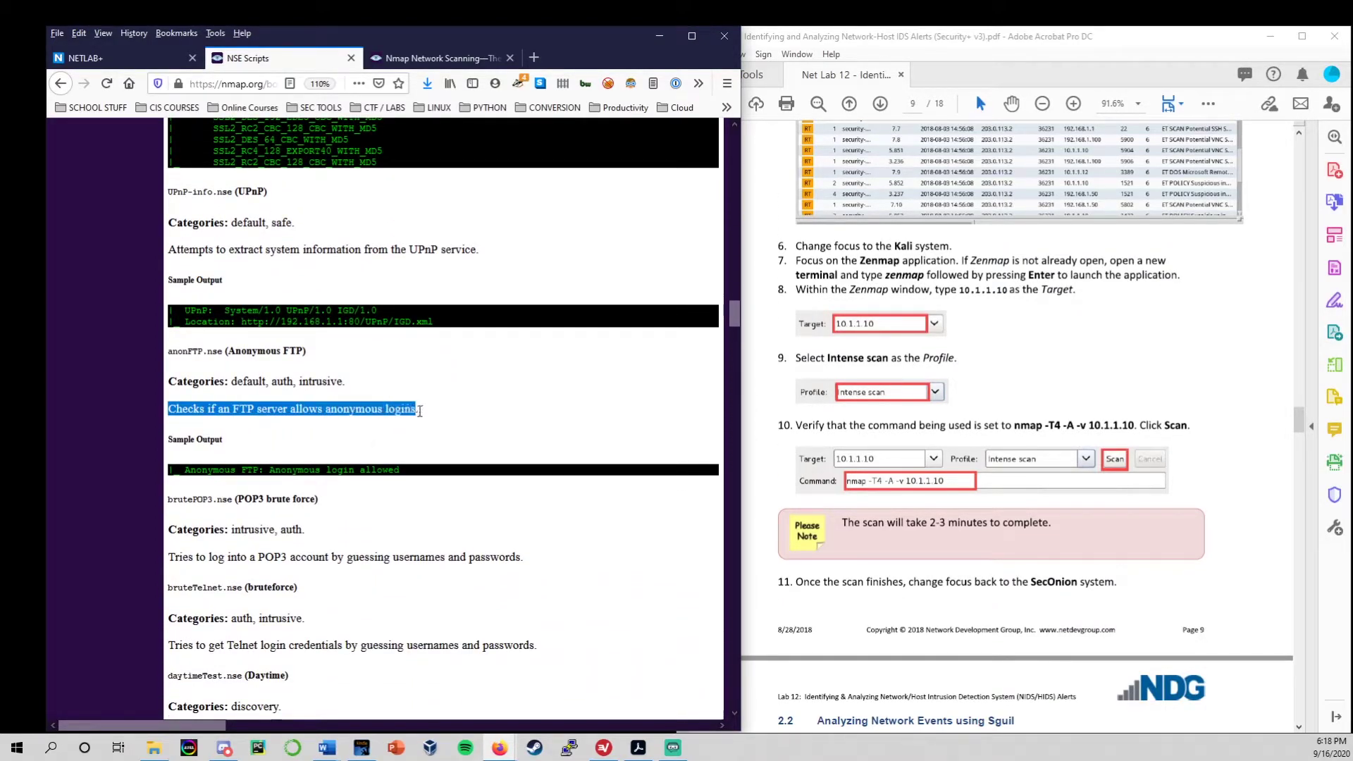
pyautogui.click(433, 412)
# Step: Browse the remaining NSE scripts from the brute-force and DNS entries through robots.txt to the SMB security mode script
pyautogui.scroll(-5, 416, 410)
pyautogui.scroll(1, 418, 304)
pyautogui.scroll(-5, 417, 304)
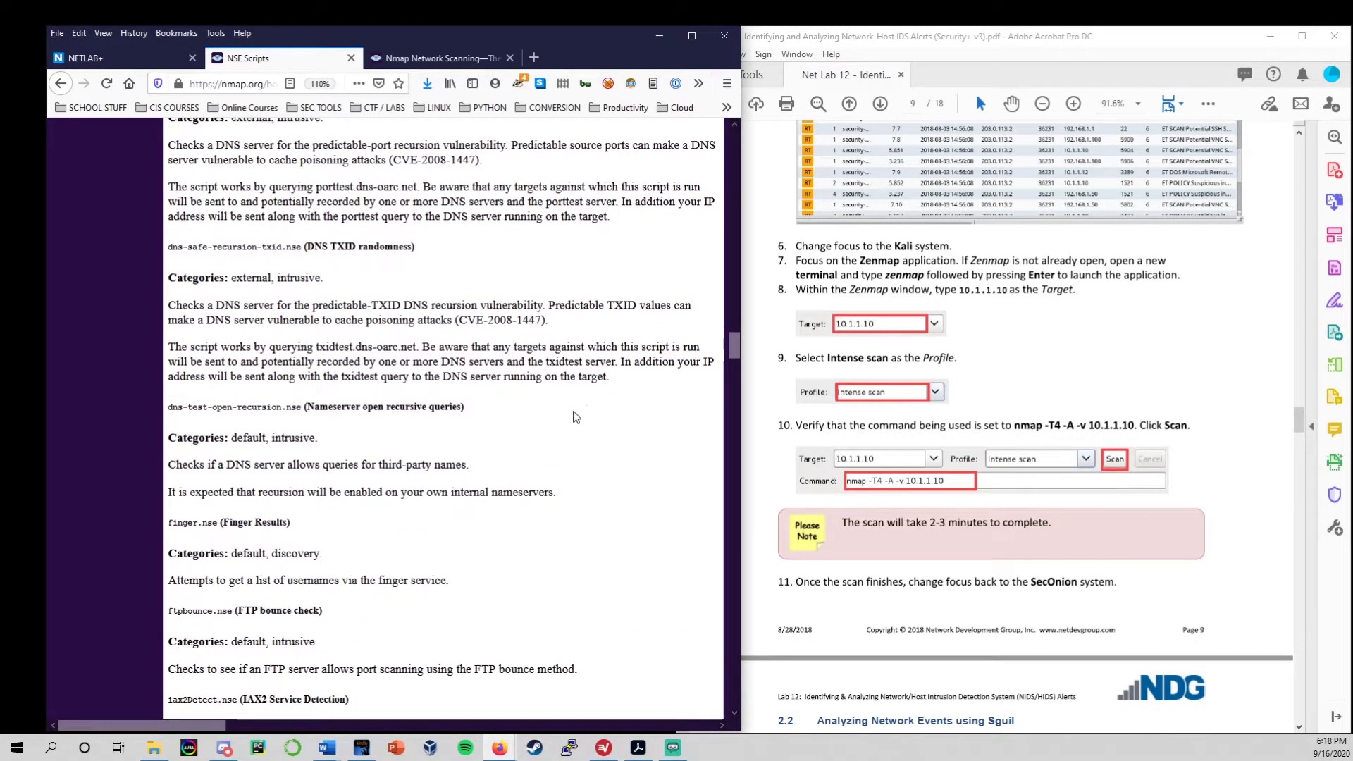
pyautogui.scroll(-20, 577, 416)
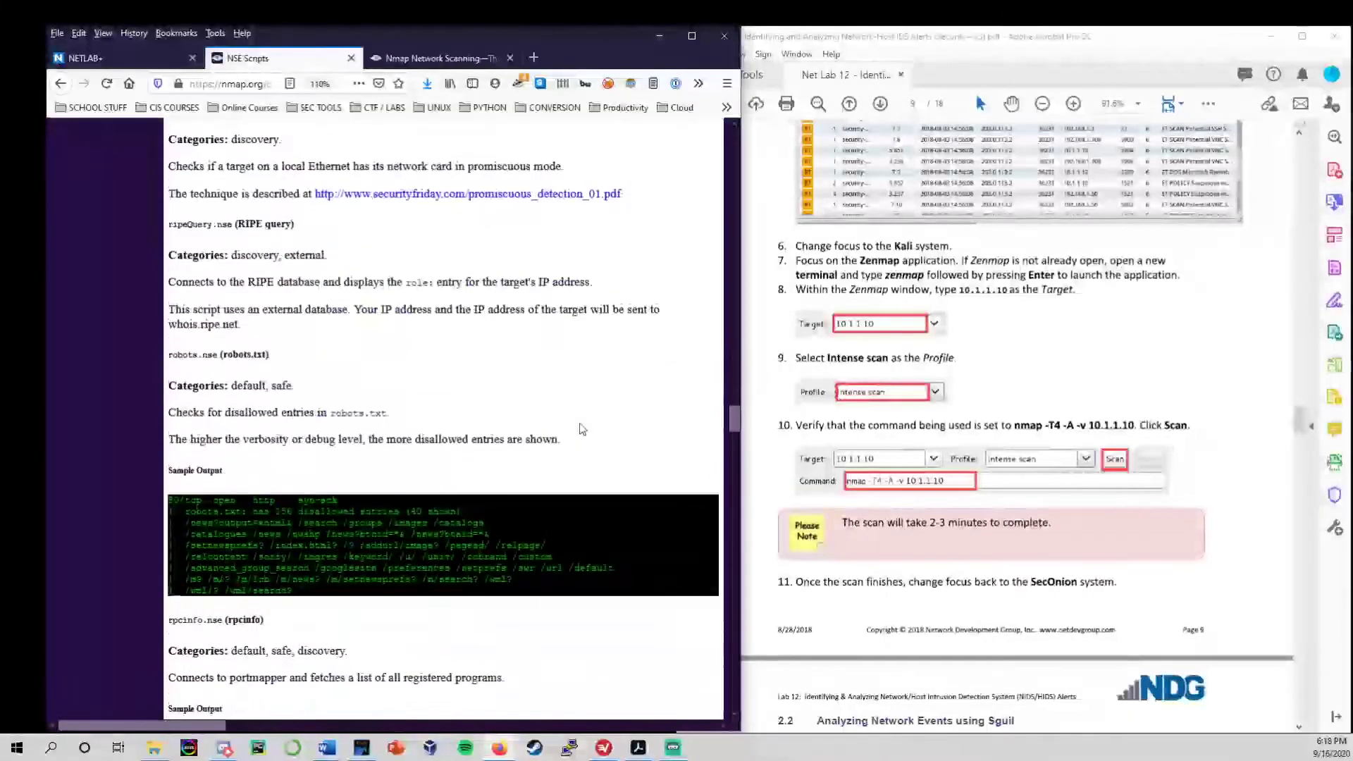
pyautogui.moveTo(737, 430); pyautogui.dragTo(710, 586)
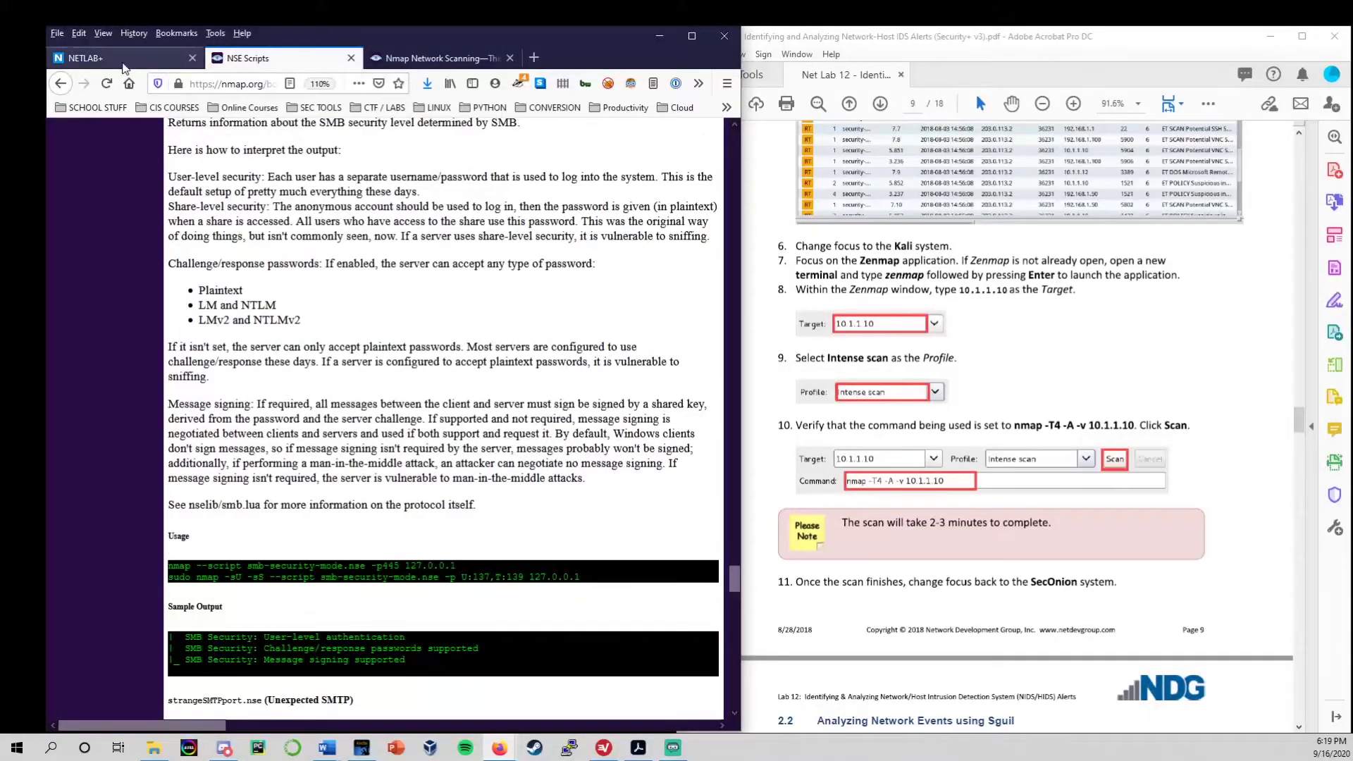
# Step: Return to the Kali machine in NETLAB+, close the terminal with the Nmap help text and reposition the Zenmap window
pyautogui.click(124, 67)
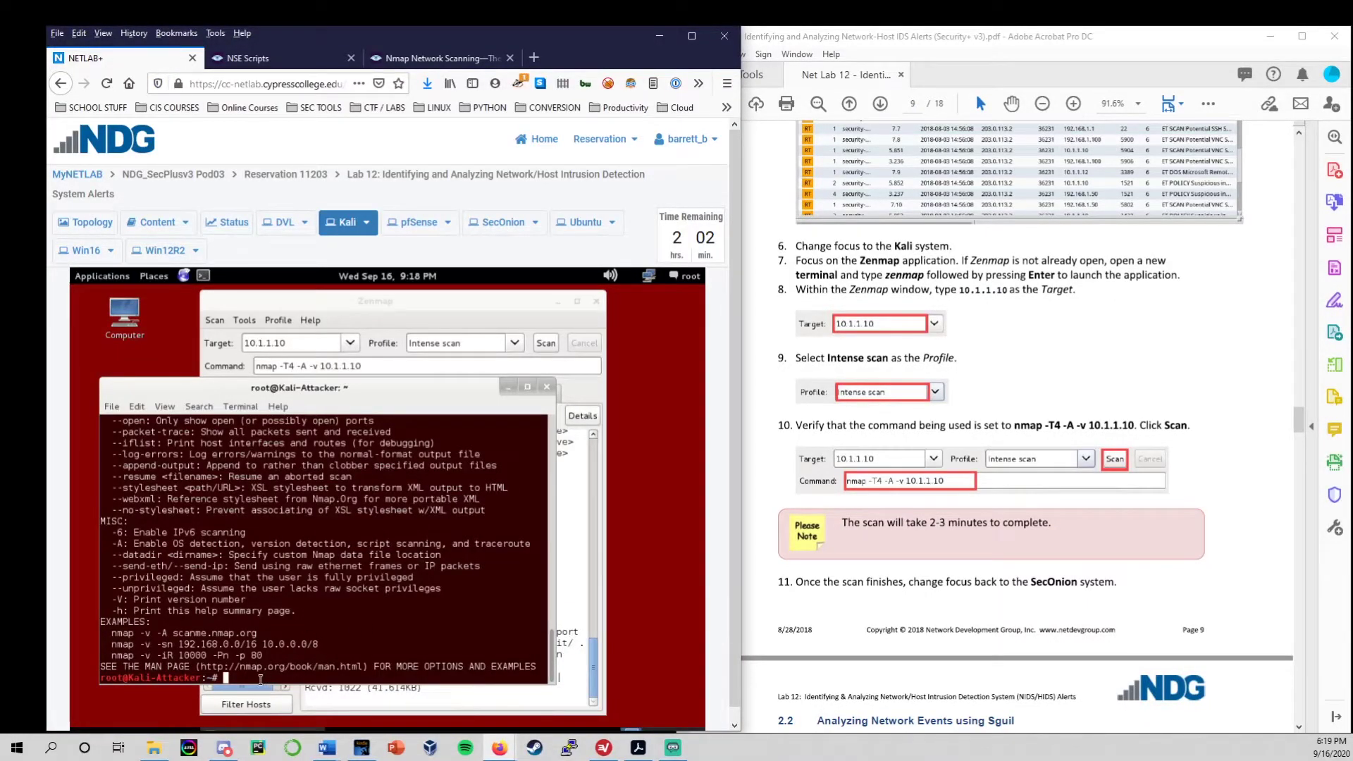
pyautogui.scroll(5, 237, 619)
pyautogui.scroll(-5, 224, 599)
pyautogui.moveTo(551, 676)
pyautogui.mouseDown()
pyautogui.moveTo(539, 590)
pyautogui.moveTo(561, 683)
pyautogui.moveTo(537, 564)
pyautogui.moveTo(539, 581)
pyautogui.moveTo(550, 493)
pyautogui.moveTo(554, 682)
pyautogui.mouseUp()
pyautogui.click(549, 387)
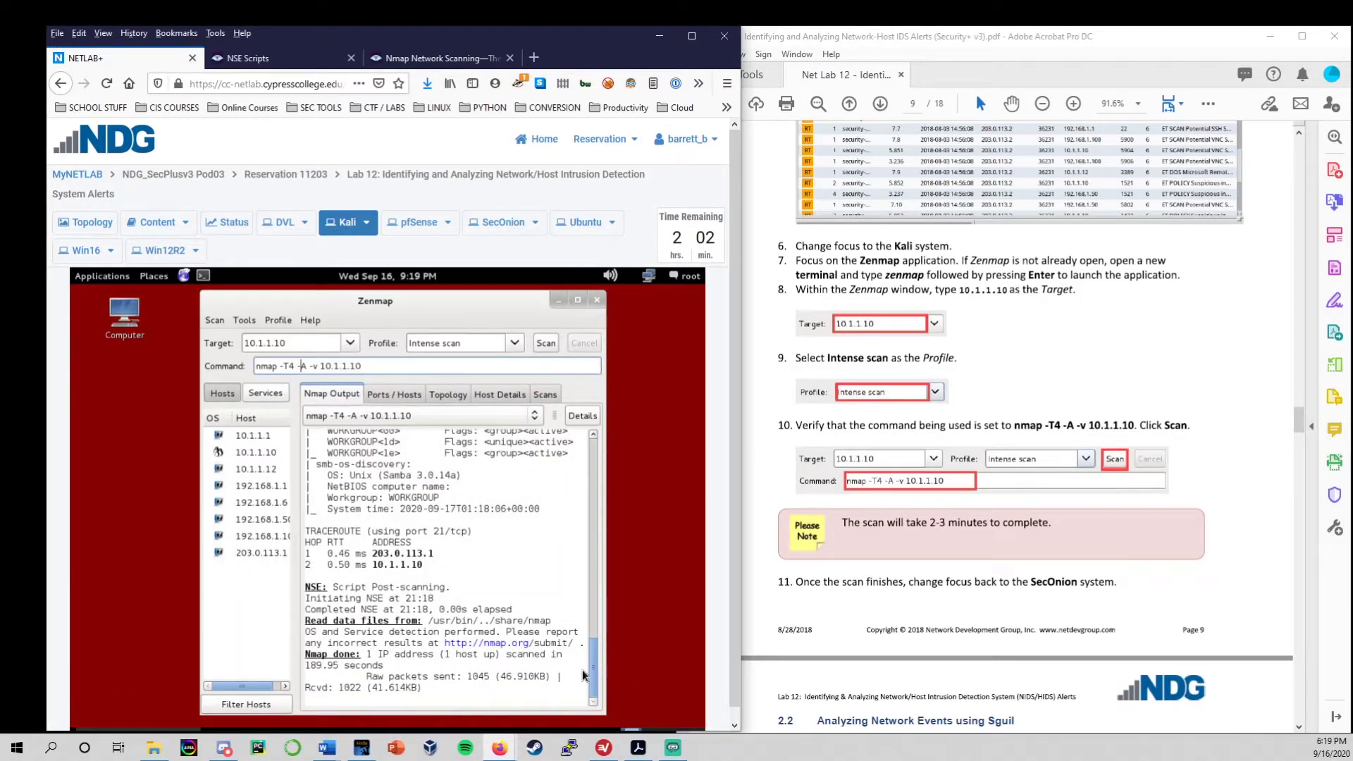
pyautogui.moveTo(397, 666)
pyautogui.mouseDown()
pyautogui.moveTo(291, 663)
pyautogui.moveTo(405, 664)
pyautogui.mouseUp()
pyautogui.moveTo(438, 304); pyautogui.dragTo(425, 303)
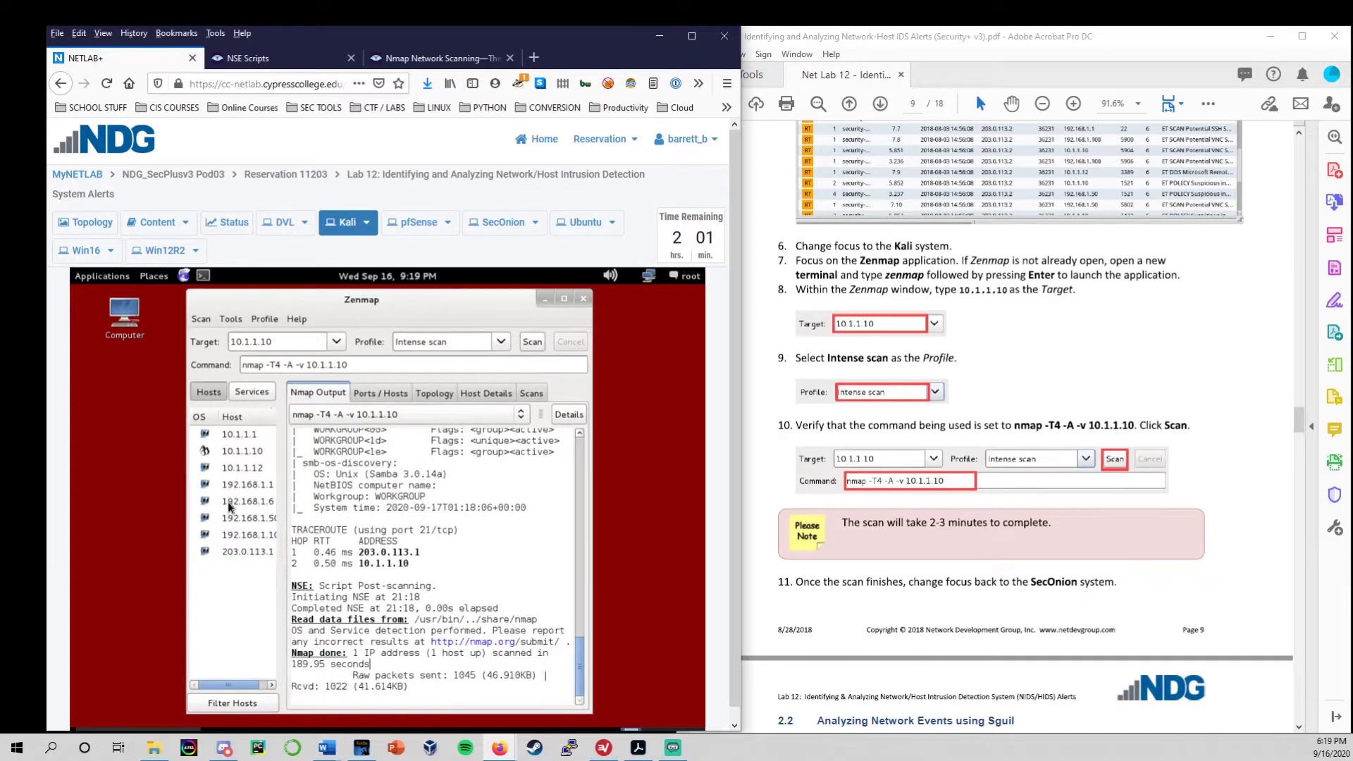
# Step: Show the ports found on host 10.1.1.10 and widen the Zenmap window to reveal more of the Version column
pyautogui.click(242, 452)
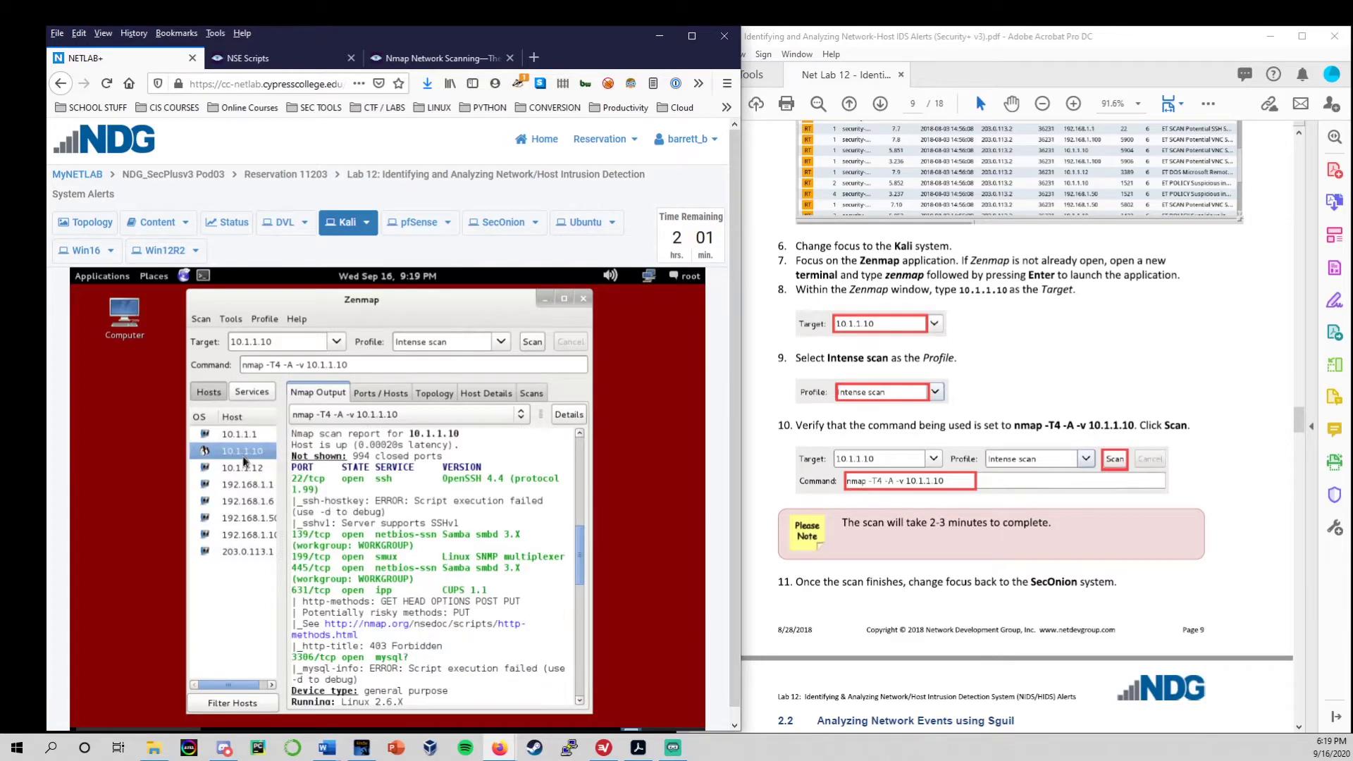
pyautogui.click(361, 398)
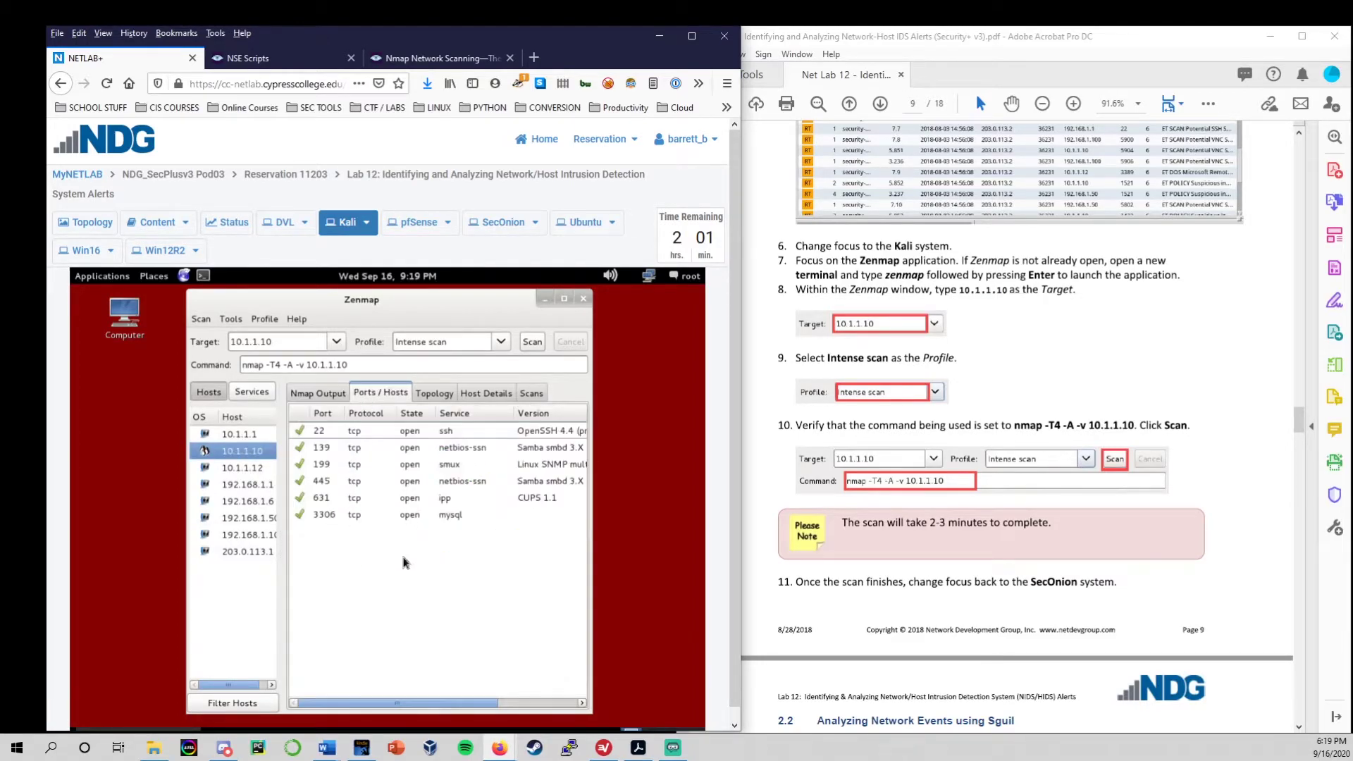
pyautogui.moveTo(587, 533); pyautogui.dragTo(689, 494)
# Step: Examine the service versions of the ssh, netbios-ssn, ipp and mysql ports on host 10.1.1.10
pyautogui.click(589, 430)
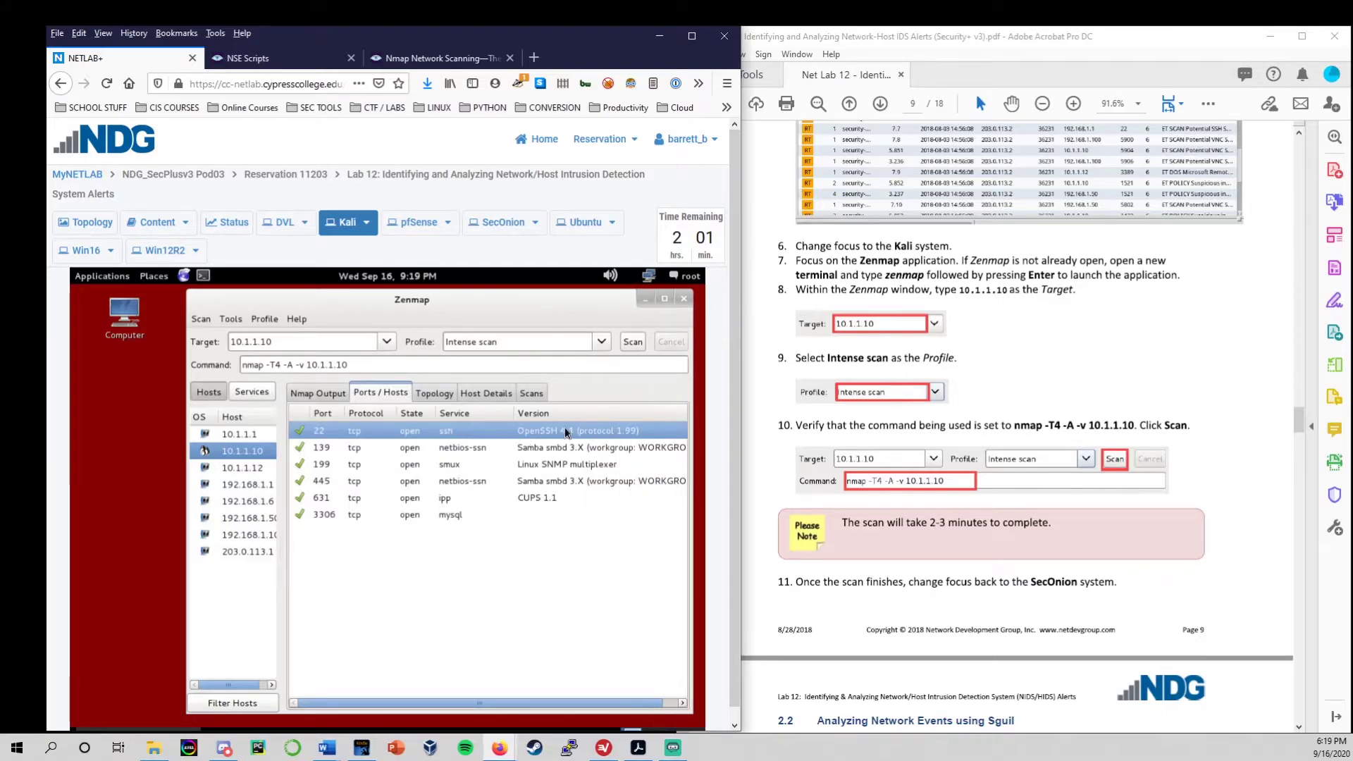
pyautogui.click(571, 446)
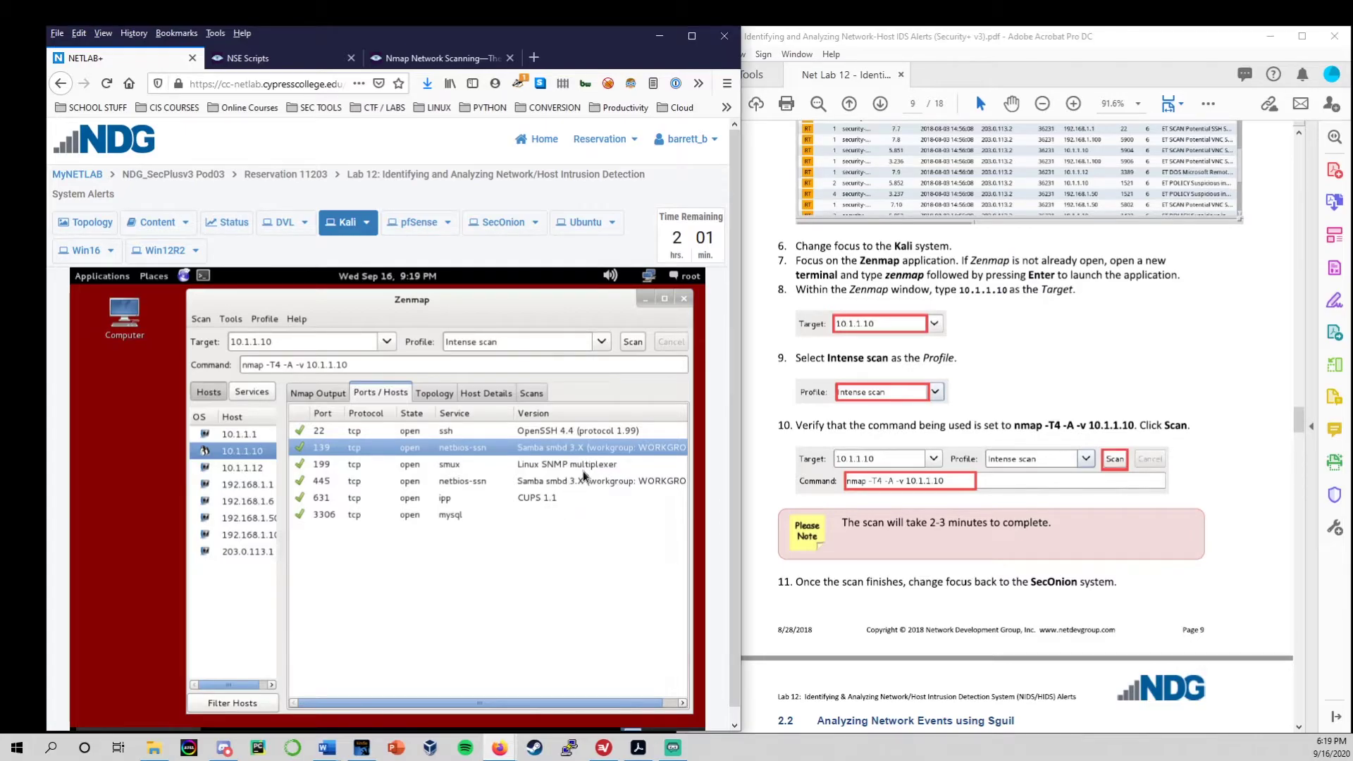
pyautogui.click(549, 513)
pyautogui.click(555, 497)
pyautogui.click(555, 518)
pyautogui.click(552, 497)
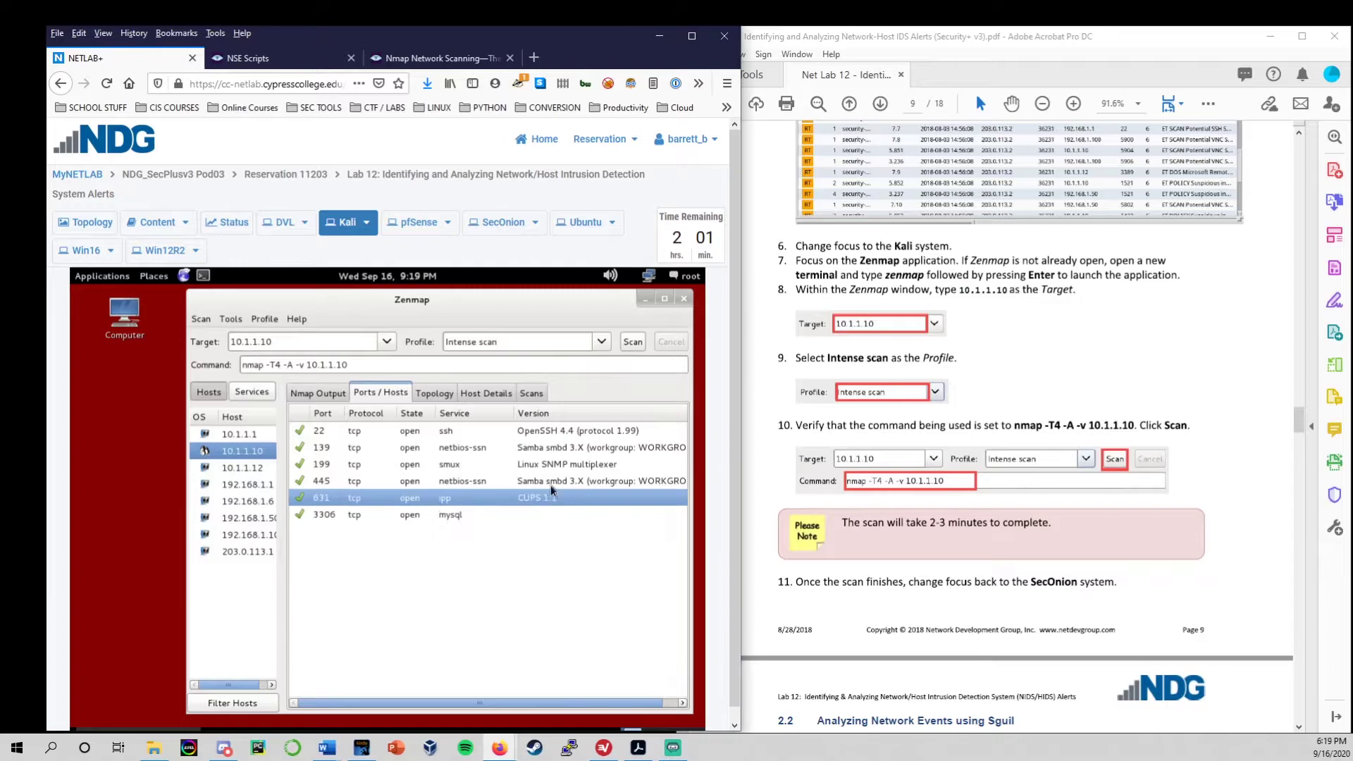
# Step: Return to the Nmap output, advance the lab guide to section 2.2 and switch to the SecOnion machine
pyautogui.click(311, 394)
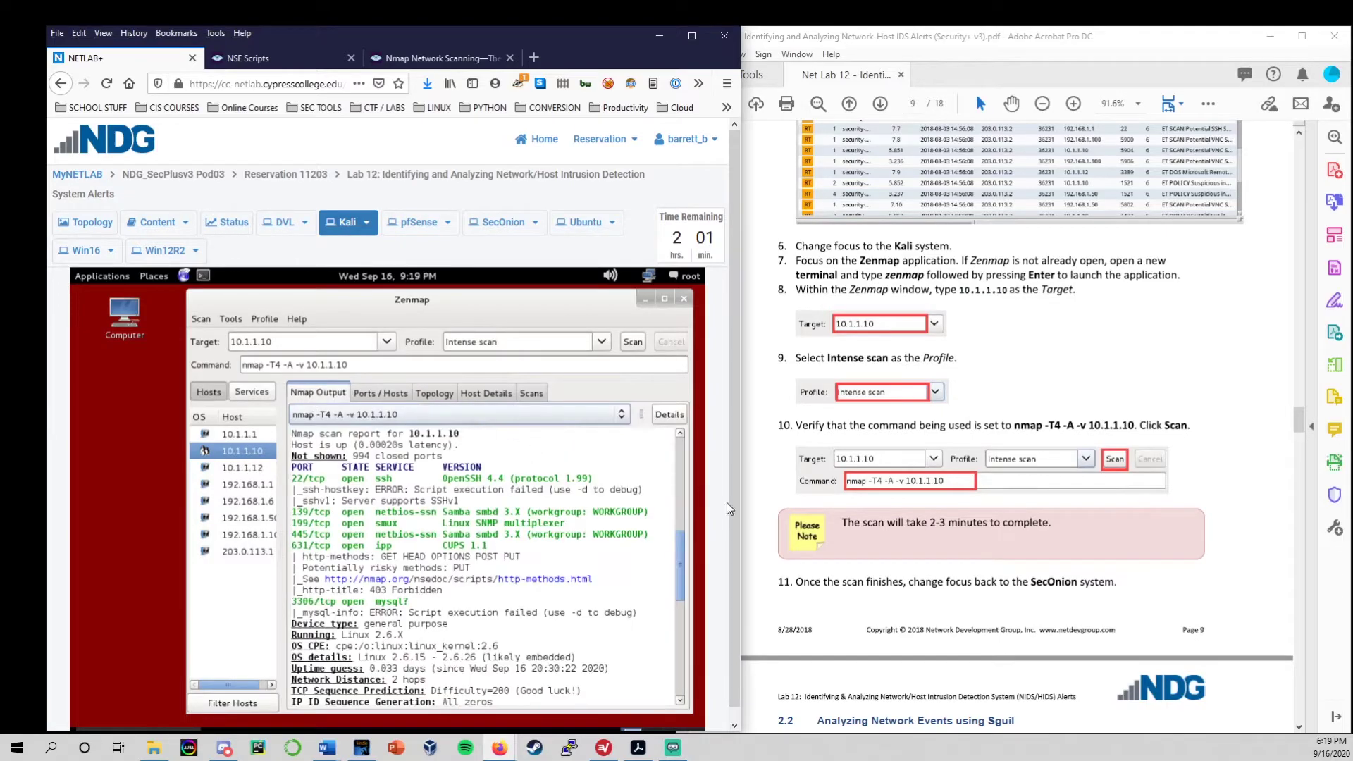
pyautogui.scroll(-5, 895, 521)
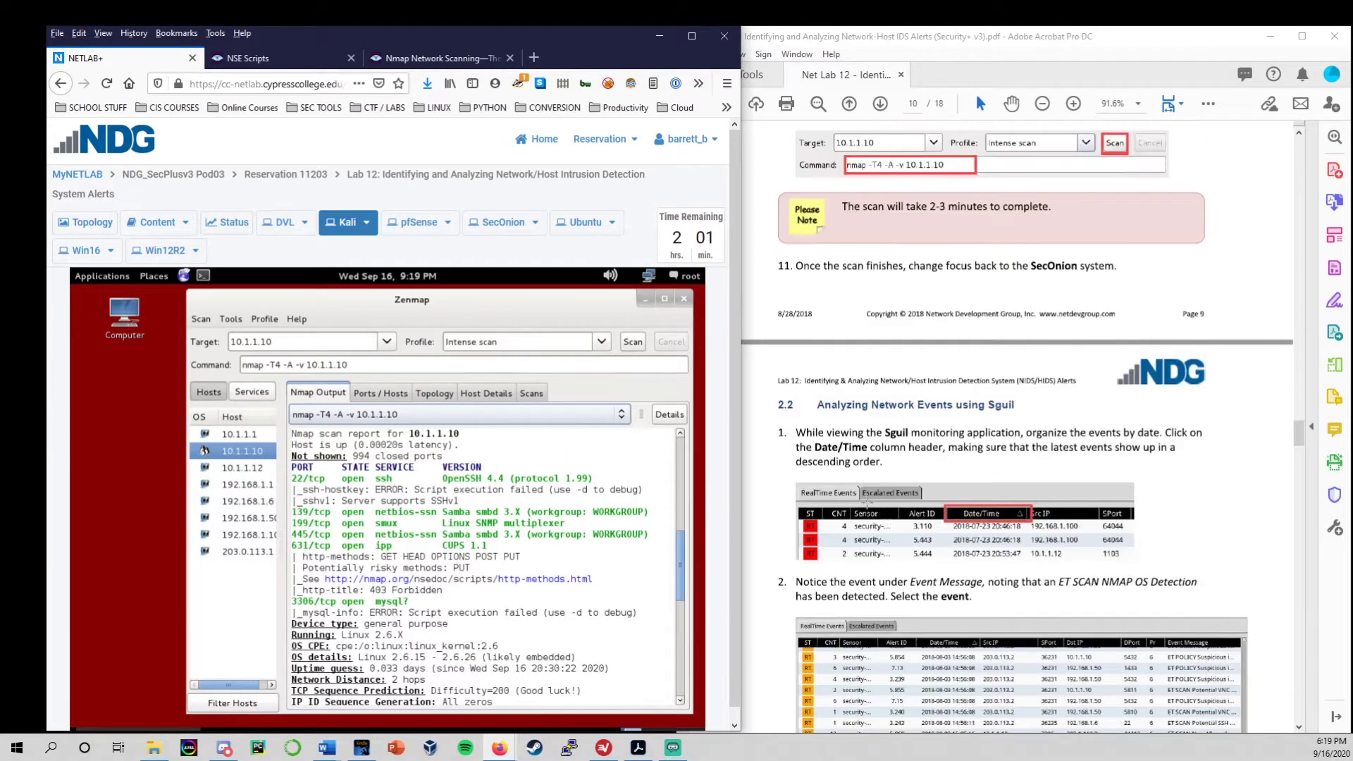
pyautogui.moveTo(556, 306); pyautogui.dragTo(538, 307)
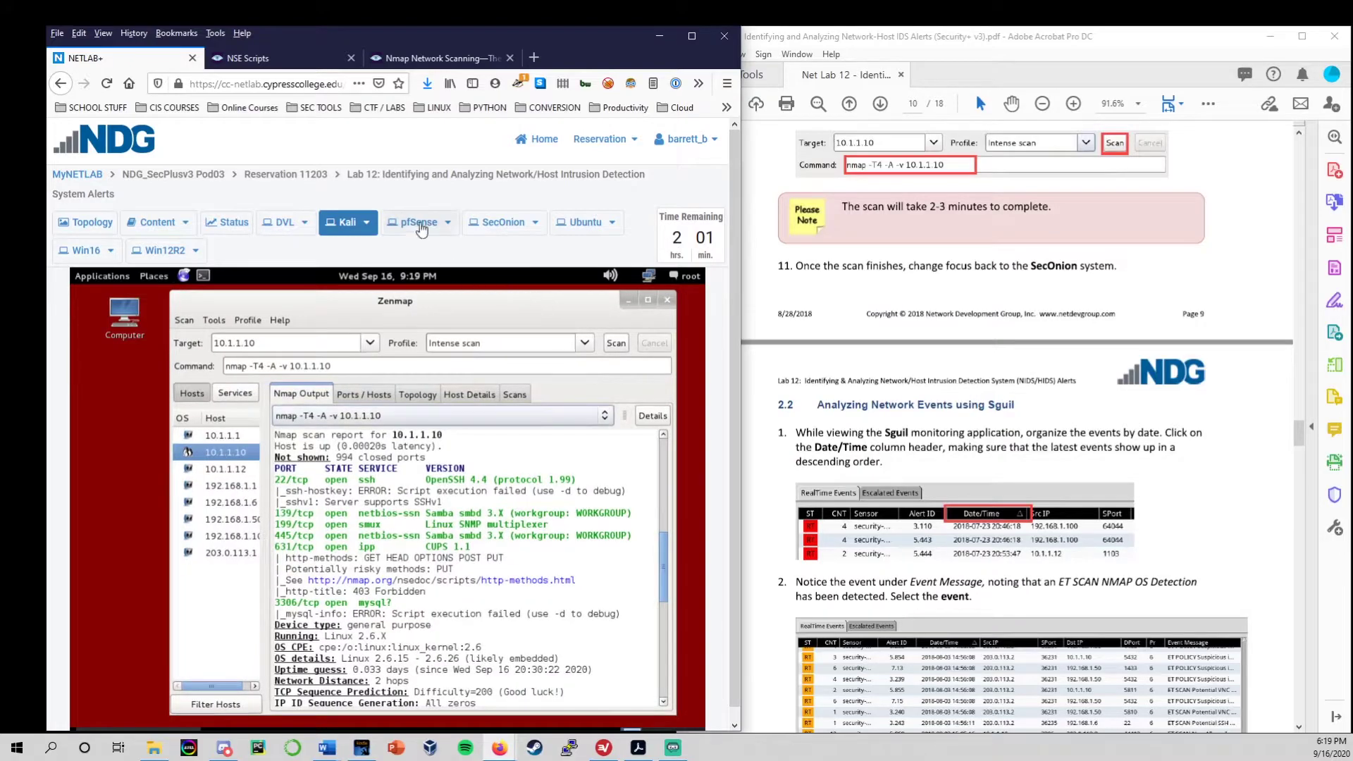
pyautogui.click(501, 228)
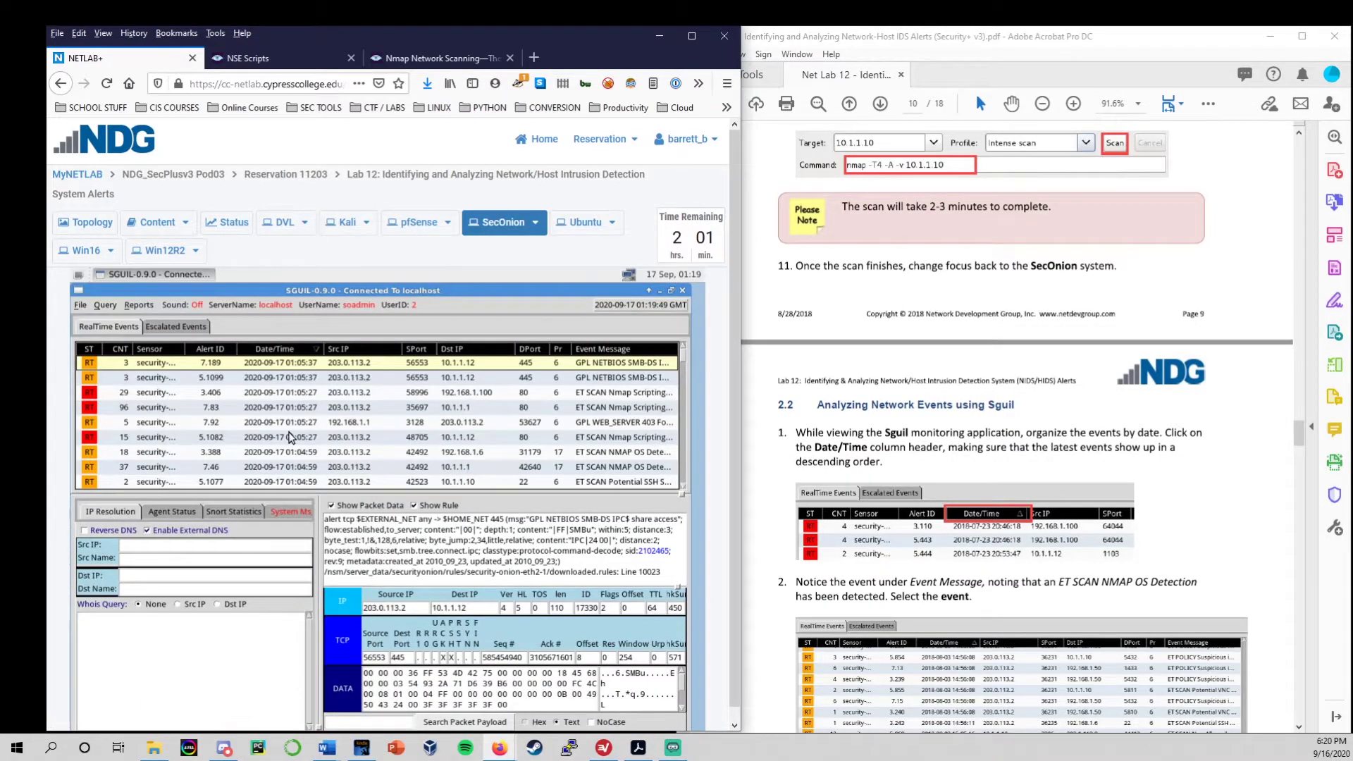
# Step: Open the ET SCAN NMAP OS Detection Probe alert targeting 10.1.1.10 and highlight its source IP
pyautogui.click(356, 467)
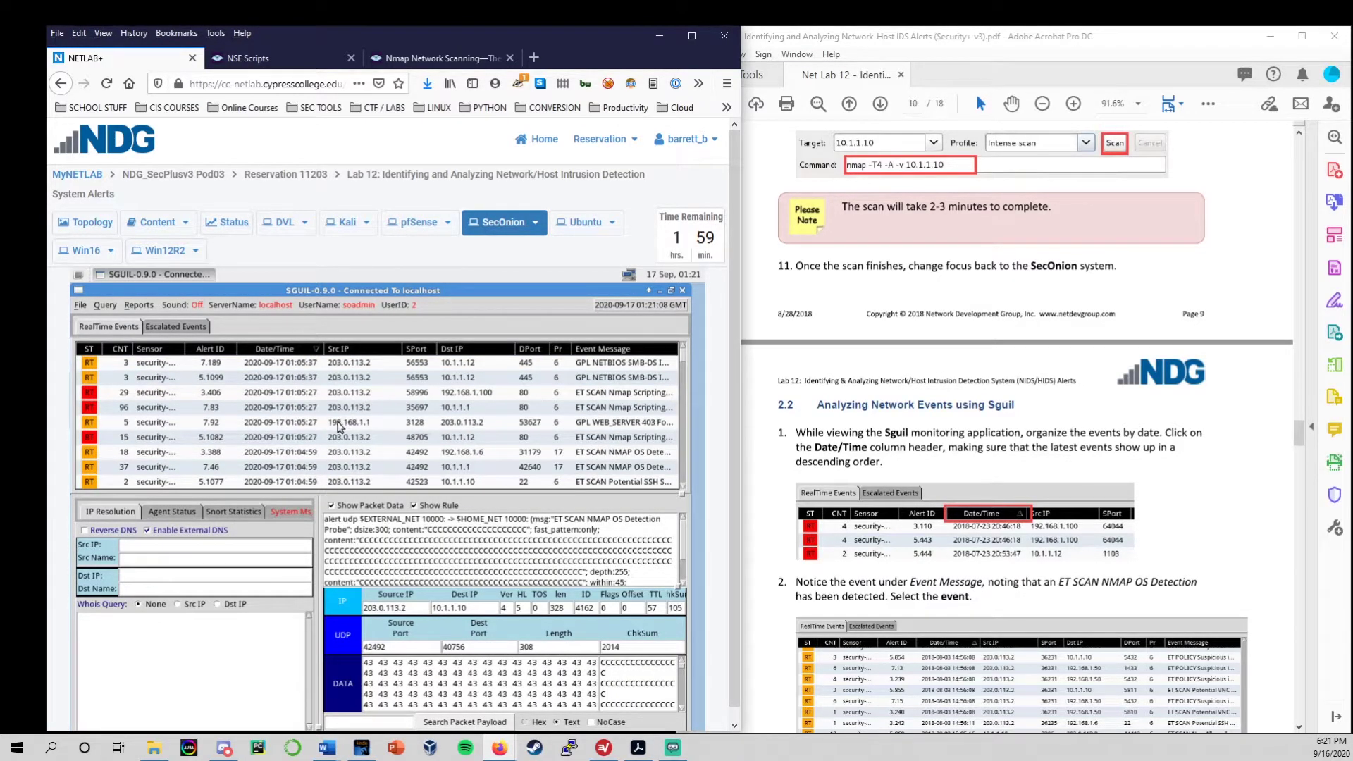
pyautogui.scroll(-1, 338, 426)
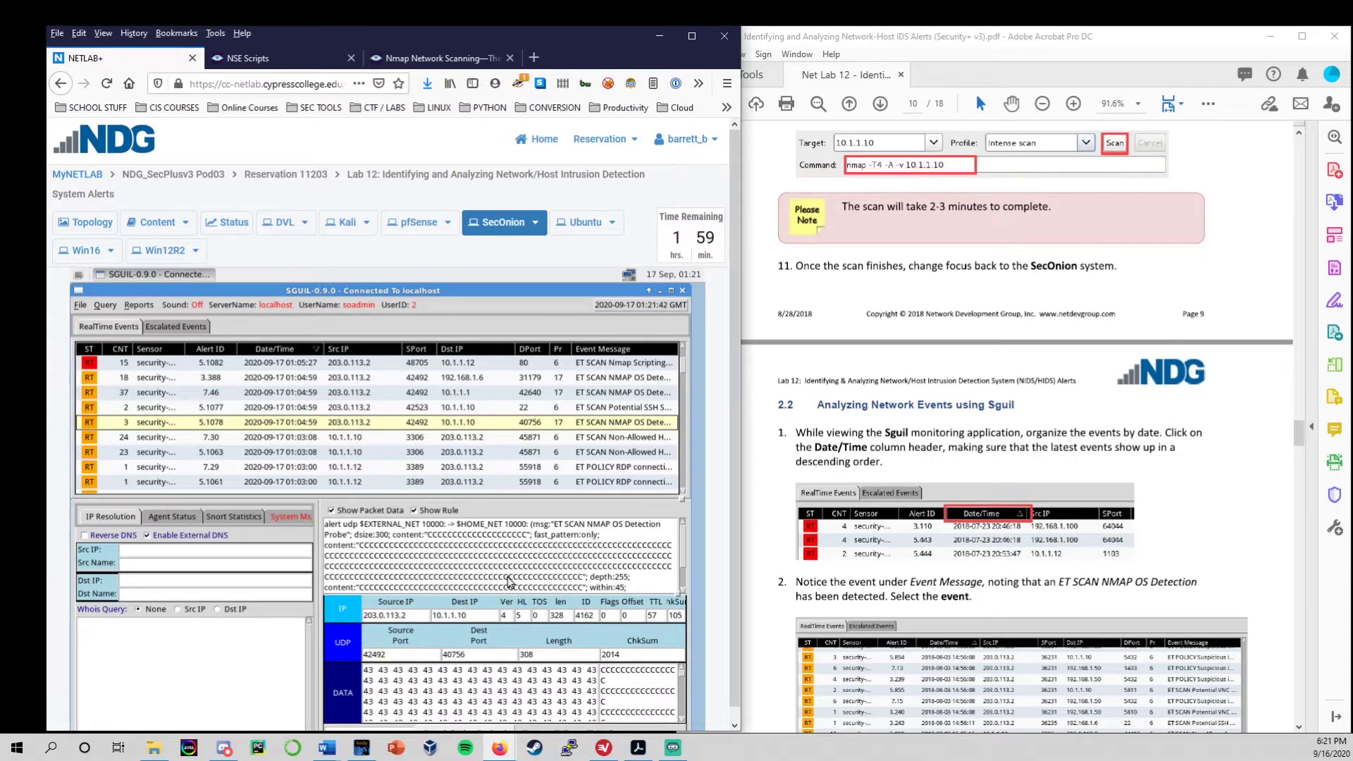
pyautogui.moveTo(415, 620); pyautogui.dragTo(328, 607)
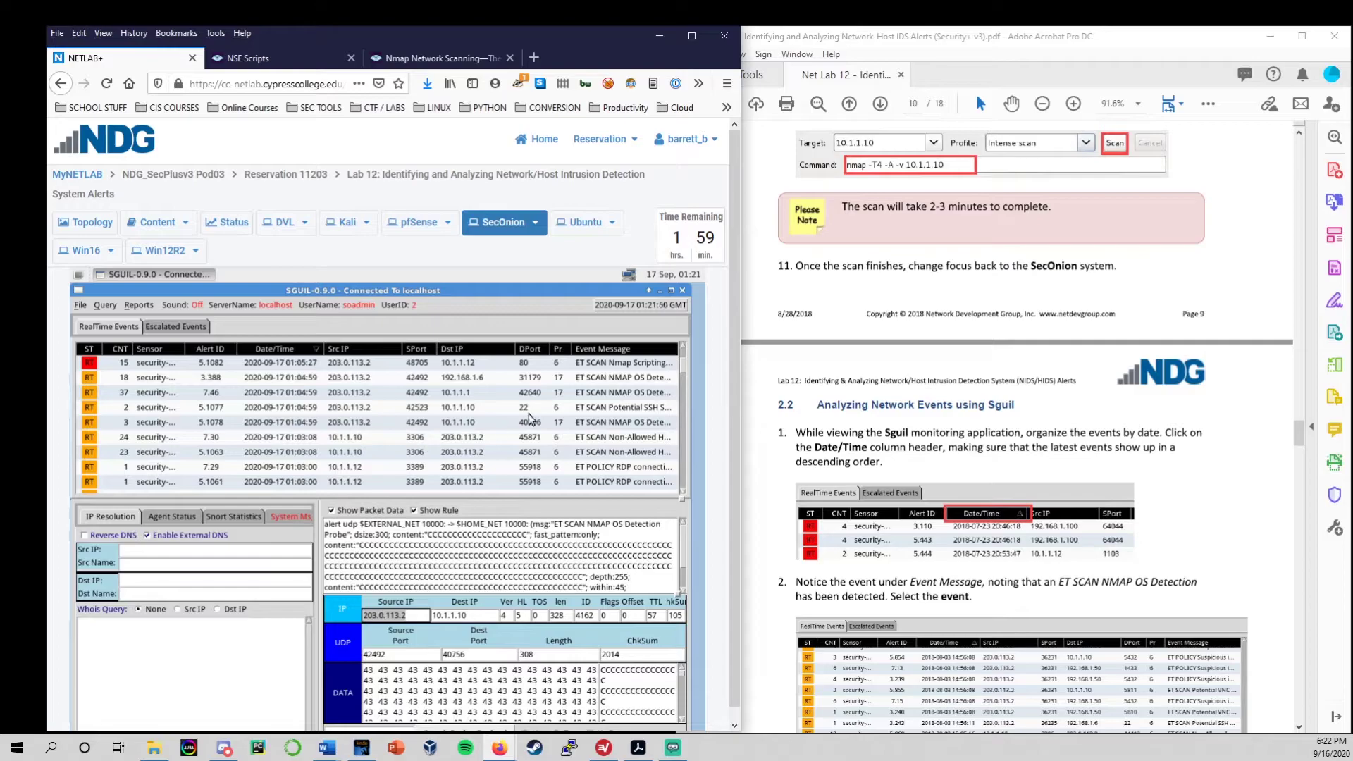
# Step: Inspect the alerts for suspicious inbound traffic to Oracle SQL port 1521 on 10.1.1.12 and 192.168.1.50
pyautogui.scroll(-5, 525, 421)
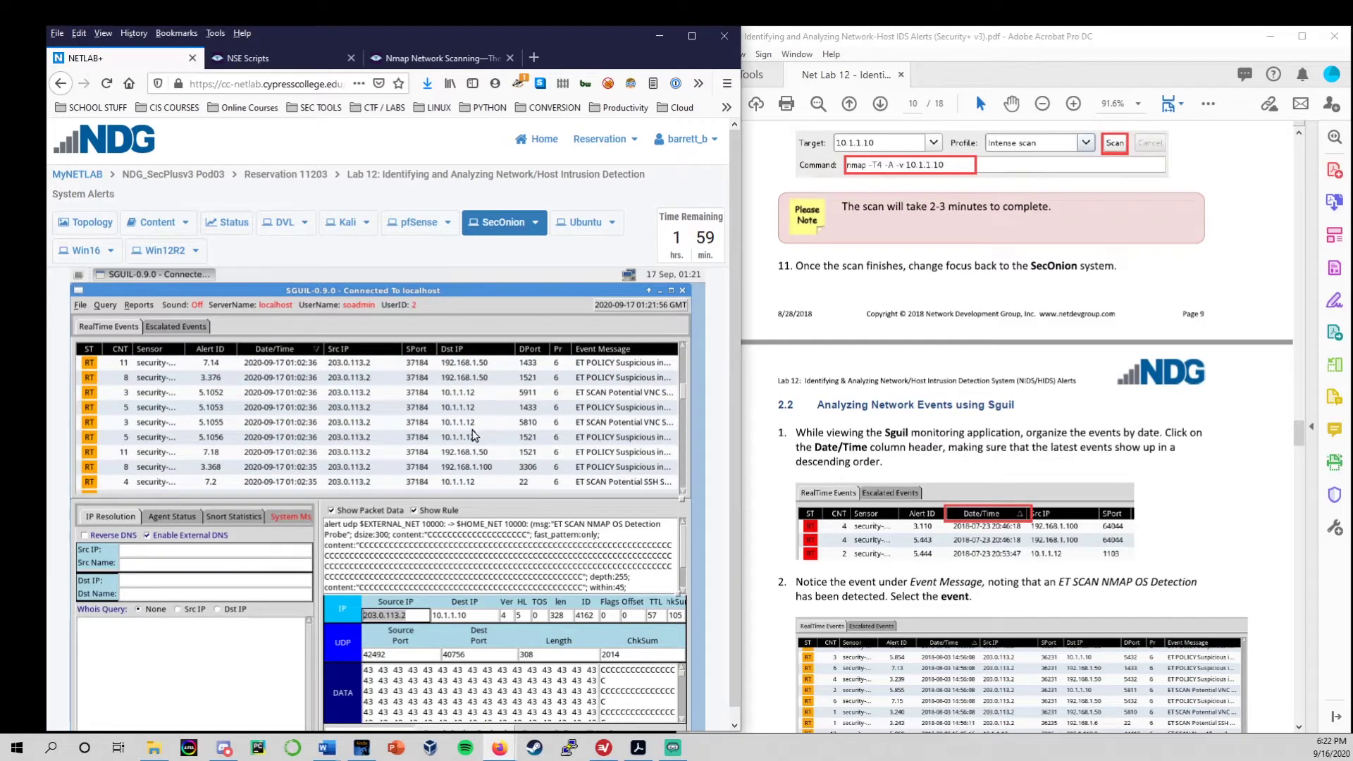
pyautogui.click(474, 434)
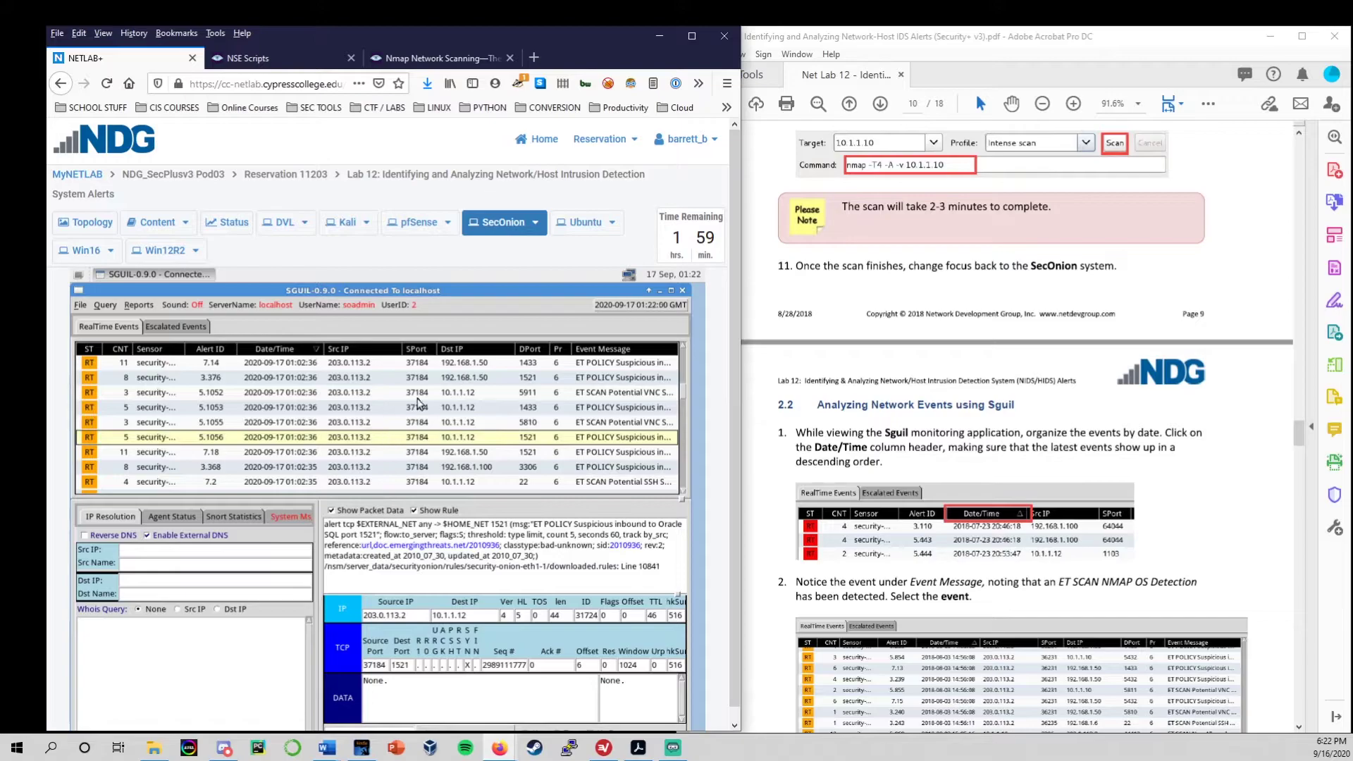
pyautogui.moveTo(572, 525); pyautogui.dragTo(384, 538)
pyautogui.click(437, 453)
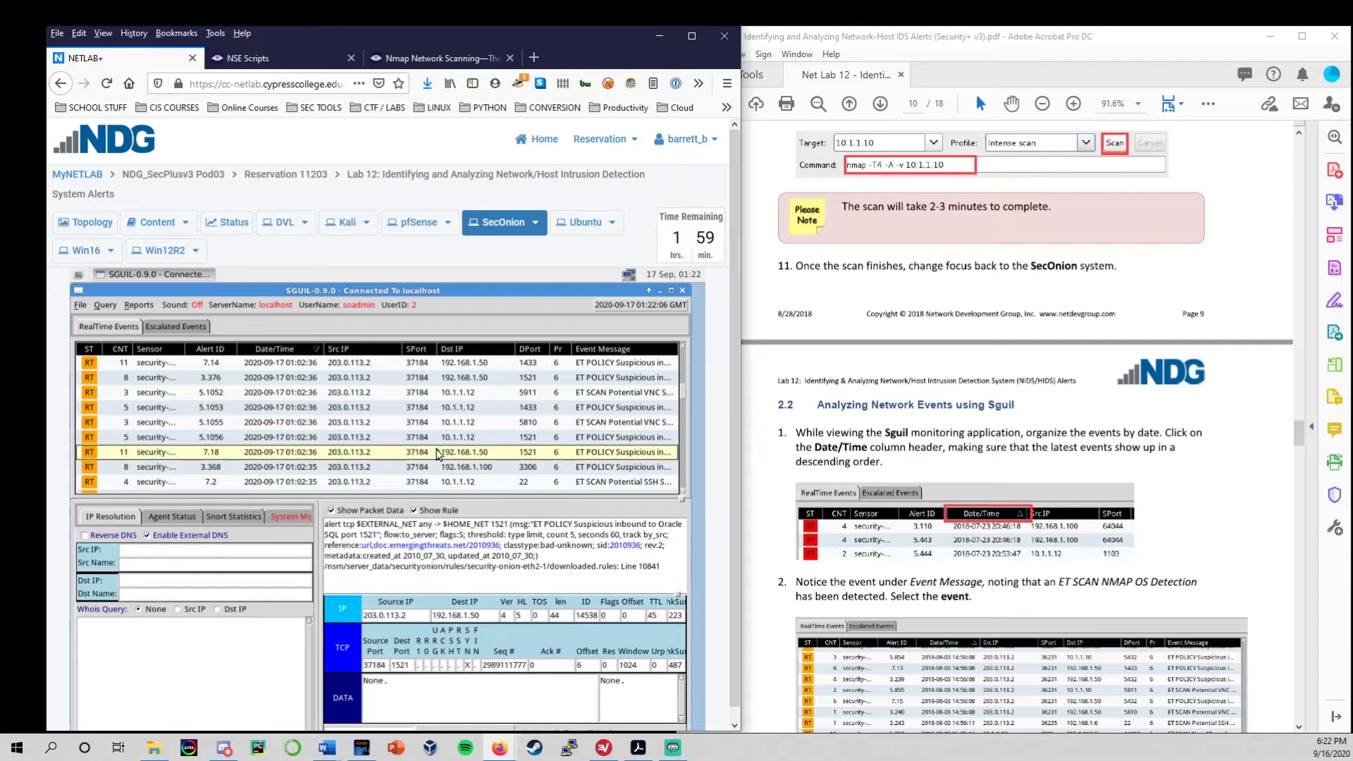
# Step: Inspect the suspicious inbound mySQL alert for 192.168.1.100, highlighting port 3306 and mySQL in its rule, and reselect the 192.168.1.50 Oracle alert
pyautogui.click(465, 466)
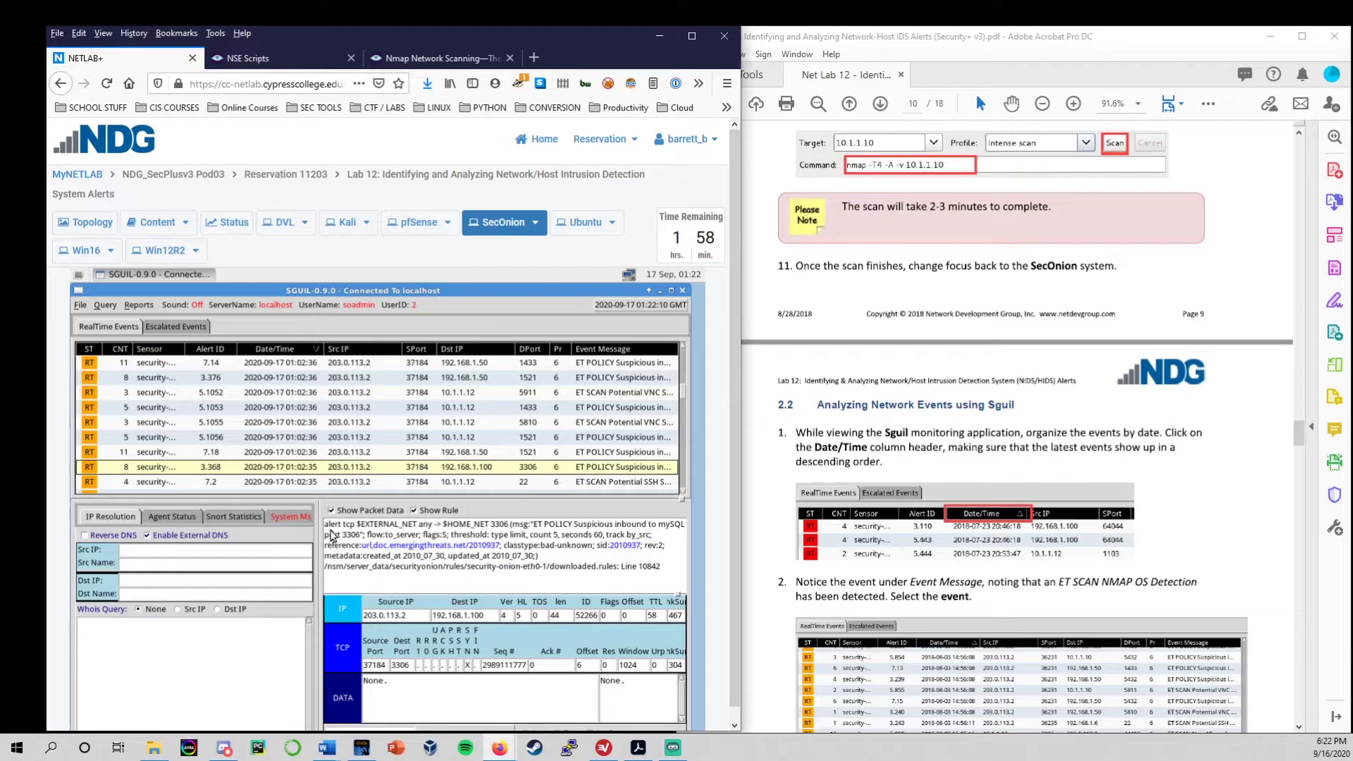
pyautogui.doubleClick(352, 535)
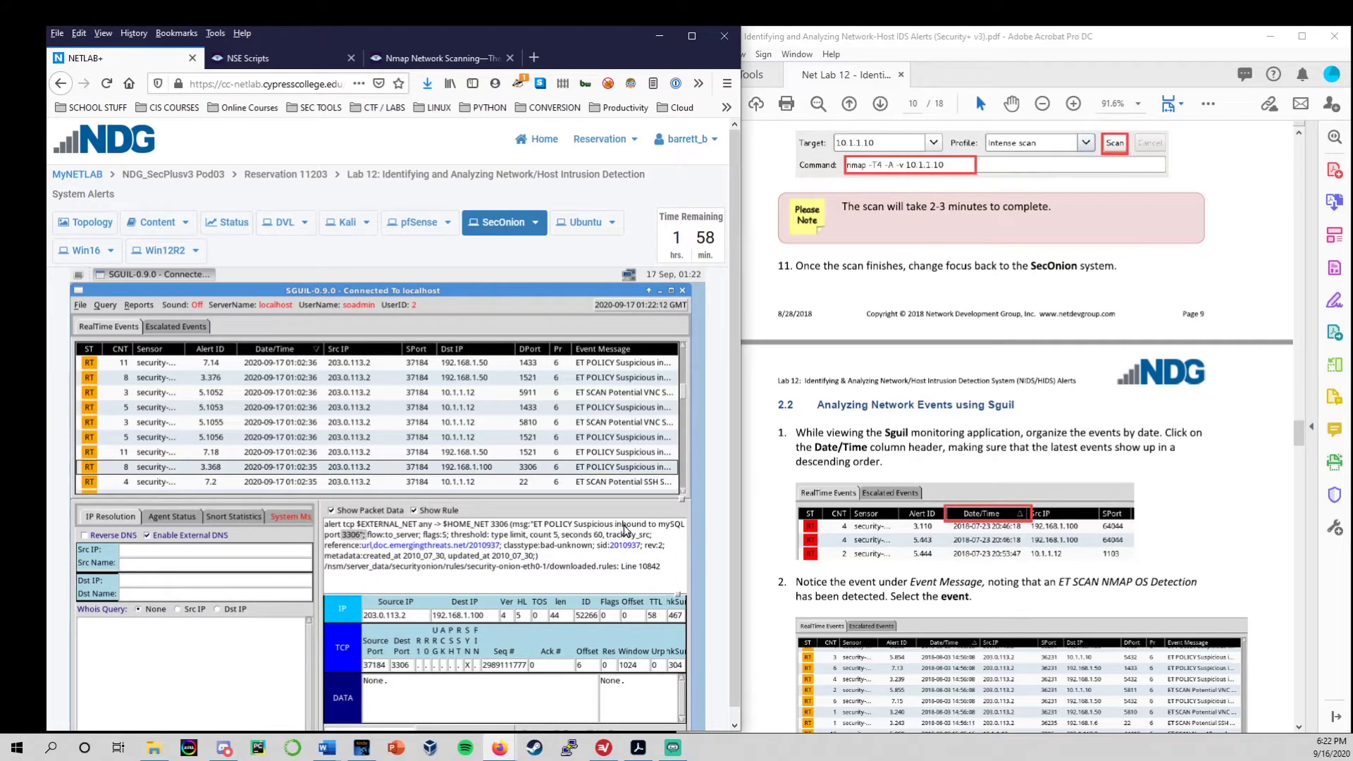
pyautogui.moveTo(623, 527); pyautogui.dragTo(683, 526)
pyautogui.click(557, 455)
# Step: Open the Nmap Scripting Engine alert targeting 10.1.1.1 and highlight the scripting engine name in its rule
pyautogui.scroll(-5, 546, 456)
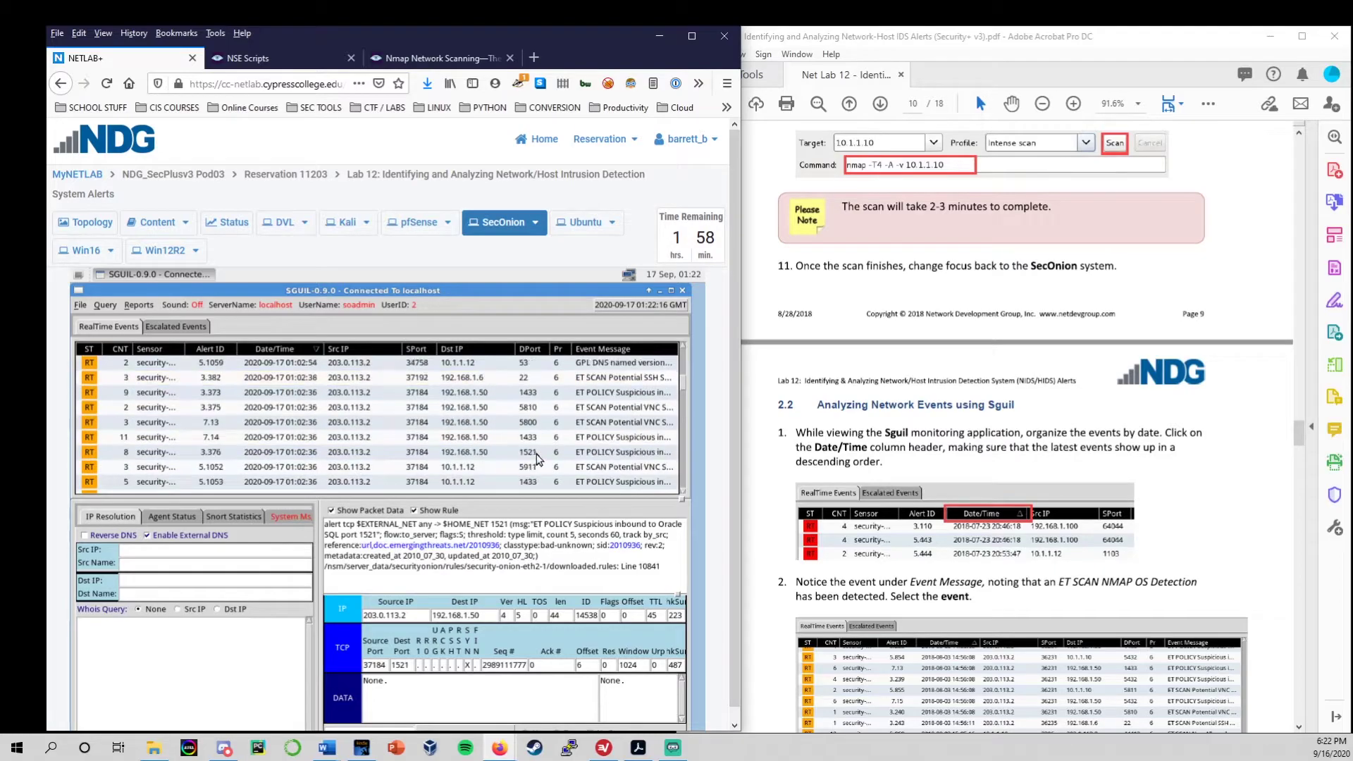
pyautogui.click(542, 414)
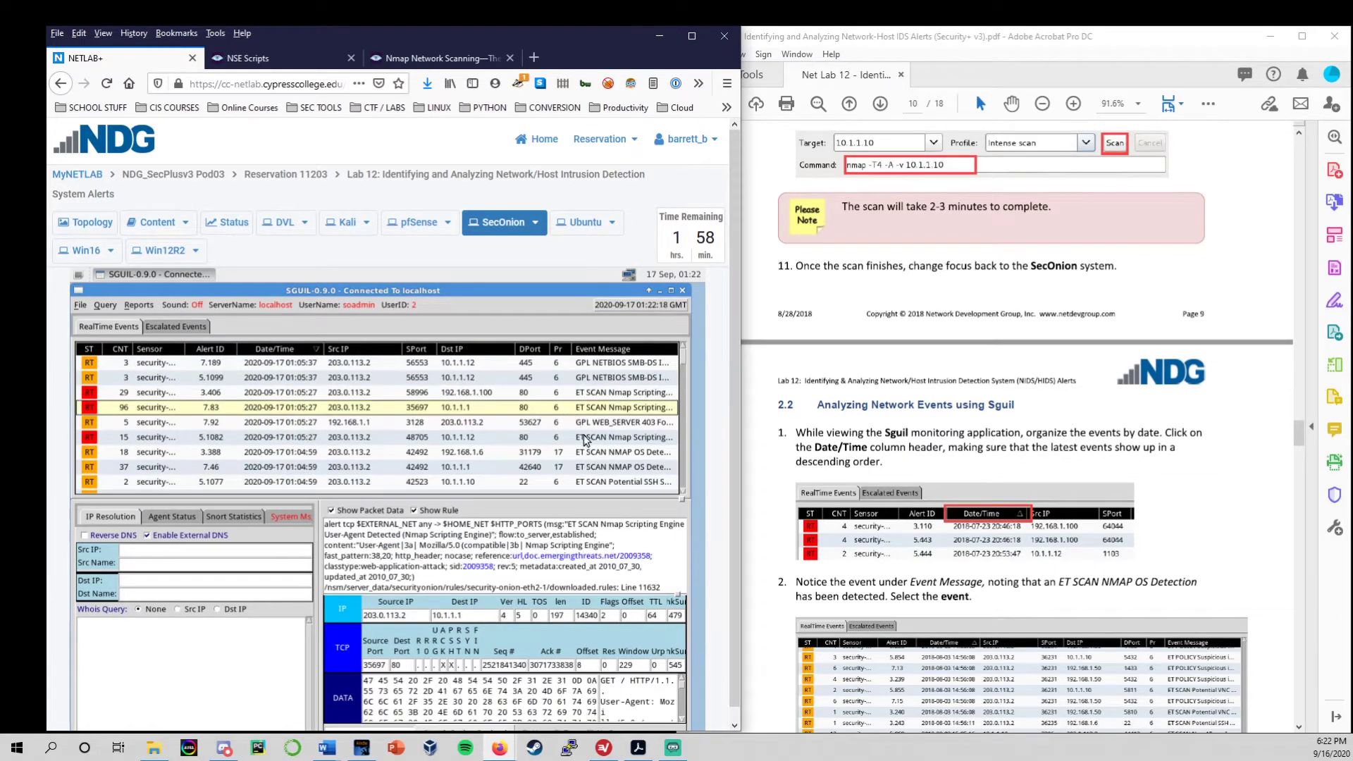
pyautogui.moveTo(604, 525); pyautogui.dragTo(679, 529)
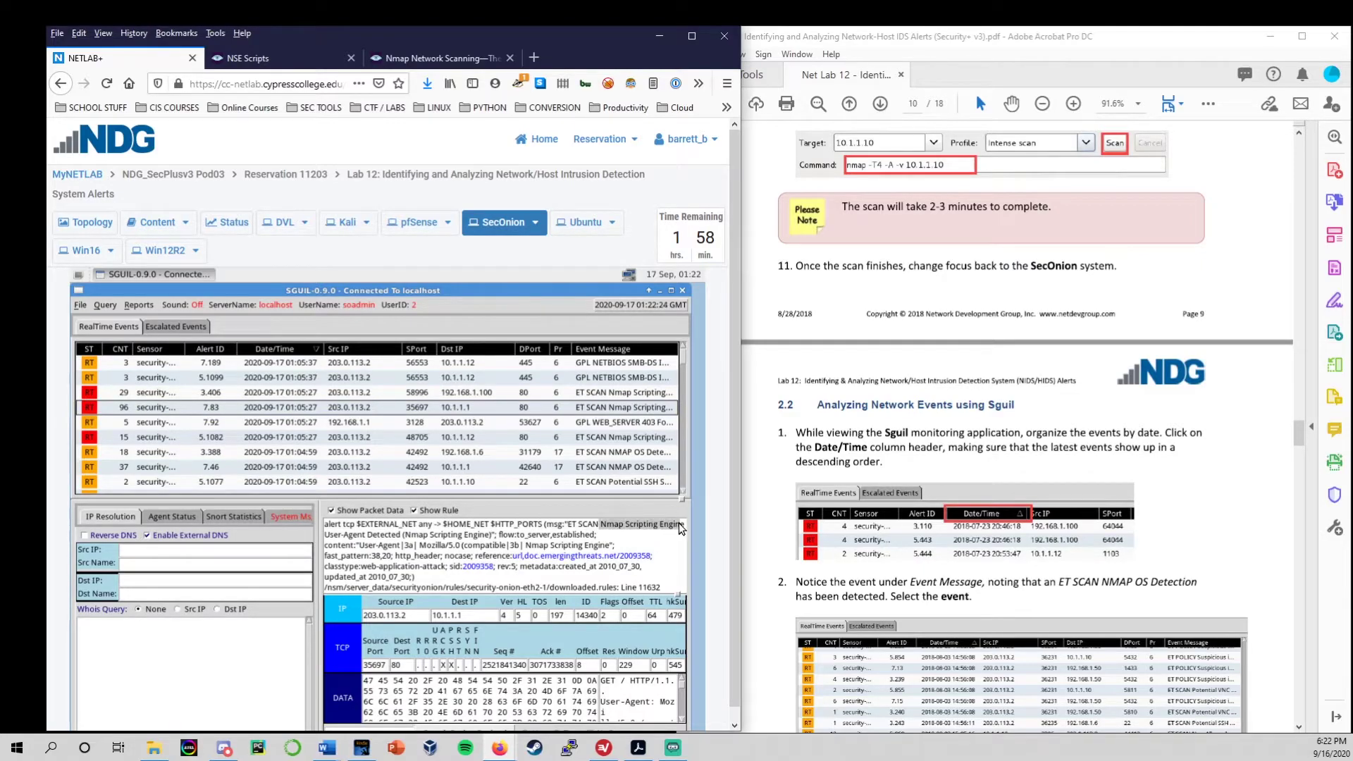
# Step: Check the GPL WEB_SERVER 403 Forbidden alert, then highlight the SMB-DS IPC$ share access message in the rule of alert 5.1099
pyautogui.click(610, 425)
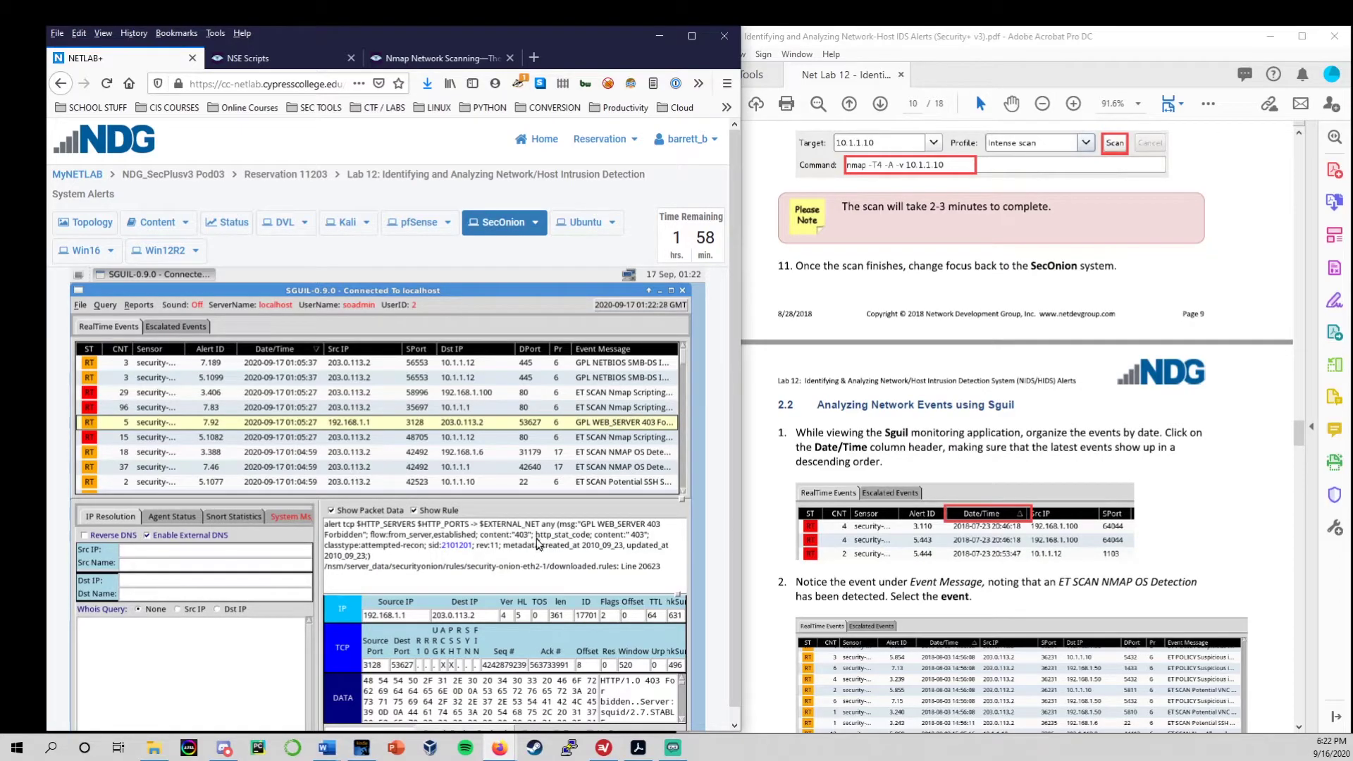
pyautogui.press('Down')
pyautogui.press('Up')
pyautogui.press('Up')
pyautogui.press('Up')
pyautogui.press('Up')
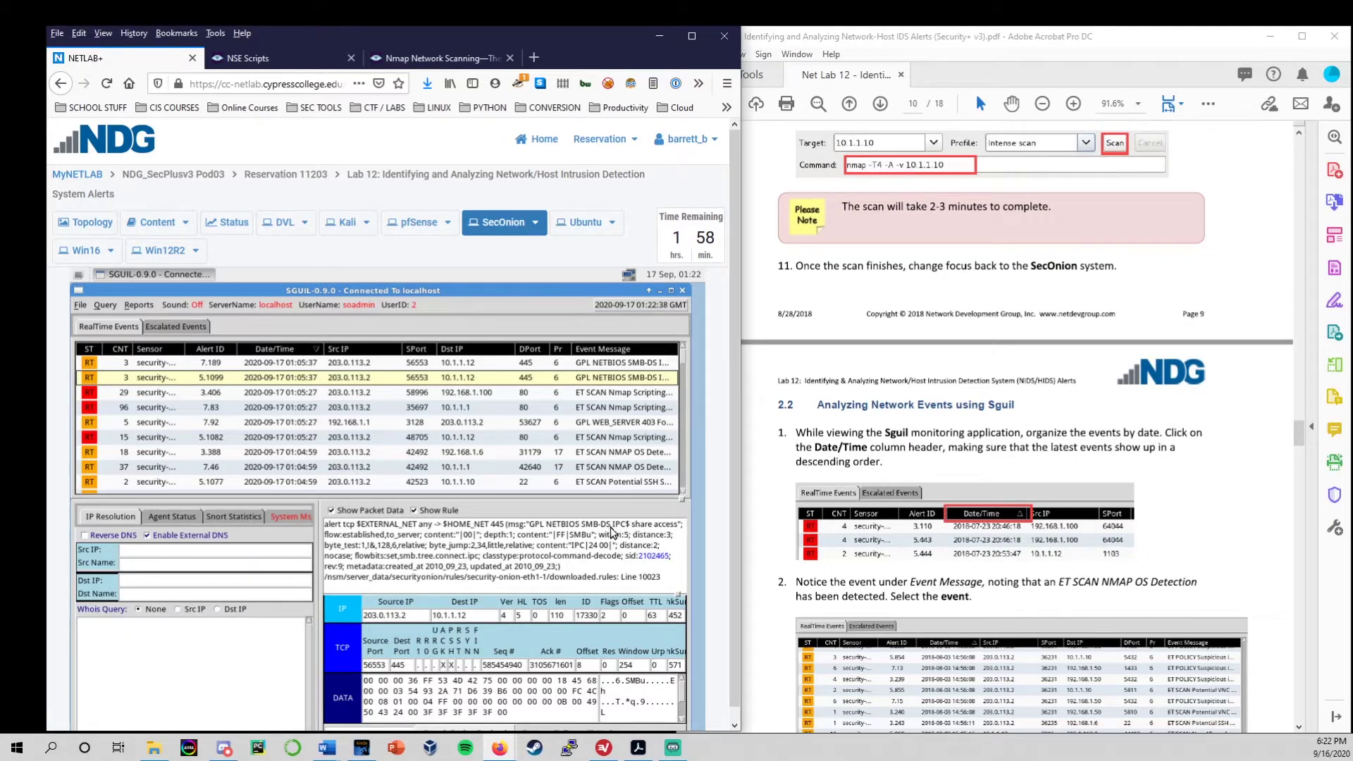
pyautogui.moveTo(583, 525); pyautogui.dragTo(669, 529)
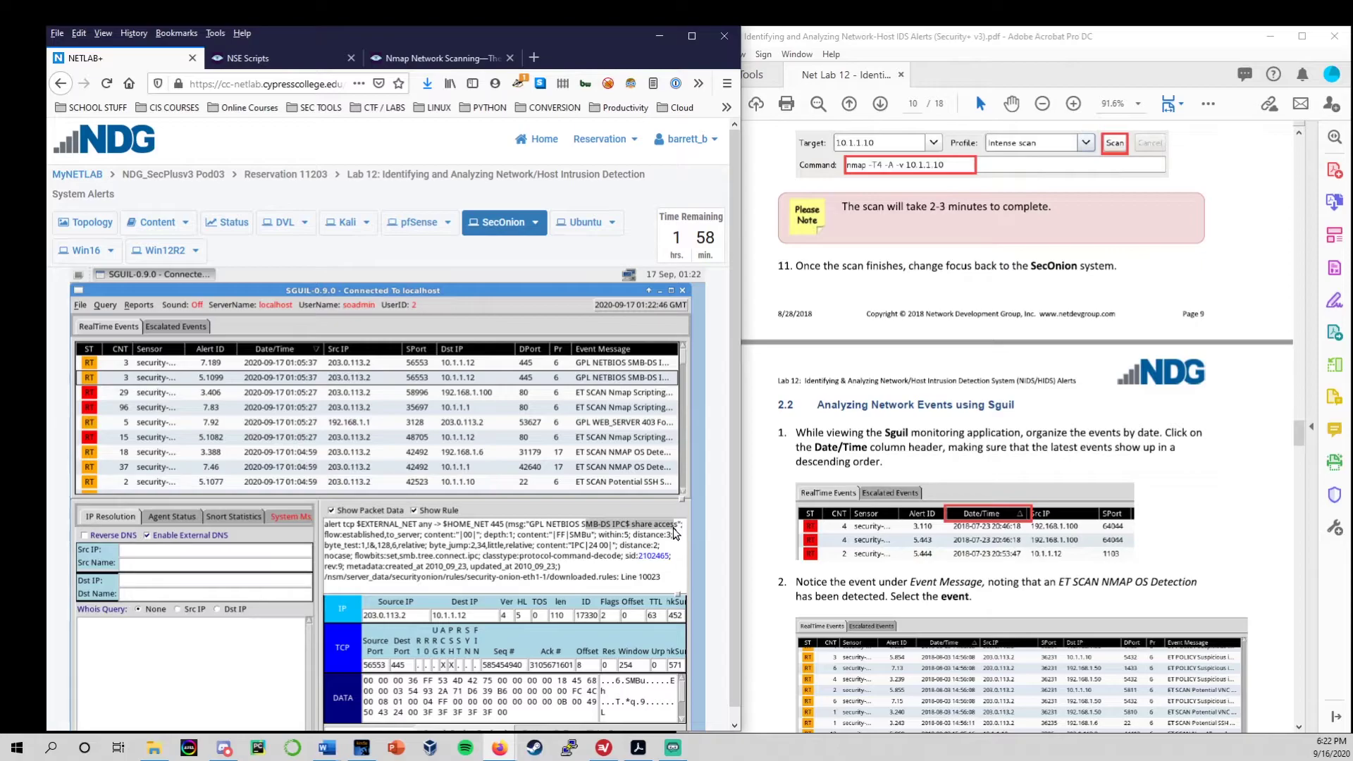
# Step: Compare the newest alerts, going from NMAP OS detection on 10.1.1.1 through Nmap scripting to the two NETBIOS SMB-DS entries
pyautogui.click(589, 466)
pyautogui.click(596, 437)
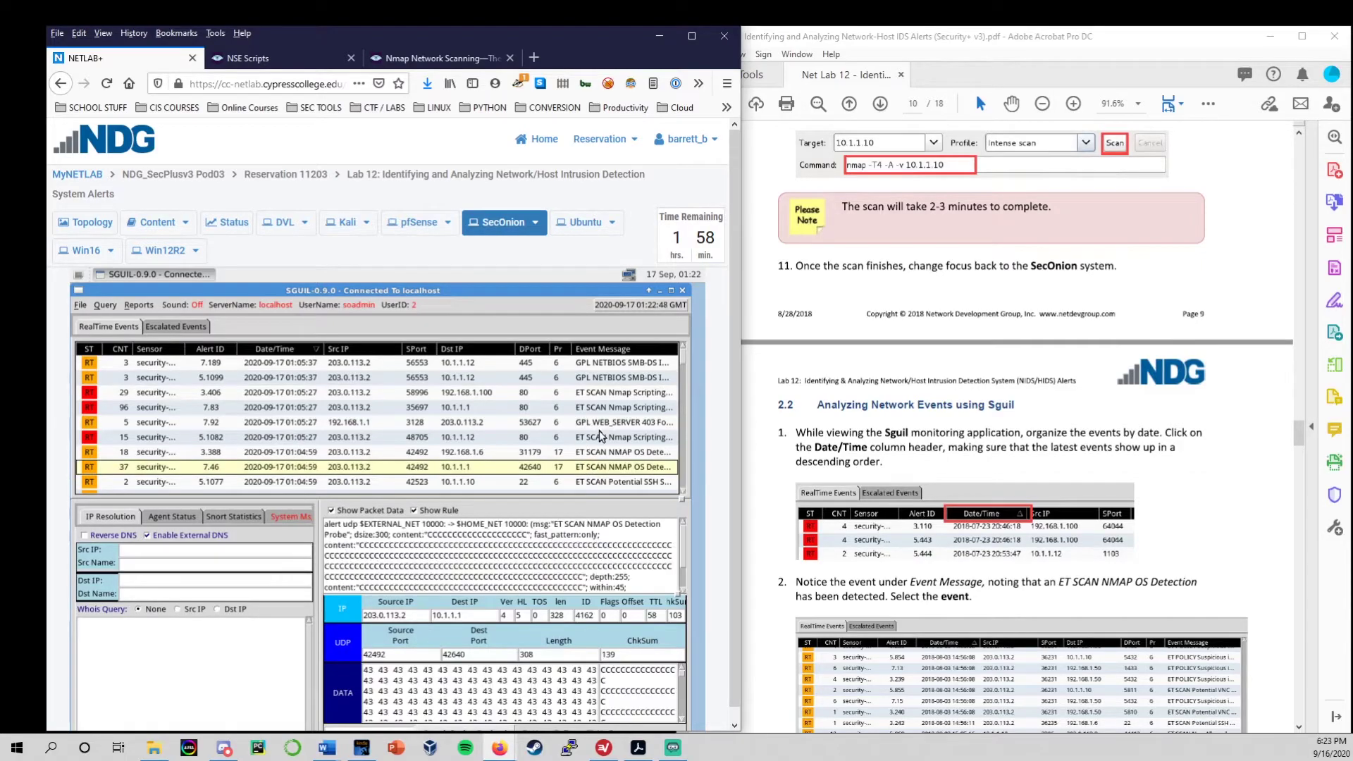
pyautogui.click(586, 392)
pyautogui.click(596, 378)
pyautogui.click(601, 365)
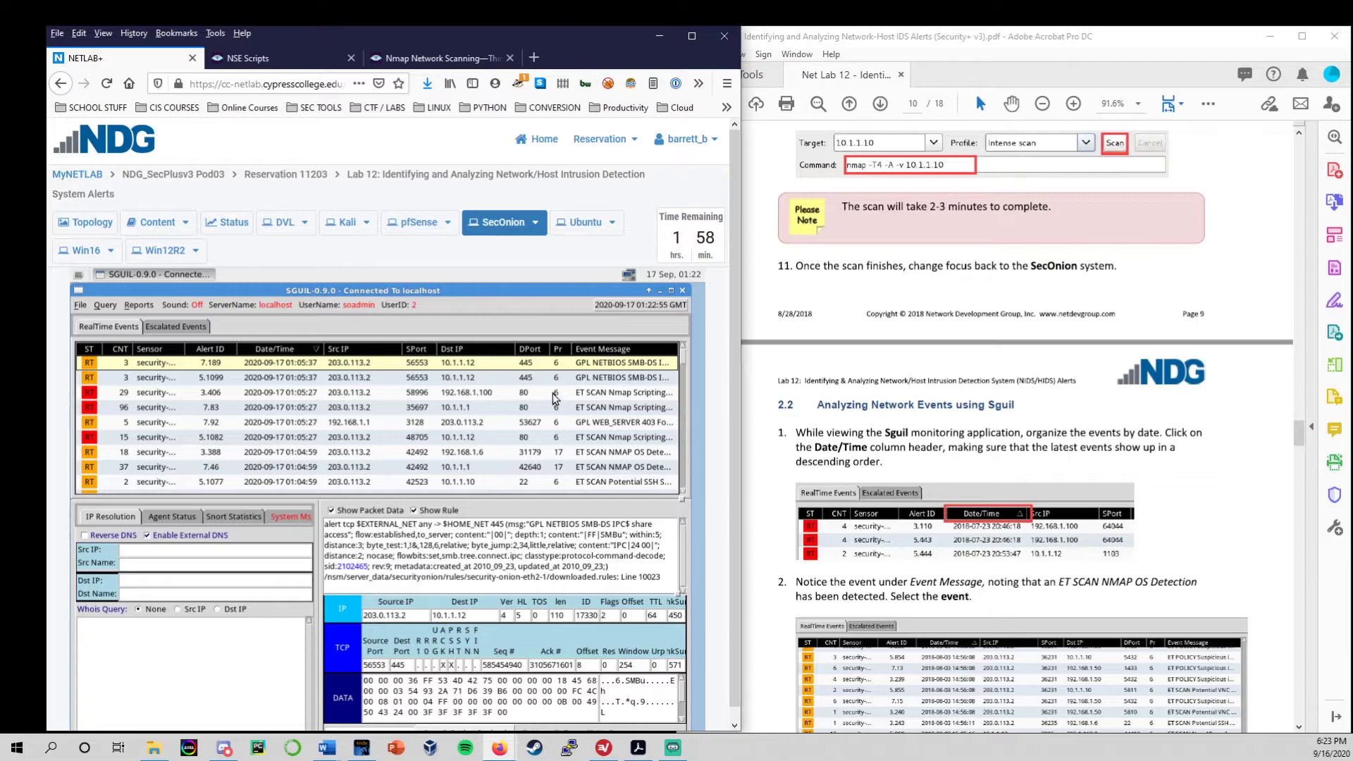
pyautogui.press('Down')
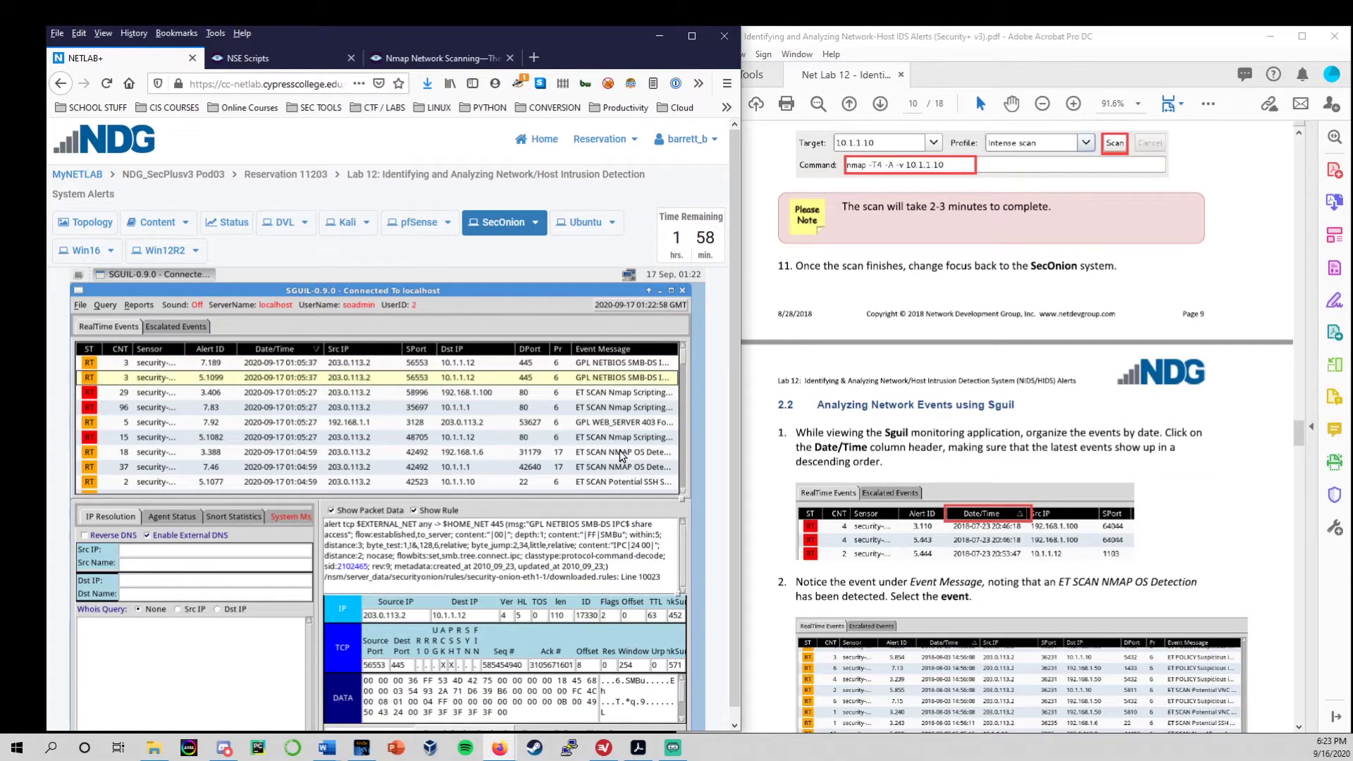
# Step: Open the Nmap Scripting Engine alert 7.83 targeting 10.1.1.1 and highlight its source IP 203.0.113.2 in the packet data
pyautogui.press('Down')
pyautogui.press('Down')
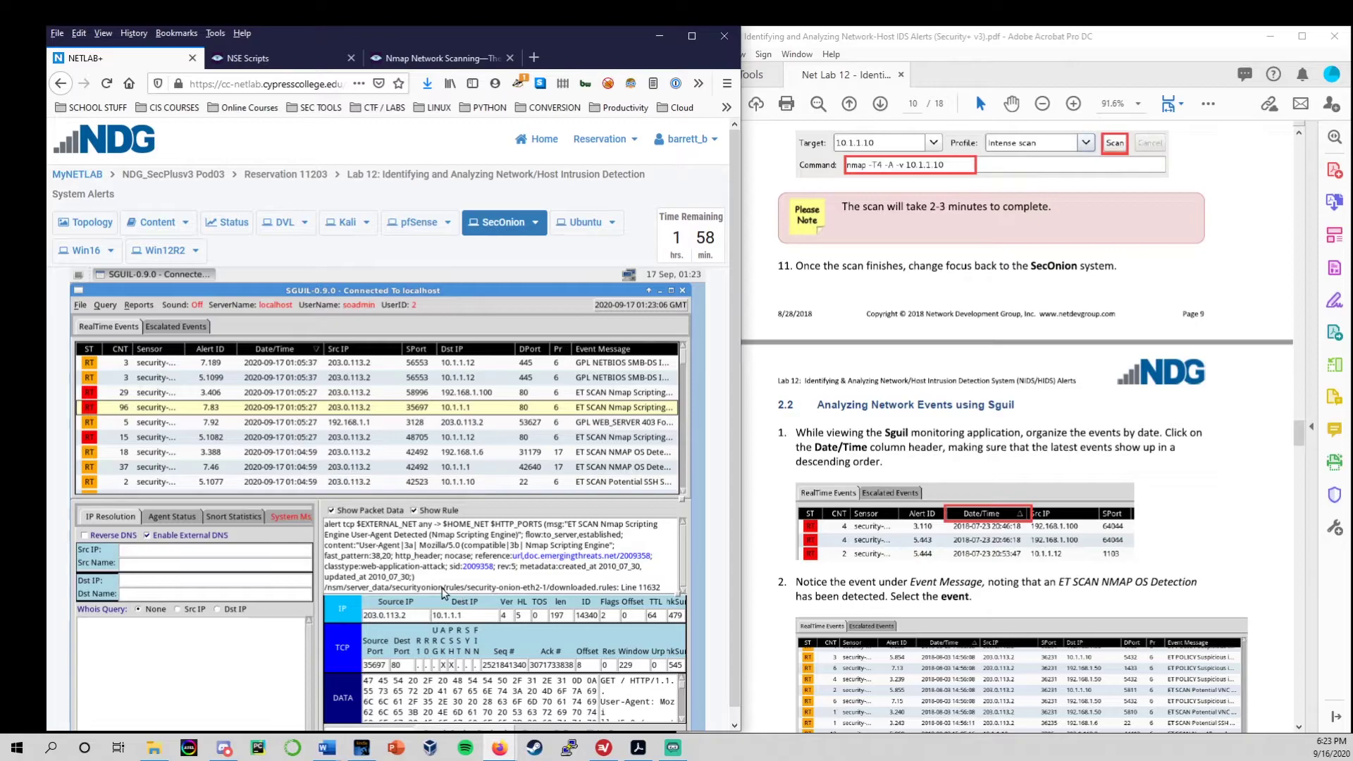
pyautogui.click(428, 616)
pyautogui.moveTo(428, 619); pyautogui.dragTo(343, 613)
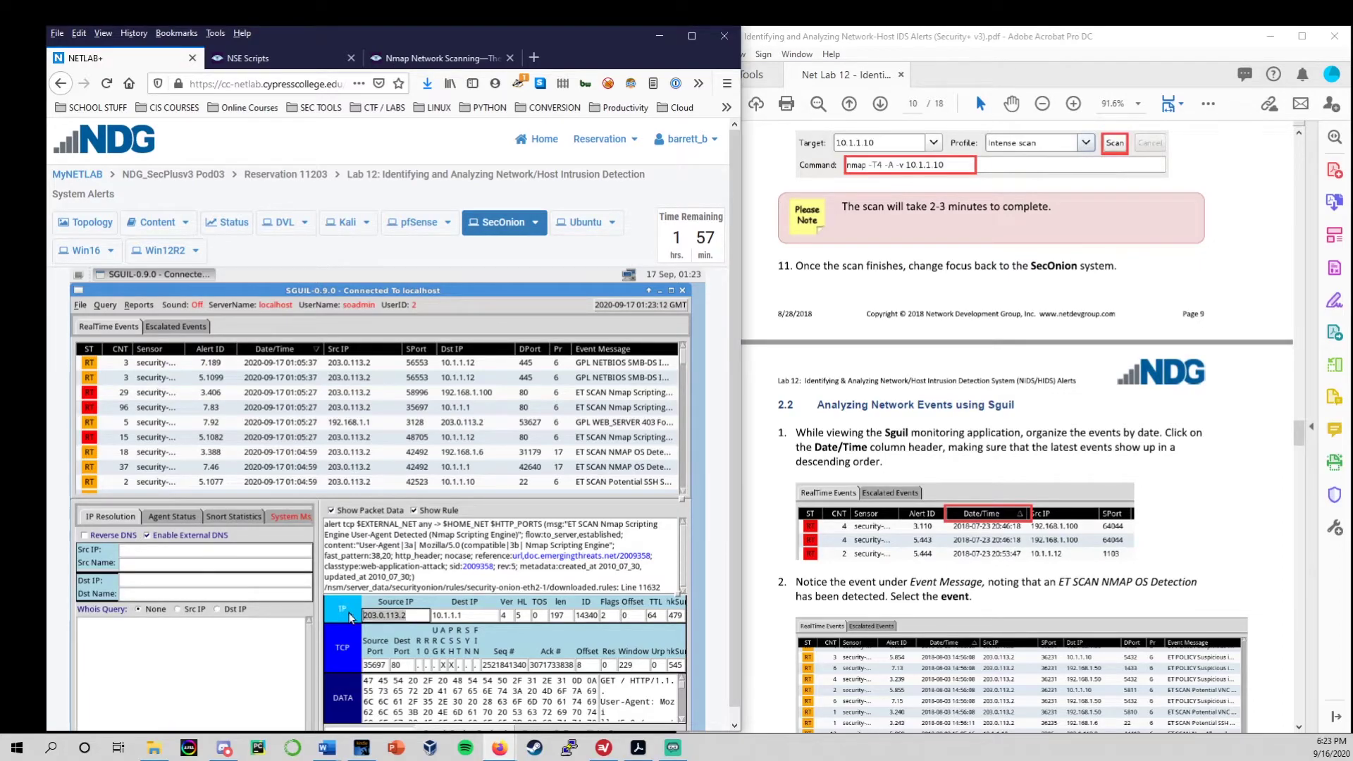
pyautogui.click(417, 614)
pyautogui.moveTo(408, 615); pyautogui.dragTo(348, 615)
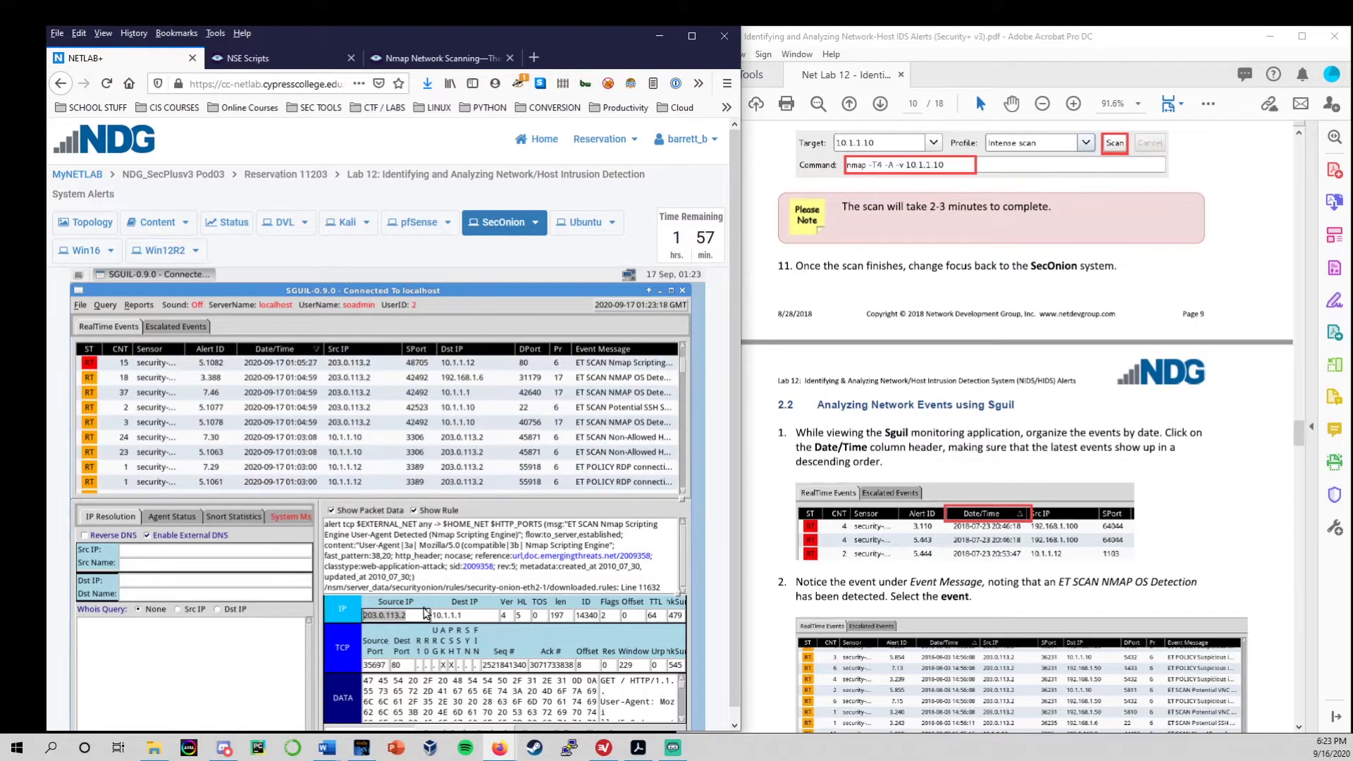
# Step: Open the GPL WEB_SERVER 403 Forbidden alert and read the lab instructions on analyzing packet data and exporting a detailed event report
pyautogui.click(476, 422)
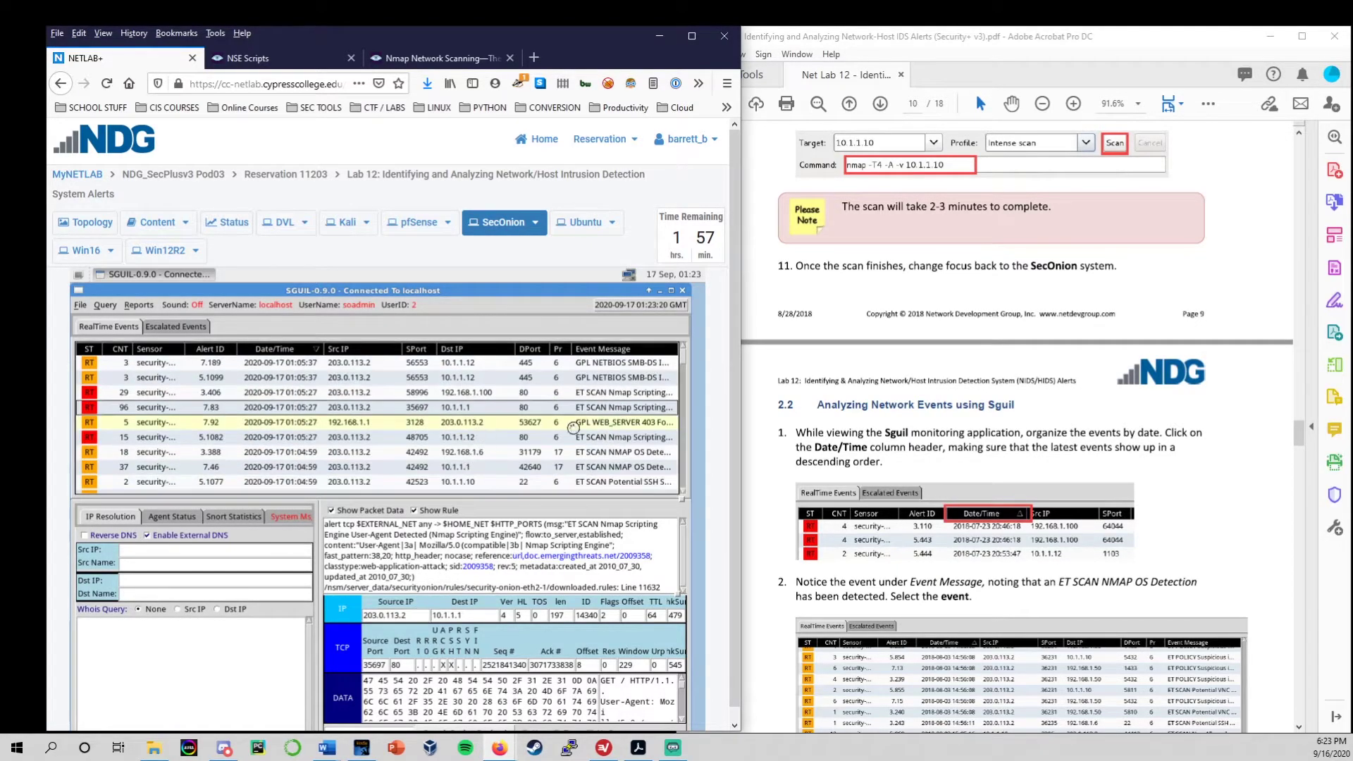
pyautogui.scroll(-10, 1023, 478)
pyautogui.scroll(-5, 816, 426)
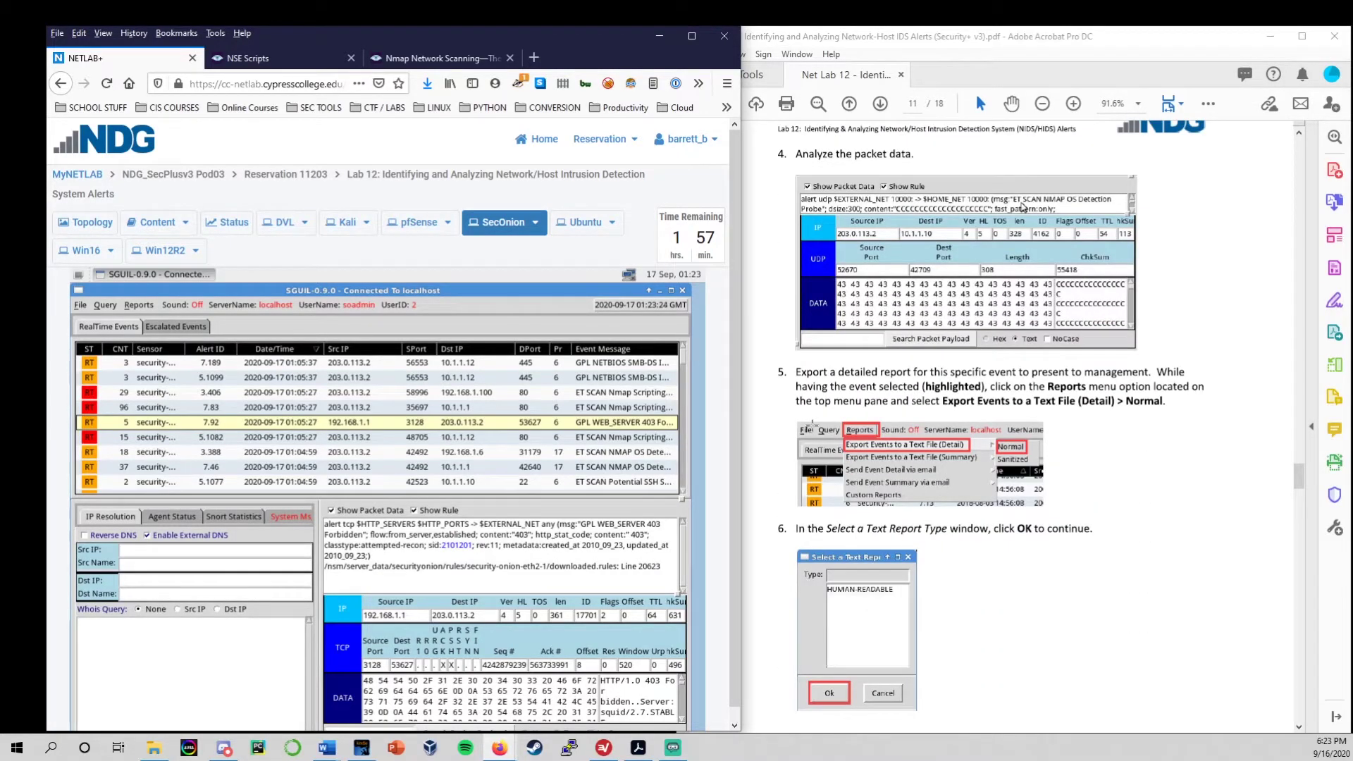
pyautogui.scroll(5, 811, 424)
pyautogui.scroll(-2, 812, 425)
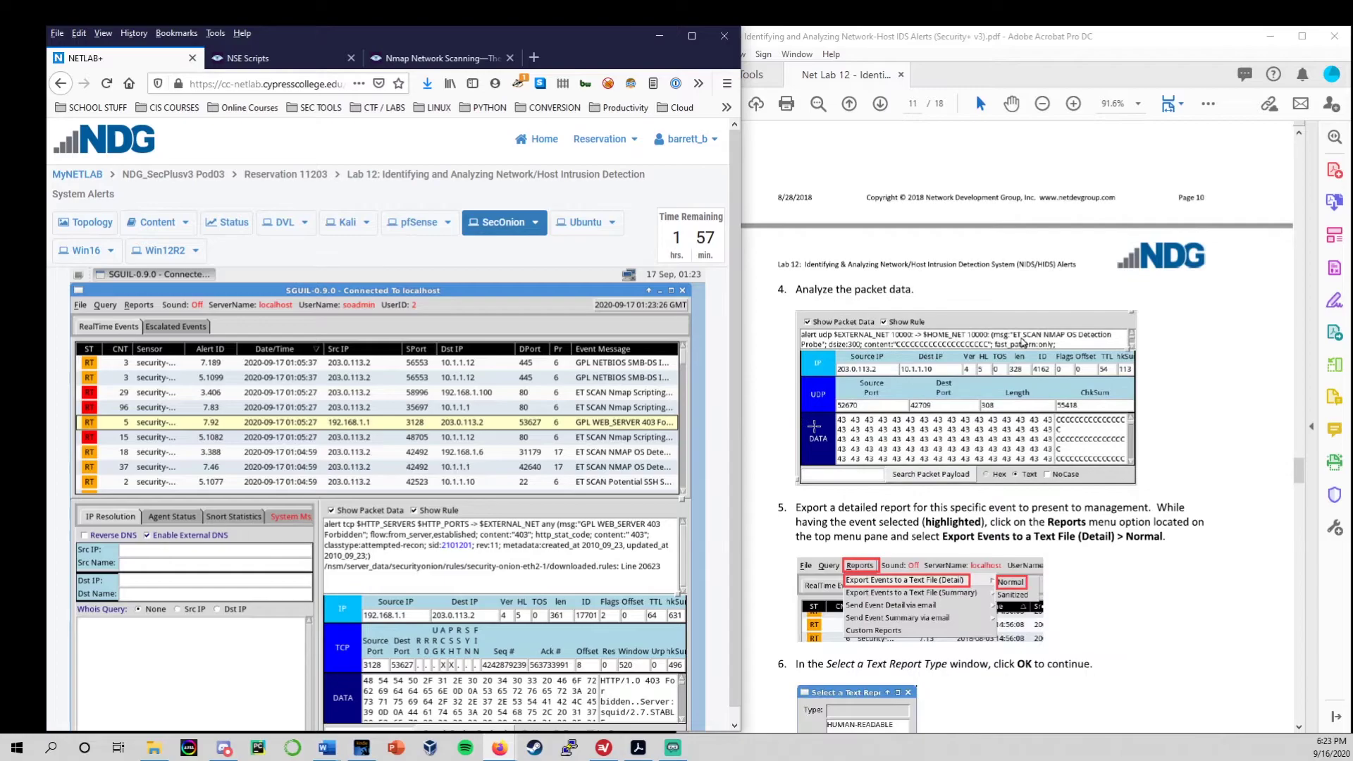
pyautogui.scroll(-1, 814, 427)
pyautogui.scroll(15, 903, 395)
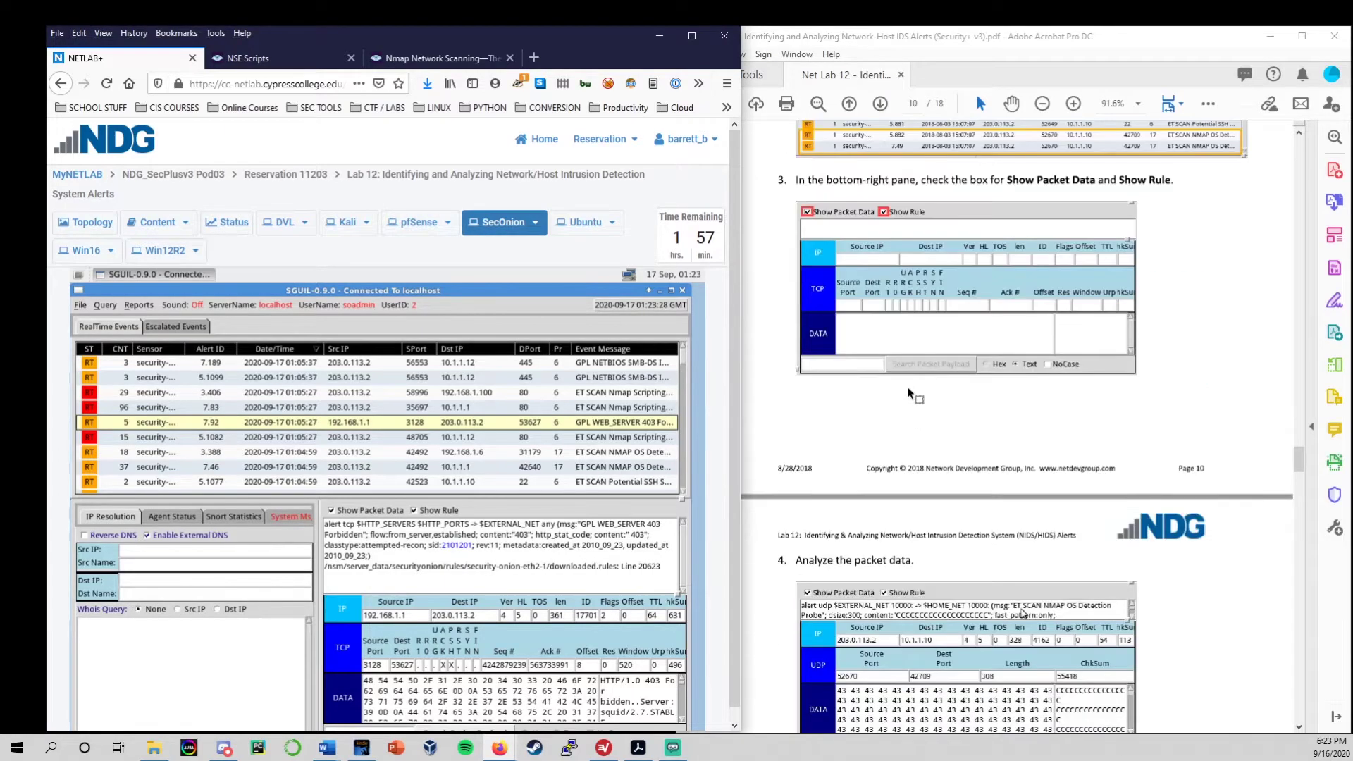
pyautogui.scroll(-15, 913, 386)
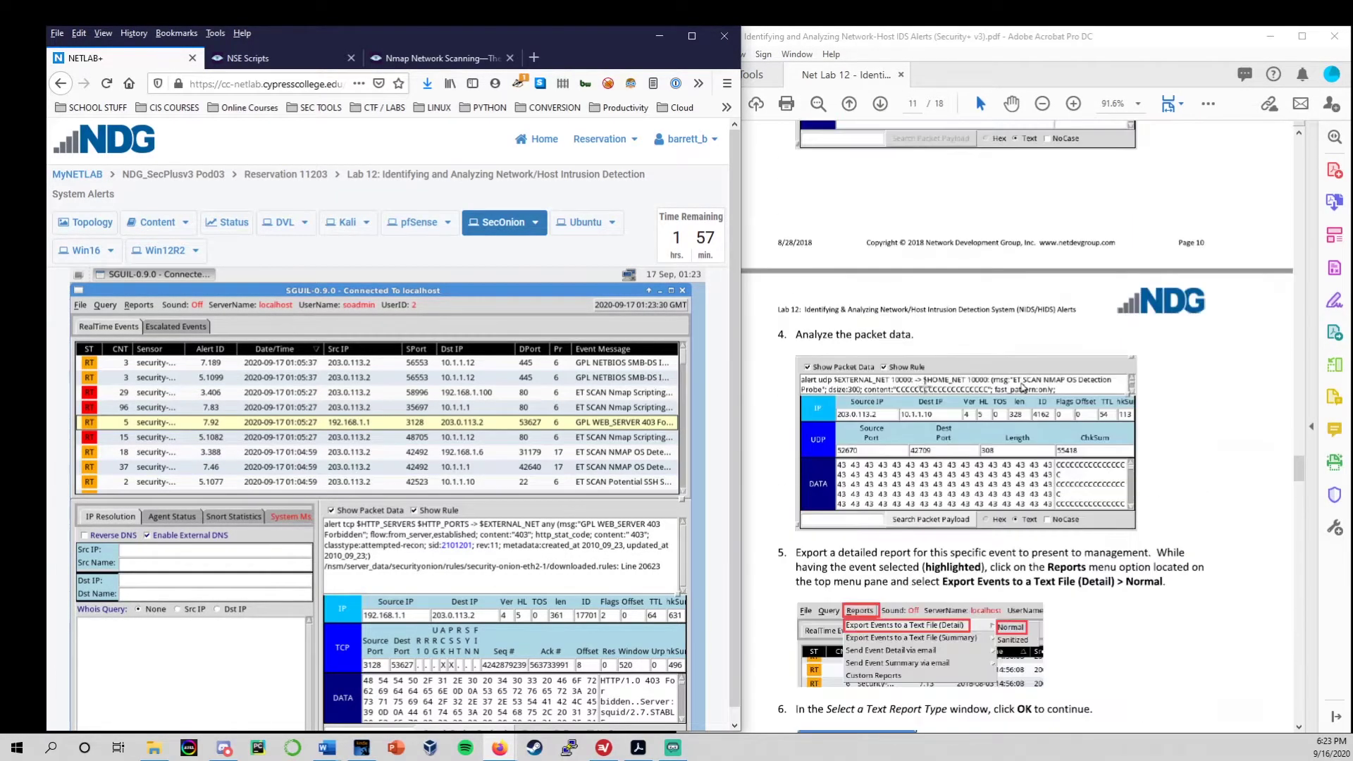
# Step: Select all 2020-09-17 events in the real-time list, from alert 7.189 through alert 5.1050
pyautogui.click(288, 375)
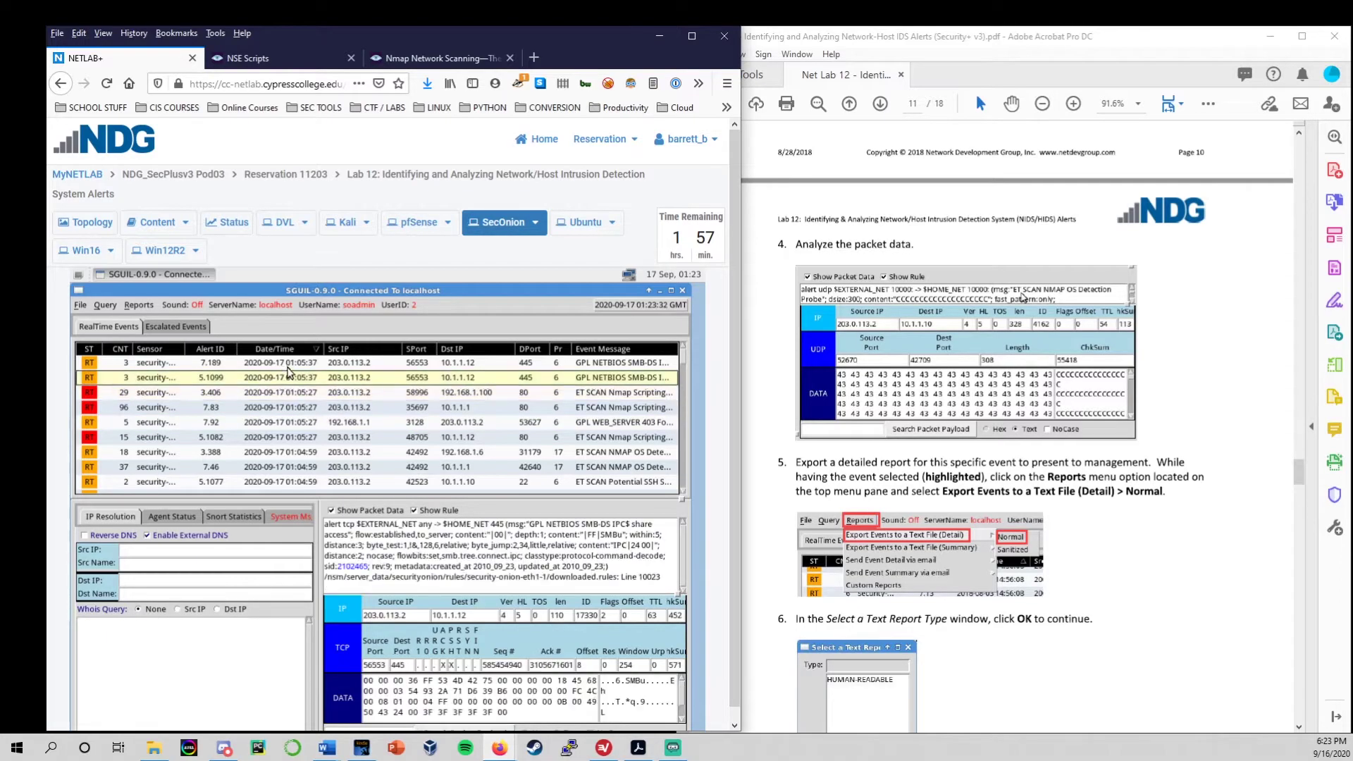
pyautogui.click(292, 363)
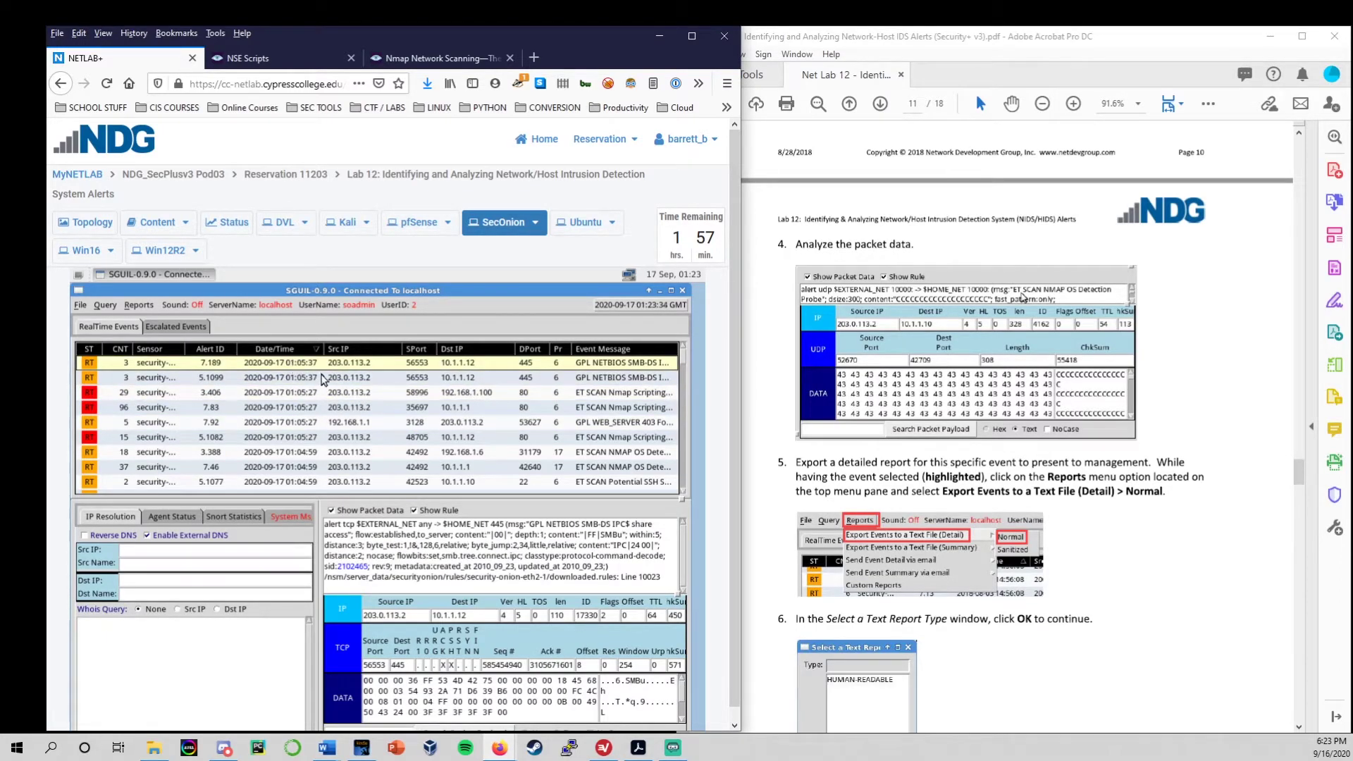
pyautogui.click(305, 379)
pyautogui.click(305, 366)
pyautogui.scroll(-5, 303, 381)
pyautogui.scroll(-5, 301, 386)
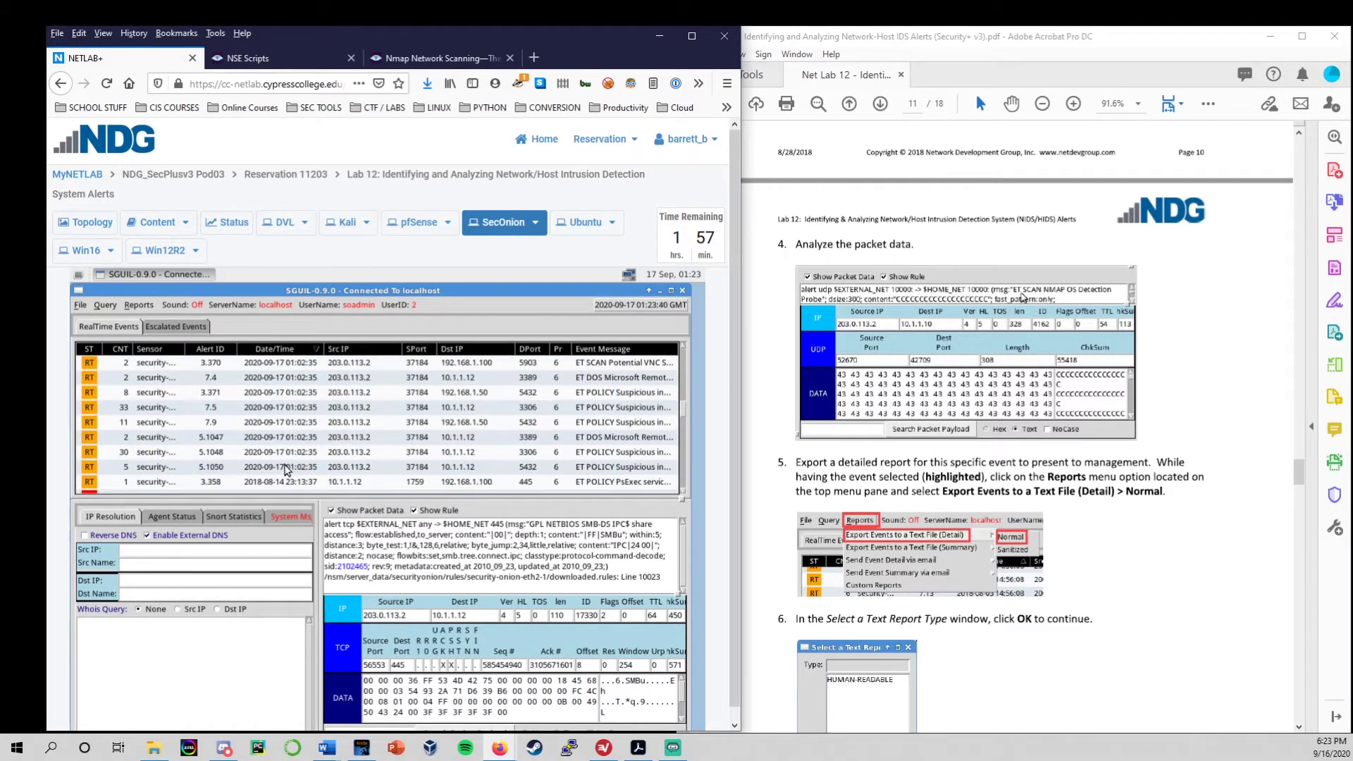
pyautogui.keyDown('shift'); pyautogui.click(287, 467); pyautogui.keyUp('shift')
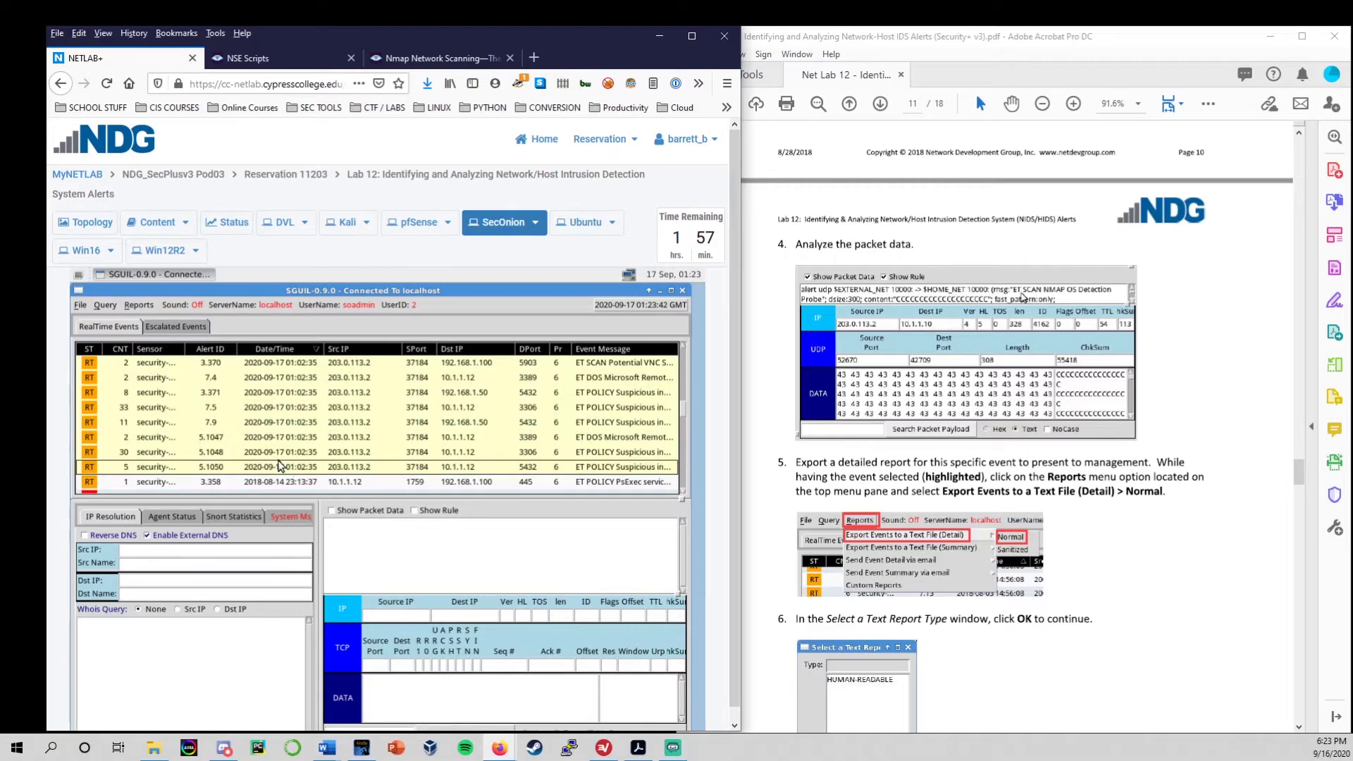
pyautogui.scroll(10, 280, 466)
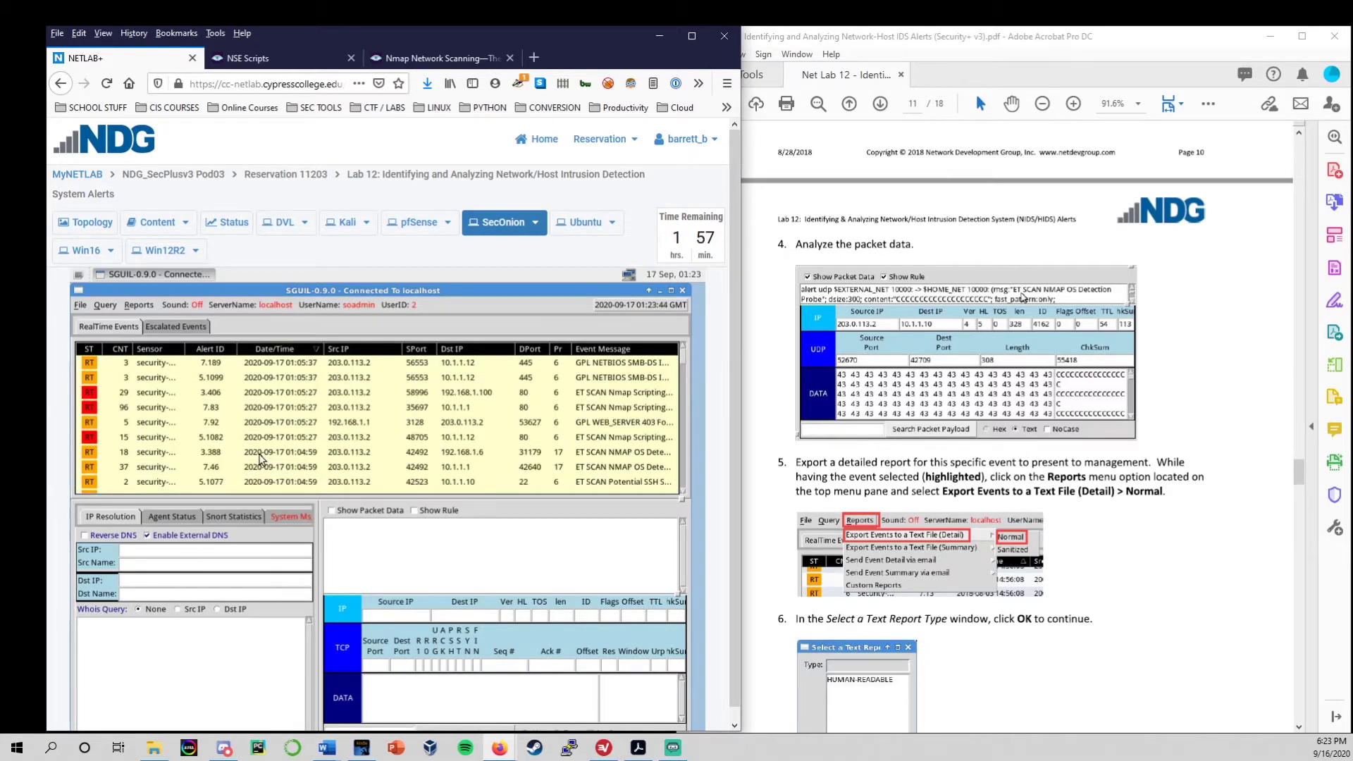
# Step: Export the selected events as a normal detailed text report in the human-readable type, saved as report1 in /home/soadmin
pyautogui.click(147, 304)
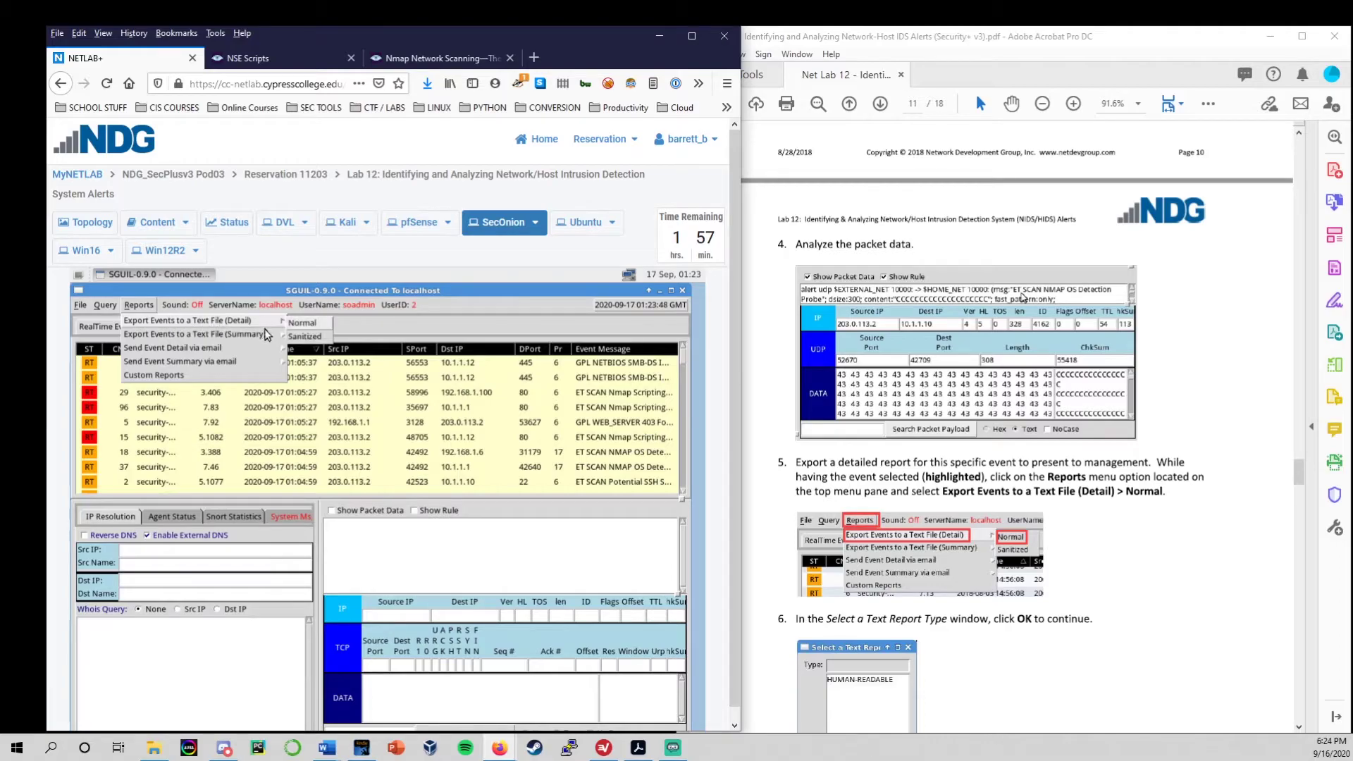
pyautogui.click(302, 323)
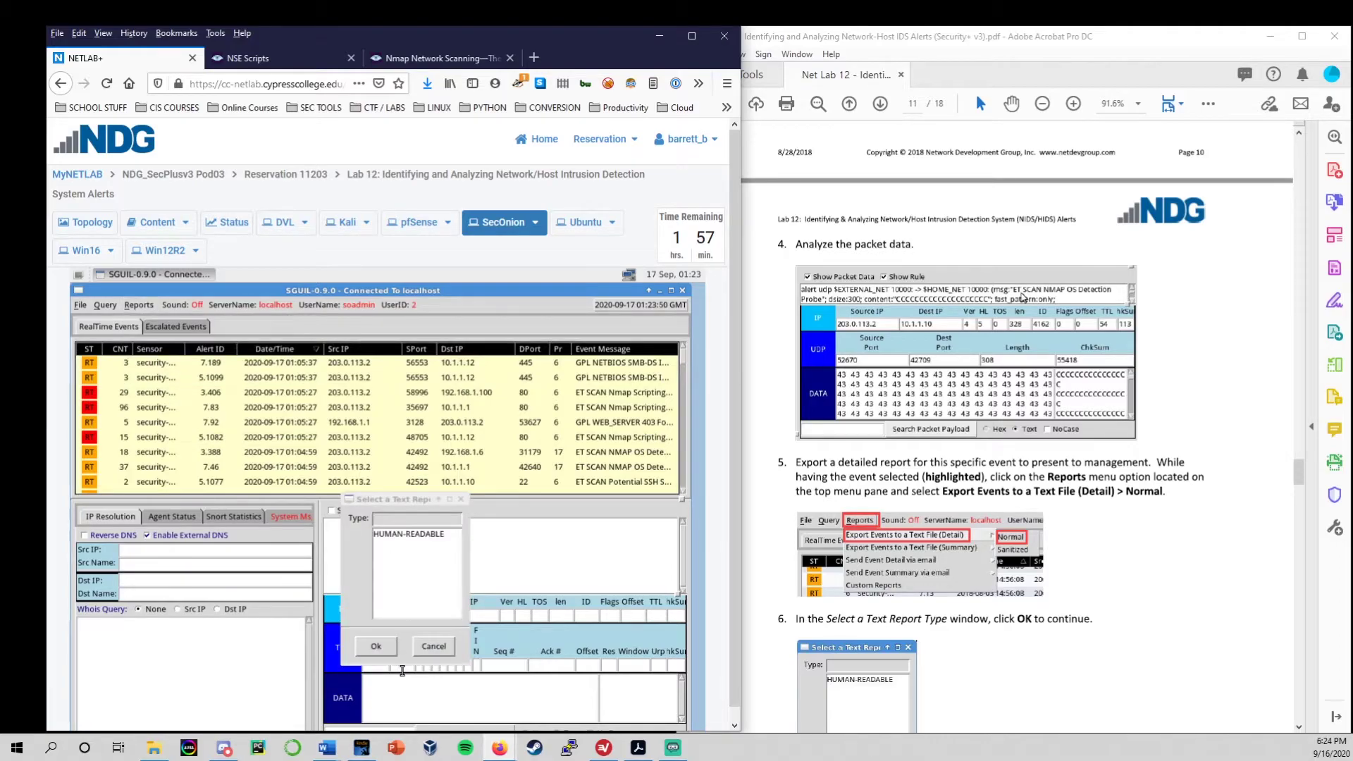
pyautogui.click(375, 646)
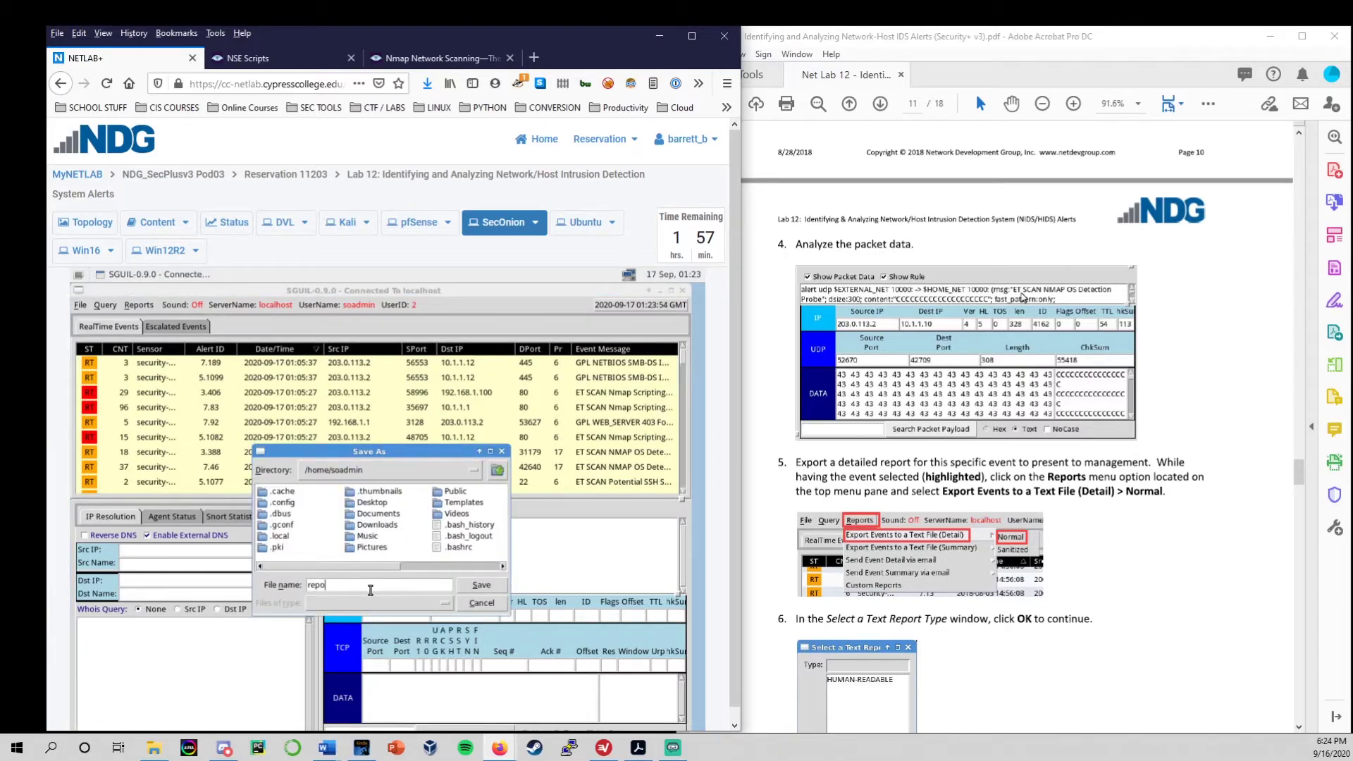
pyautogui.press('Return')
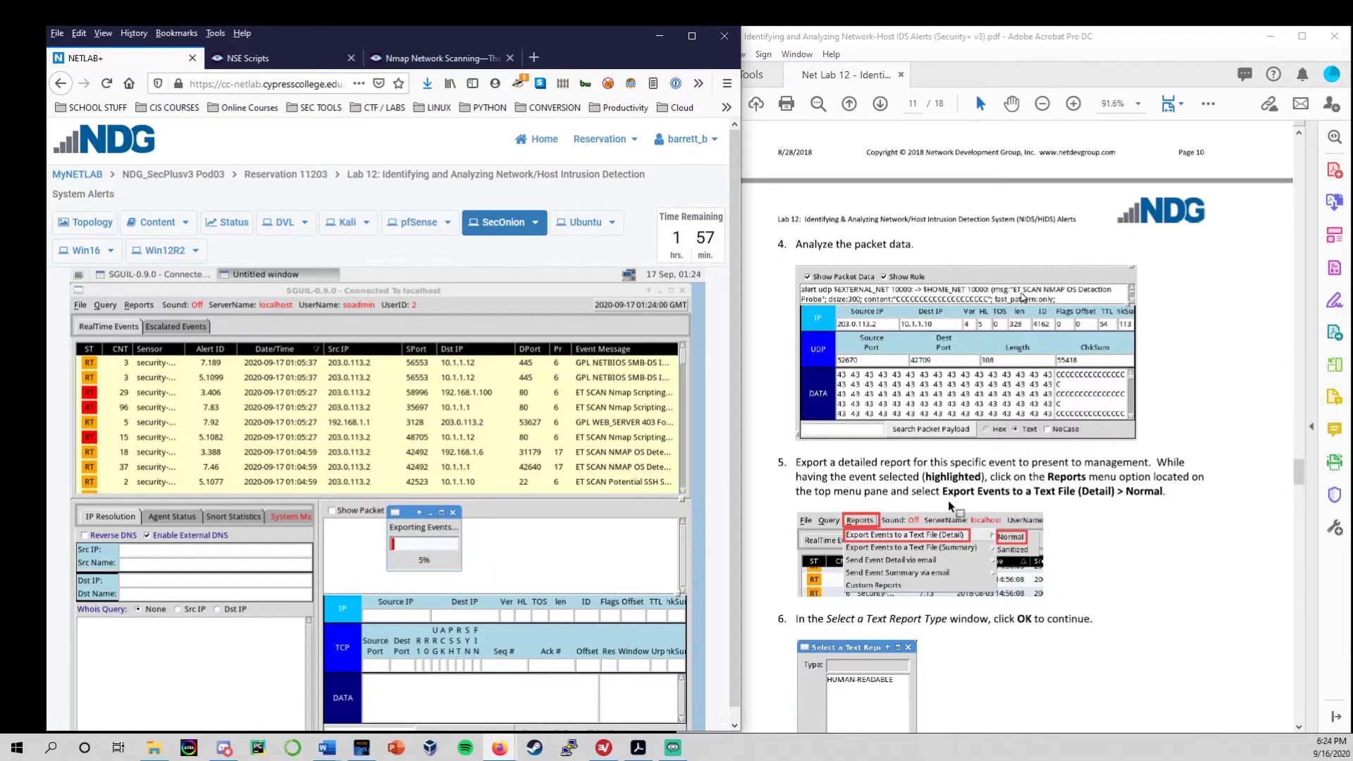
pyautogui.scroll(-4, 956, 506)
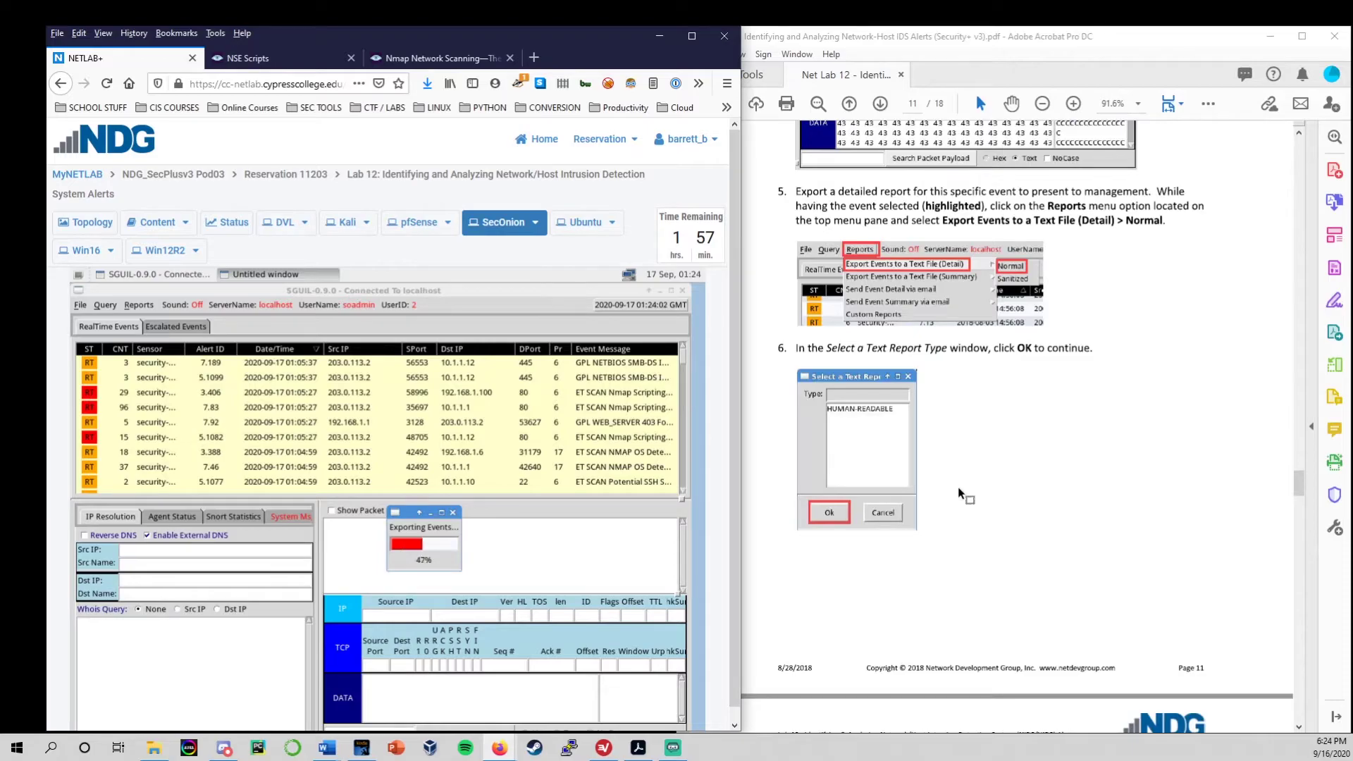
pyautogui.scroll(-8, 957, 495)
pyautogui.scroll(-4, 959, 493)
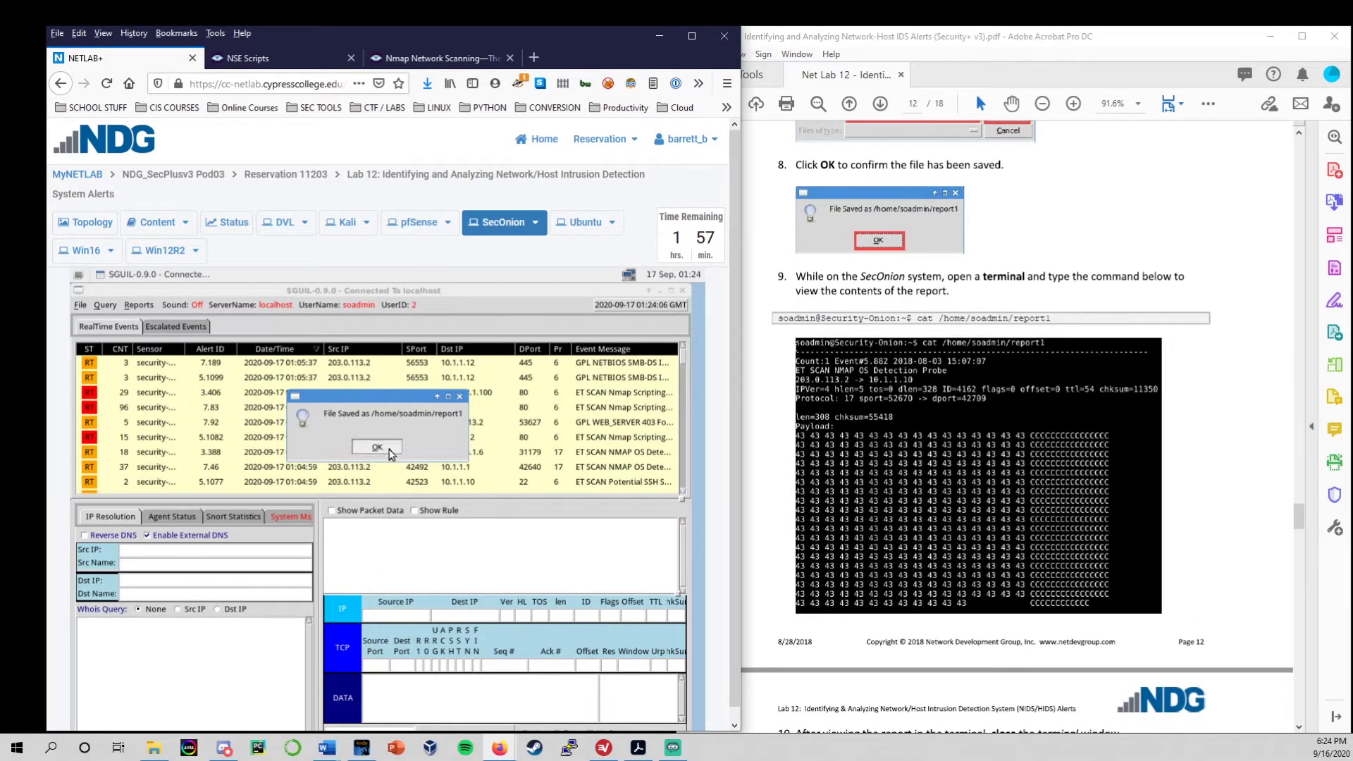
pyautogui.click(361, 448)
# Step: Open a terminal on SecOnion, list the home directory with ls -l, and highlight the report1 file
pyautogui.click(79, 274)
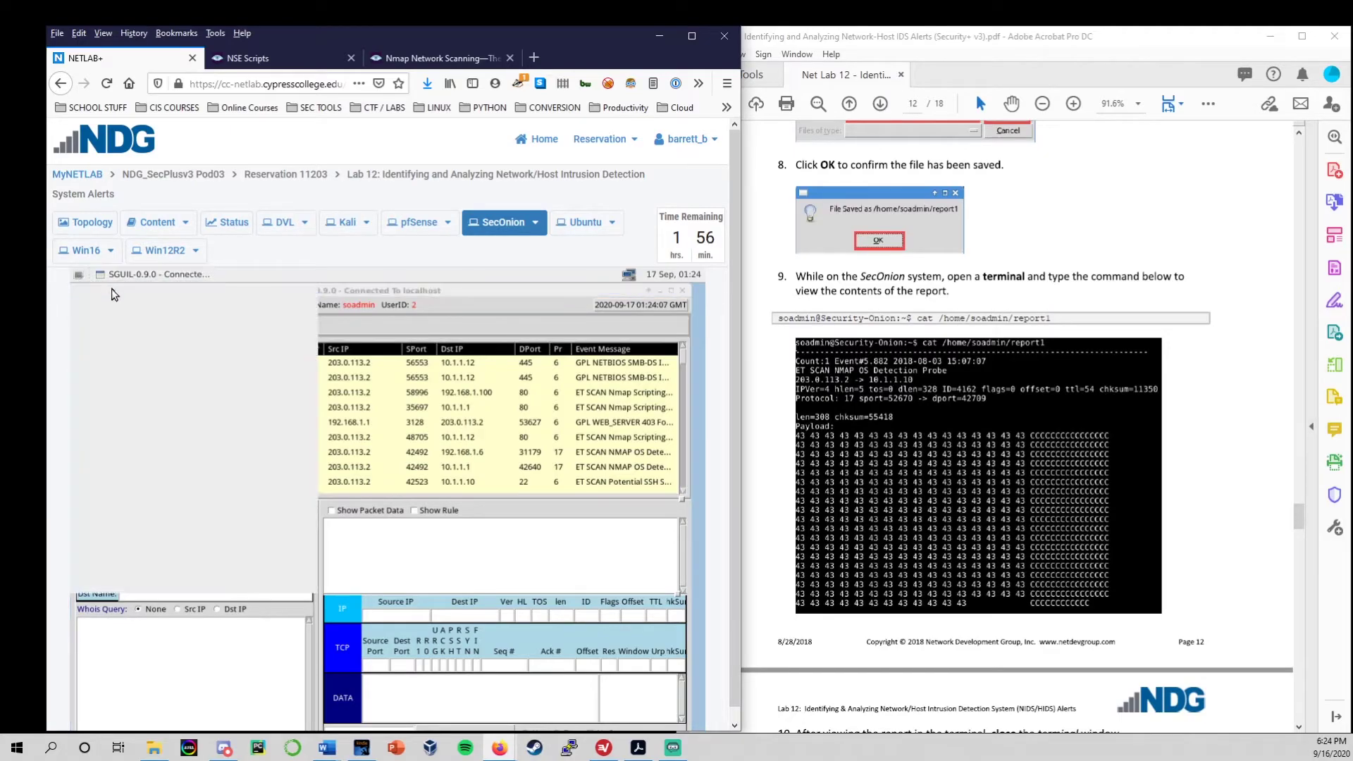
pyautogui.click(124, 379)
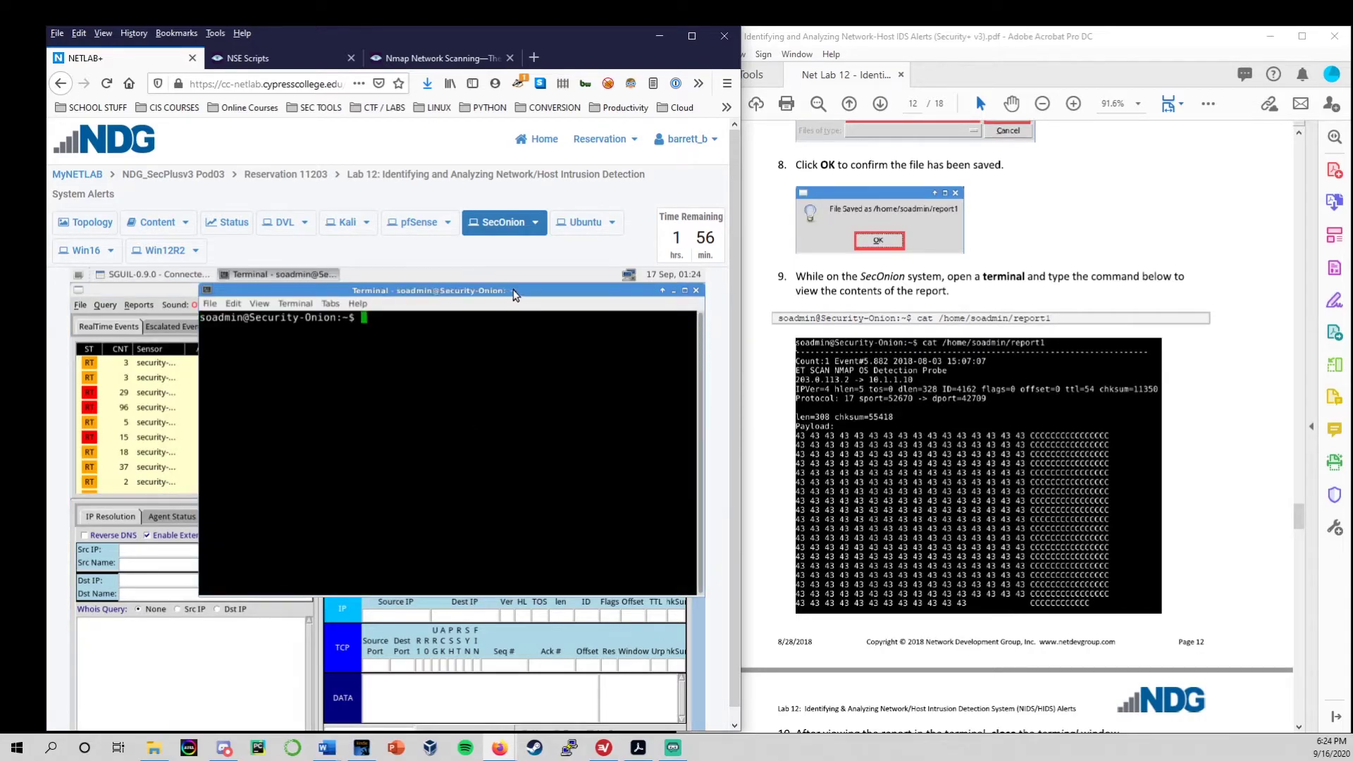
pyautogui.moveTo(515, 293); pyautogui.dragTo(483, 384)
pyautogui.write('ls -l')
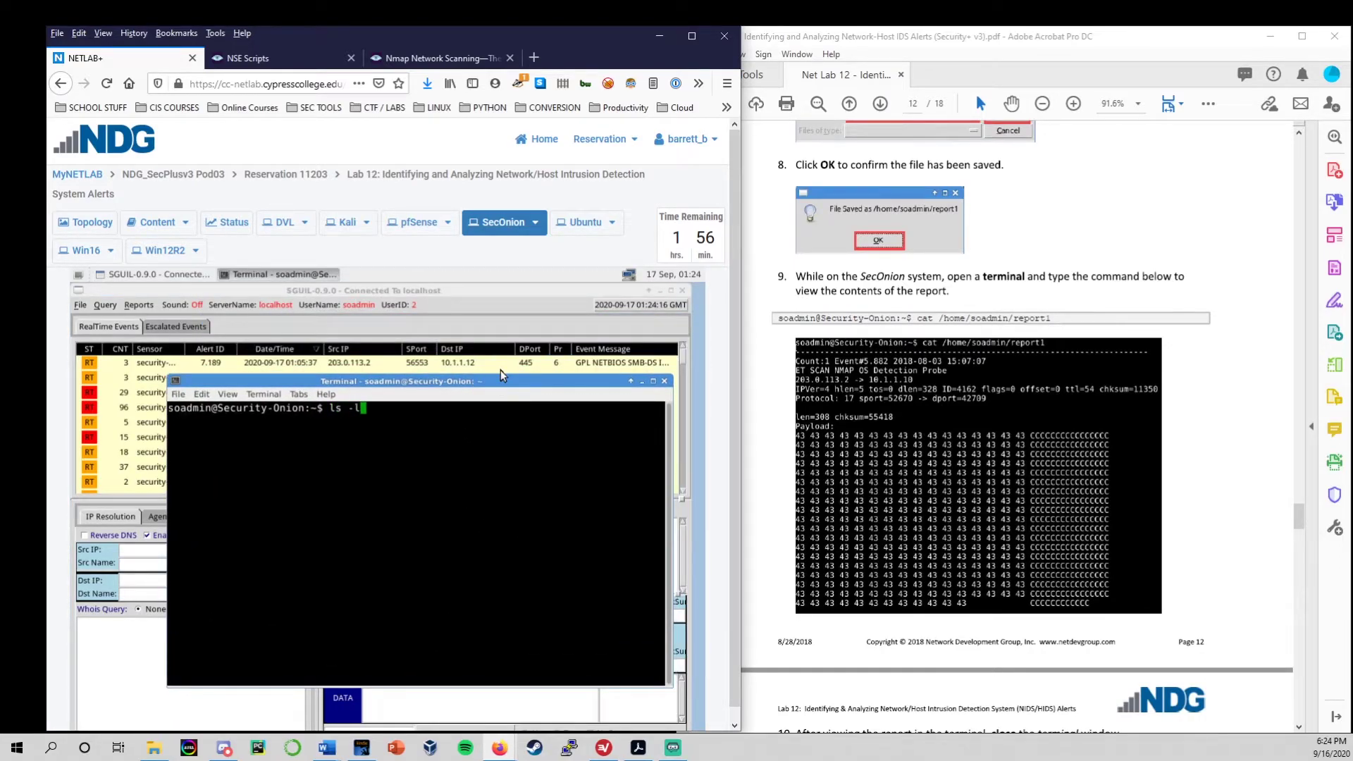
pyautogui.press('Return')
pyautogui.moveTo(509, 502); pyautogui.dragTo(461, 502)
pyautogui.click(355, 538)
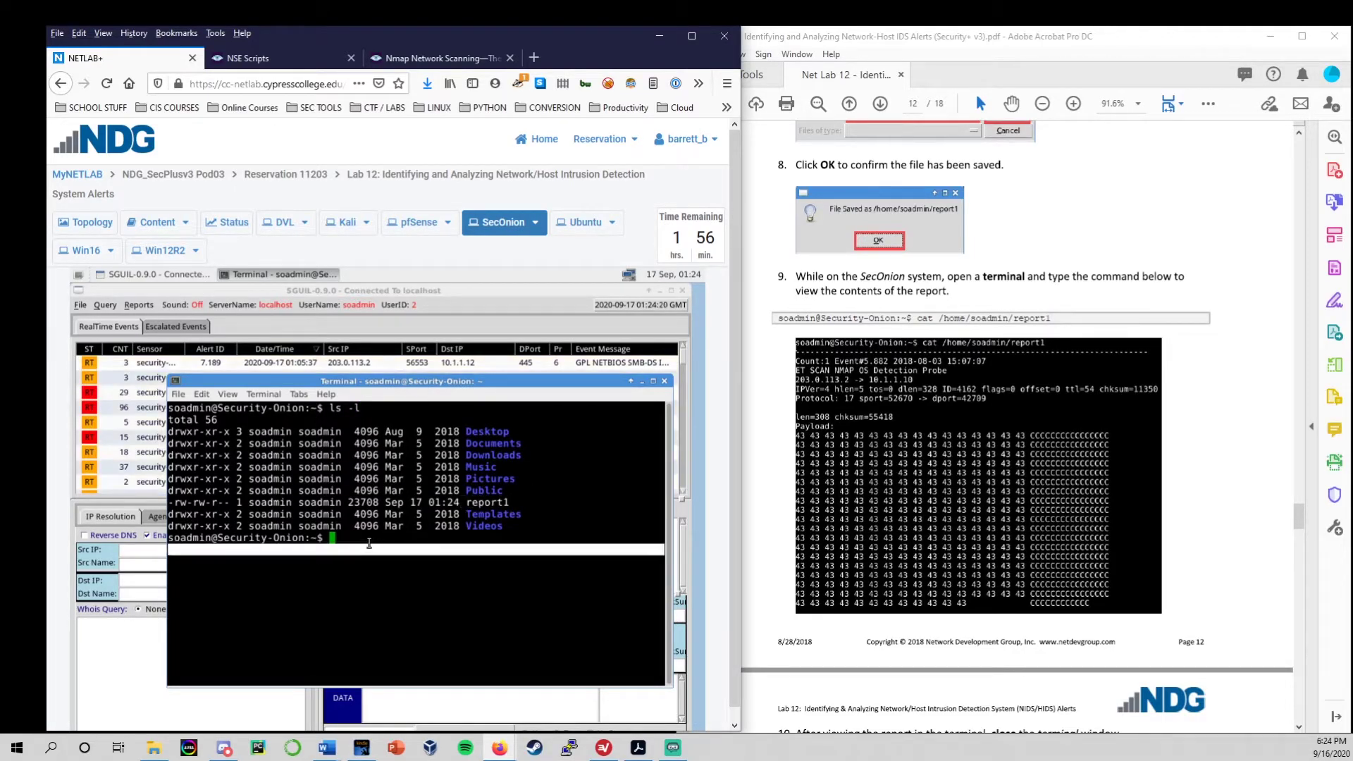
# Step: Display the exported report in the terminal with cat report1
pyautogui.write('cat report1')
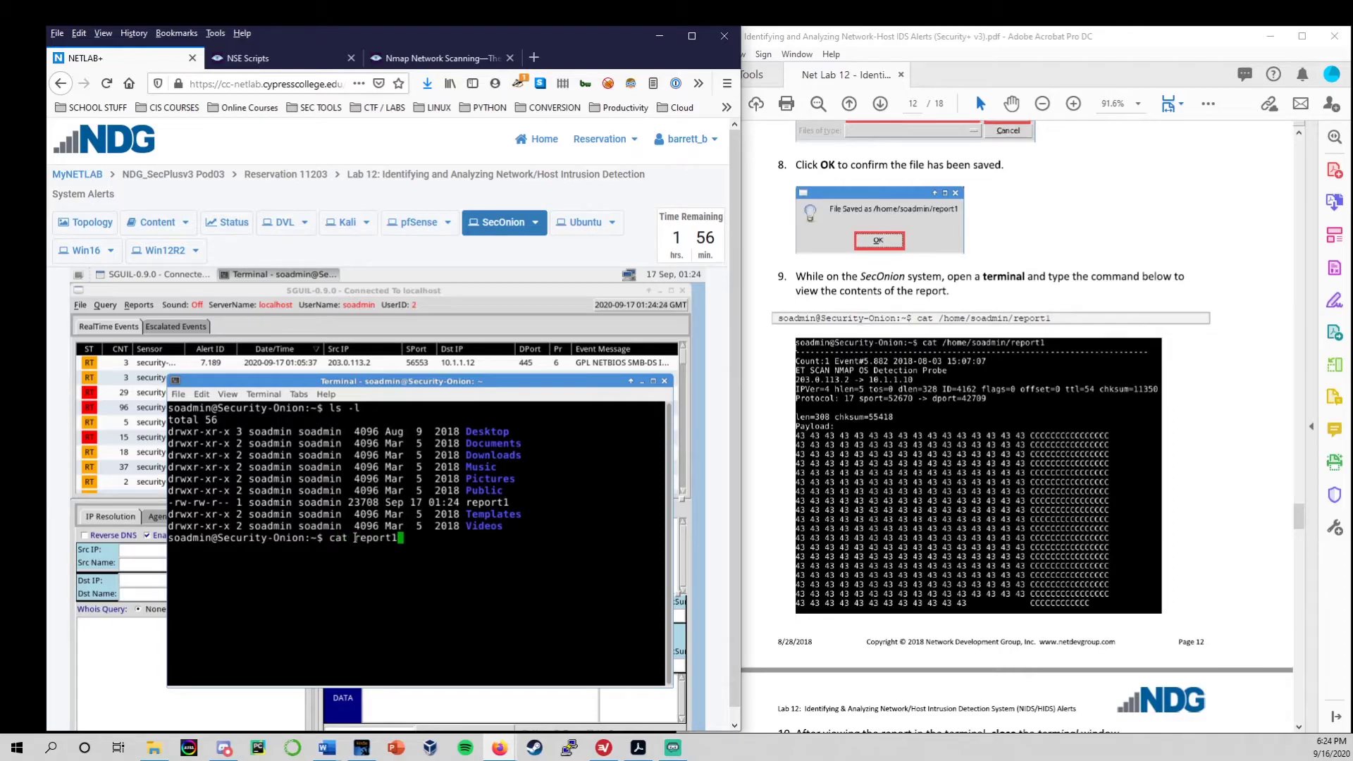
pyautogui.moveTo(347, 540)
pyautogui.mouseDown()
pyautogui.moveTo(326, 542)
pyautogui.moveTo(349, 540)
pyautogui.mouseUp()
pyautogui.click(344, 539)
pyautogui.press('Return')
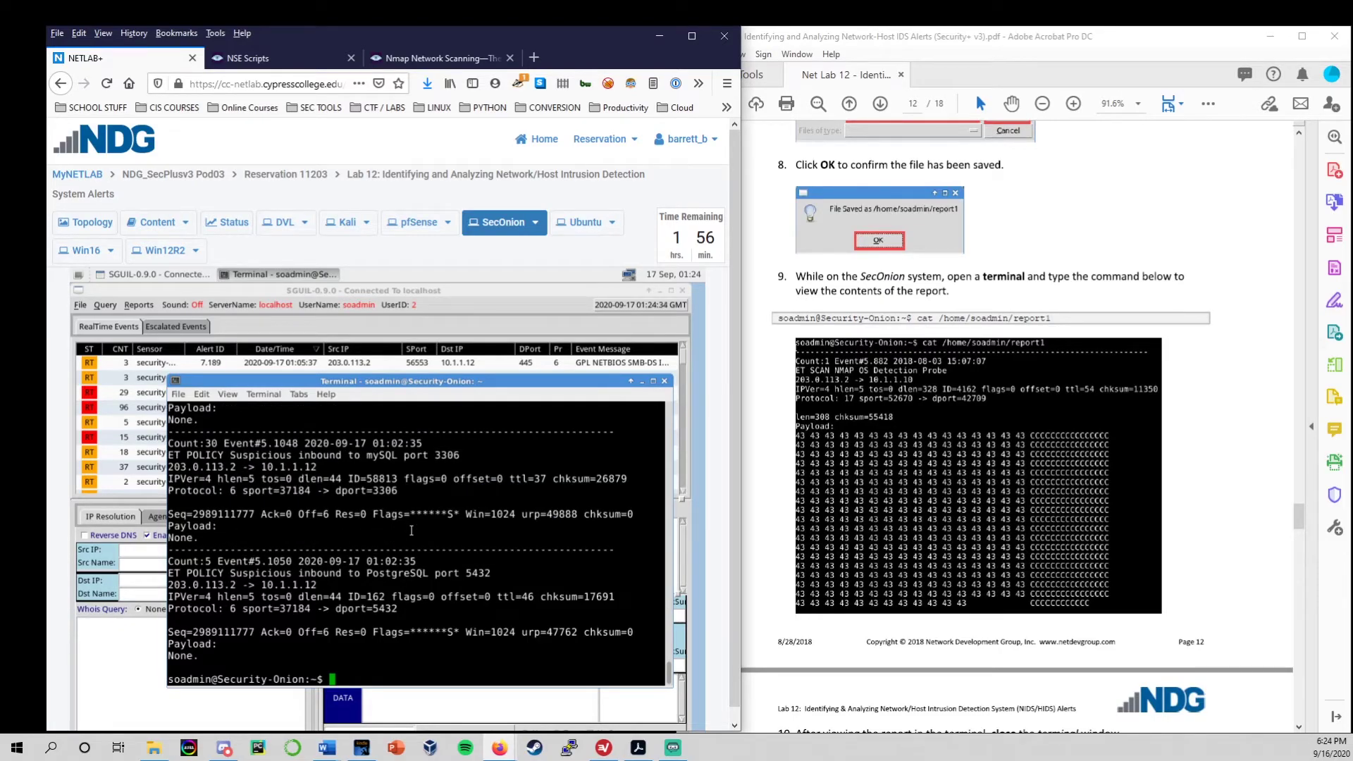
# Step: Review the last report entries, highlighting the suspicious inbound PostgreSQL message, its port 5432, and the mySQL message of event 5.1048
pyautogui.scroll(4, 312, 625)
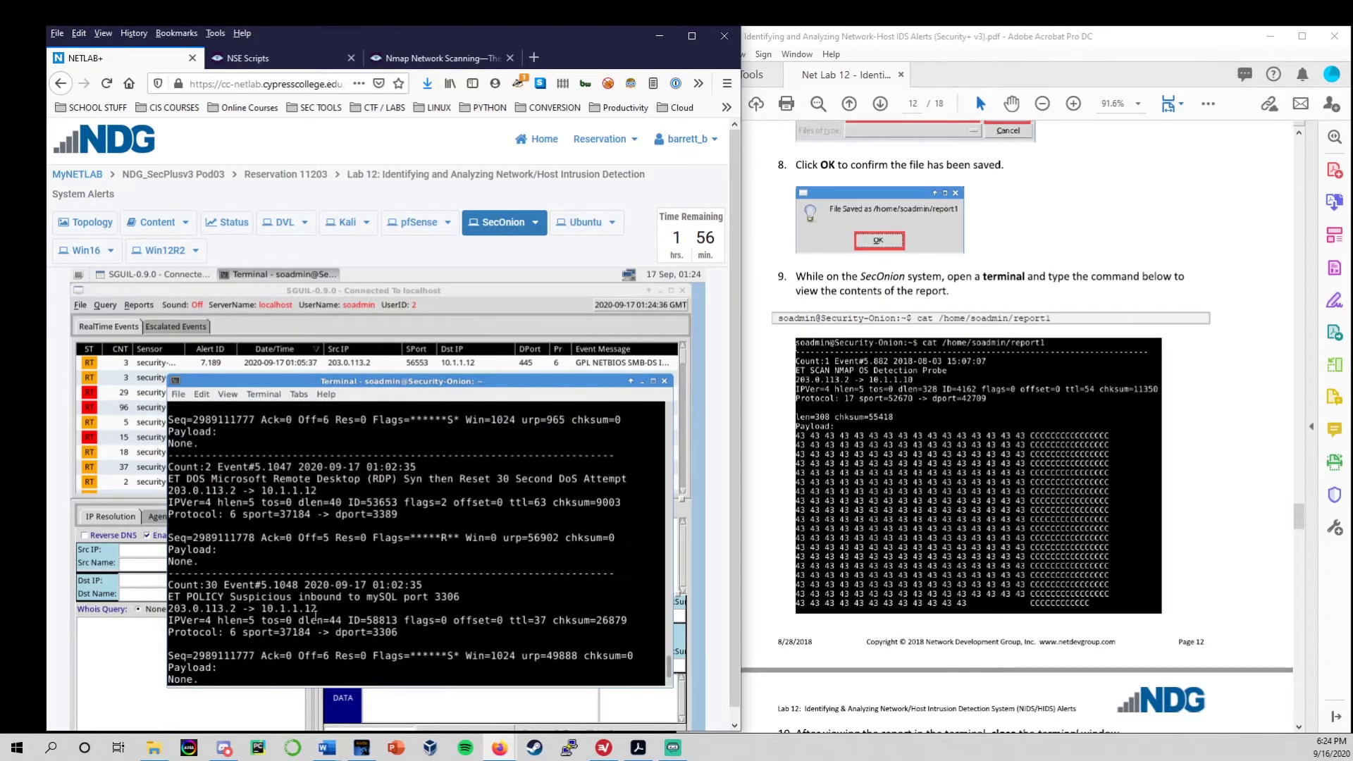
pyautogui.scroll(-4, 337, 639)
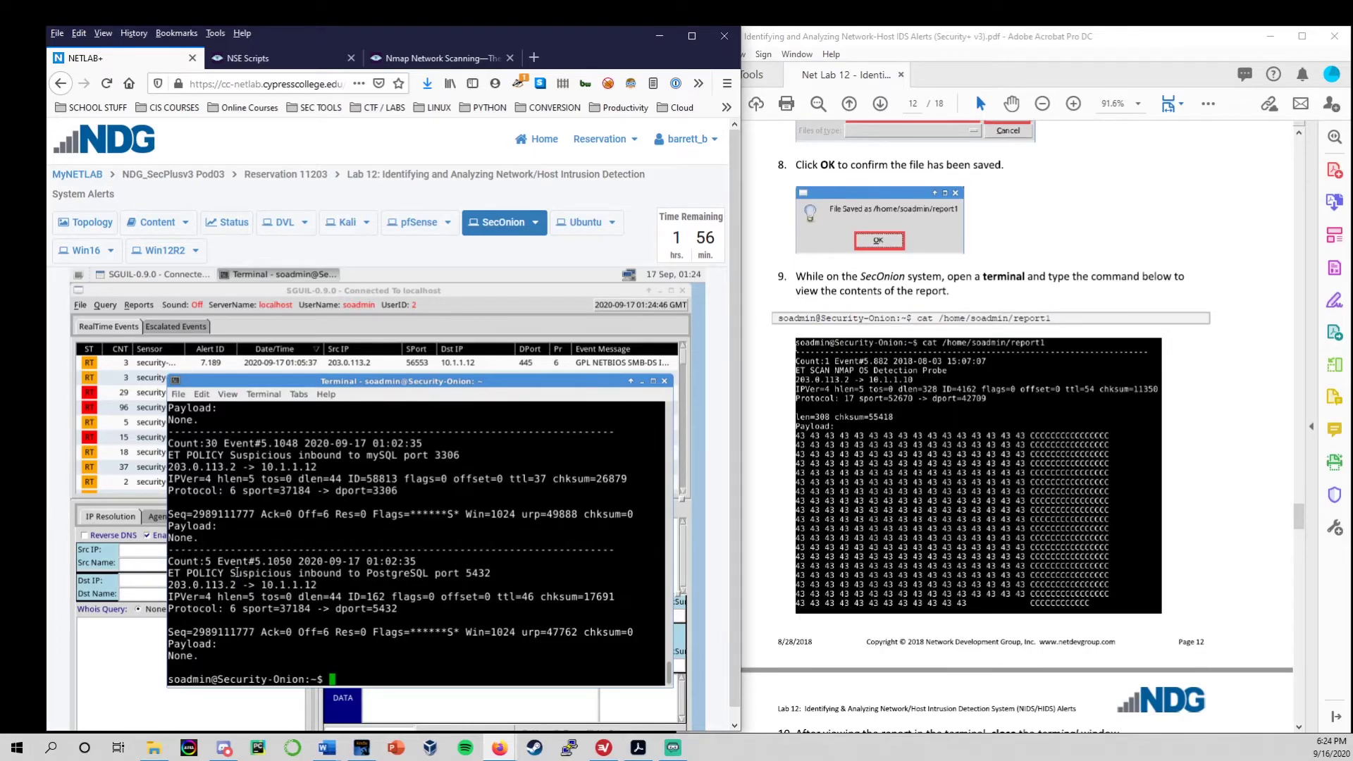
pyautogui.moveTo(236, 573); pyautogui.dragTo(427, 572)
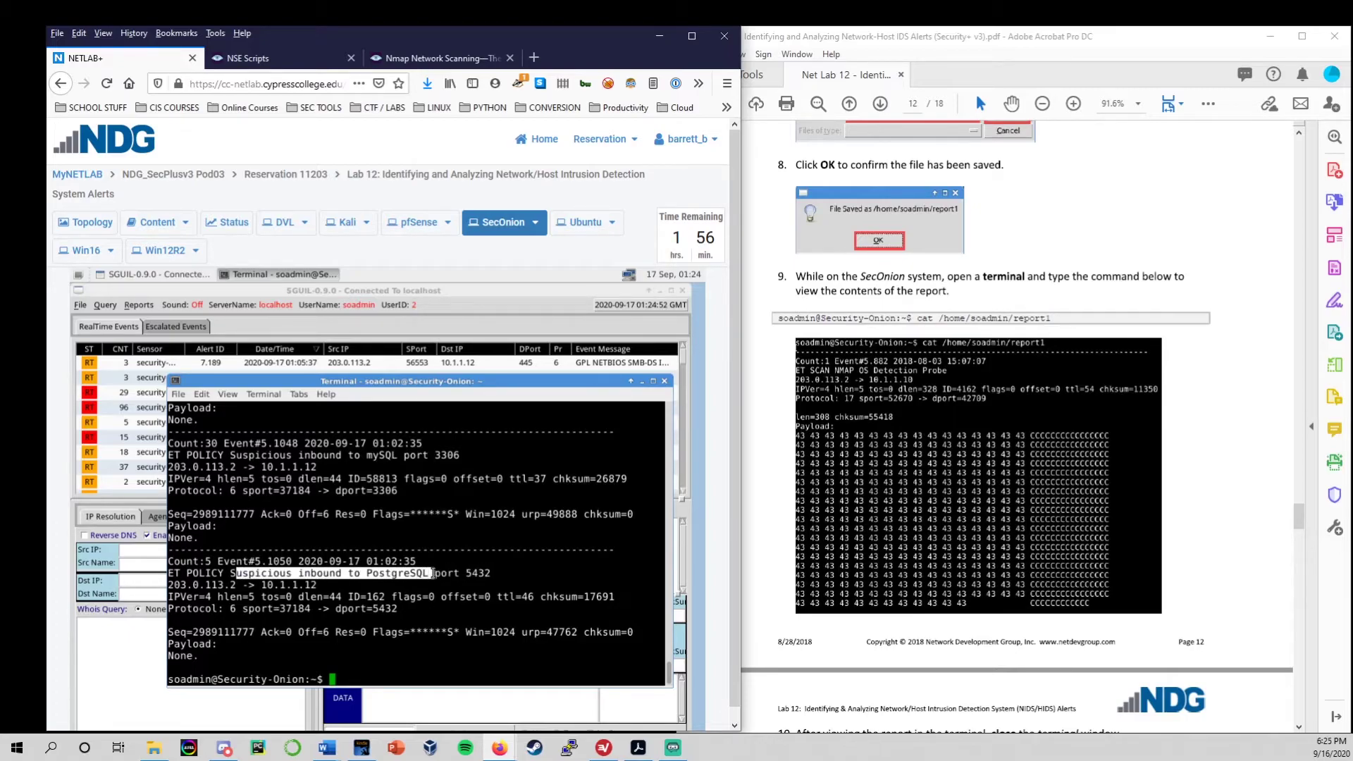
pyautogui.moveTo(492, 572); pyautogui.dragTo(466, 573)
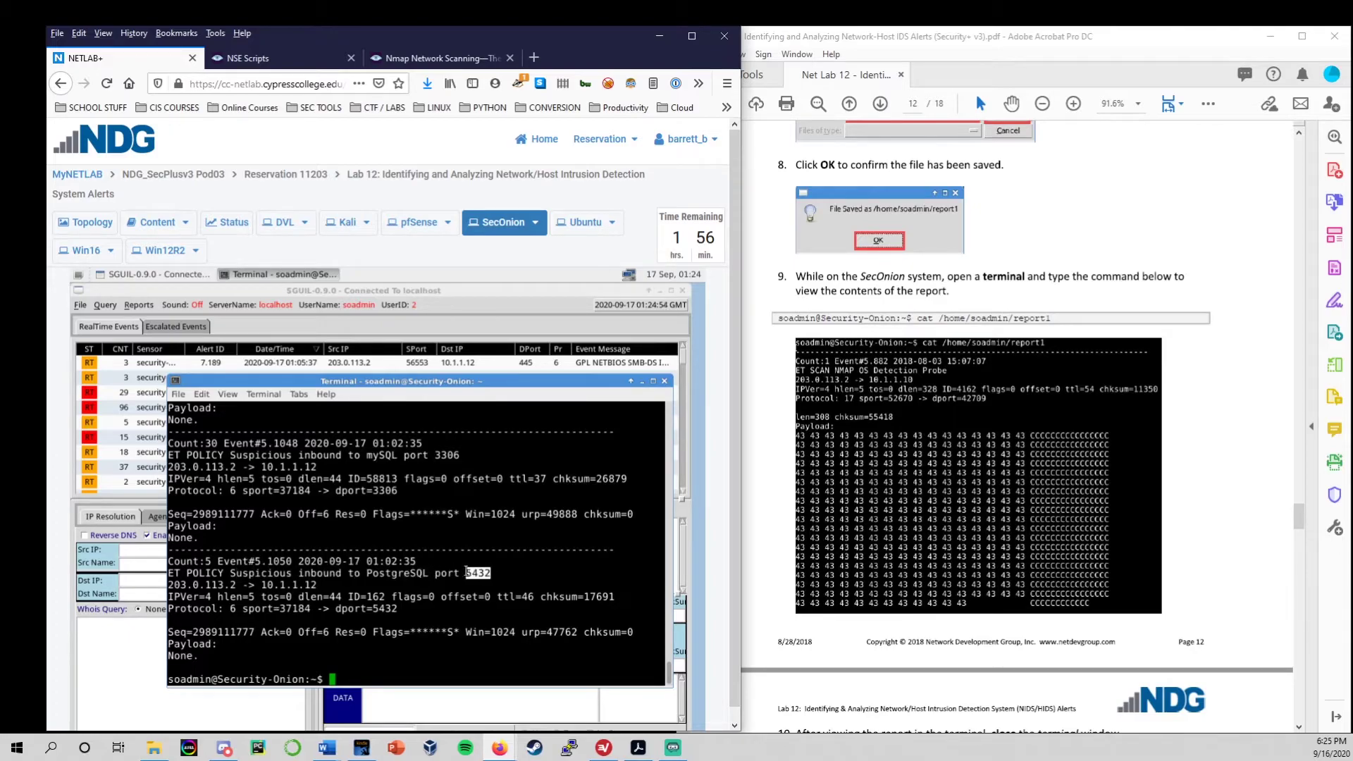
pyautogui.scroll(2, 454, 571)
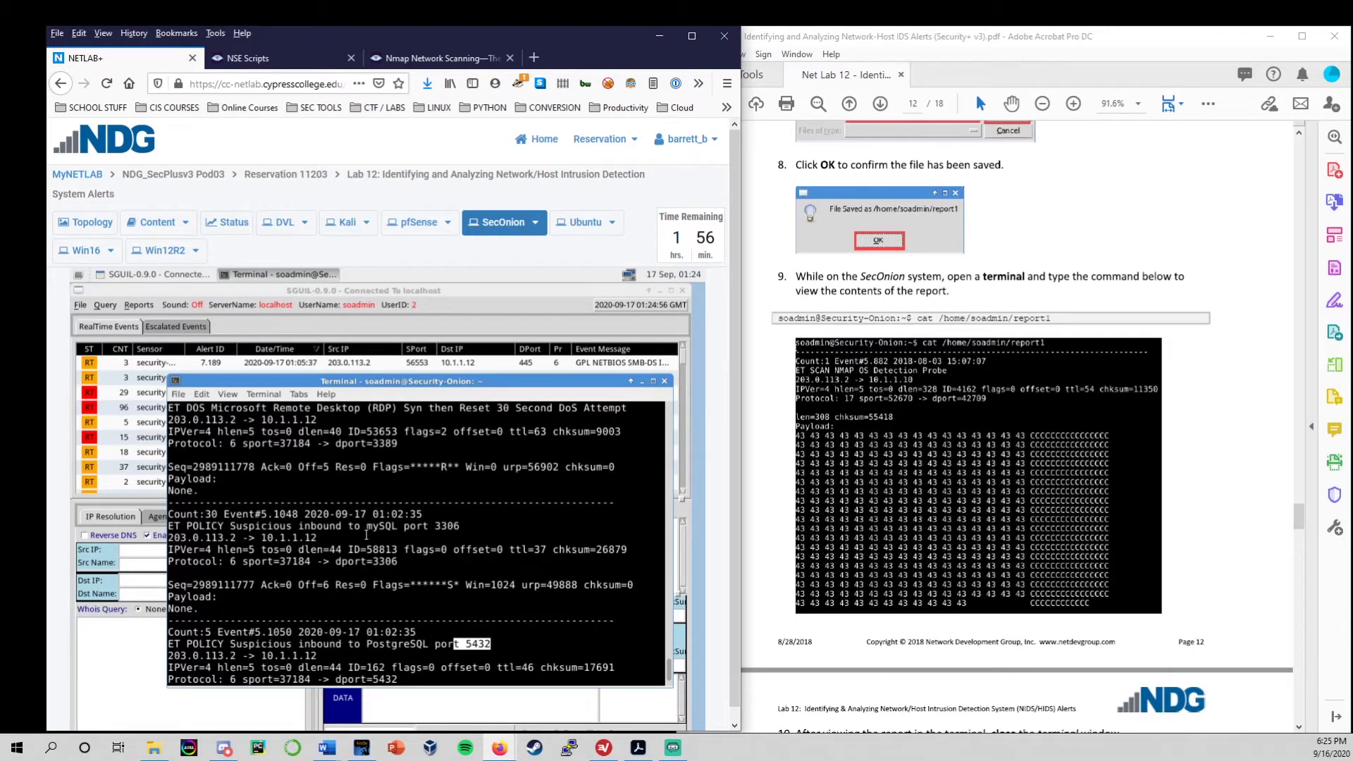
pyautogui.moveTo(287, 515); pyautogui.dragTo(406, 530)
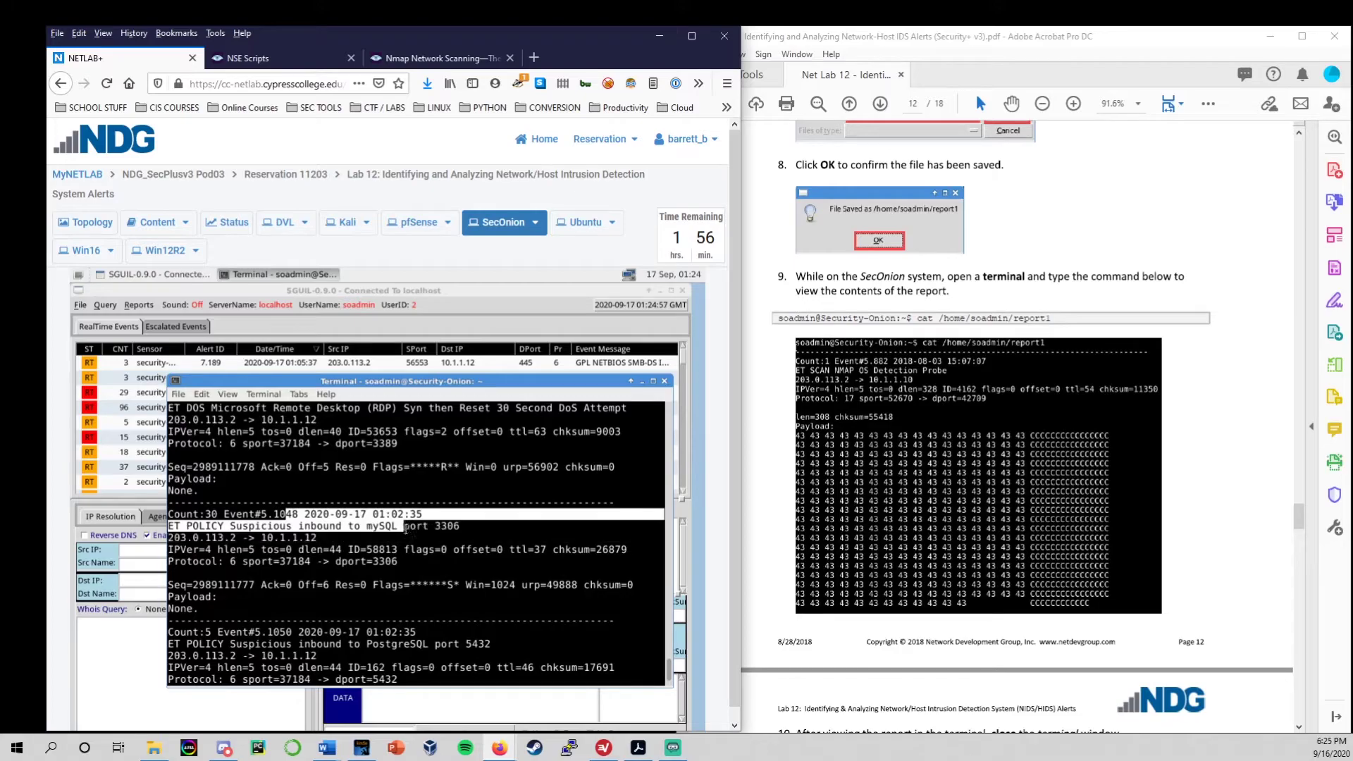
pyautogui.click(407, 527)
# Step: Highlight the Microsoft Remote Desktop (RDP) text in event 5.1047 and read the report entries above it
pyautogui.scroll(3, 406, 527)
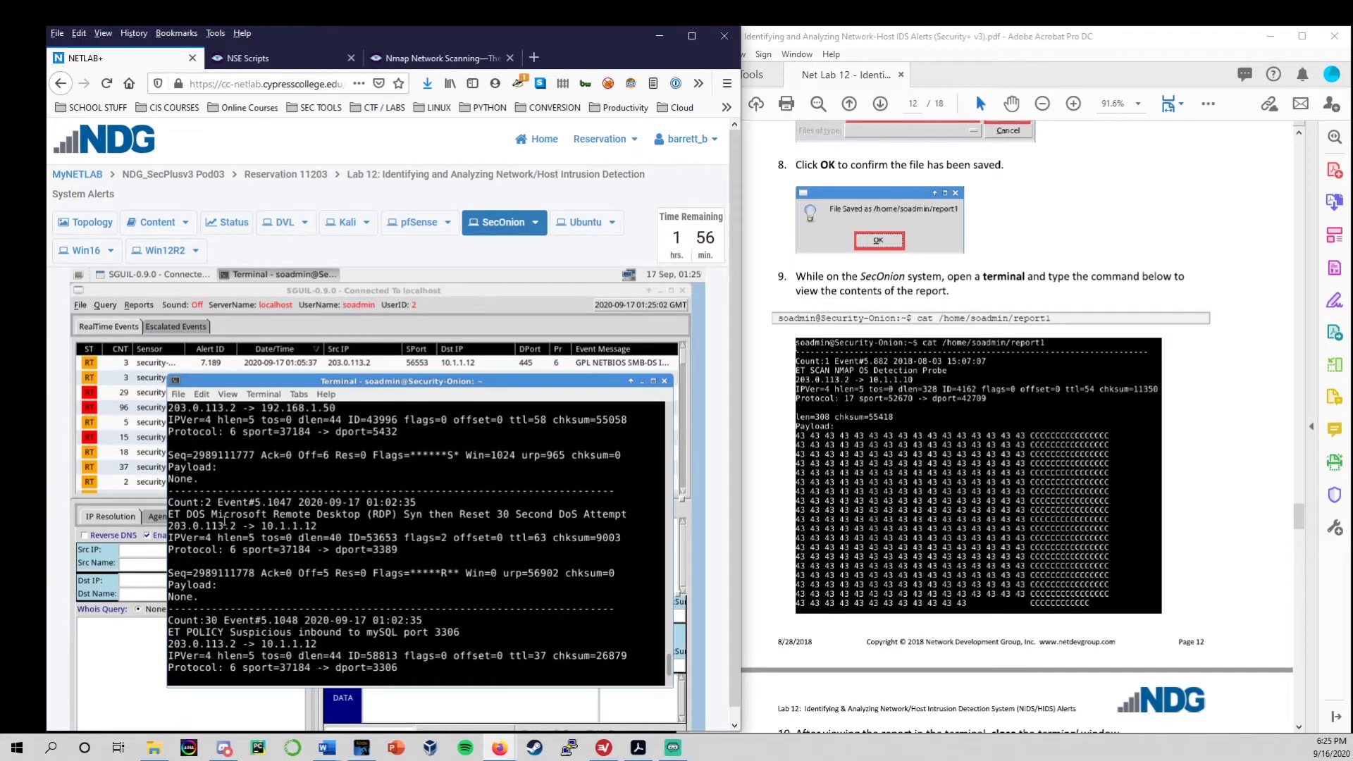
pyautogui.moveTo(211, 518); pyautogui.dragTo(416, 515)
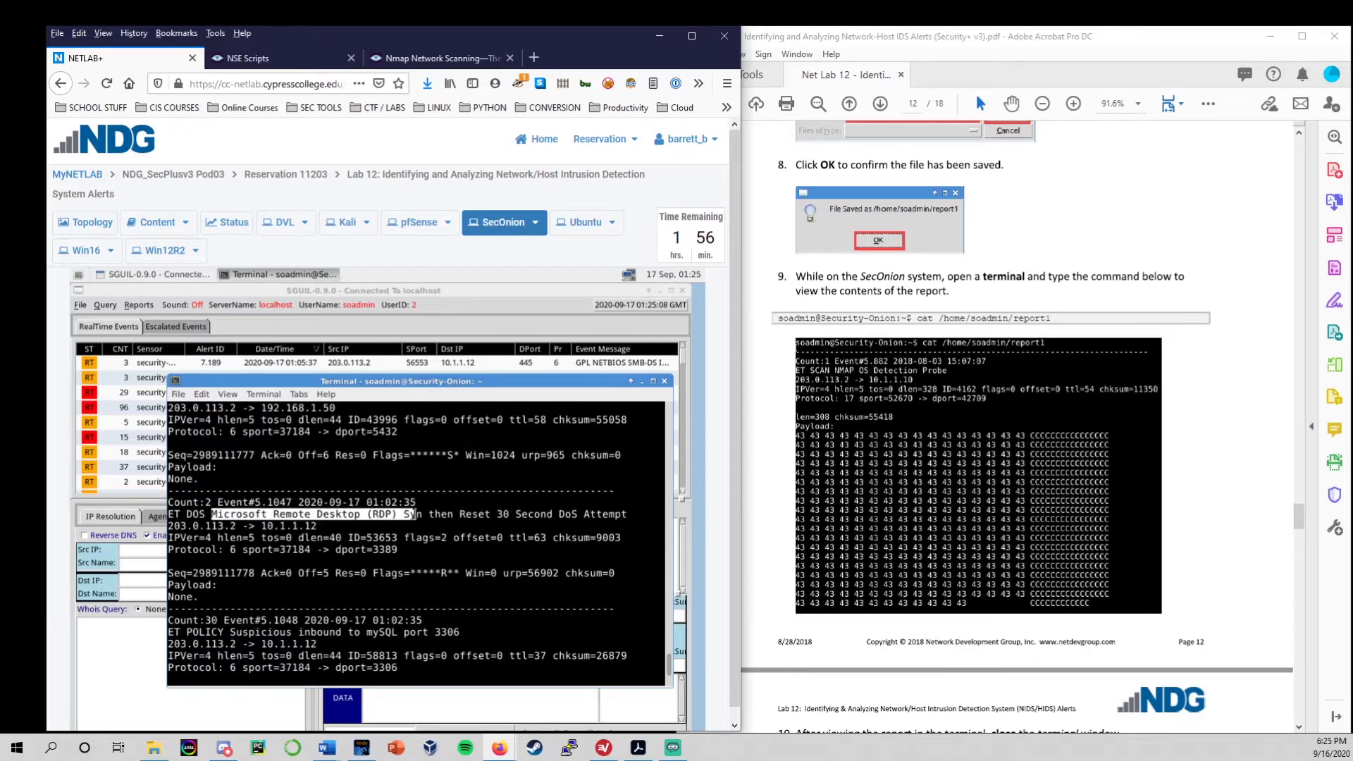
pyautogui.scroll(4, 528, 492)
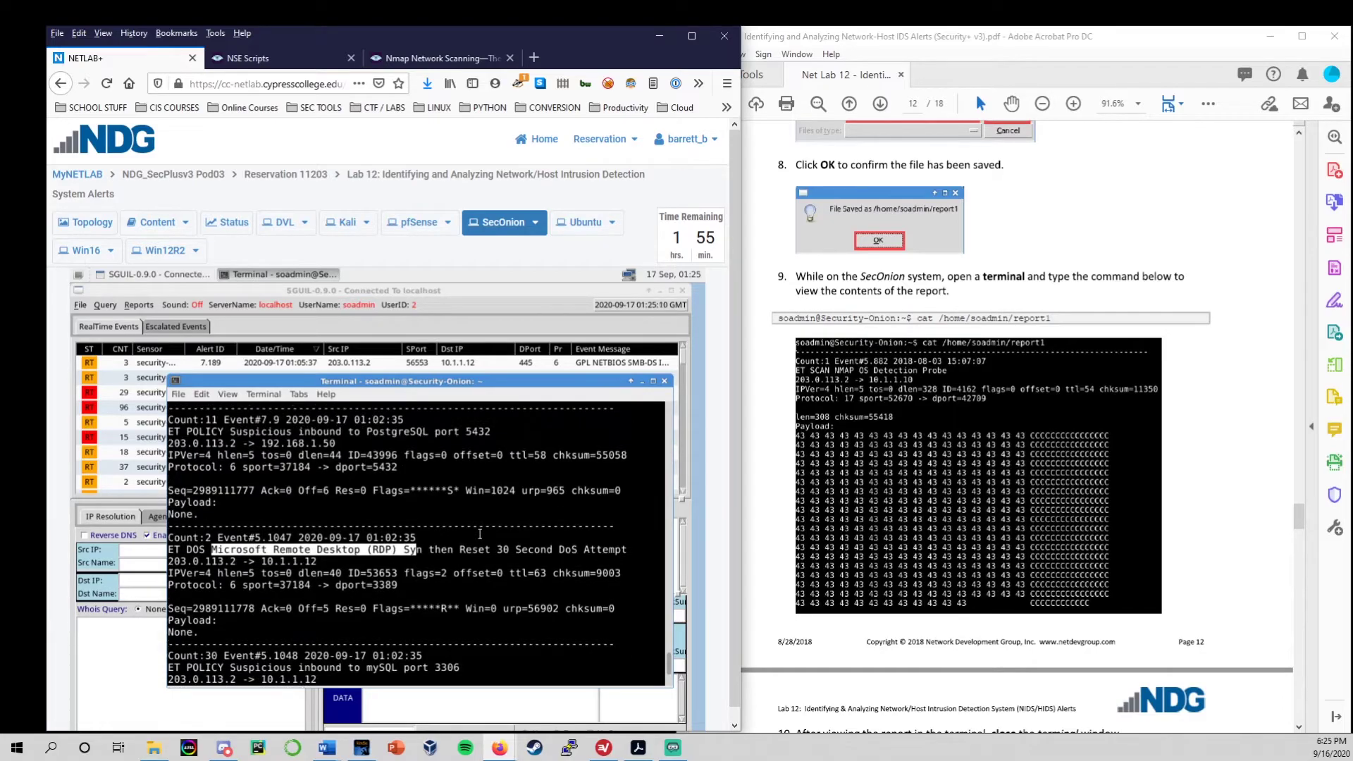
pyautogui.scroll(4, 478, 534)
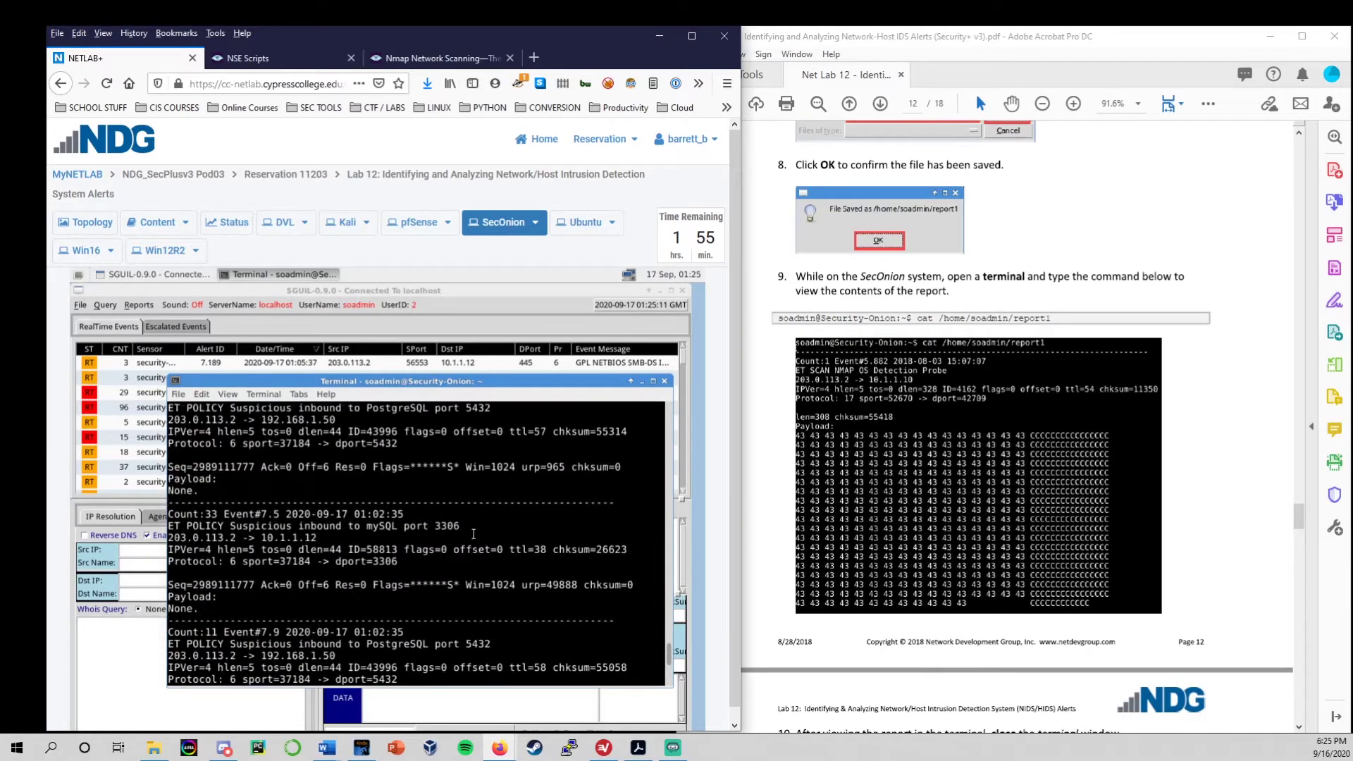
# Step: Review the scan and policy entries in the report and highlight the source address 203.0.113.2 of event 5.1056
pyautogui.scroll(5, 471, 536)
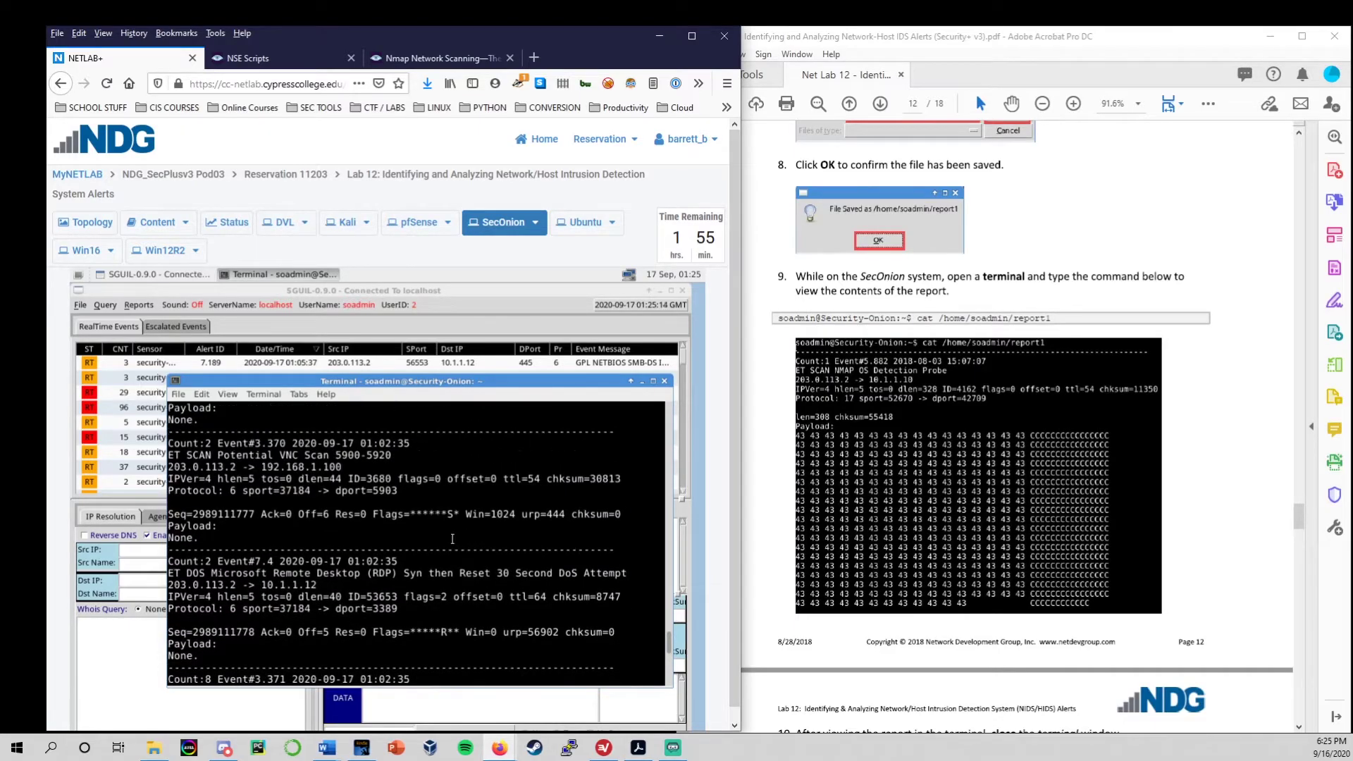
pyautogui.scroll(2, 452, 539)
pyautogui.scroll(3, 387, 519)
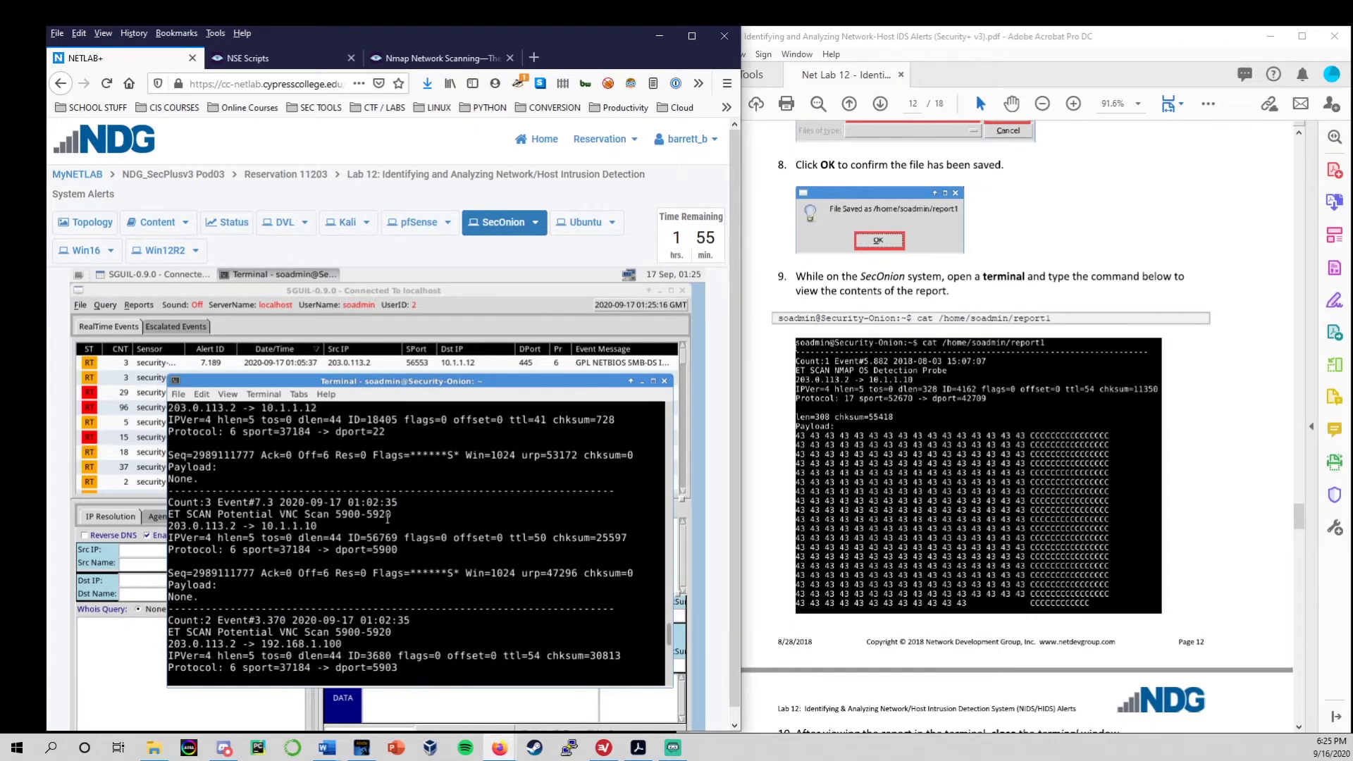
pyautogui.scroll(6, 395, 585)
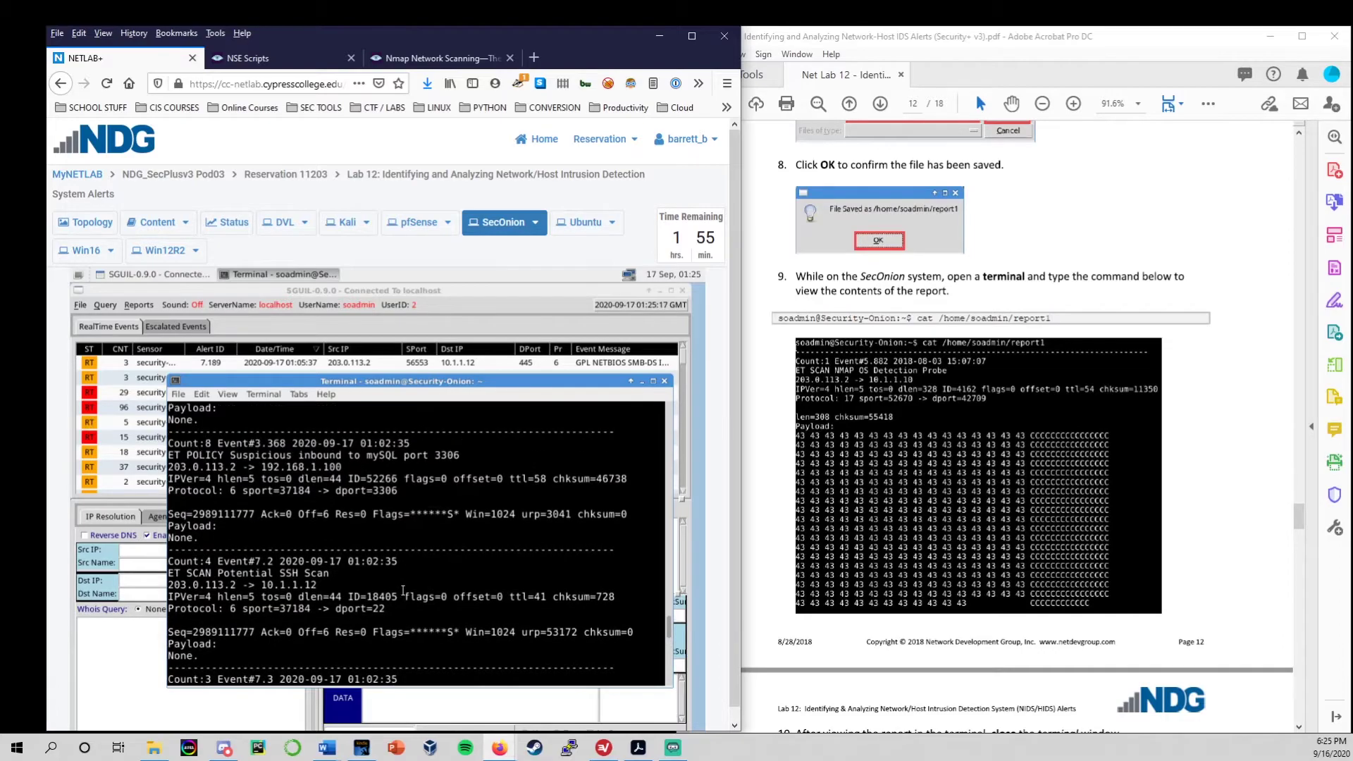
pyautogui.scroll(-7, 403, 590)
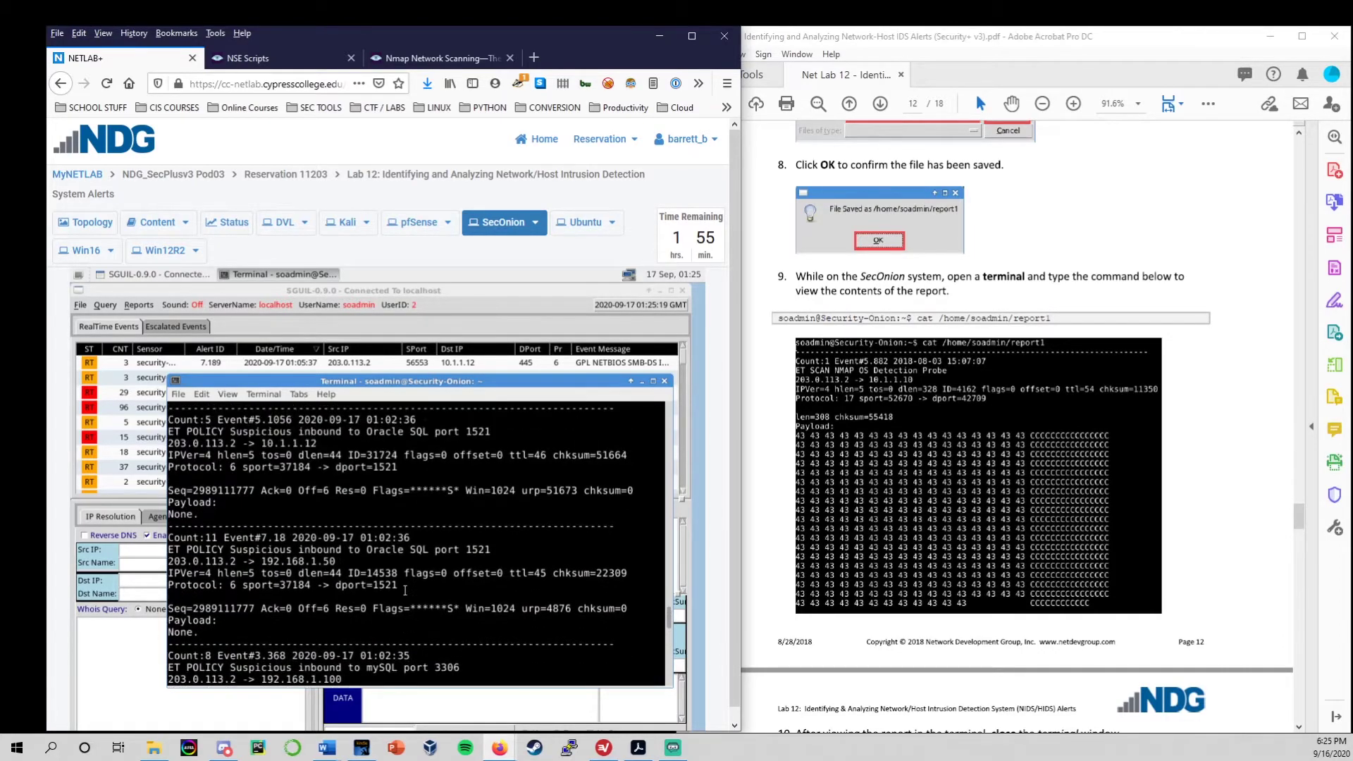
pyautogui.scroll(2, 405, 590)
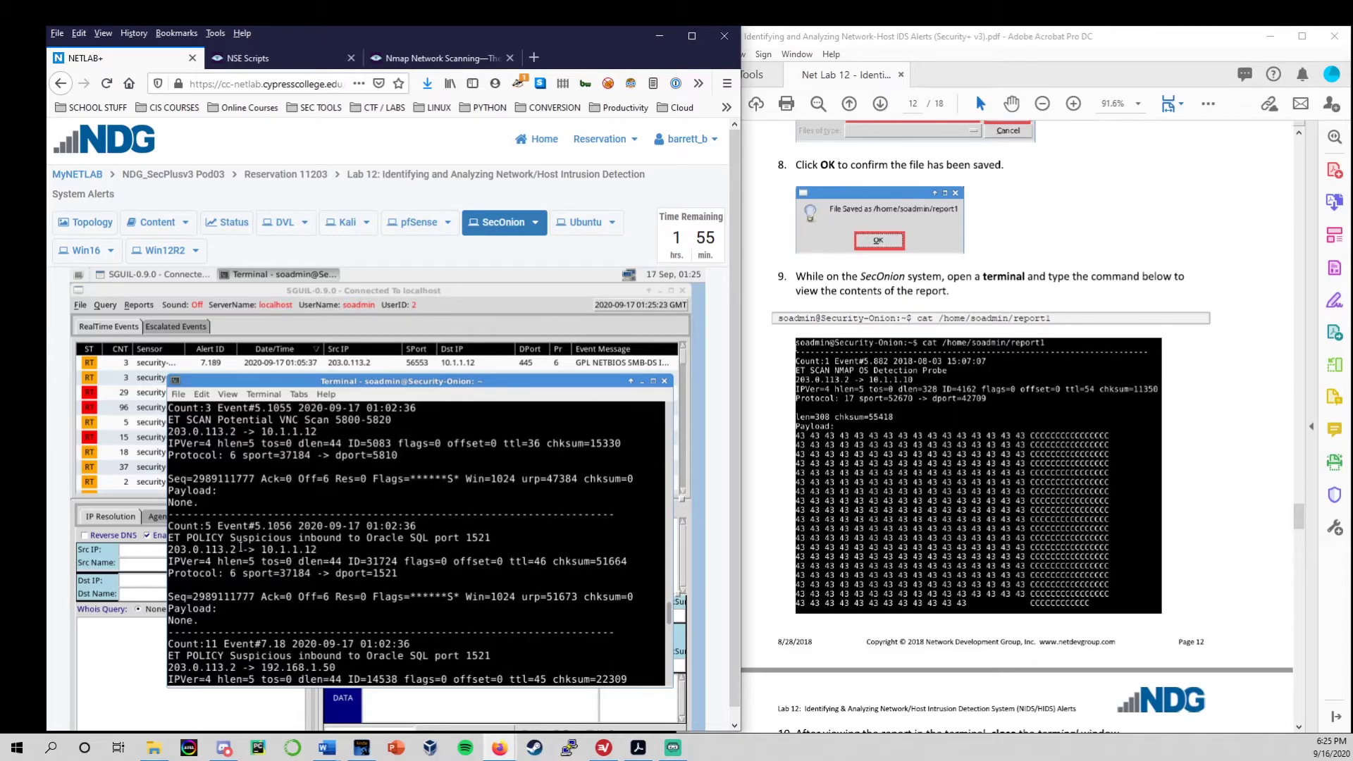
pyautogui.moveTo(176, 547); pyautogui.dragTo(160, 547)
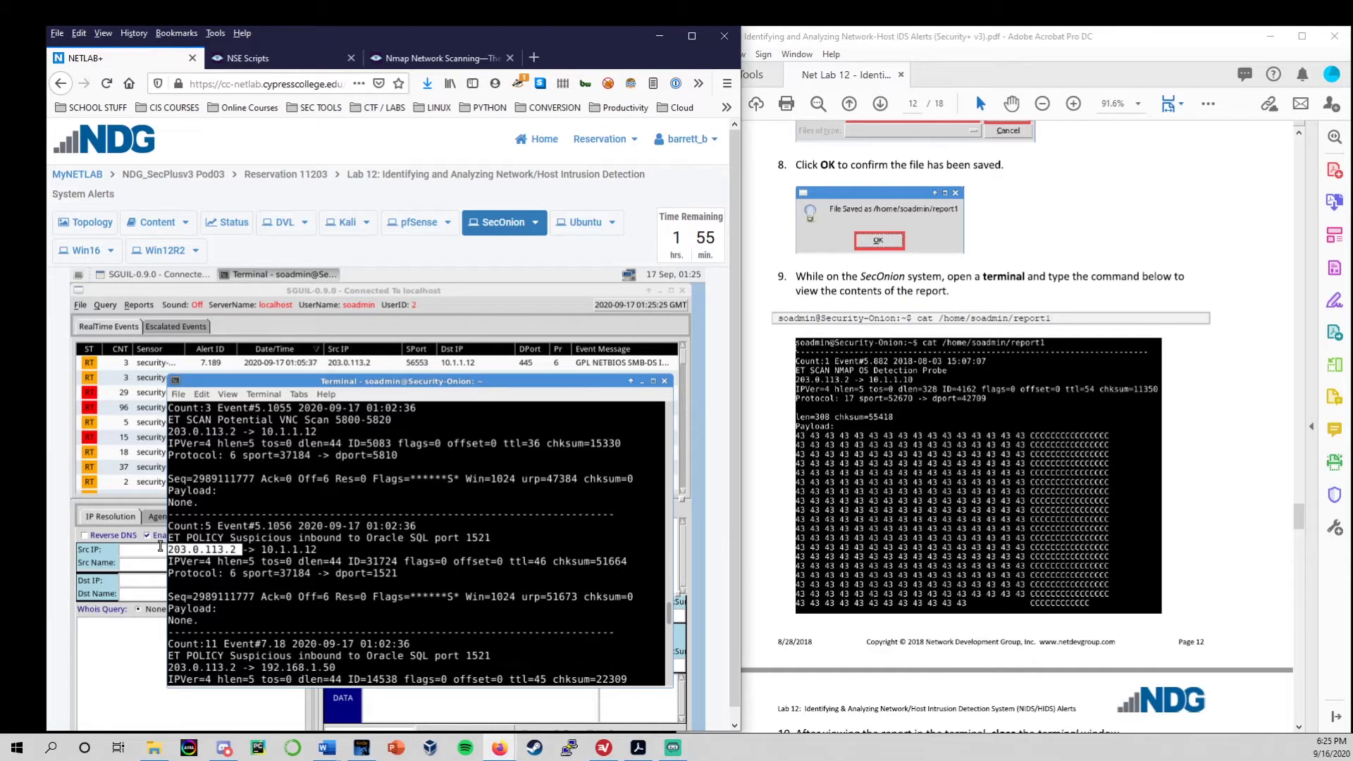
pyautogui.click(503, 609)
pyautogui.scroll(2, 522, 443)
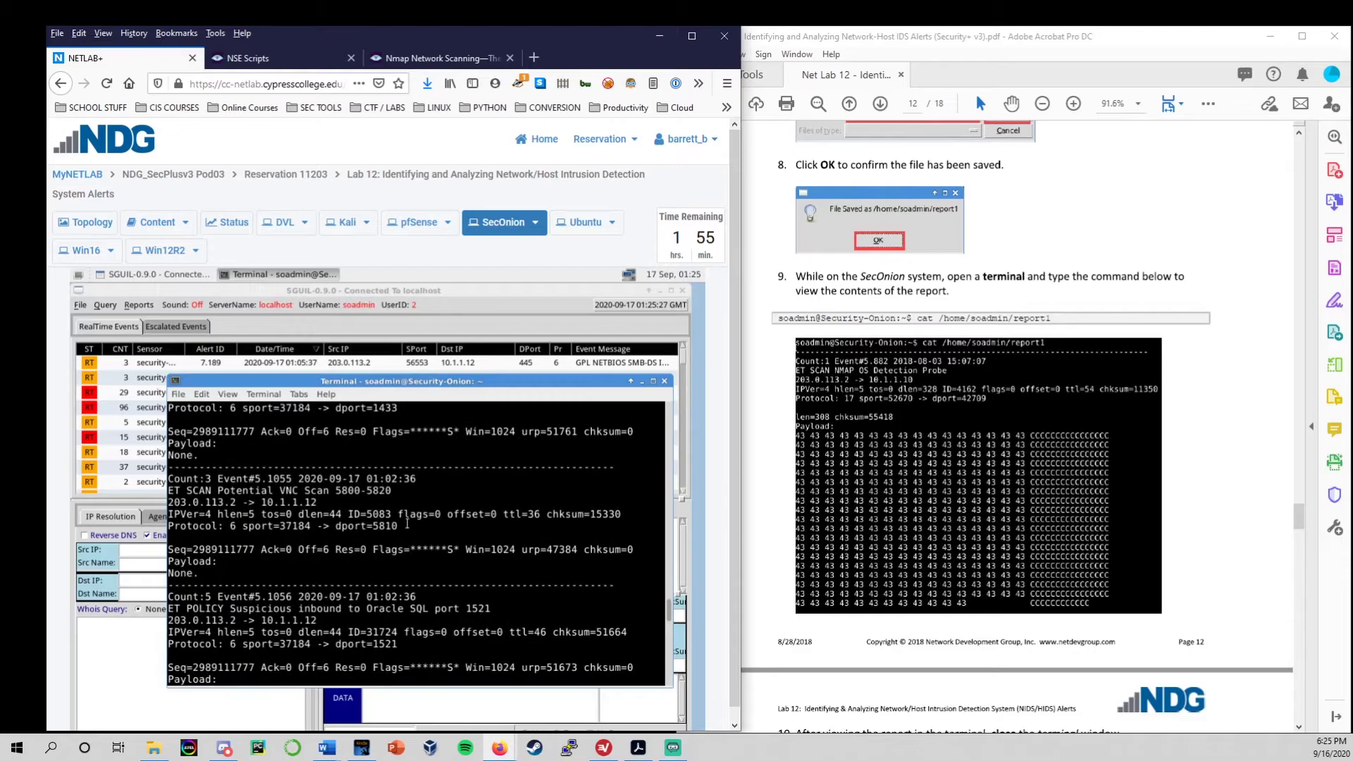
# Step: Examine the earlier VNC, MSSQL and SSH scan entries of report1 in the terminal
pyautogui.scroll(4, 414, 599)
pyautogui.scroll(11, 420, 599)
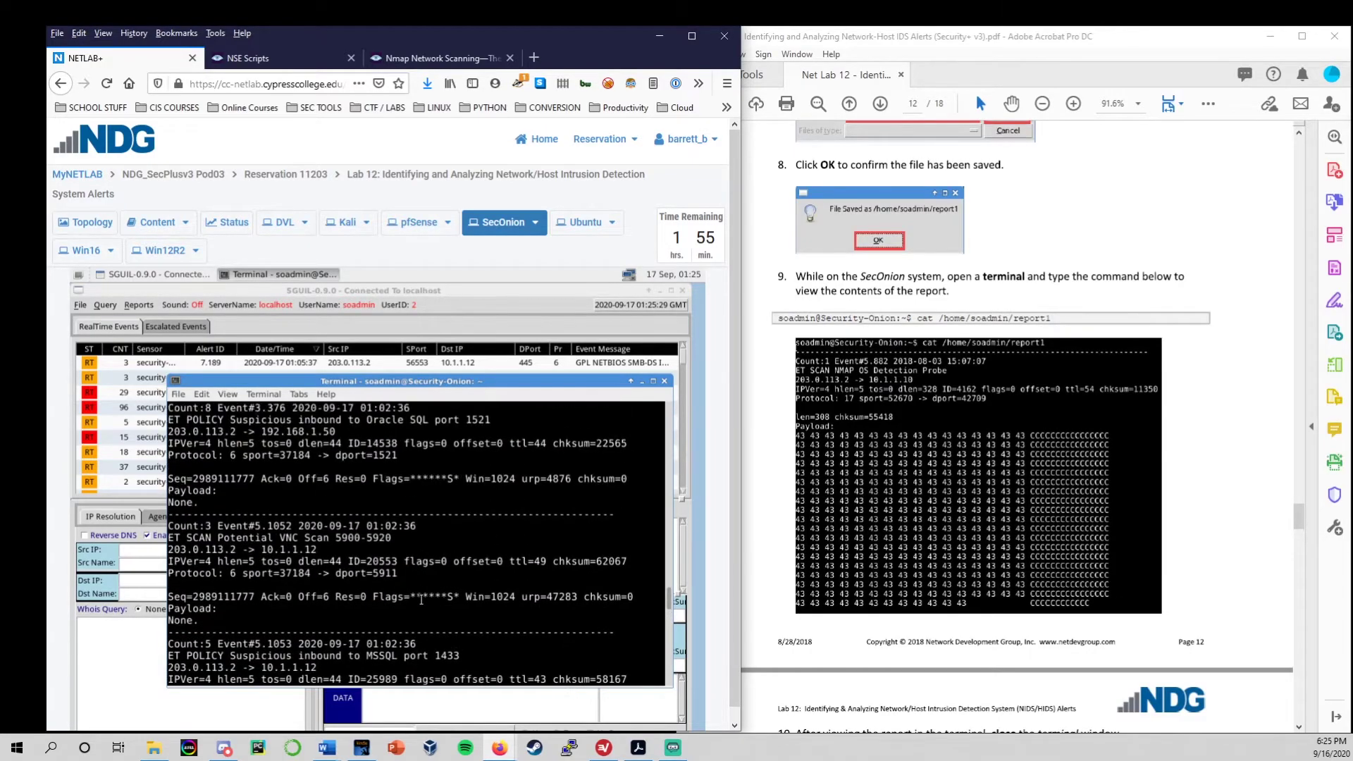
pyautogui.scroll(8, 420, 599)
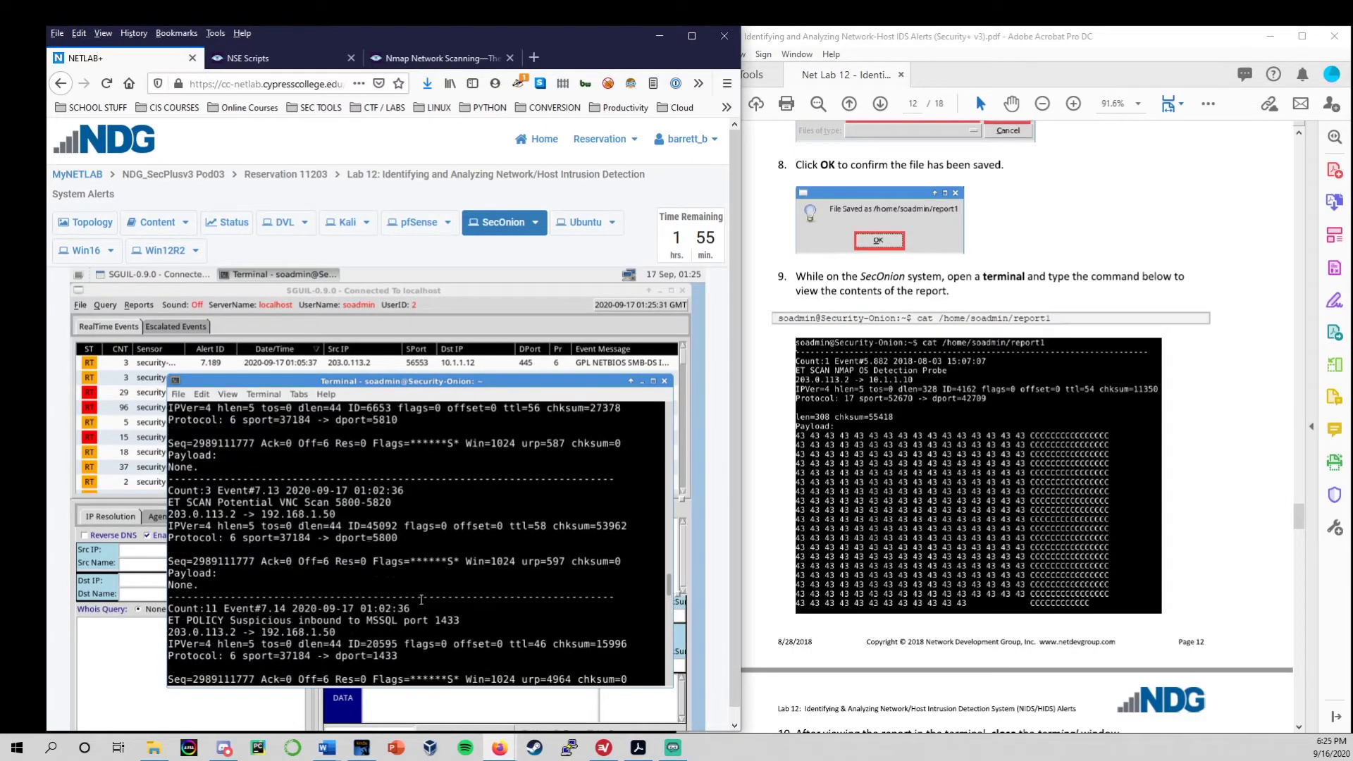
pyautogui.scroll(8, 416, 600)
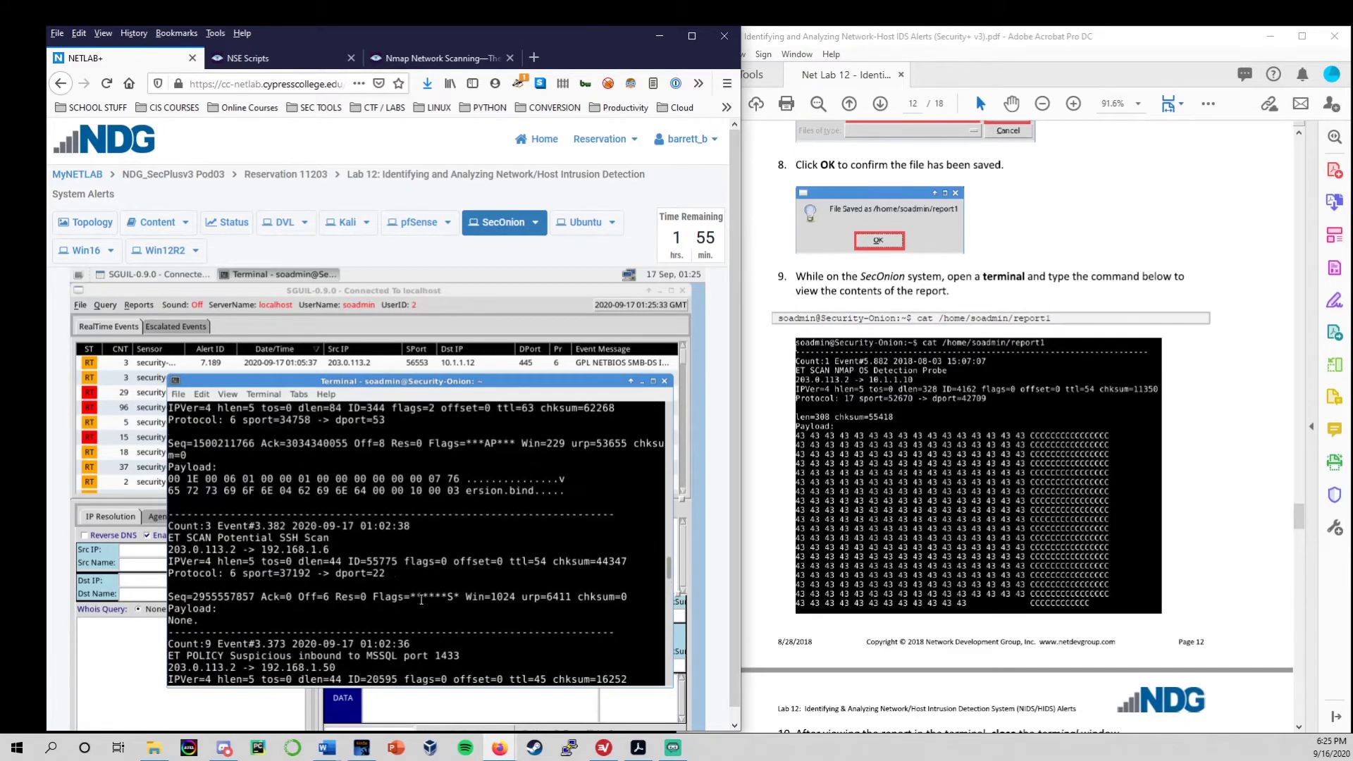
pyautogui.scroll(8, 408, 599)
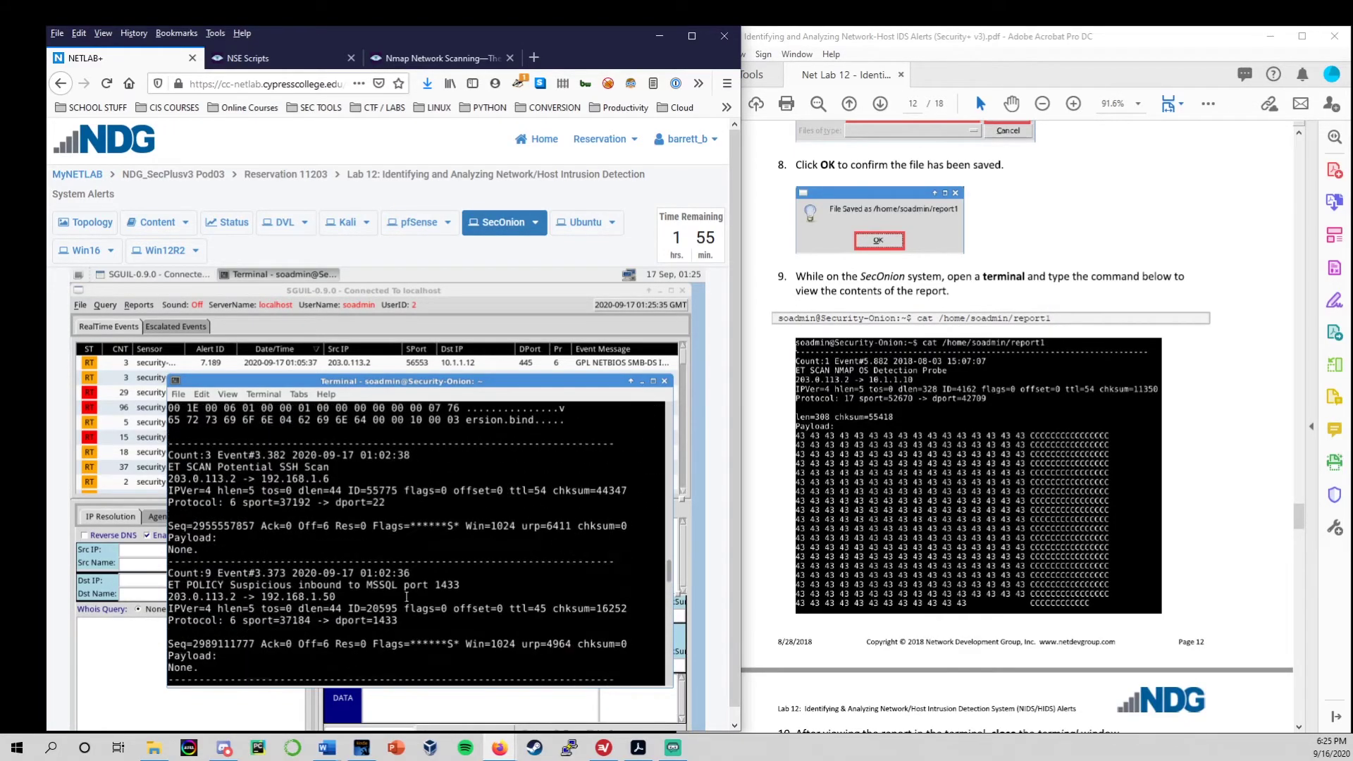
pyautogui.scroll(3, 403, 596)
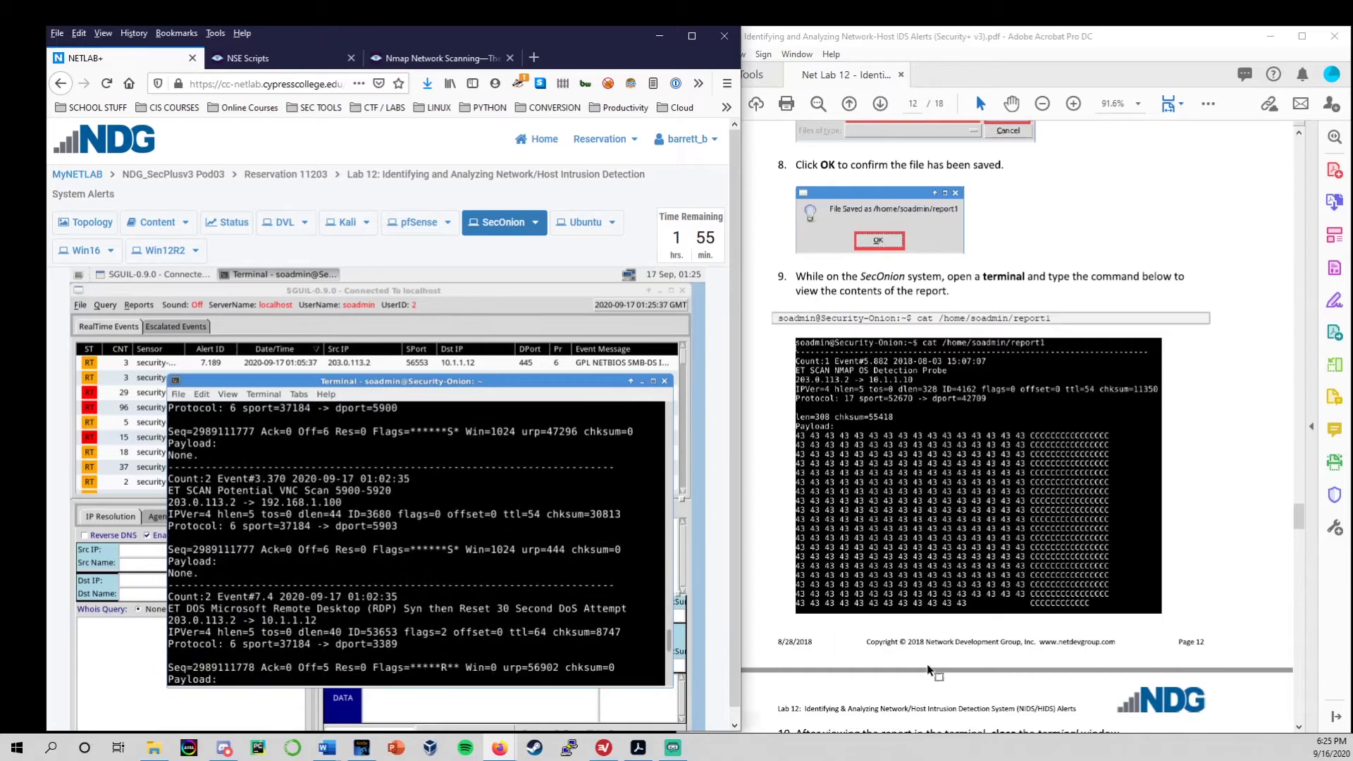
# Step: Advance the lab manual to section 3.1 on Squert and close the report terminal and the SGUIL window
pyautogui.click(955, 672)
pyautogui.scroll(-8, 955, 672)
pyautogui.scroll(-10, 936, 671)
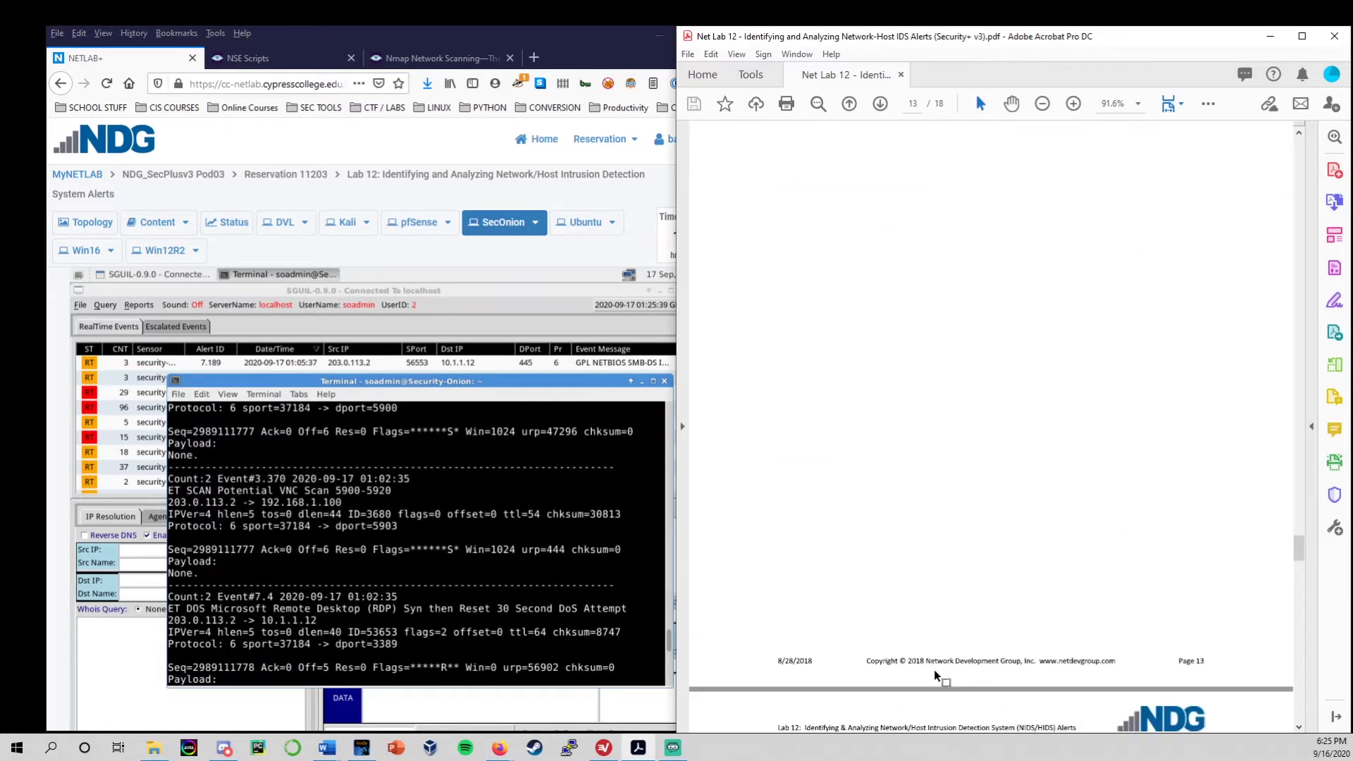
pyautogui.scroll(-3, 926, 670)
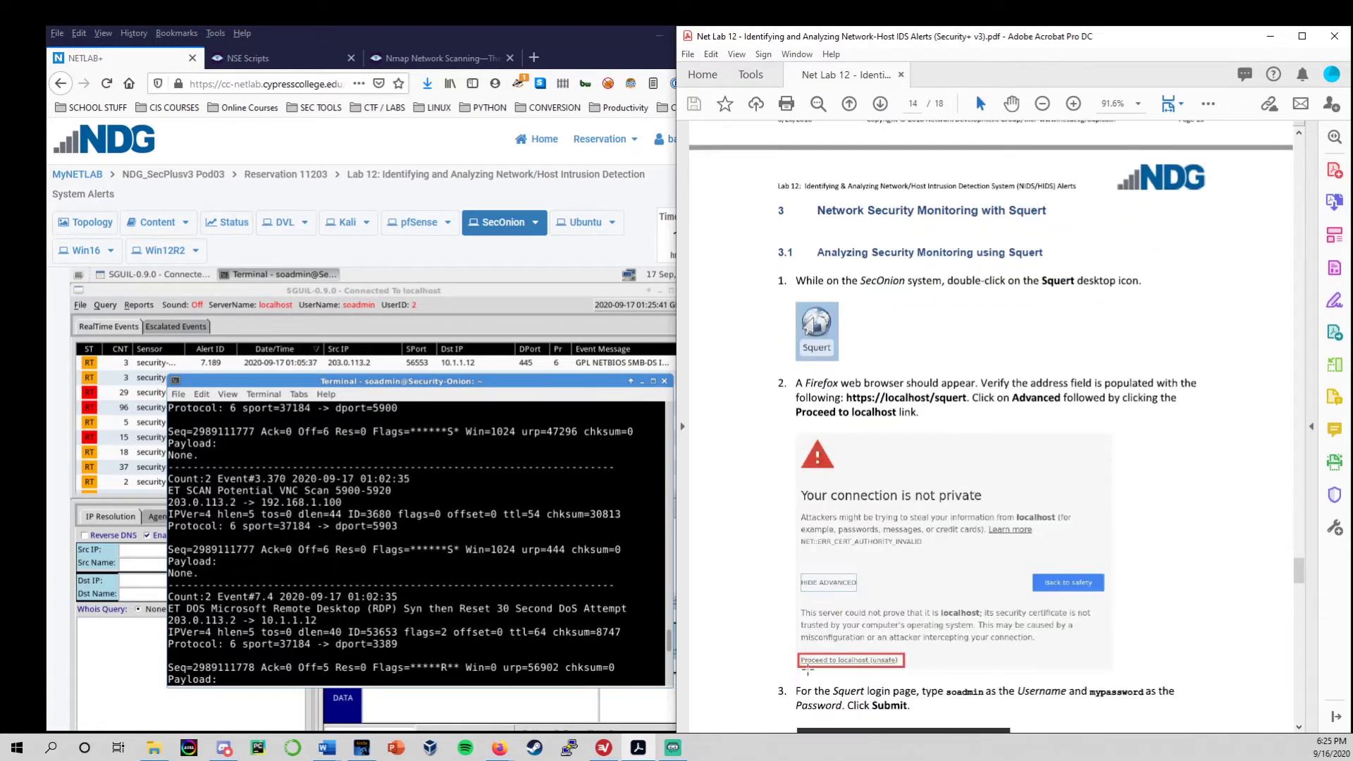
pyautogui.click(665, 643)
pyautogui.moveTo(670, 643); pyautogui.dragTo(671, 705)
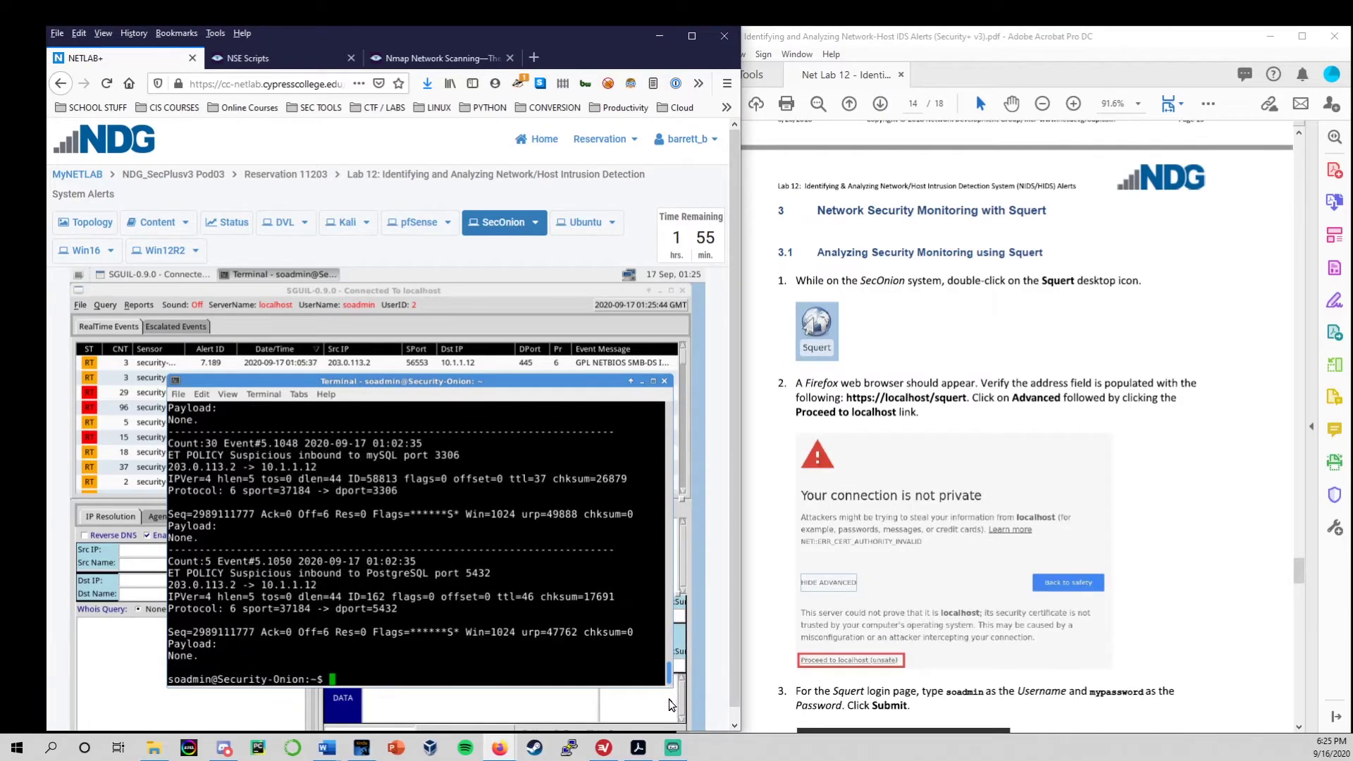
pyautogui.click(663, 382)
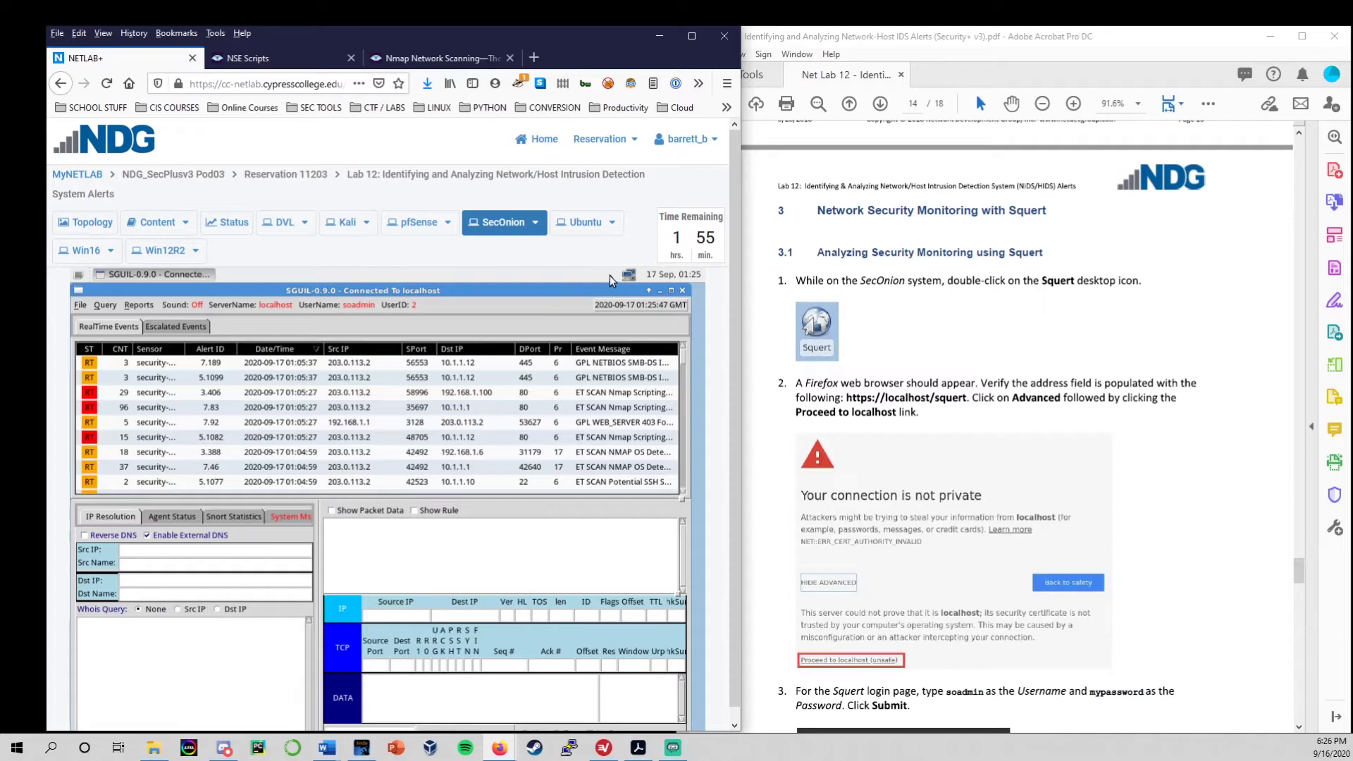
pyautogui.click(682, 290)
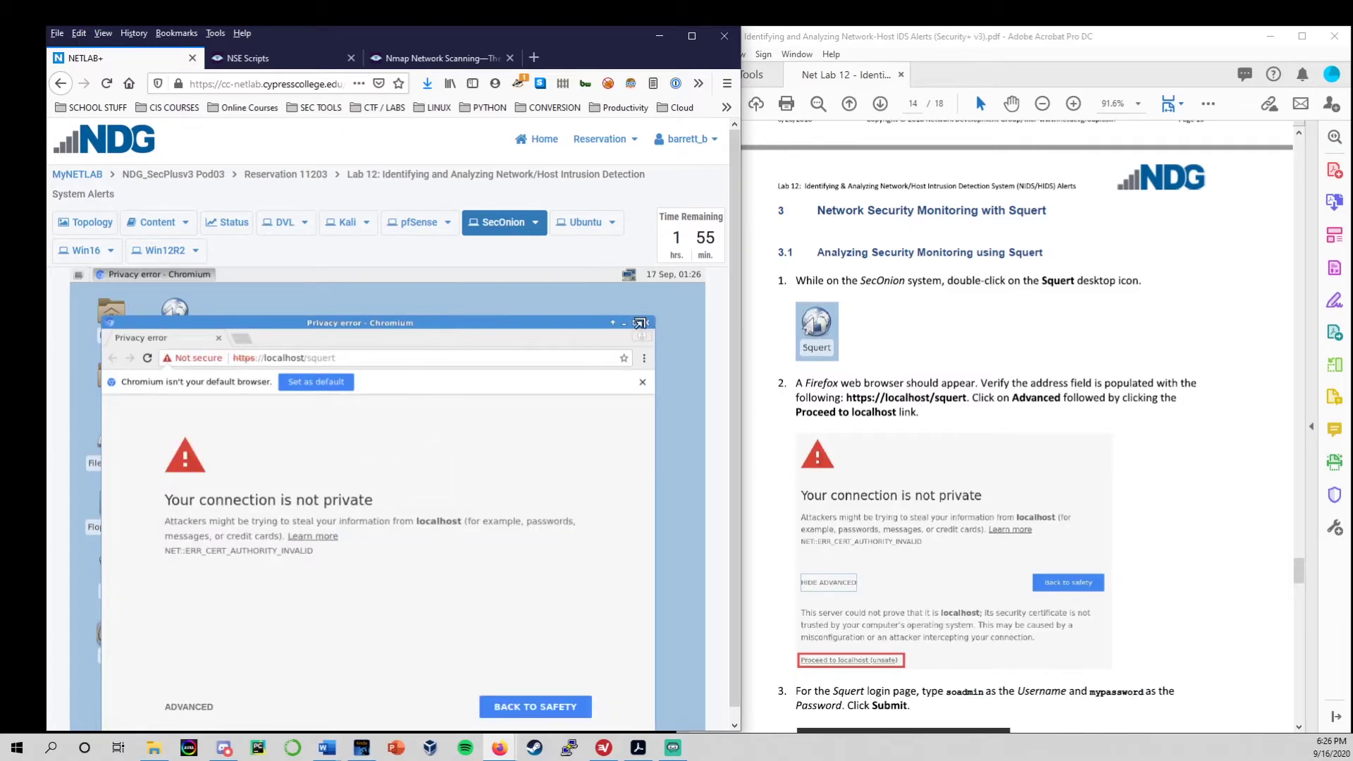
# Step: Maximize the Chromium window and proceed past the privacy warning to localhost
pyautogui.click(635, 323)
pyautogui.click(223, 600)
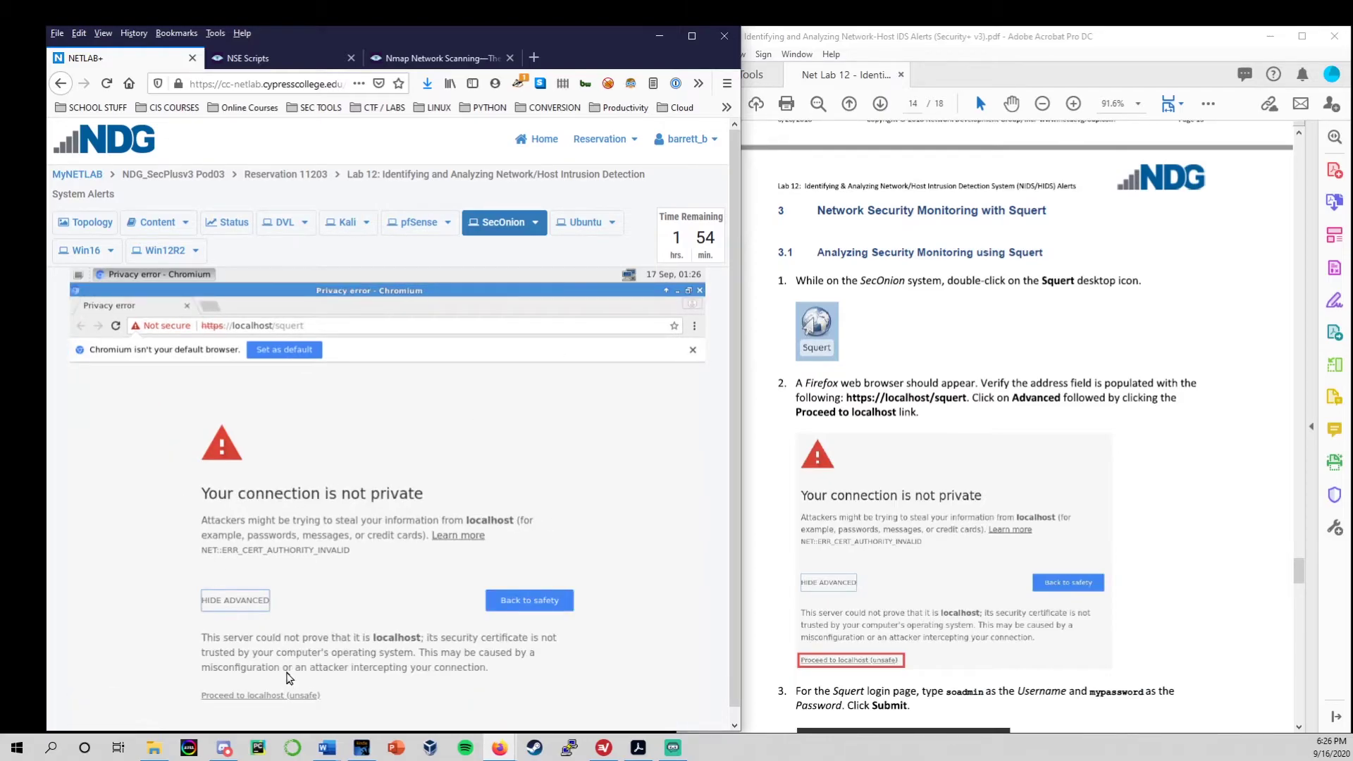
pyautogui.click(281, 696)
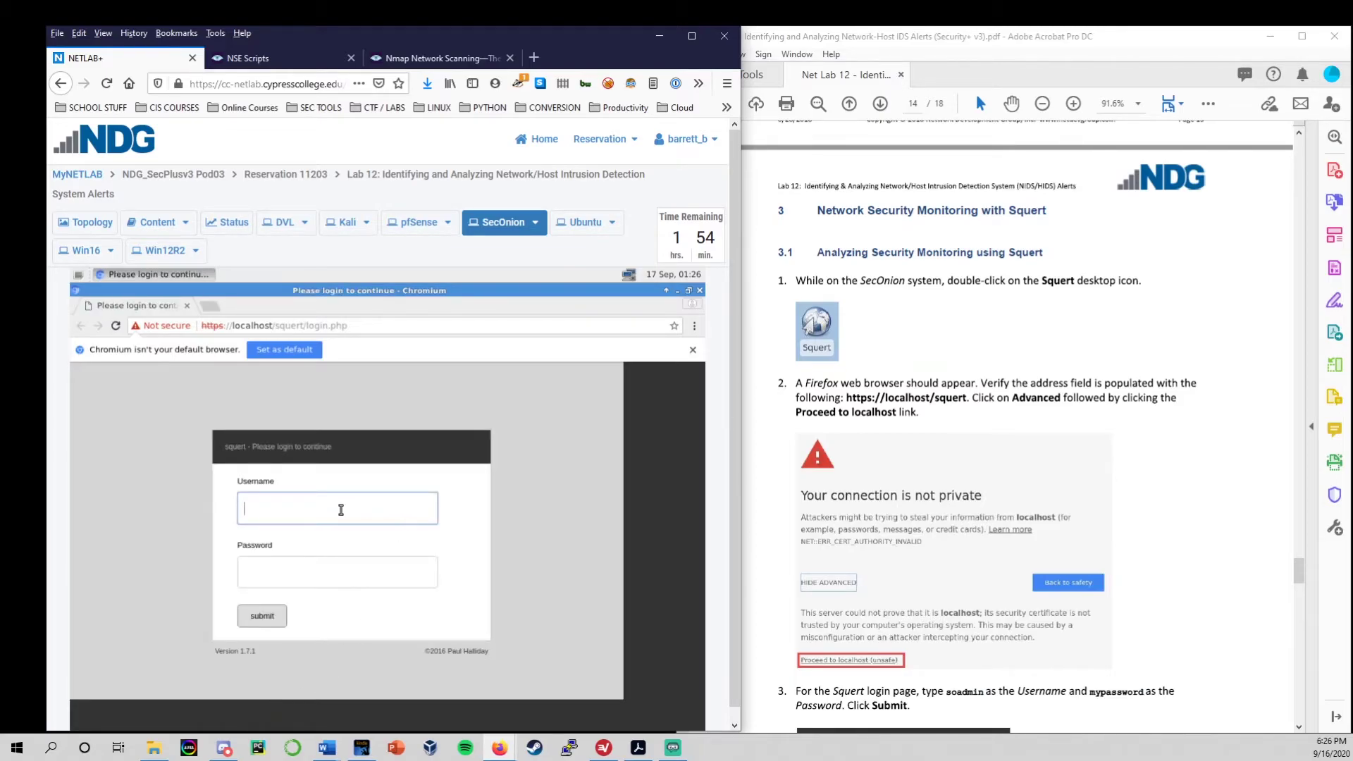
# Step: Log in to Squert with the username soadmin and the account password
pyautogui.click(341, 510)
pyautogui.write('soadmin')
pyautogui.press('Tab')
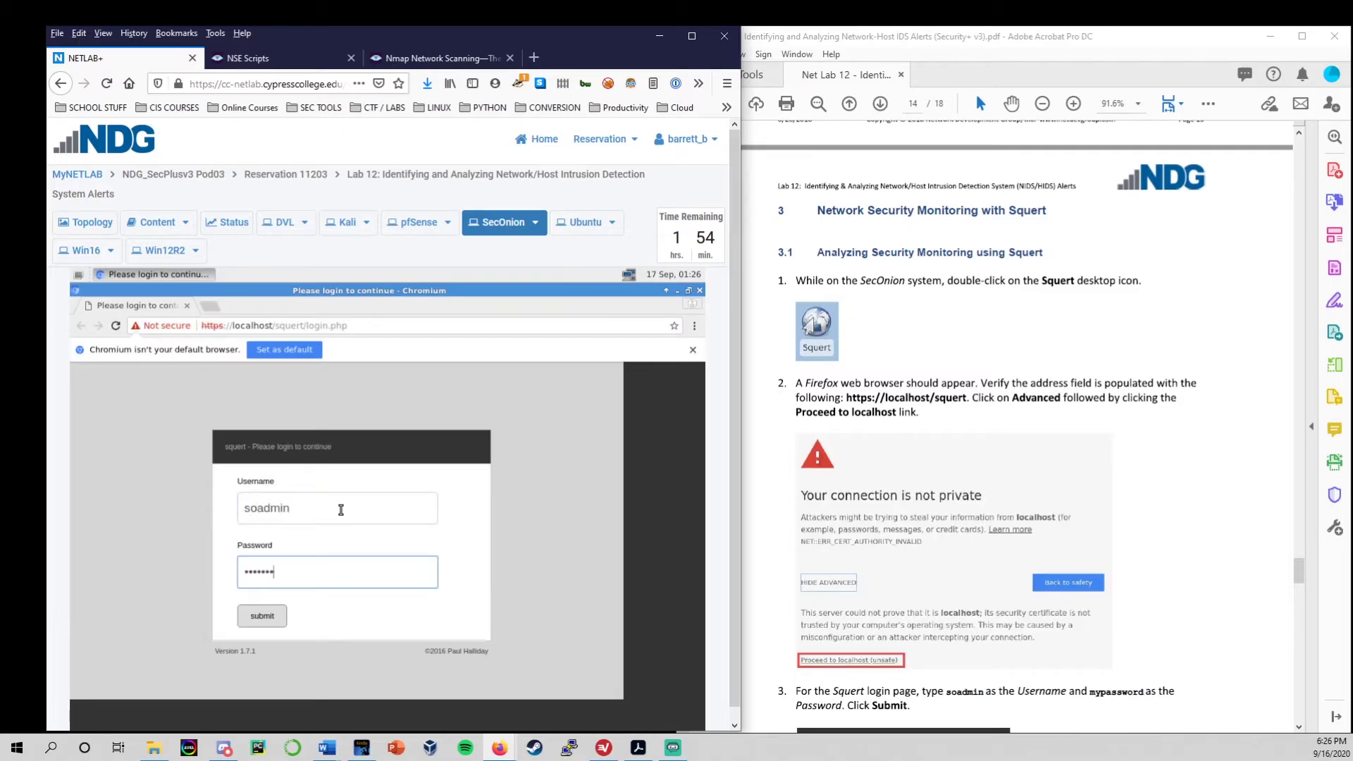
pyautogui.write('mypassword')
pyautogui.press('Return')
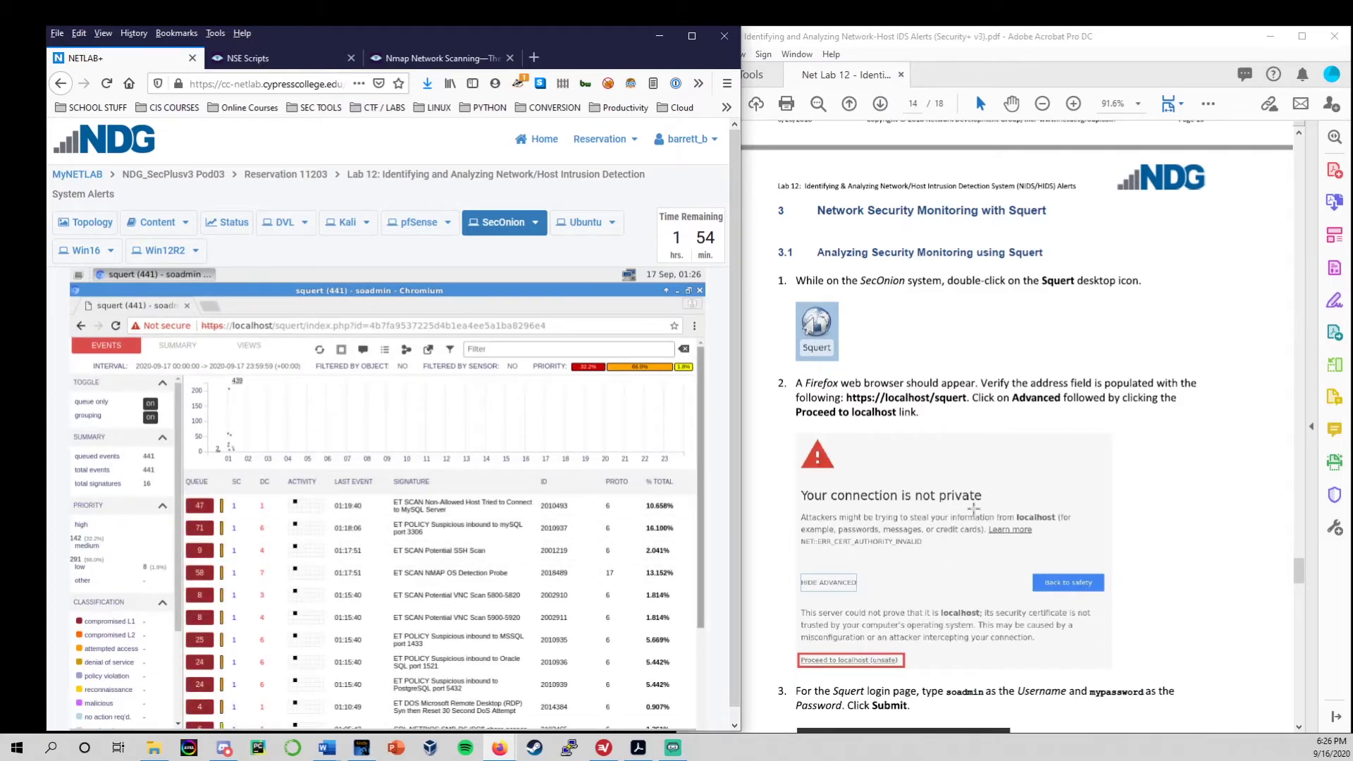
# Step: Read the next lab instructions and refresh the Squert event dashboard
pyautogui.scroll(-5, 884, 364)
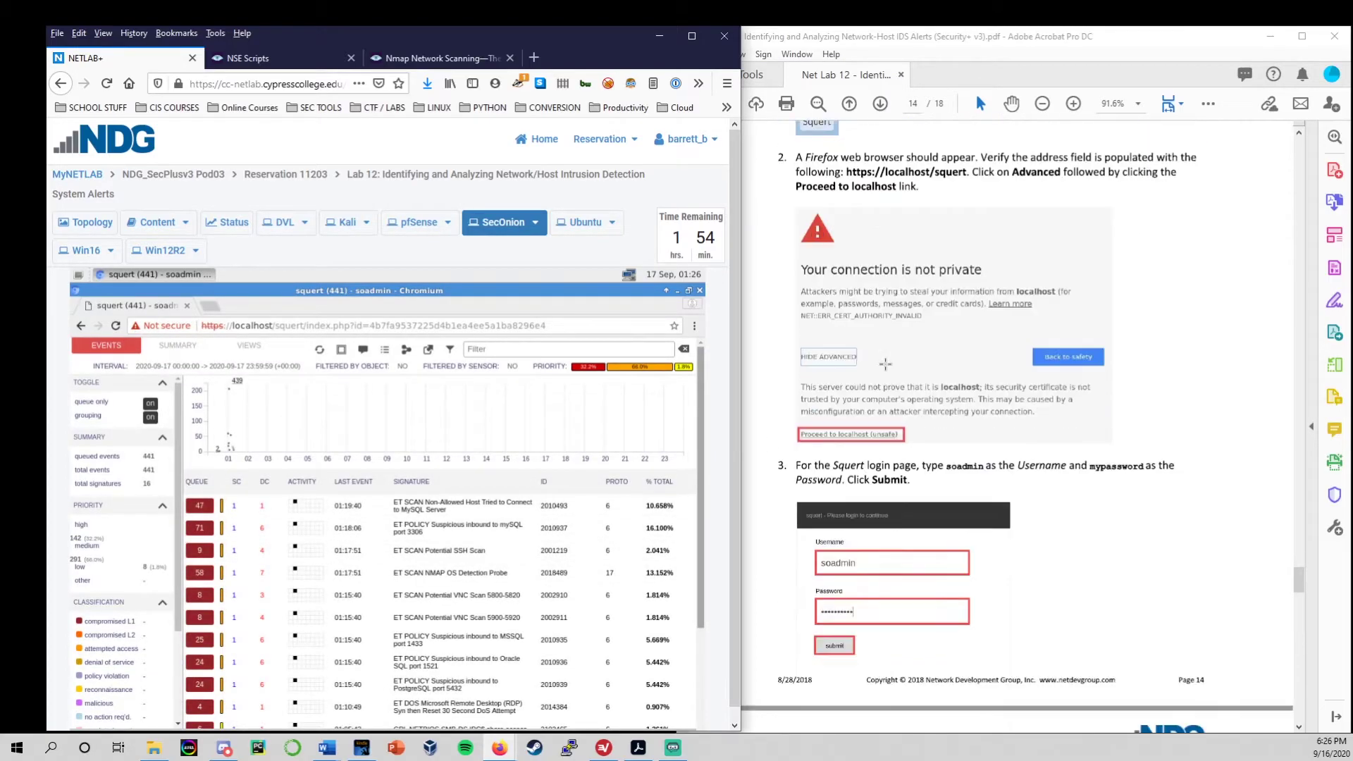
pyautogui.scroll(-4, 884, 364)
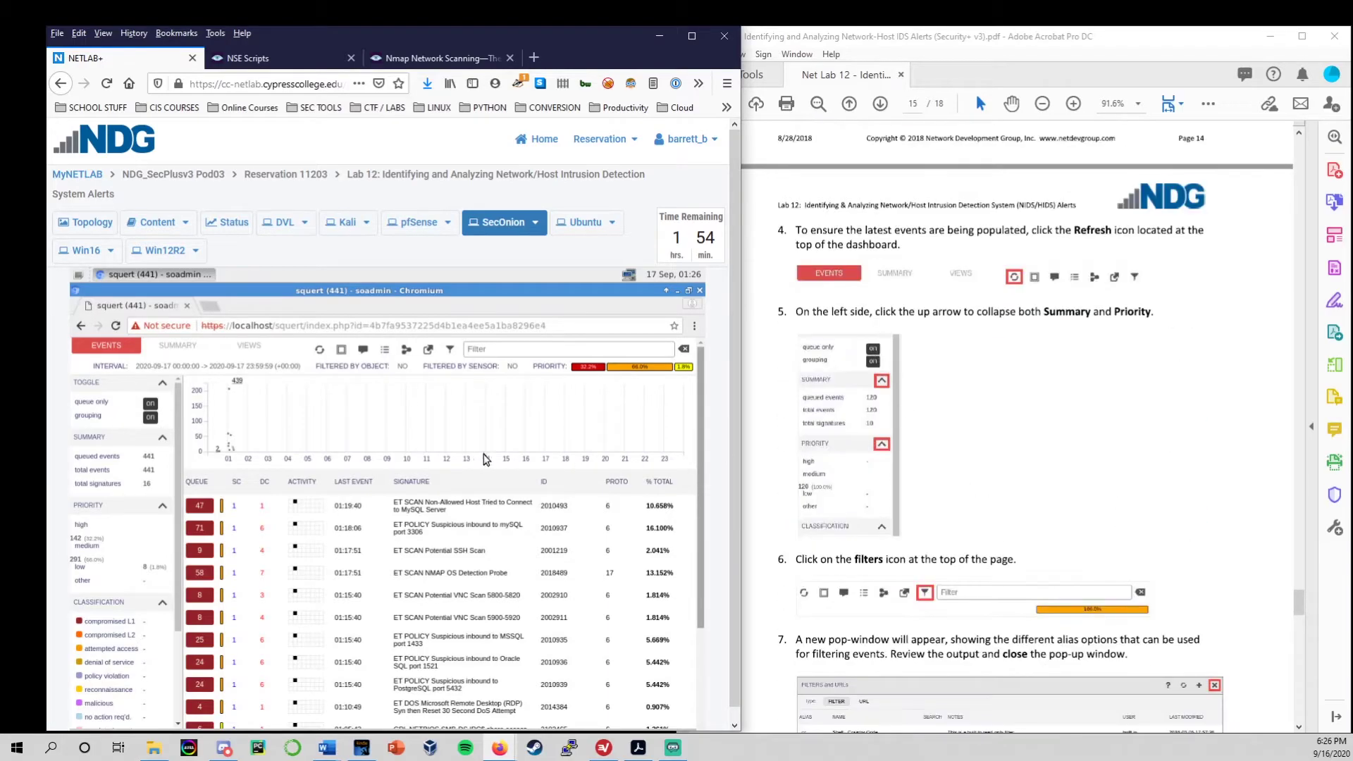
pyautogui.click(321, 351)
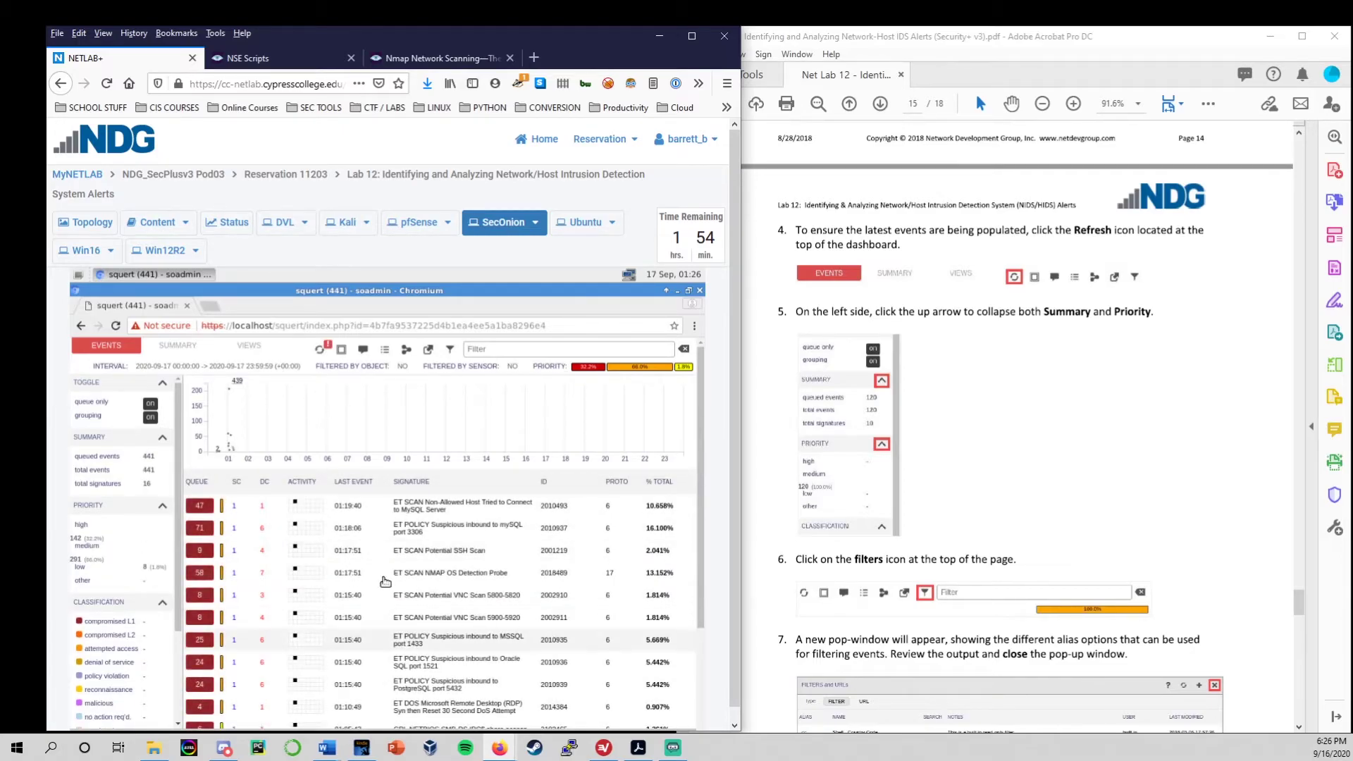
# Step: Open Squert's Filters and URLs list, review the filter aliases, and close it
pyautogui.scroll(-5, 1107, 492)
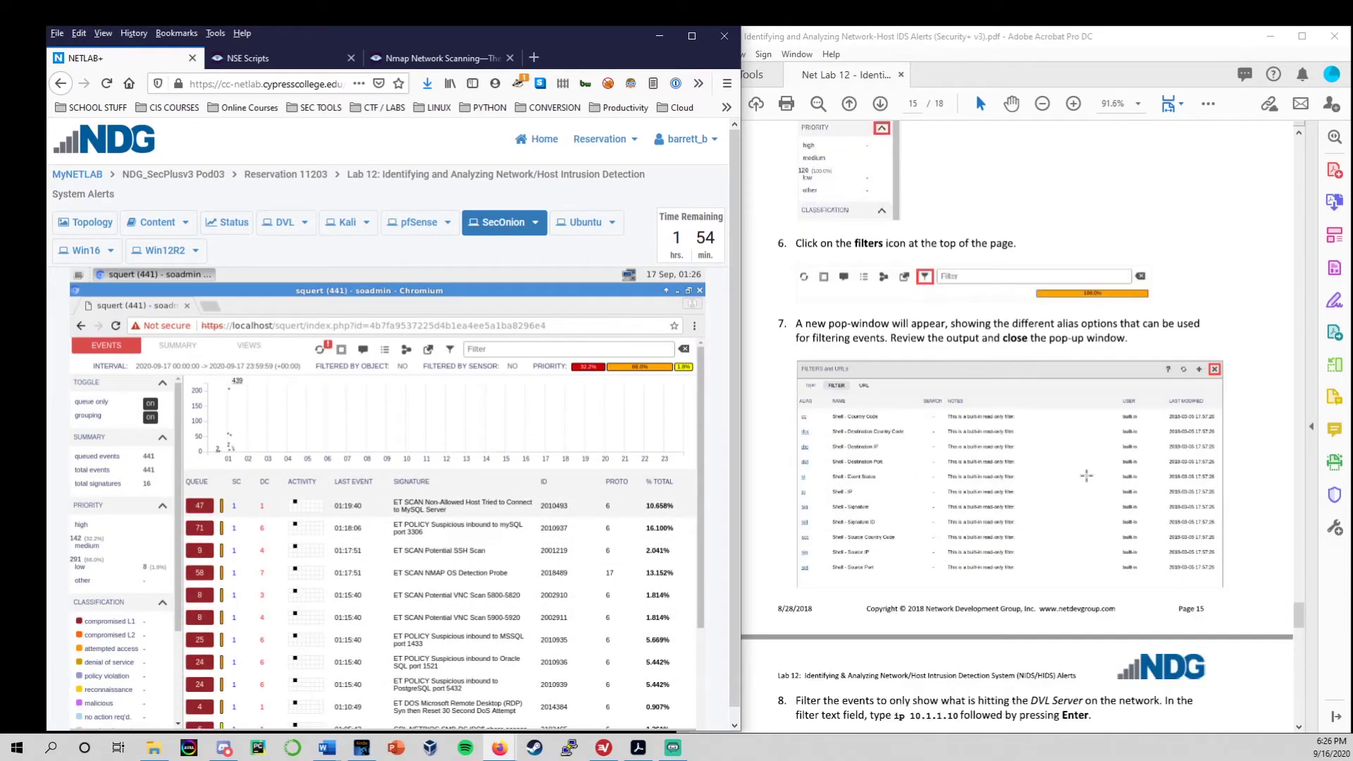
pyautogui.scroll(1, 1086, 476)
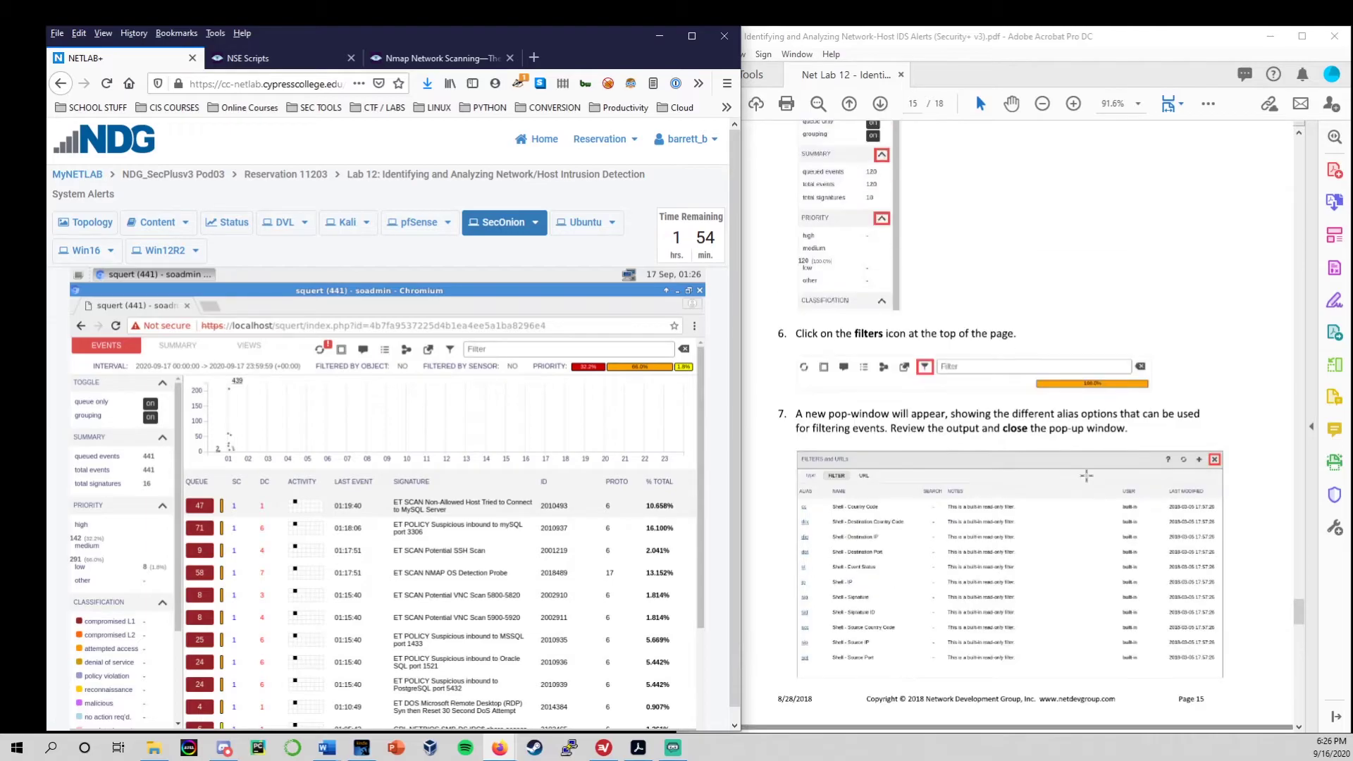
pyautogui.click(451, 351)
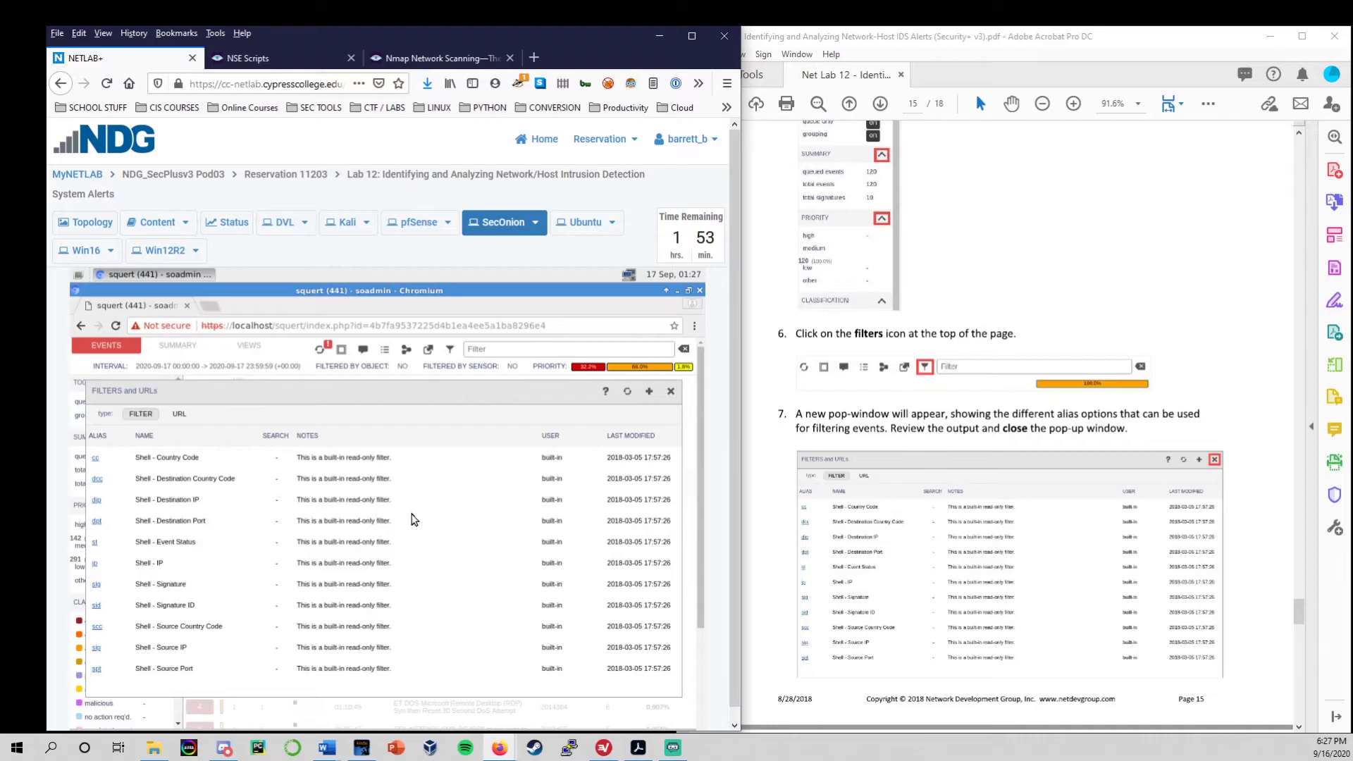
pyautogui.click(671, 392)
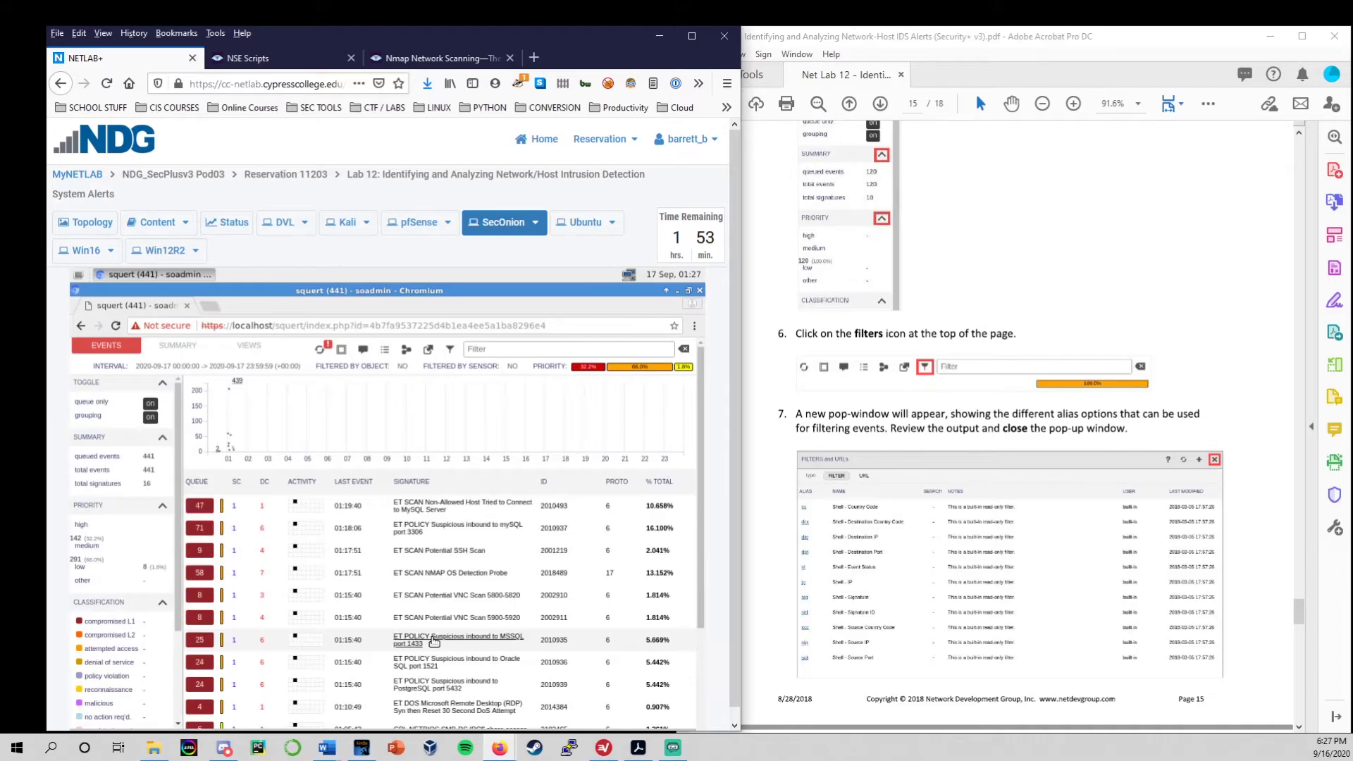
# Step: Look through the full list of event signatures in Squert, from the MySQL scans to the DNS update entries
pyautogui.scroll(-3, 434, 641)
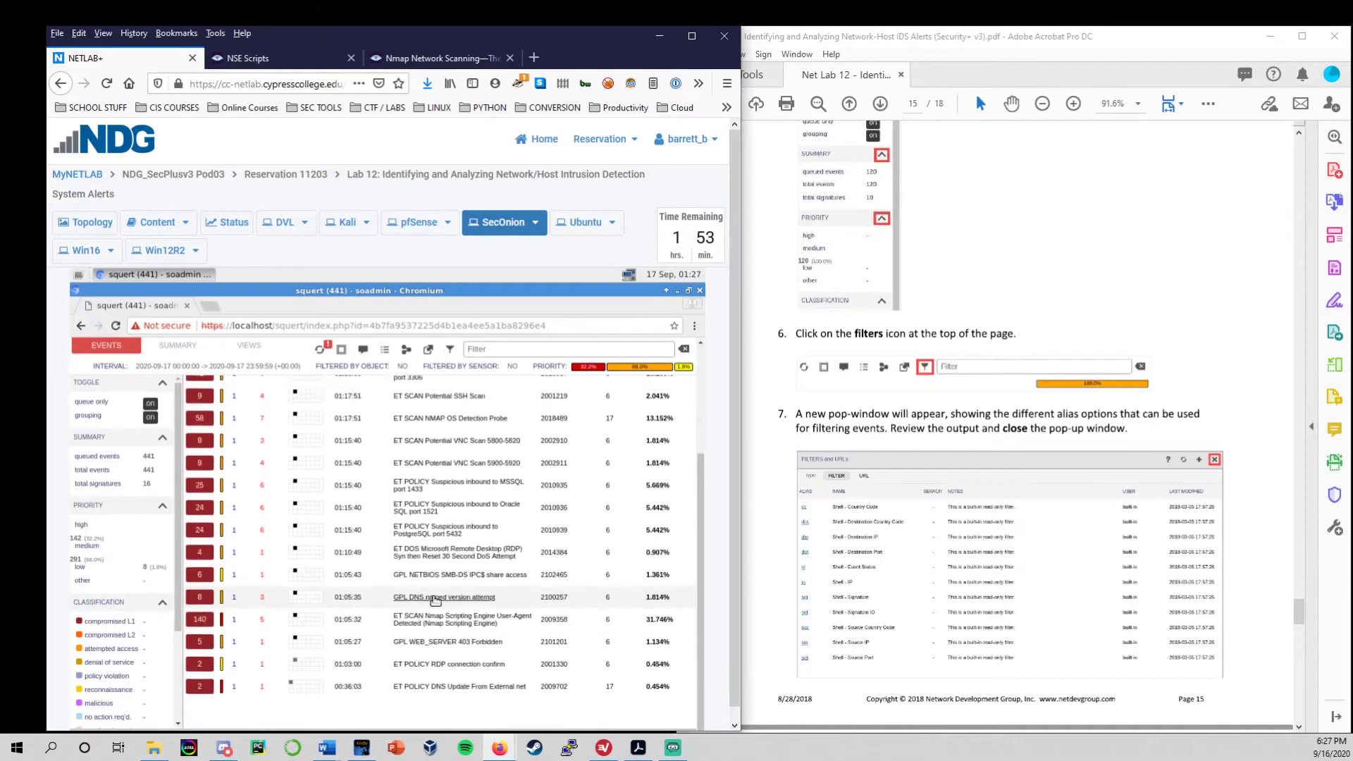
pyautogui.scroll(4, 447, 648)
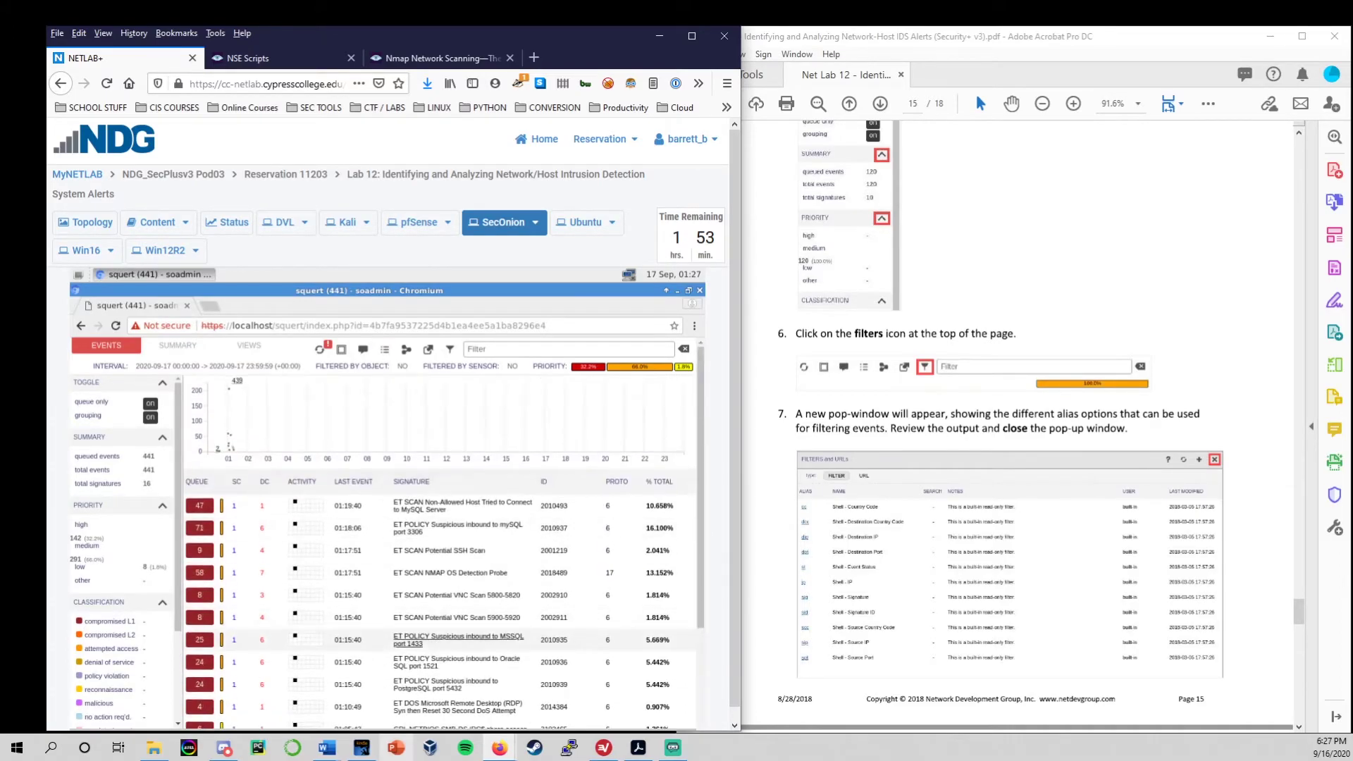
pyautogui.scroll(-2, 421, 574)
pyautogui.scroll(-1, 420, 574)
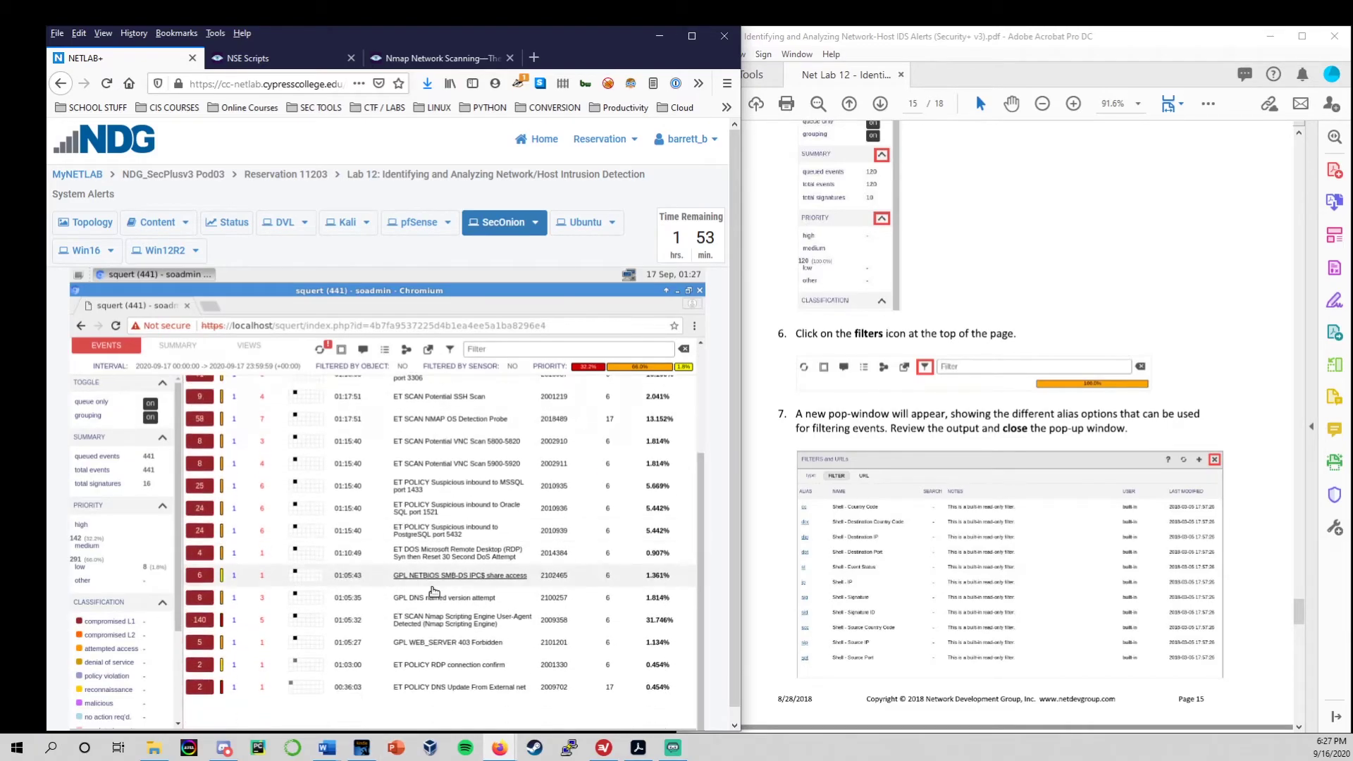
pyautogui.moveTo(703, 610); pyautogui.dragTo(697, 504)
# Step: Filter the Squert events to the DVL Server with ip 10.1.1.10
pyautogui.scroll(-1, 876, 462)
pyautogui.scroll(-9, 876, 461)
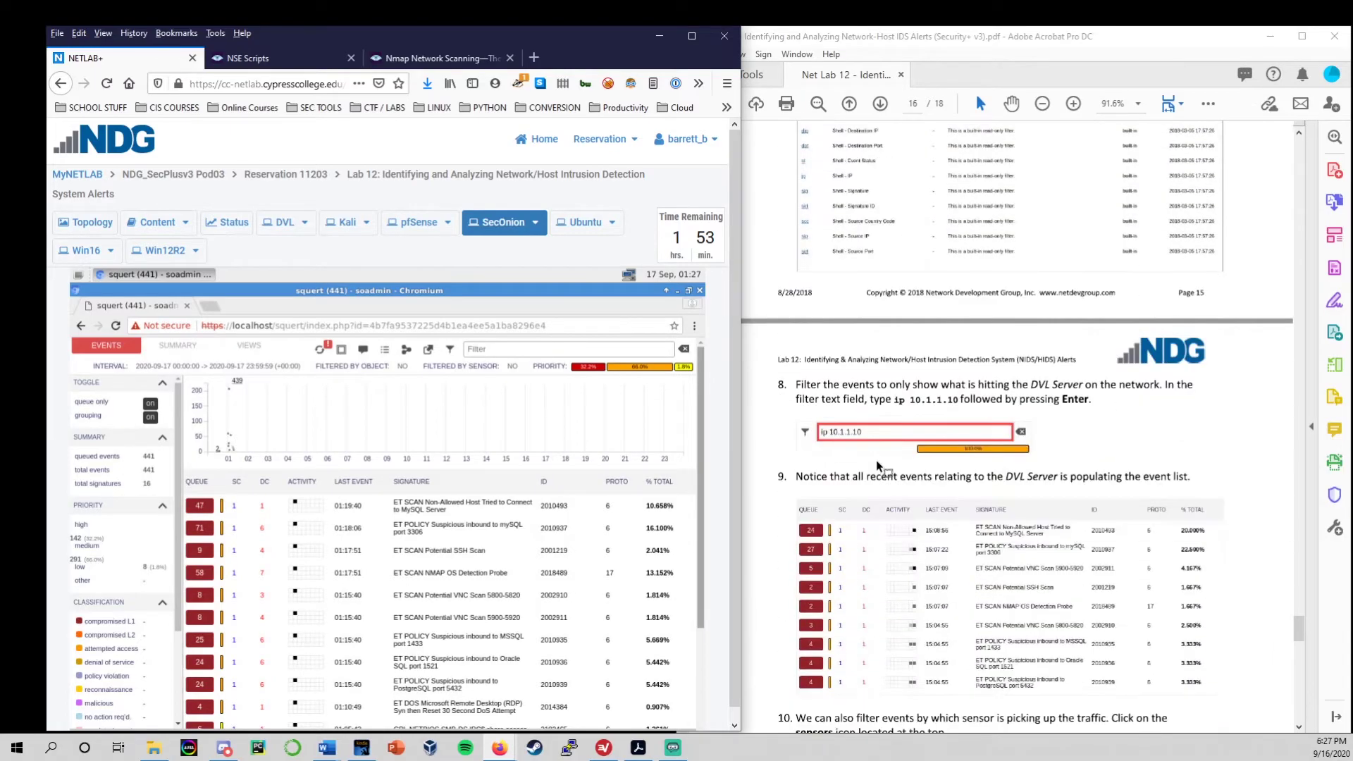
pyautogui.scroll(-1, 876, 462)
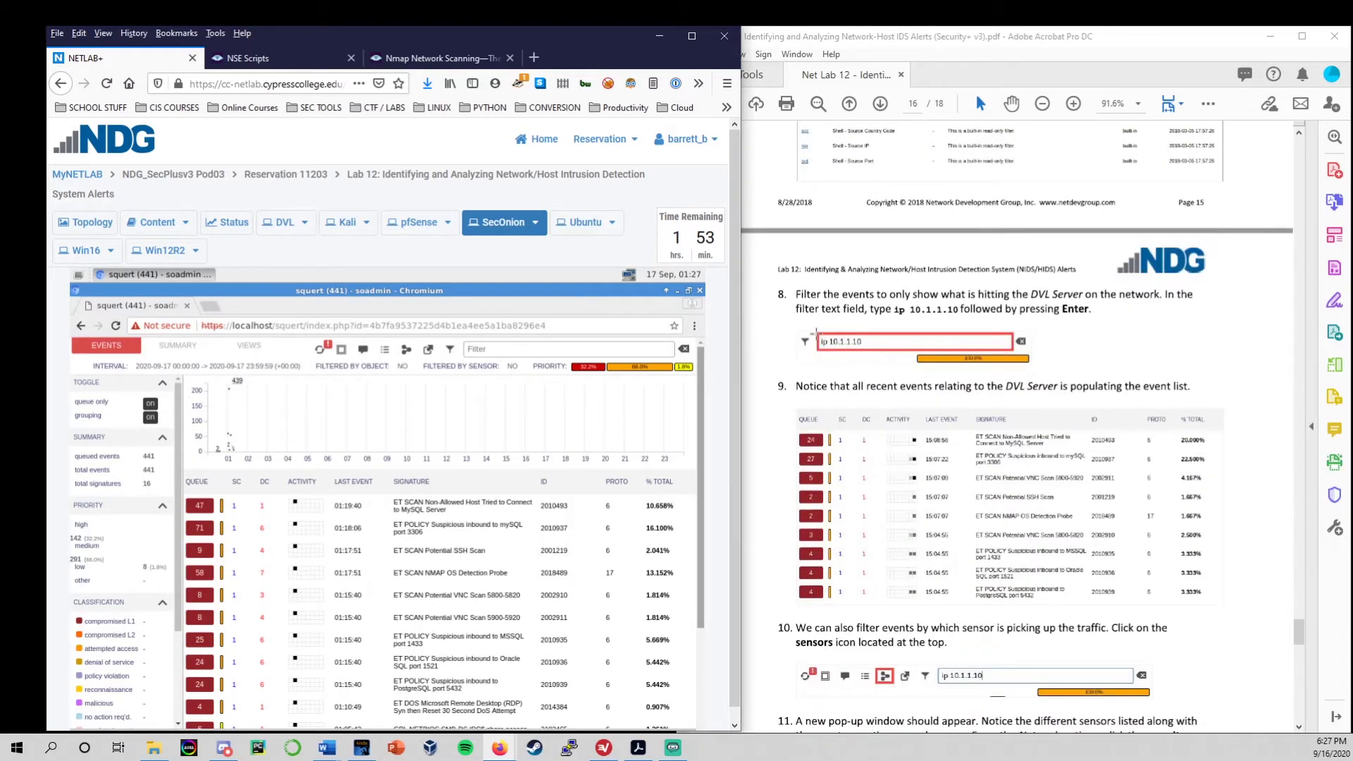
pyautogui.click(518, 351)
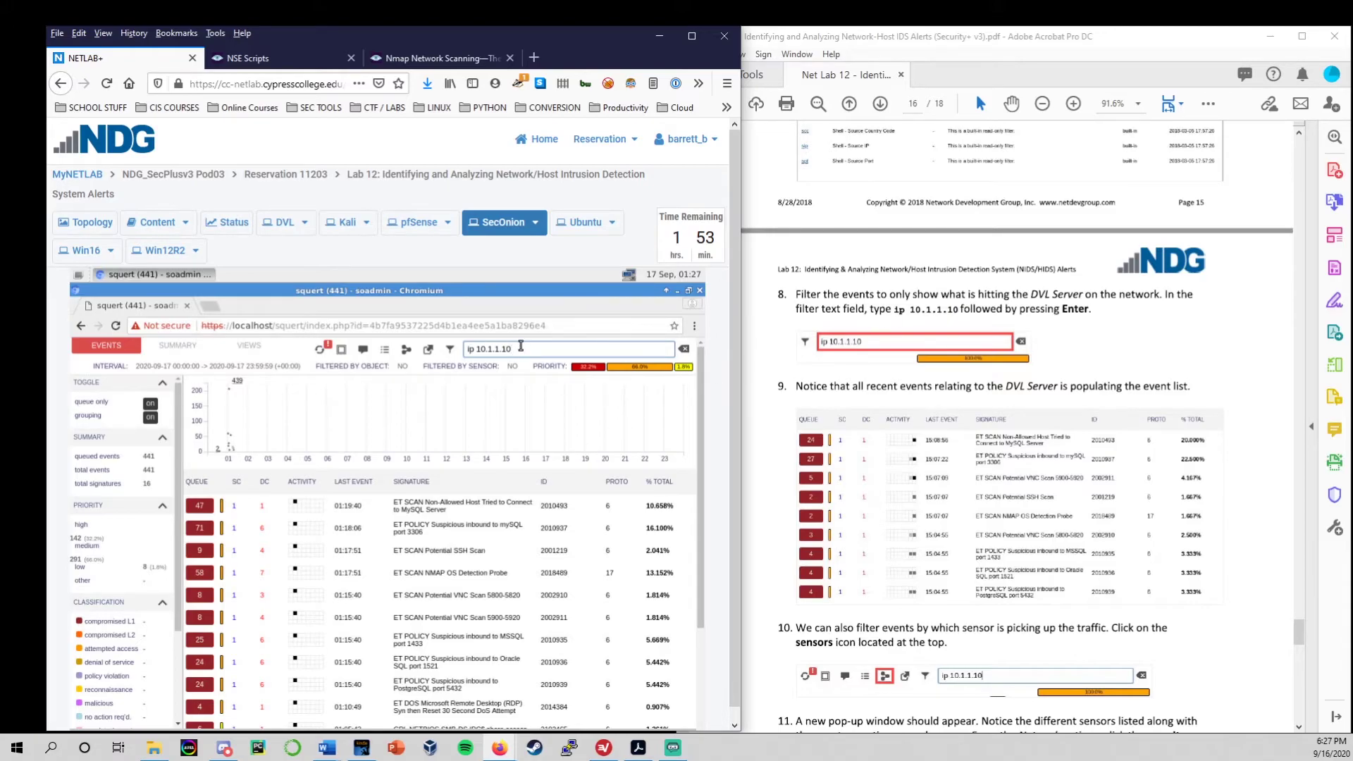
pyautogui.press('Return')
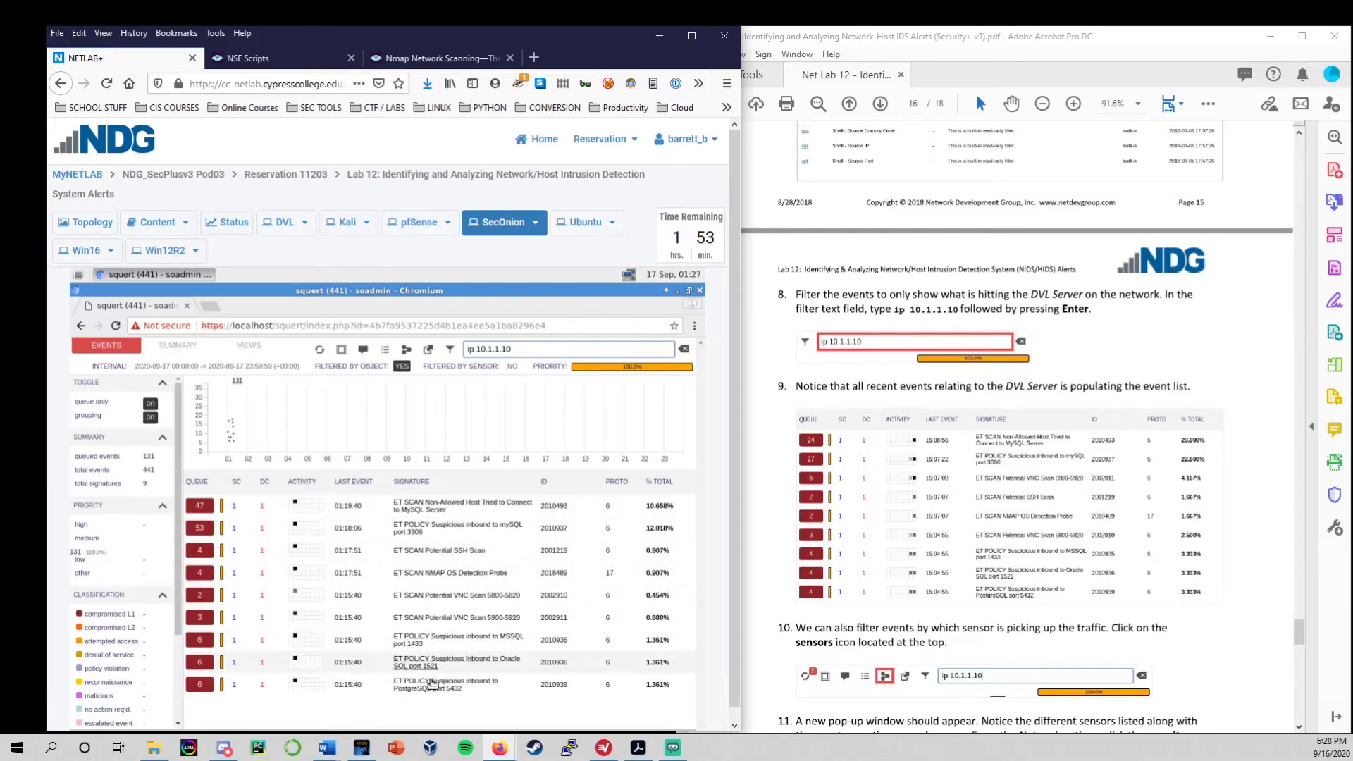
# Step: Restrict the Squert events to the security-onion-eth0 sensor and rerun the ip 10.1.1.10 filter
pyautogui.scroll(-5, 787, 543)
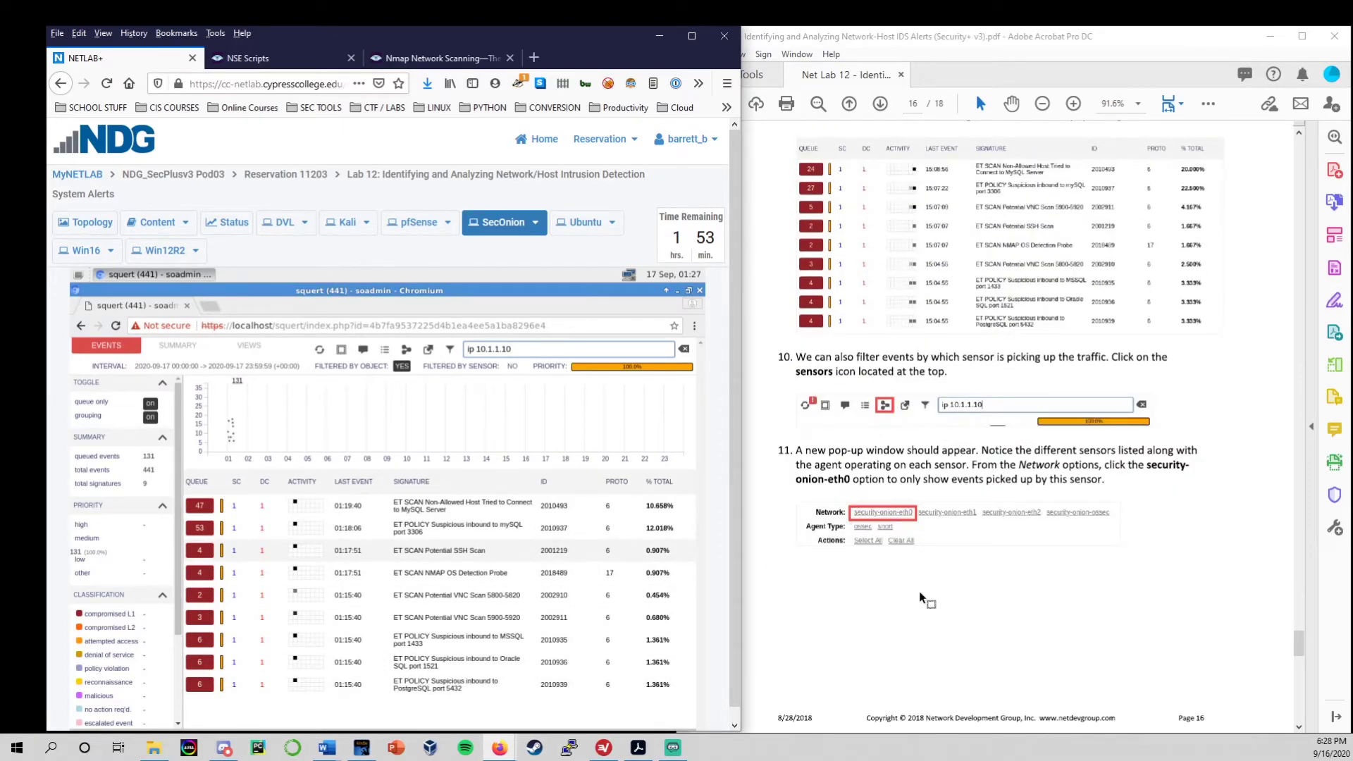
pyautogui.click(407, 350)
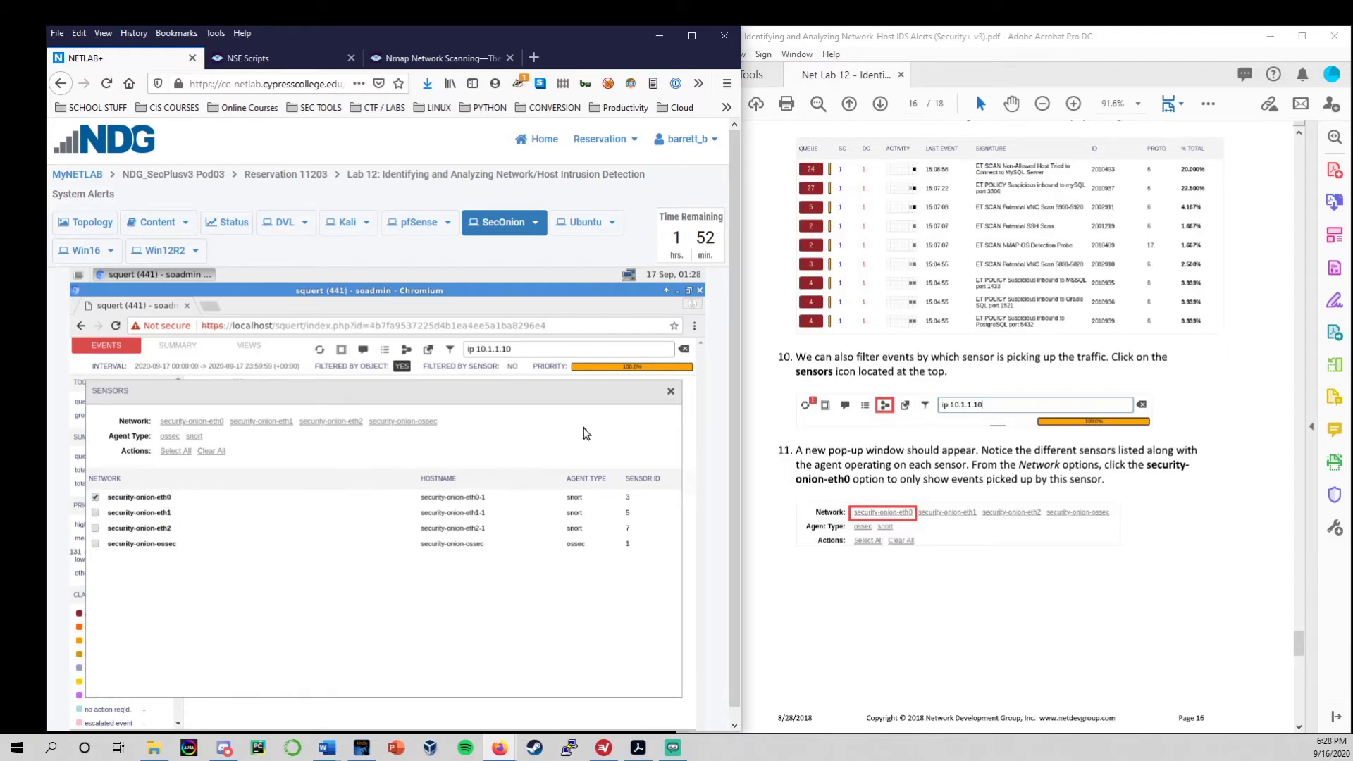
pyautogui.click(668, 394)
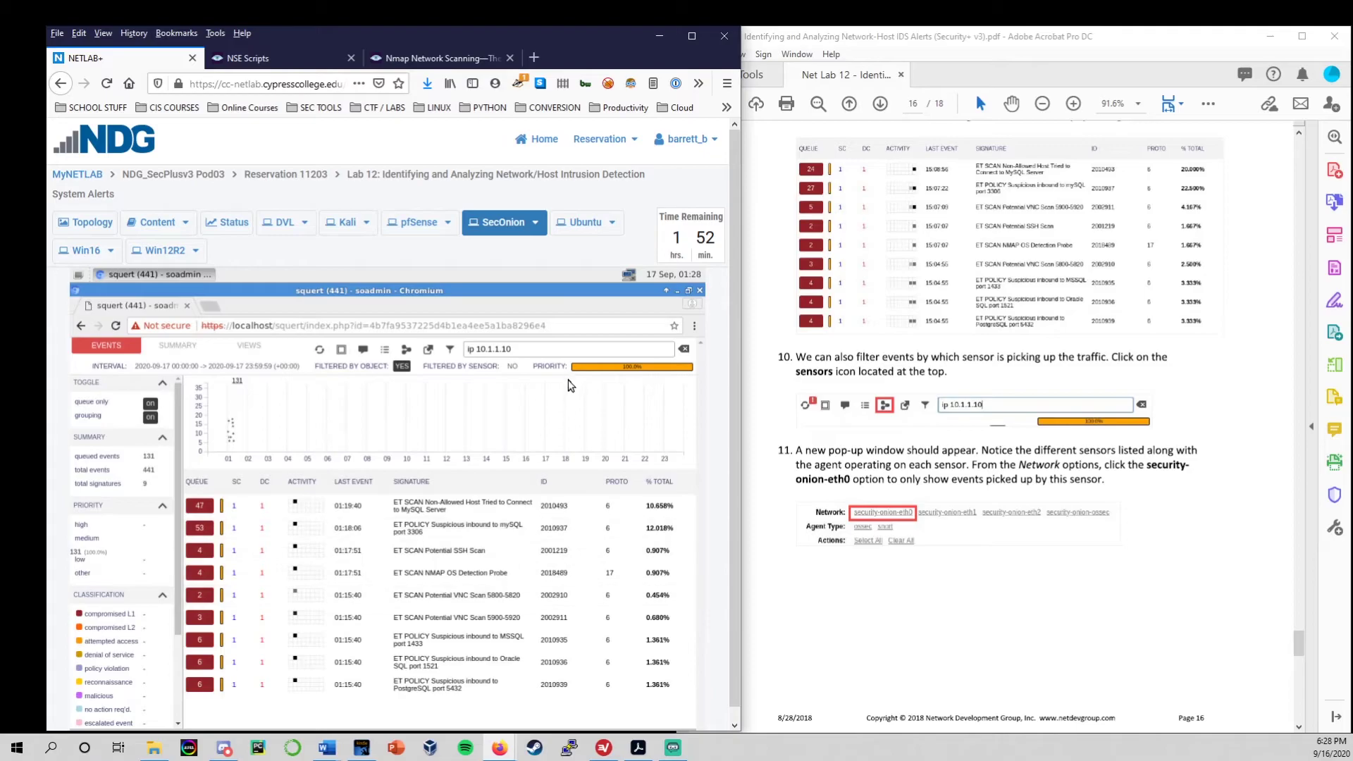
pyautogui.click(544, 351)
pyautogui.press('Return')
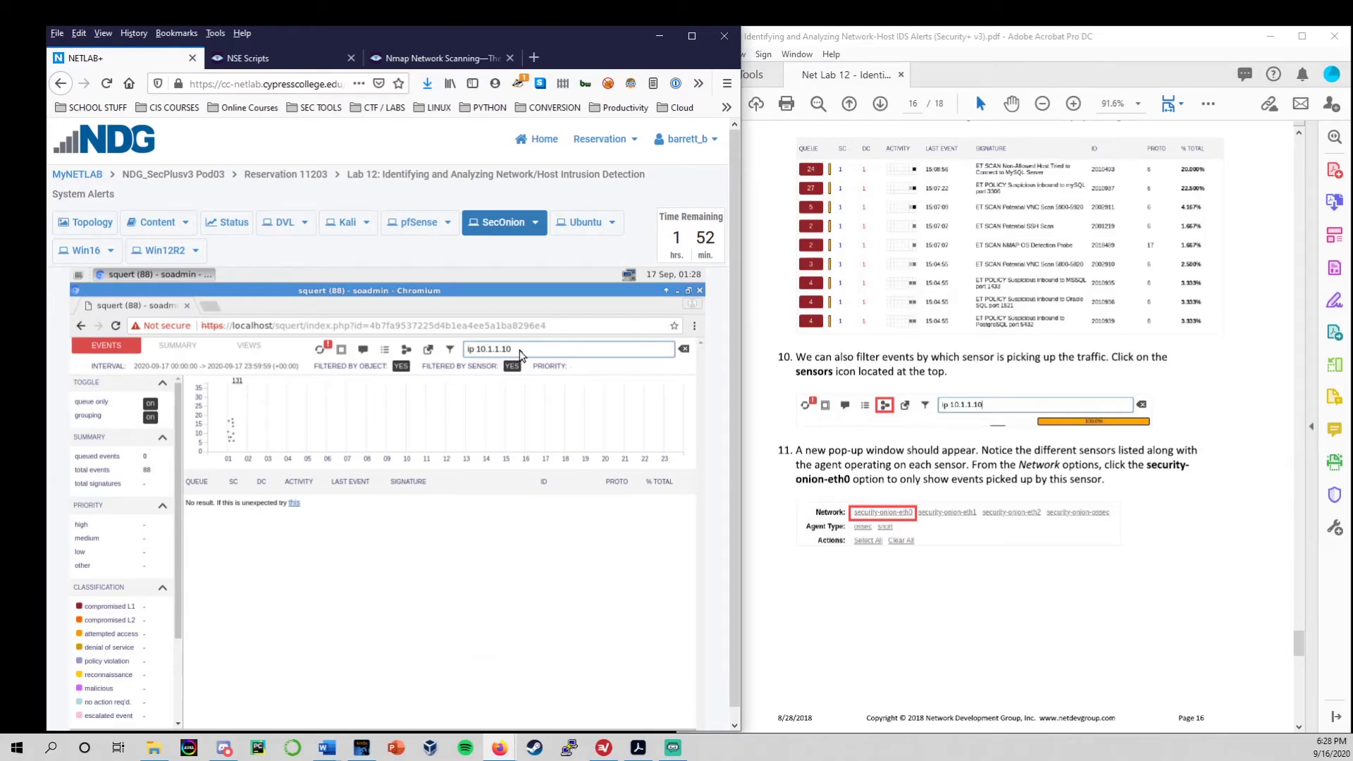
# Step: Read lab steps 12 to 15 and filter the Squert events by ip 192.168.1.50
pyautogui.scroll(-5, 938, 571)
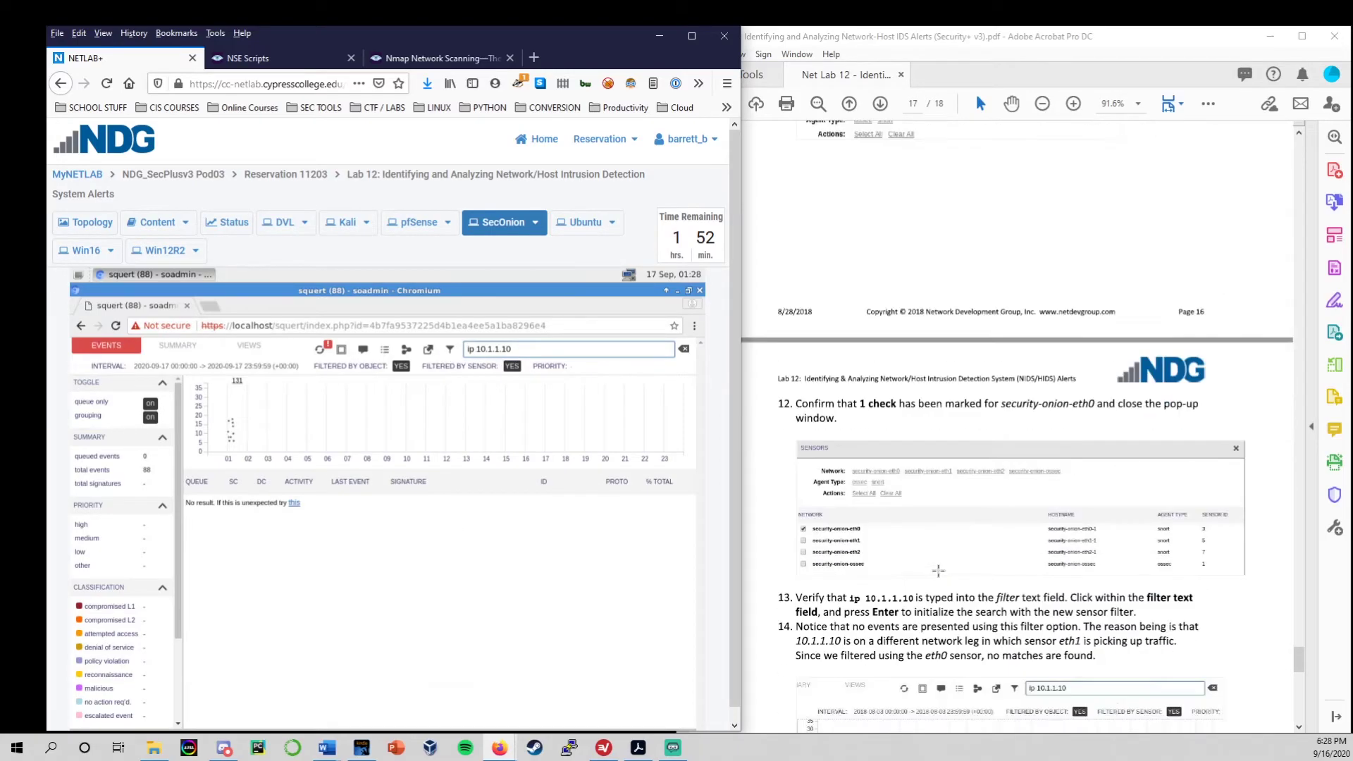
pyautogui.scroll(-1, 941, 569)
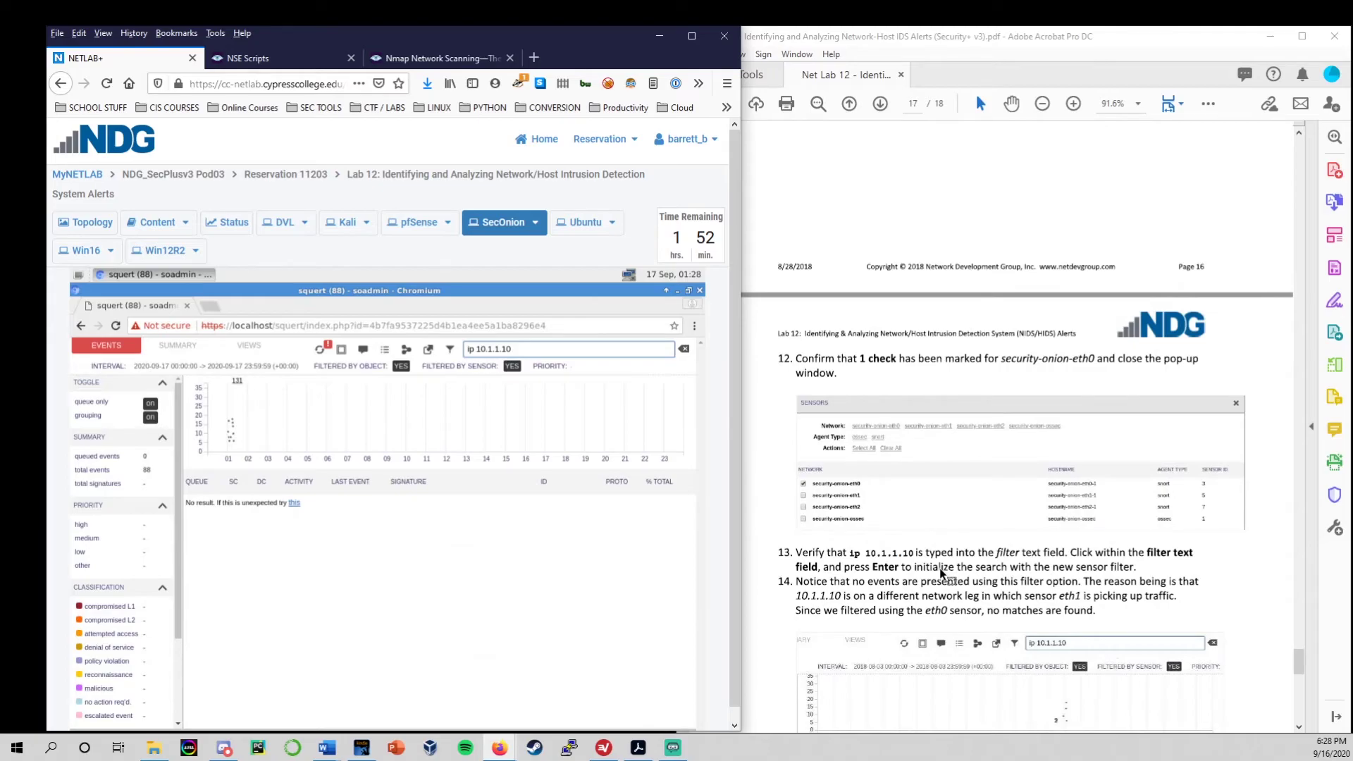
pyautogui.scroll(-5, 944, 572)
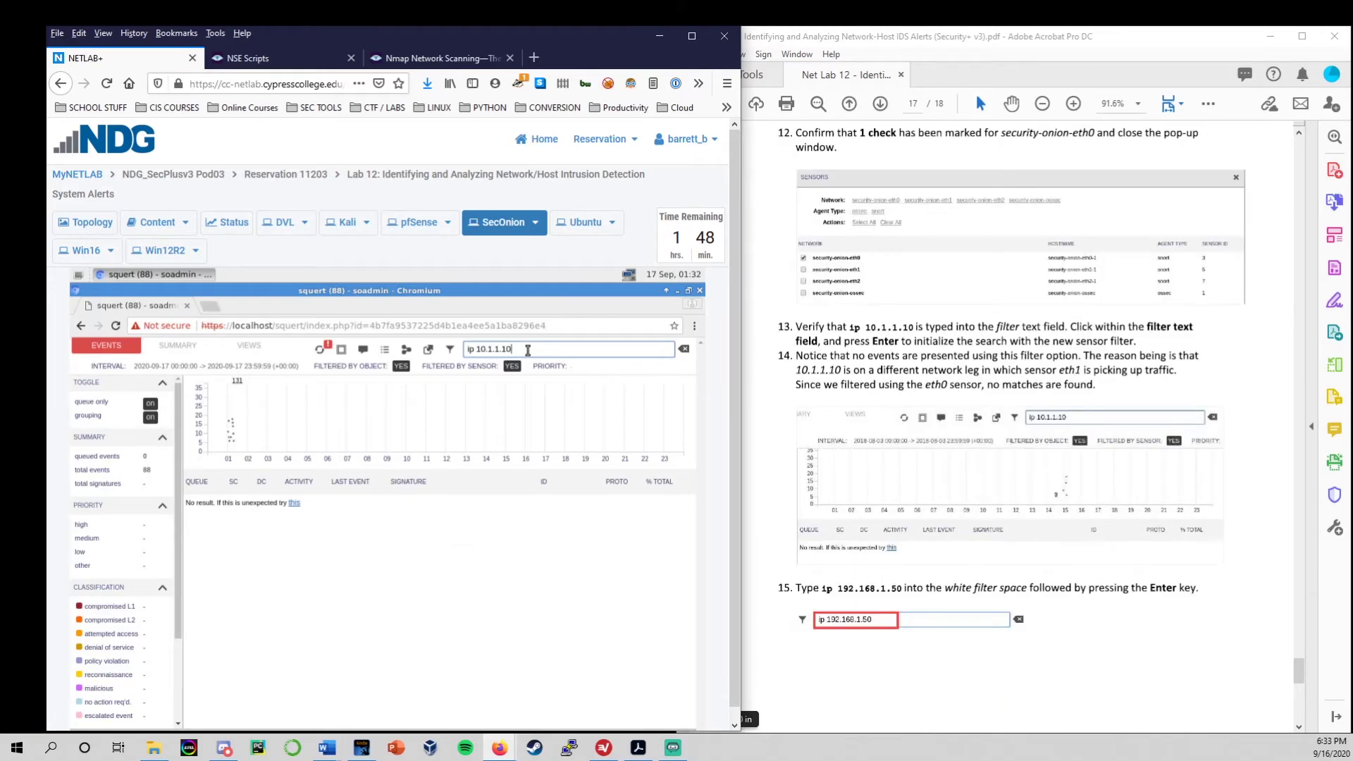
pyautogui.moveTo(527, 350); pyautogui.dragTo(470, 345)
pyautogui.write('ip')
pyautogui.write('192.168.1.50')
pyautogui.press('Return')
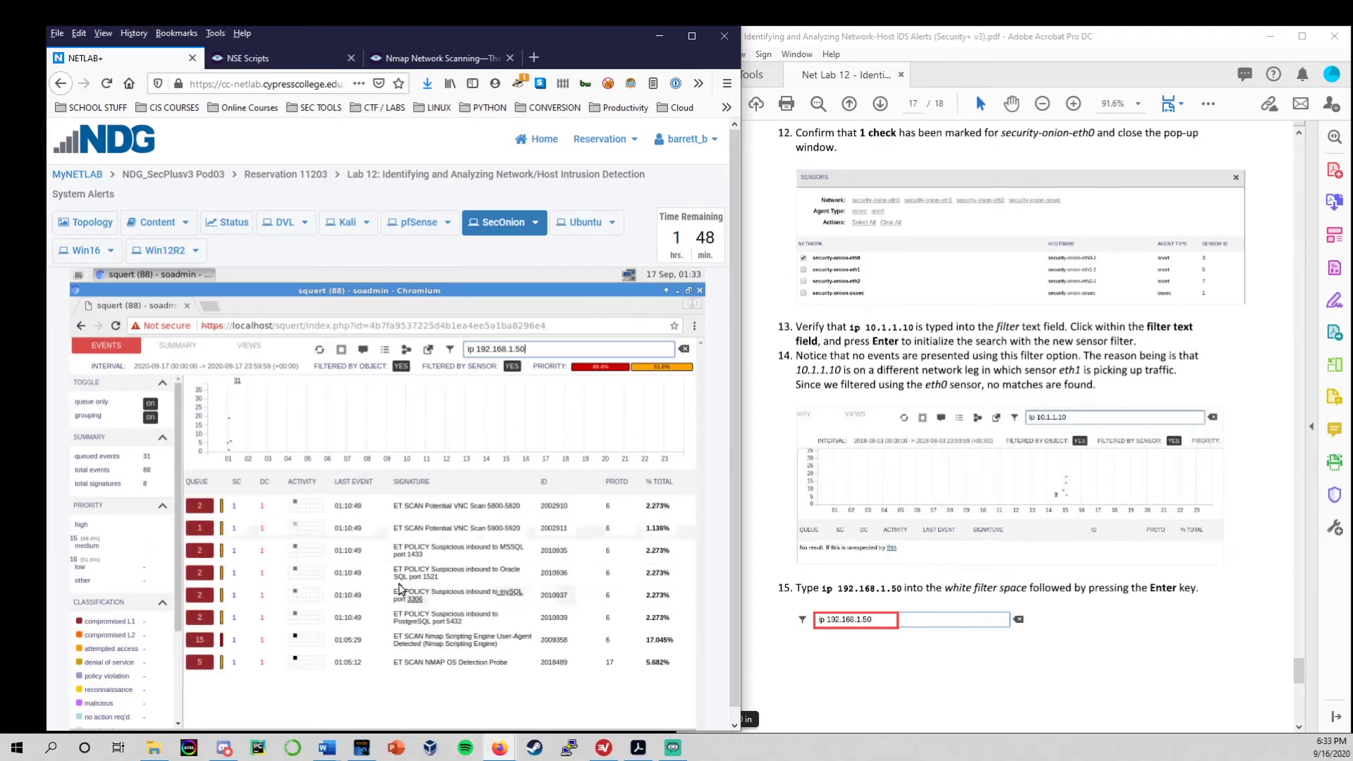
# Step: Check which sensor is selected in Squert's sensor list, close it, and review the IP filter text
pyautogui.click(407, 349)
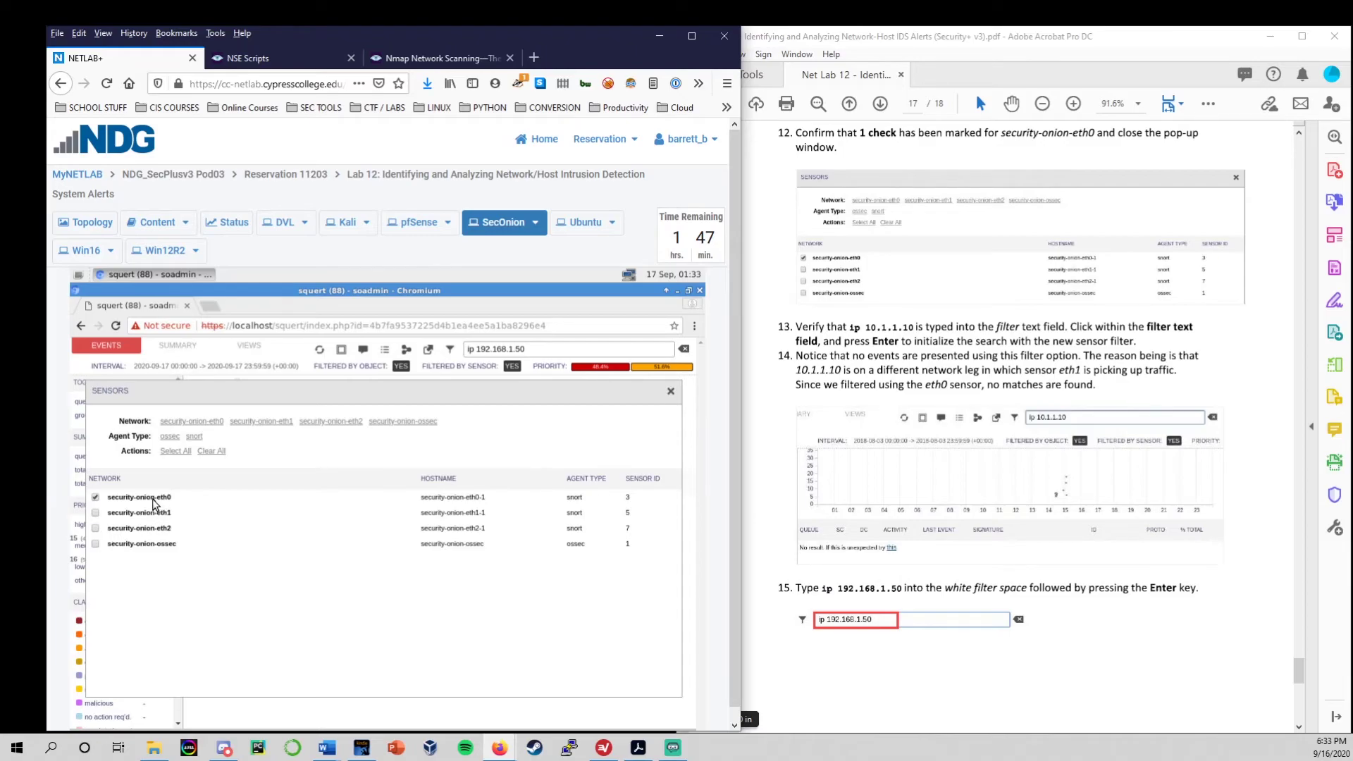
pyautogui.click(669, 393)
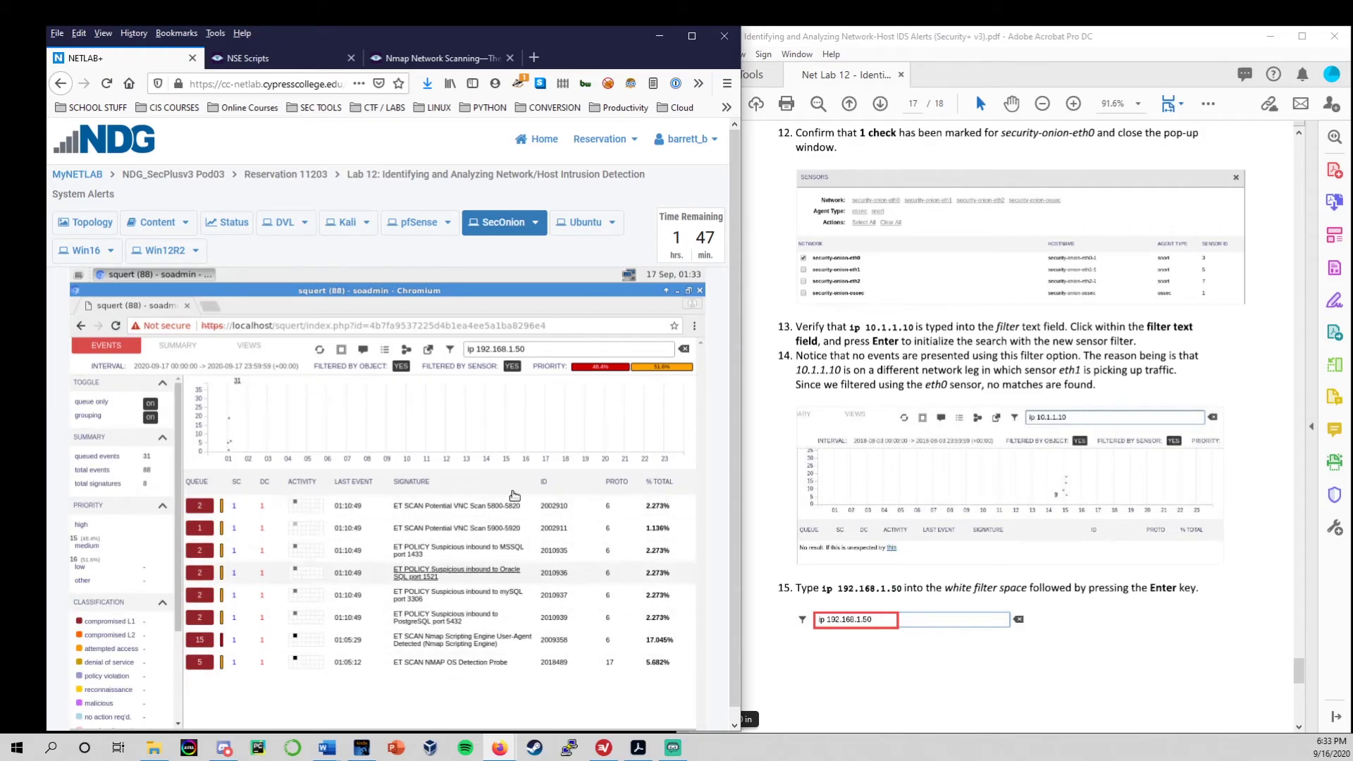
pyautogui.moveTo(528, 349); pyautogui.dragTo(483, 348)
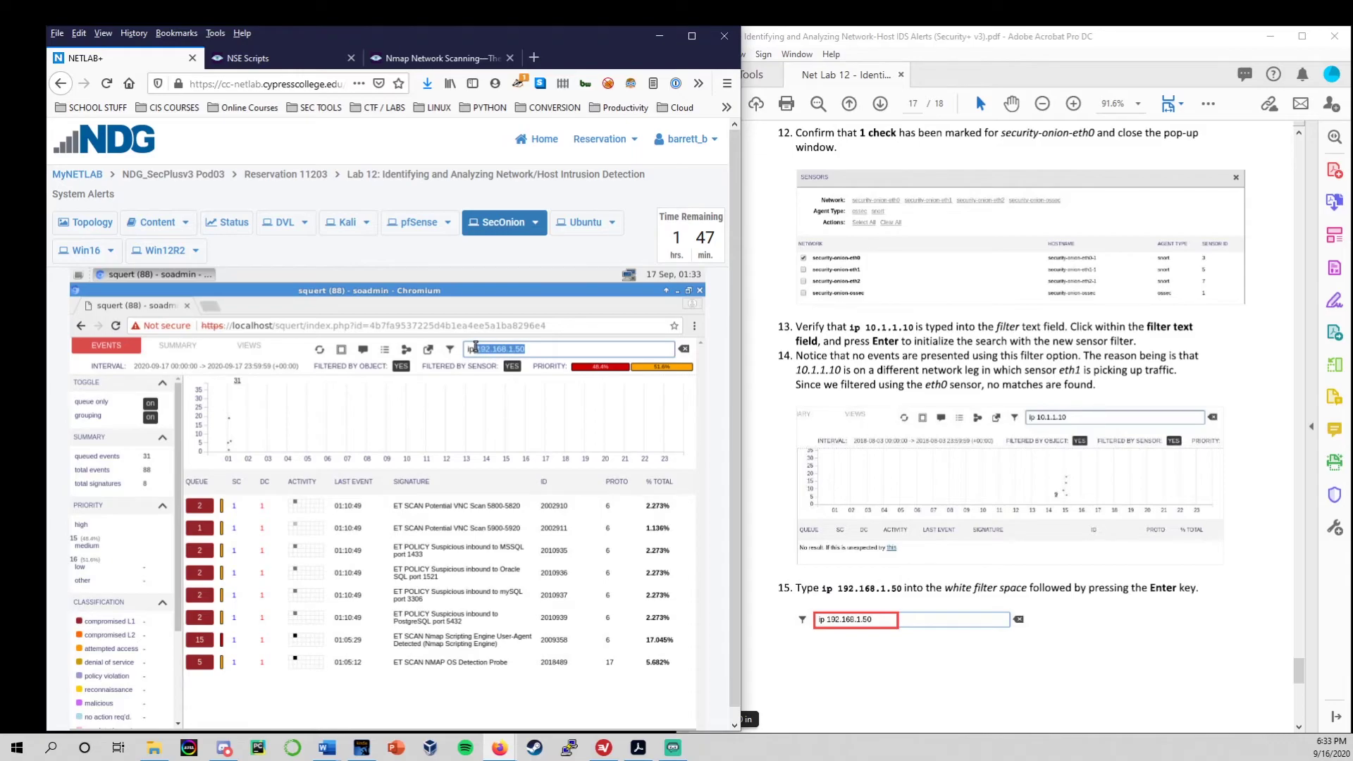
pyautogui.click(550, 350)
# Step: Read the final lab steps 16 and 17 and compare their example event list with the filtered Squert events
pyautogui.scroll(-8, 1001, 620)
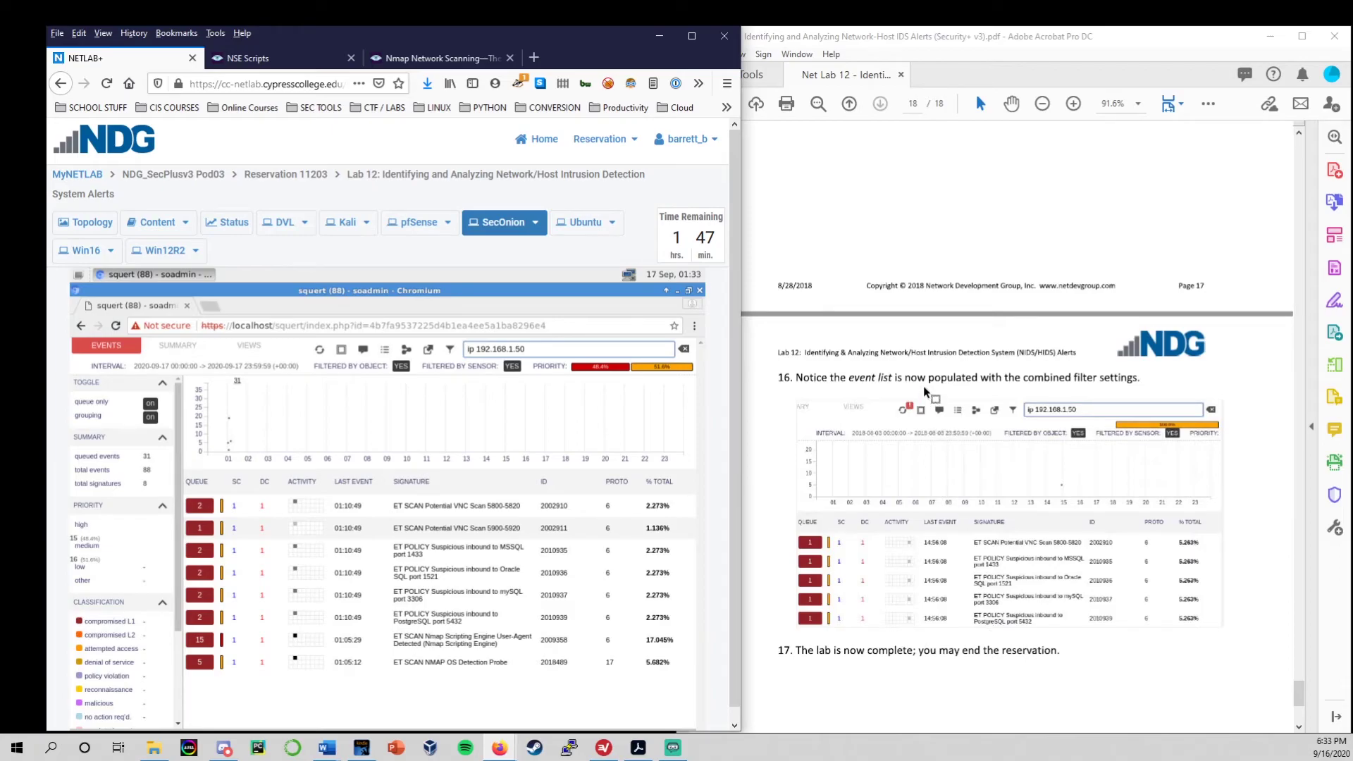
pyautogui.scroll(-5, 967, 560)
pyautogui.scroll(4, 966, 560)
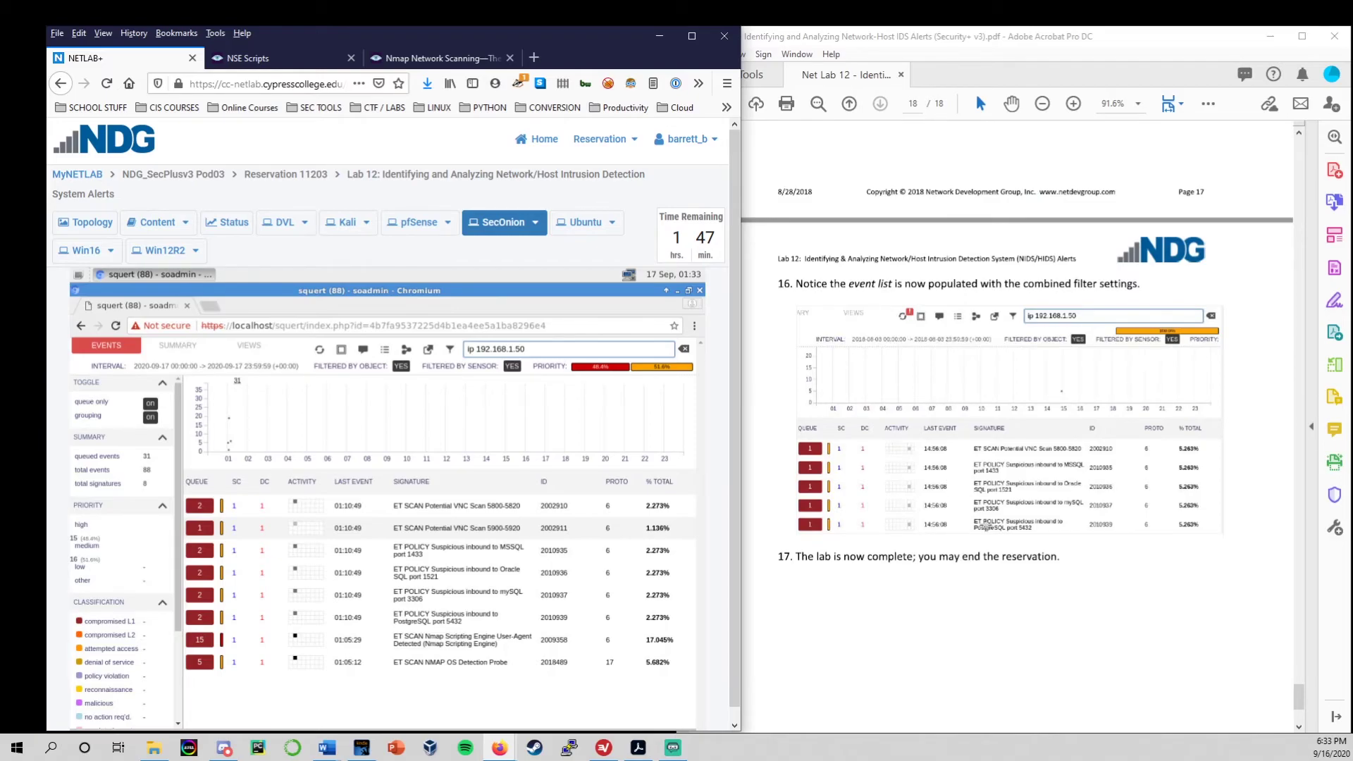
pyautogui.scroll(4, 936, 589)
pyautogui.scroll(-3, 938, 594)
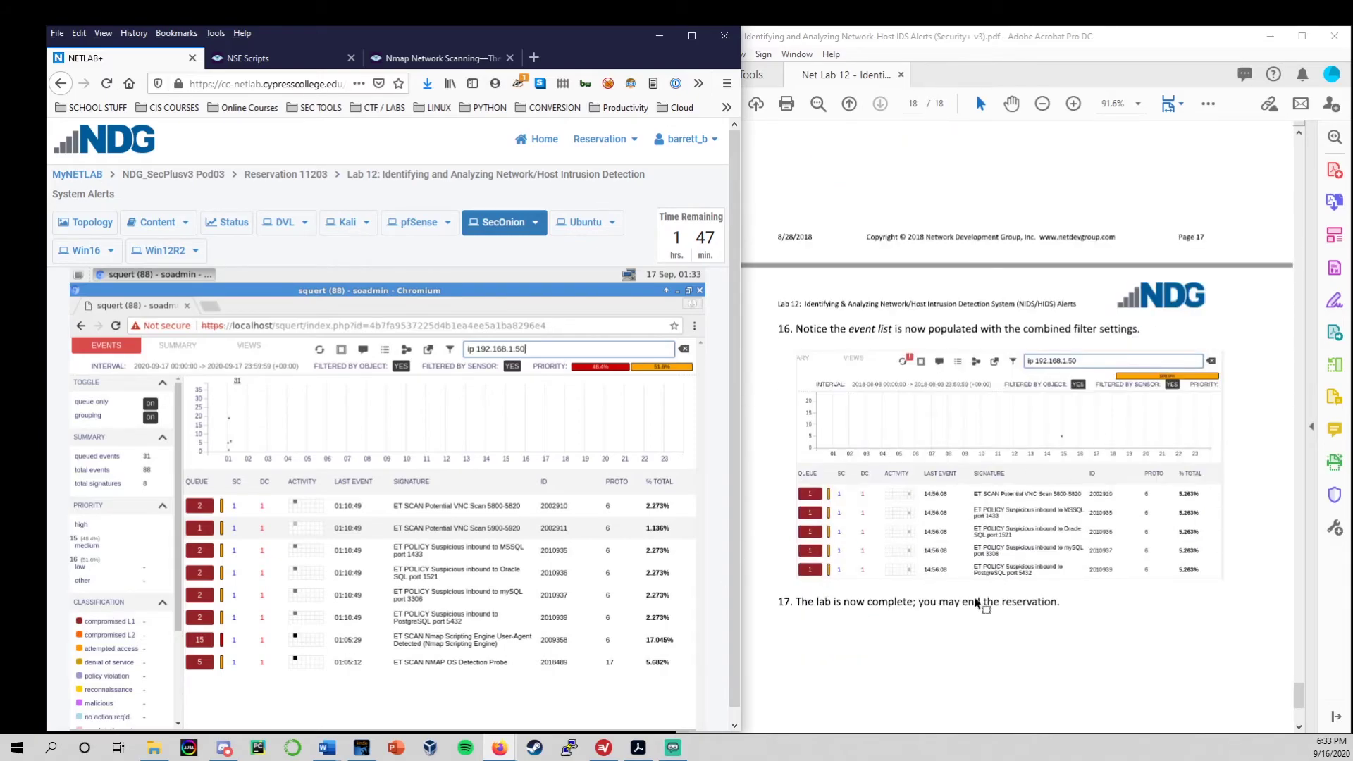
pyautogui.click(988, 633)
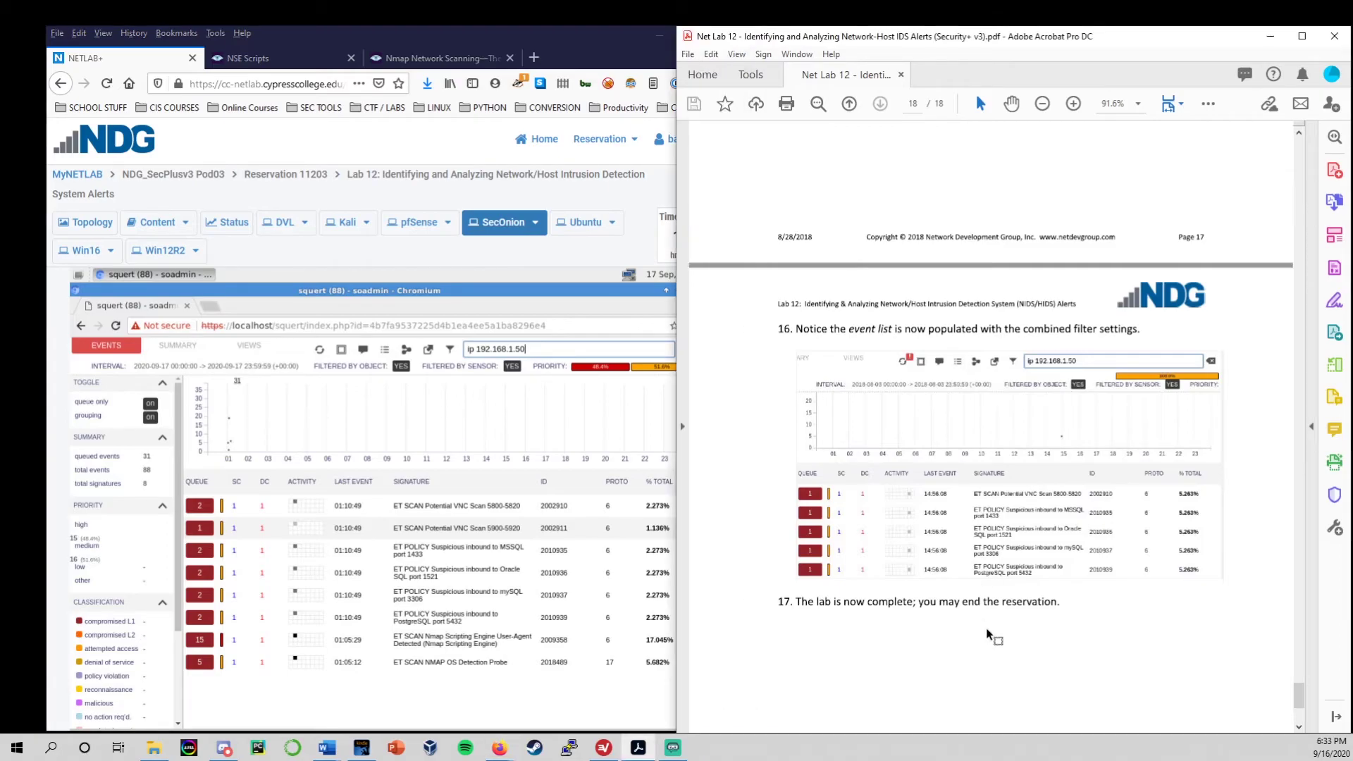
# Step: Clear the IP filter in Squert and deselect the security-onion-eth0 sensor
pyautogui.click(411, 291)
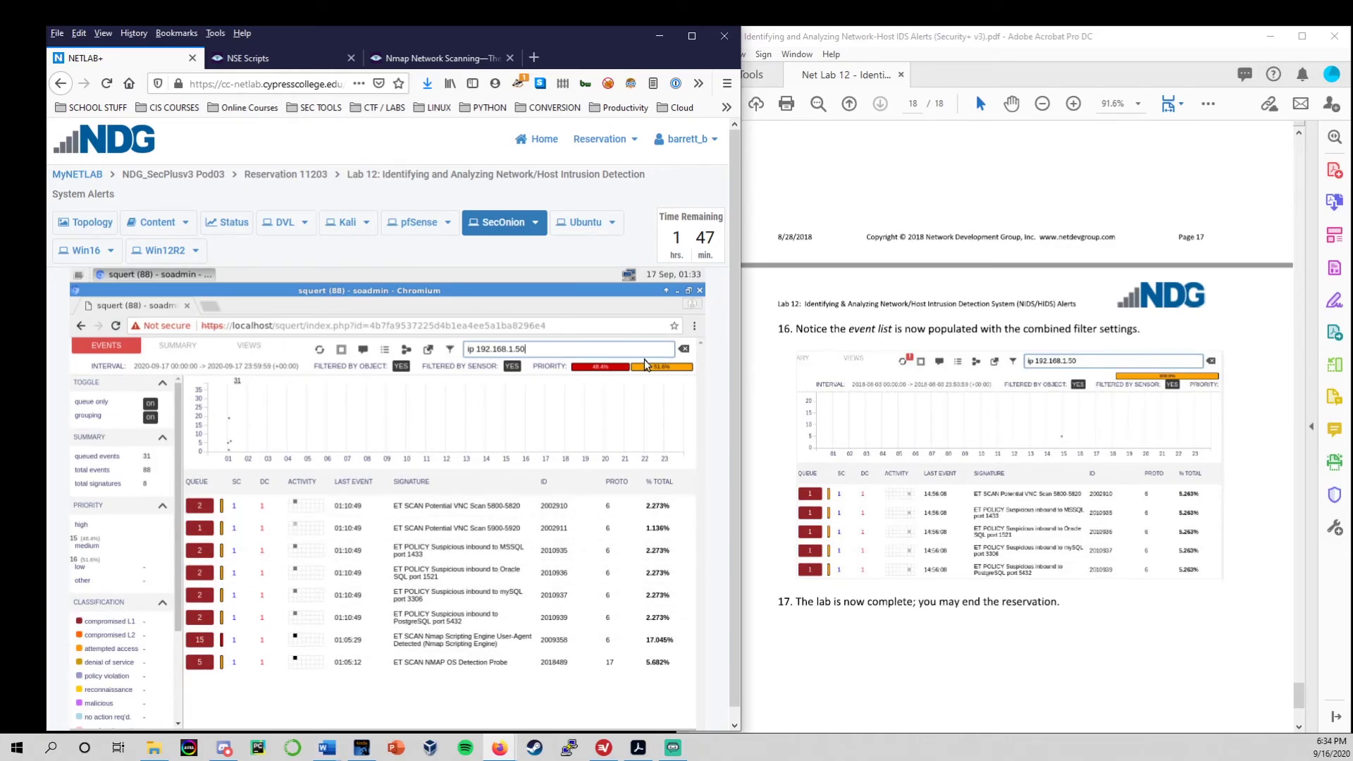
pyautogui.click(683, 348)
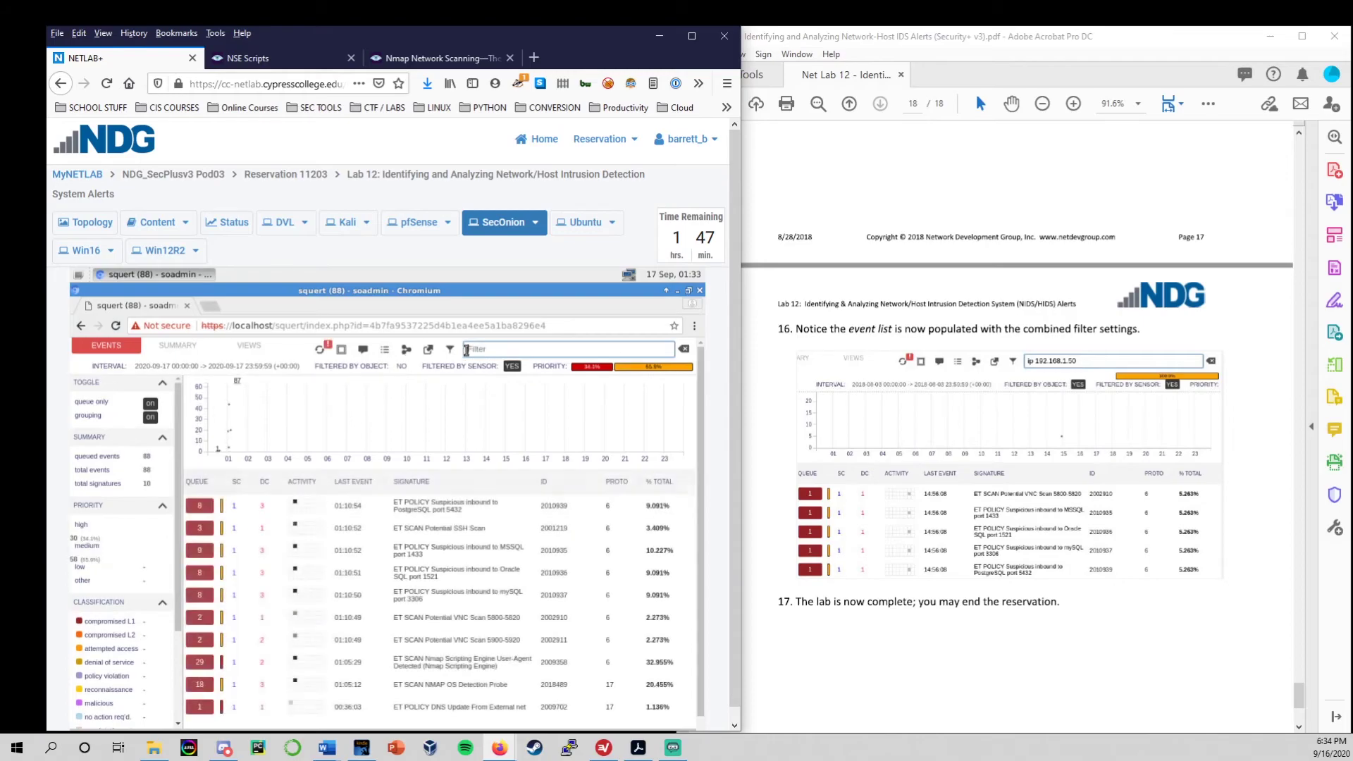
pyautogui.click(406, 350)
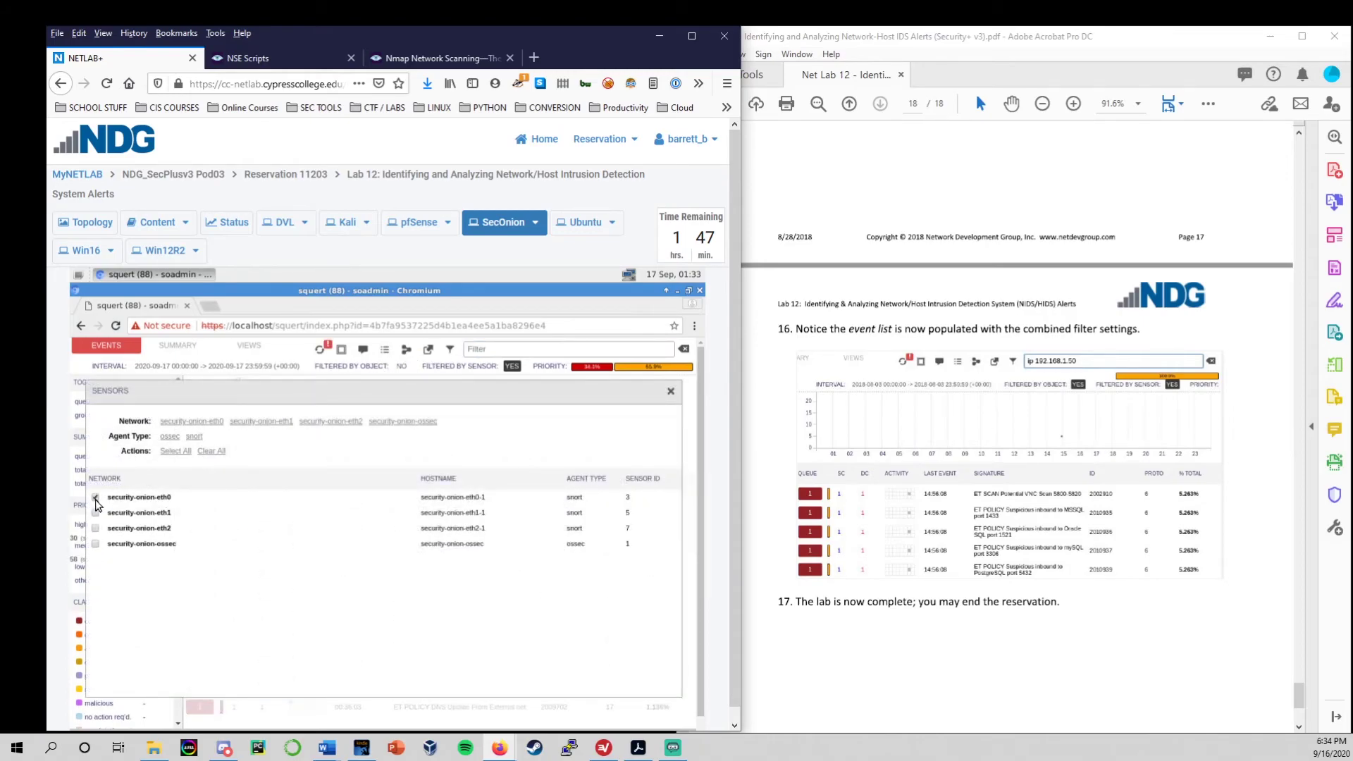
pyautogui.click(672, 392)
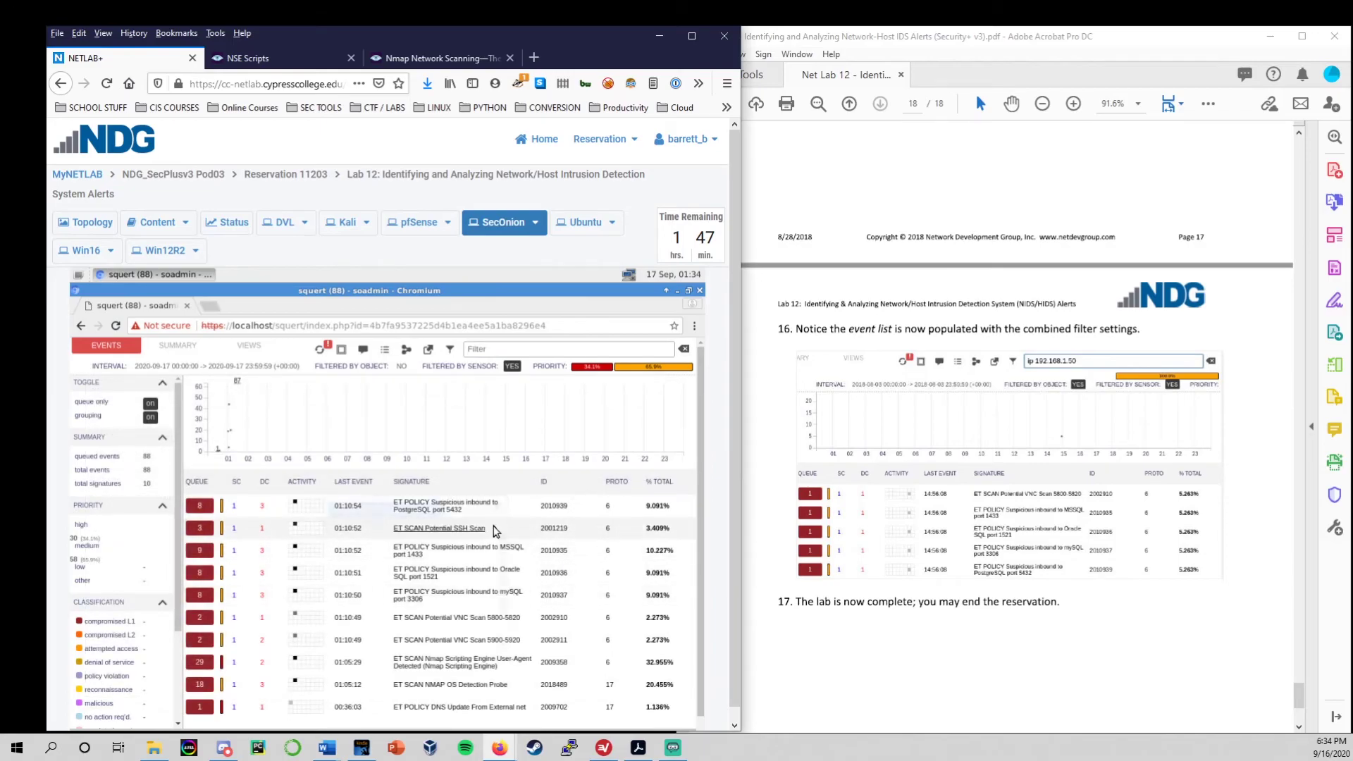
# Step: Collapse the Priority and Summary sections beside the Squert event list
pyautogui.click(518, 528)
pyautogui.click(498, 507)
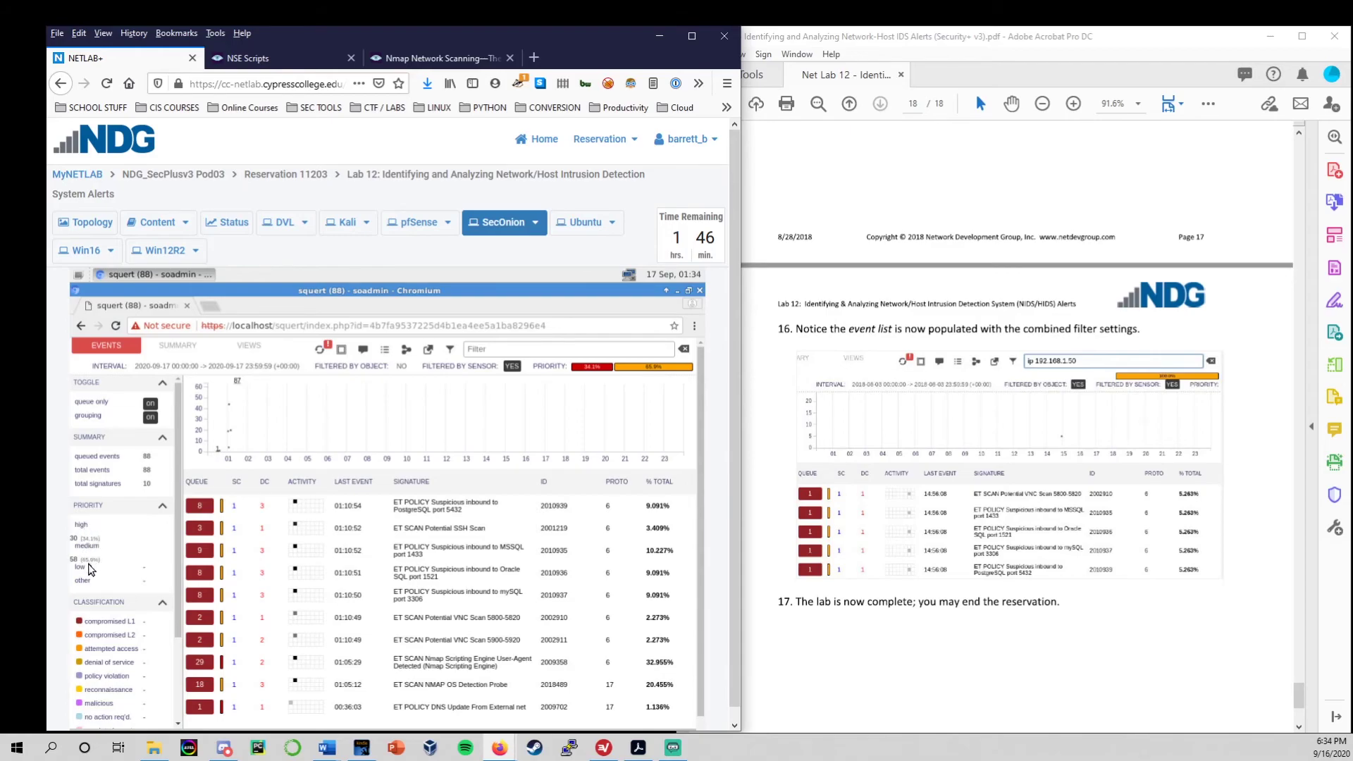
pyautogui.click(163, 509)
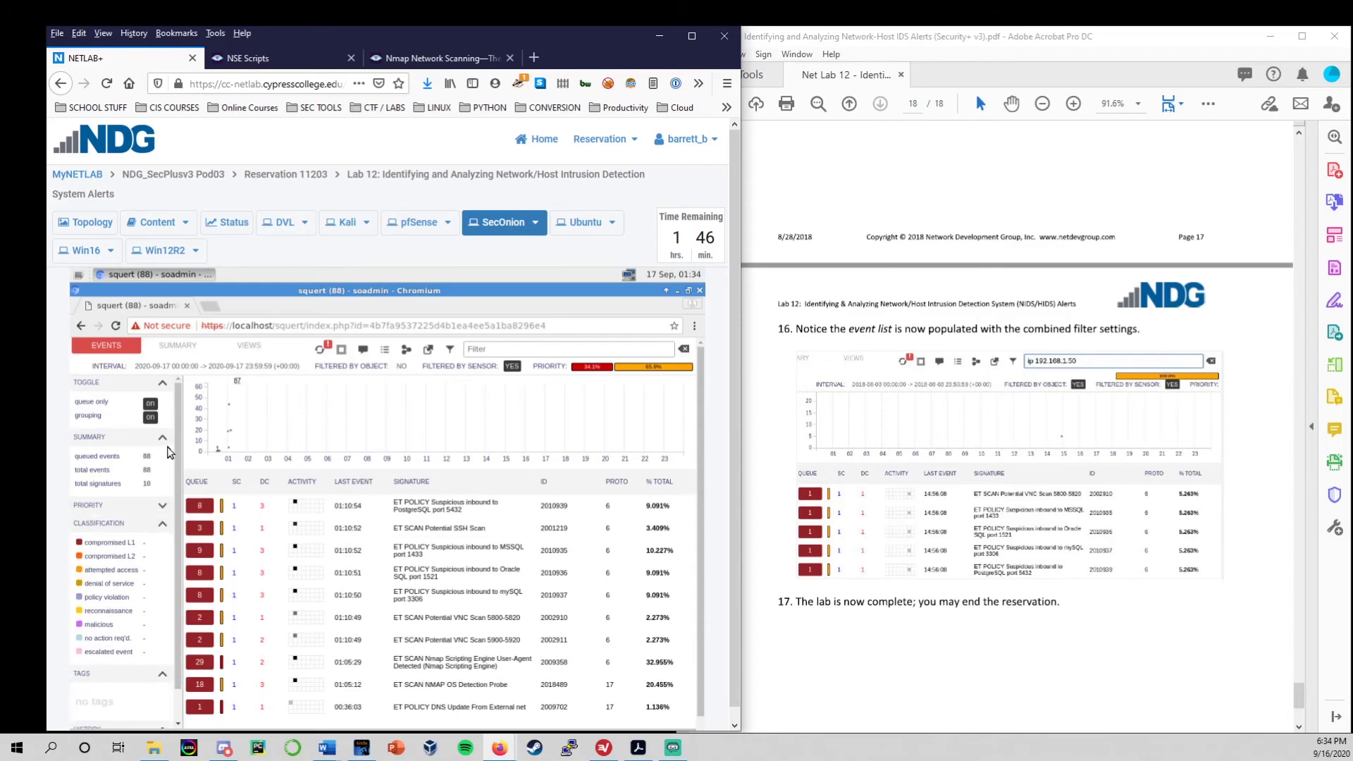
pyautogui.click(164, 440)
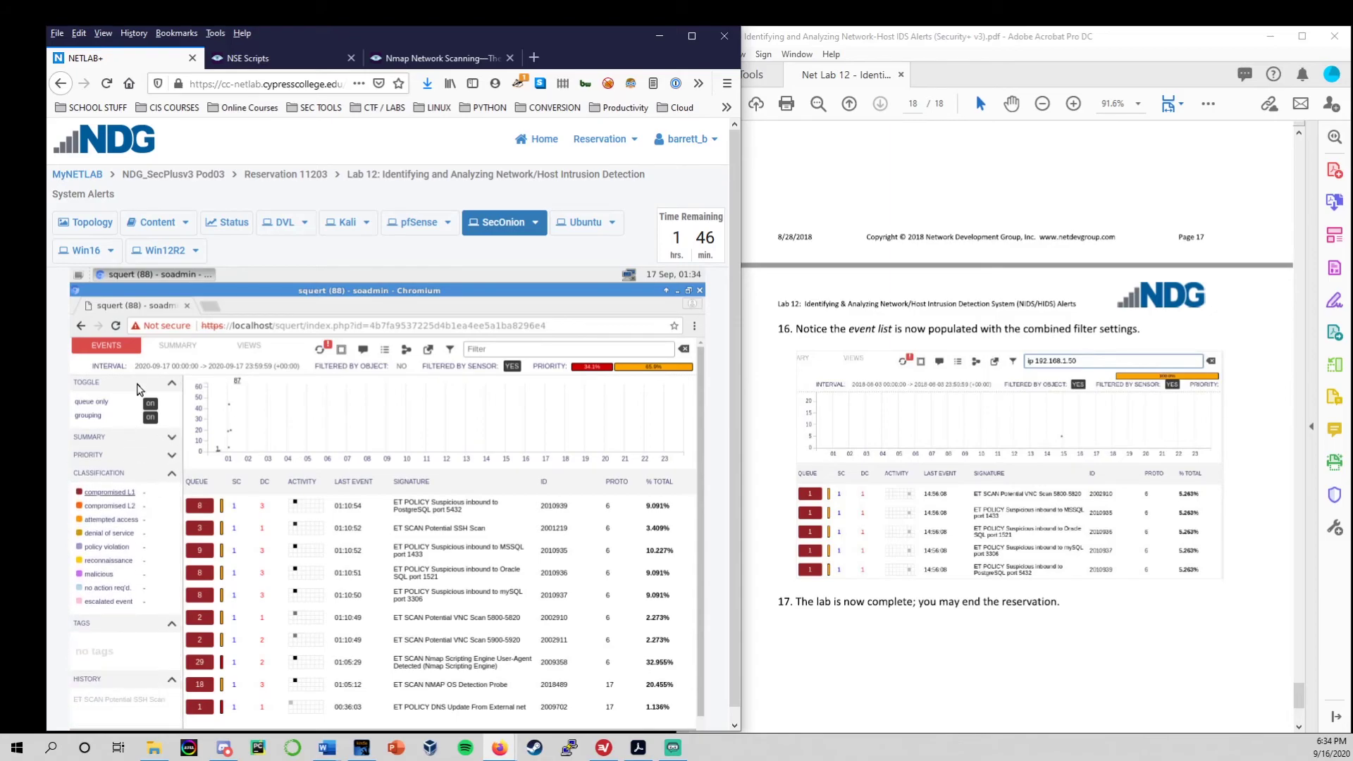
# Step: Examine Squert's summary page, covering top signatures, source and destination IPs, countries, ports and the geographic map
pyautogui.click(176, 352)
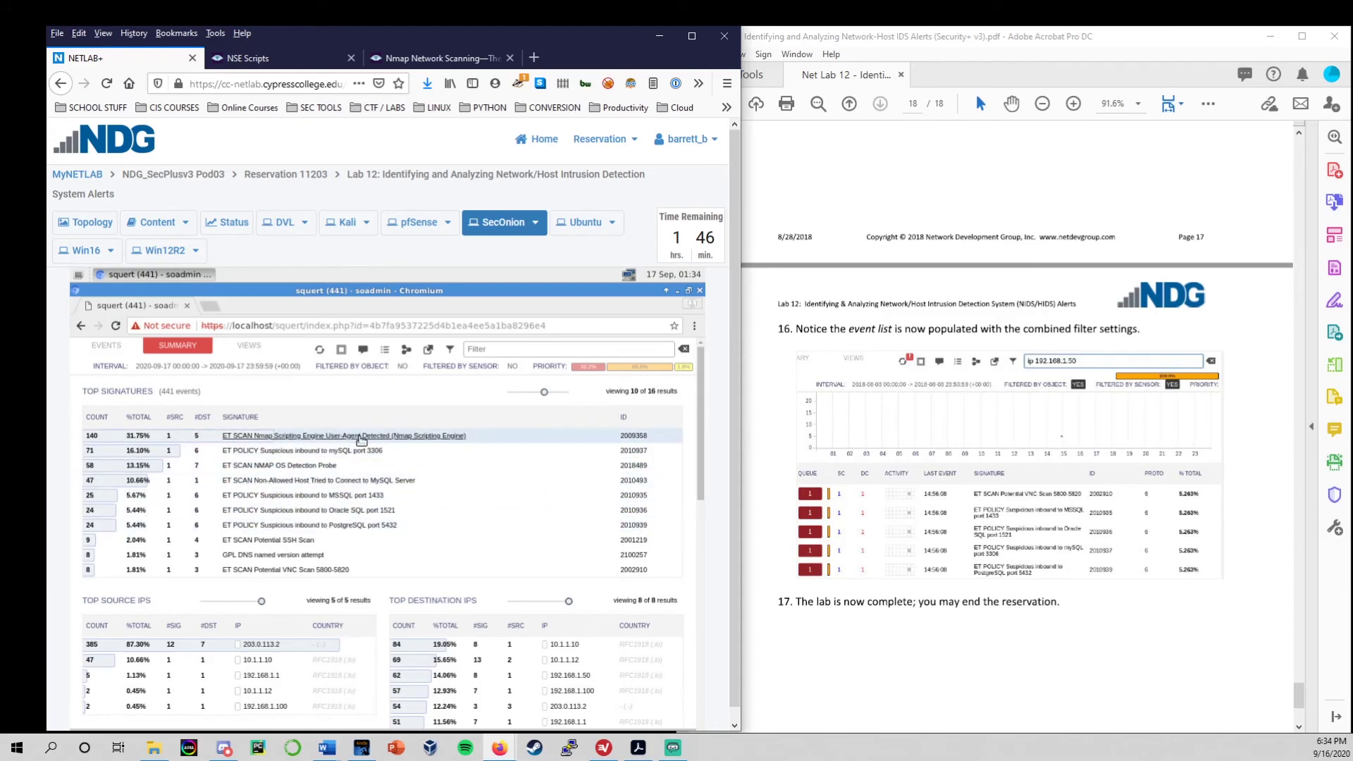
pyautogui.scroll(-2, 352, 444)
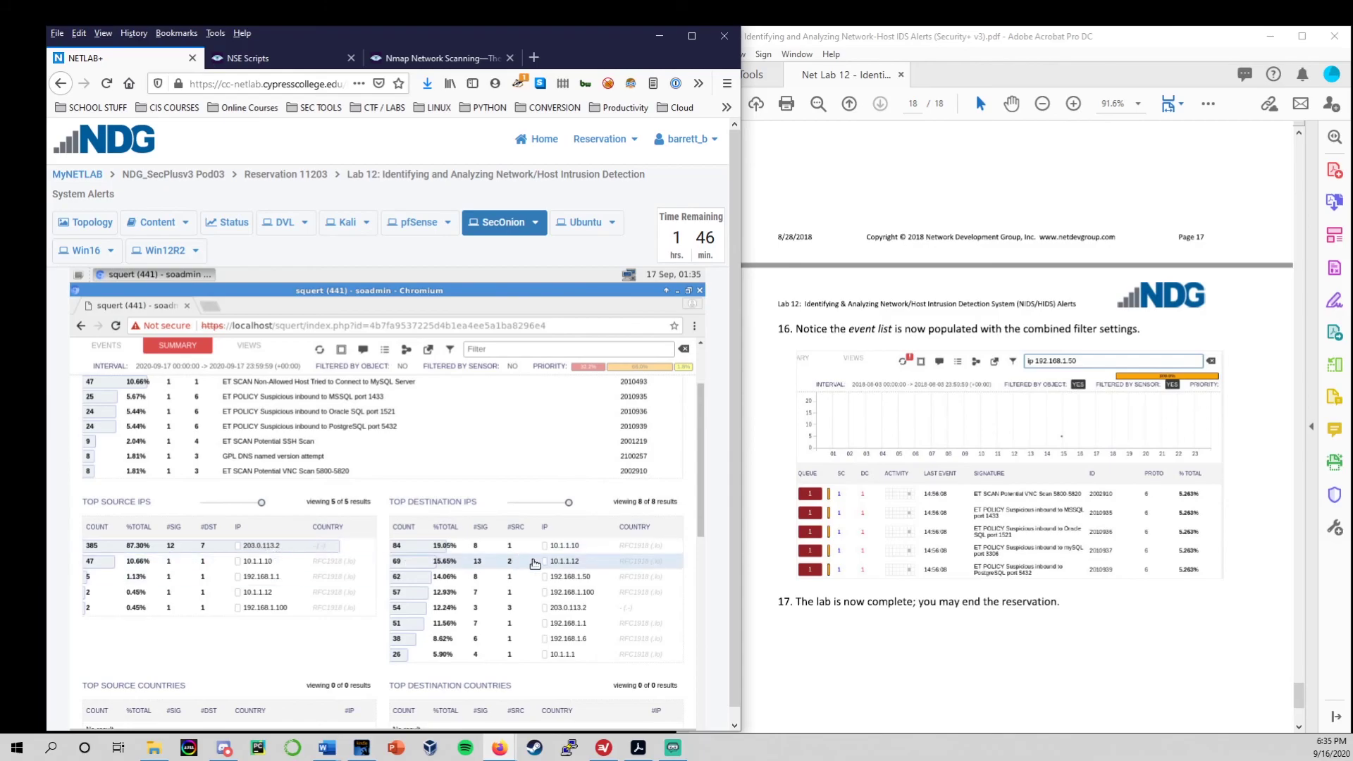
pyautogui.scroll(-1, 493, 501)
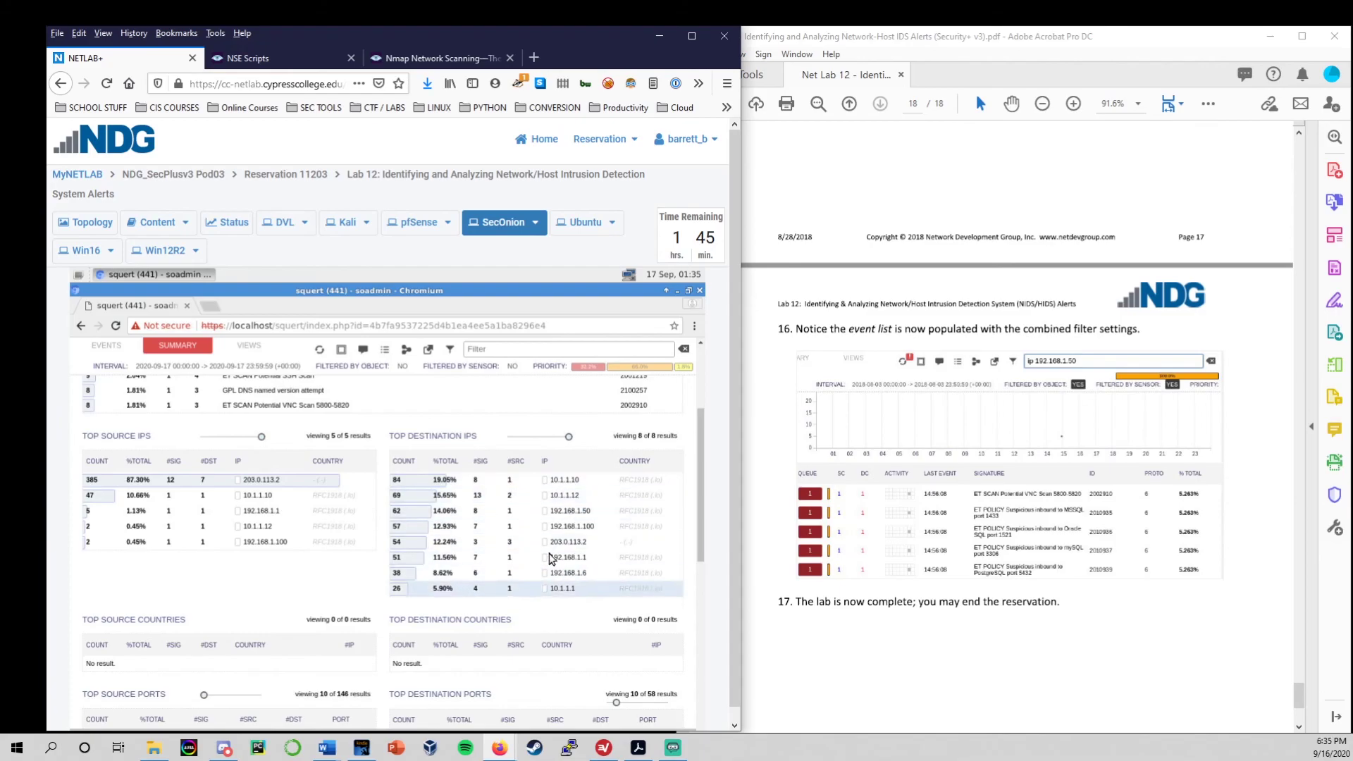
pyautogui.scroll(-2, 376, 549)
pyautogui.scroll(-2, 374, 550)
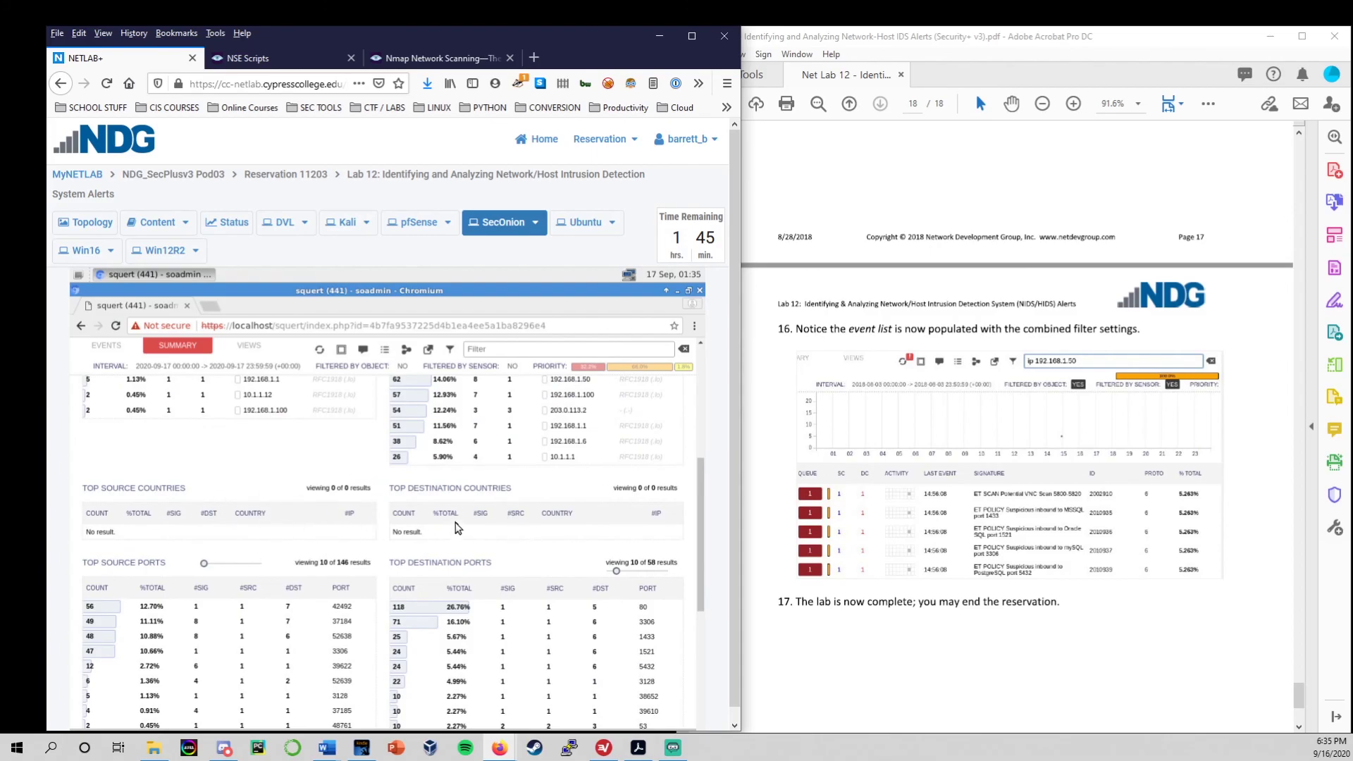
pyautogui.scroll(-2, 378, 592)
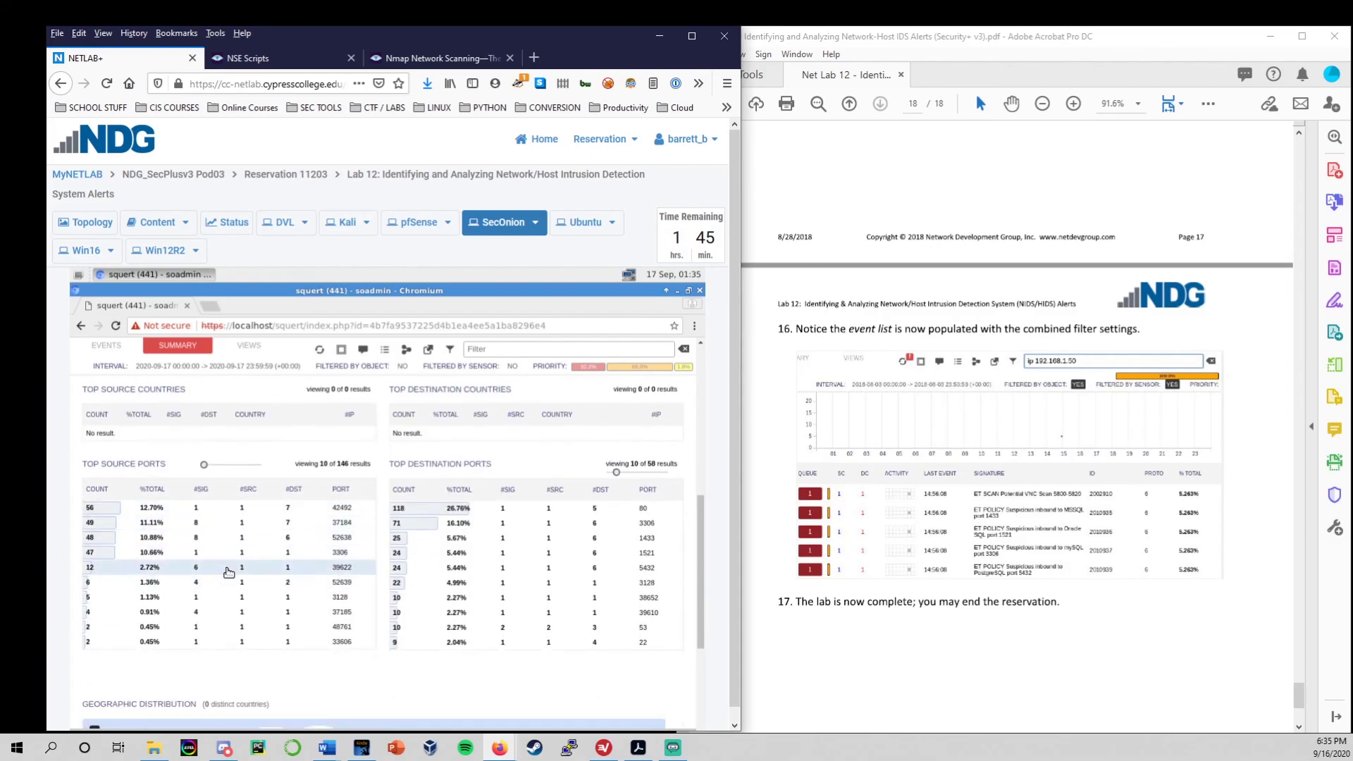
pyautogui.scroll(1, 233, 556)
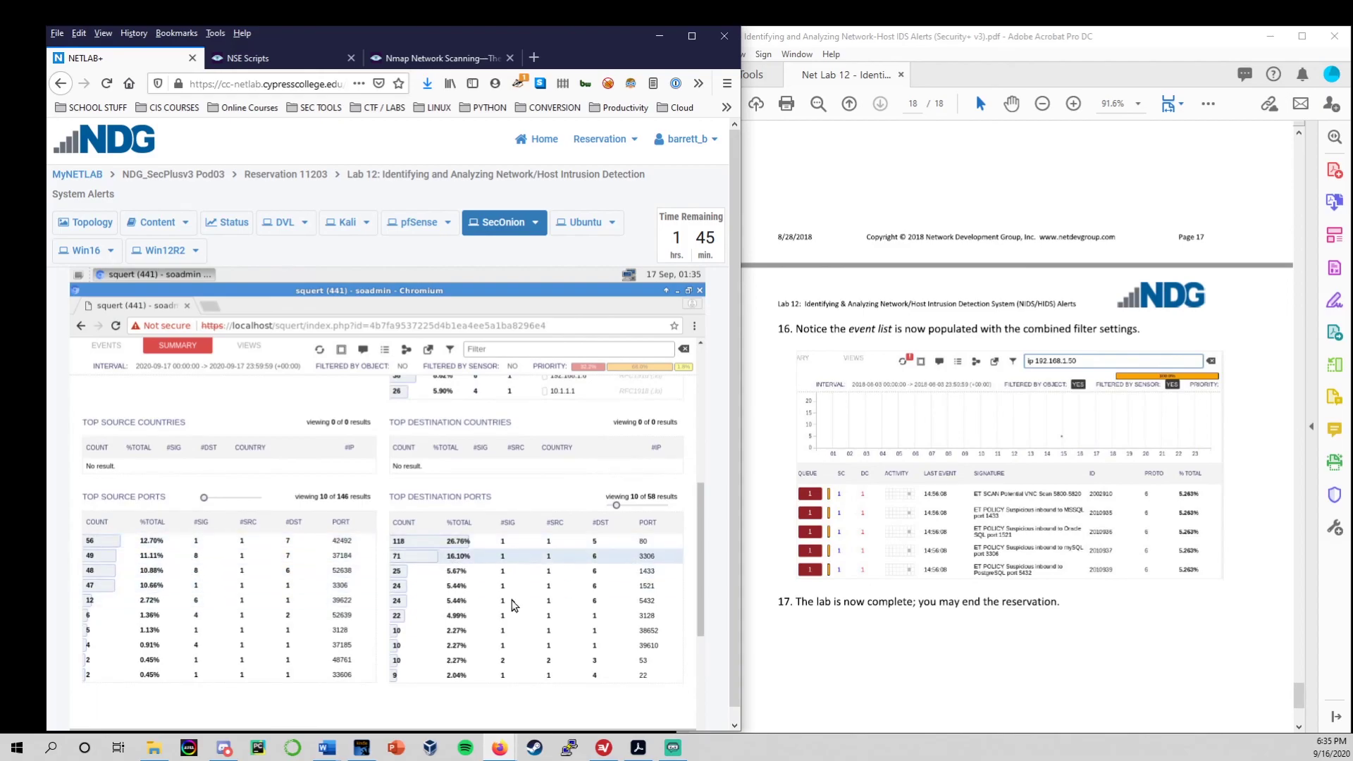
pyautogui.scroll(-4, 521, 559)
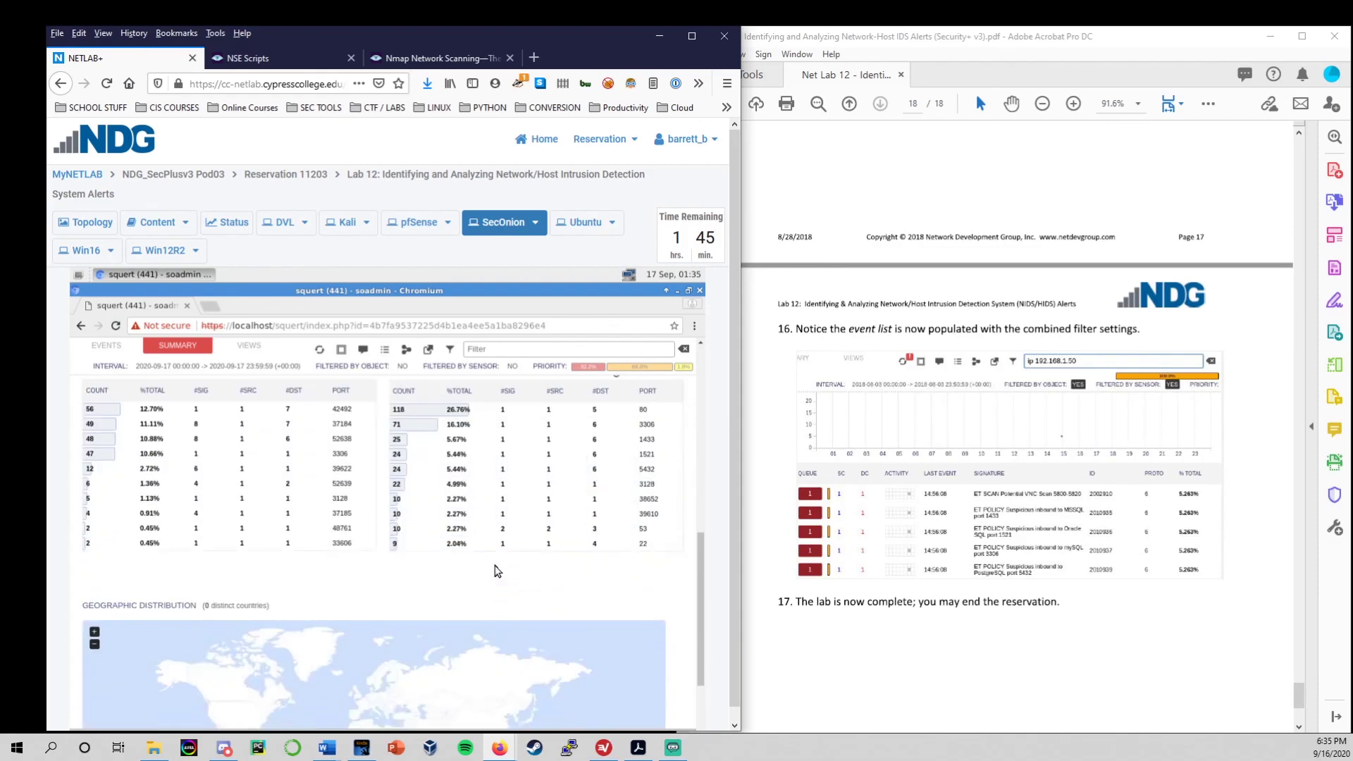
pyautogui.scroll(6, 498, 568)
pyautogui.scroll(3, 497, 570)
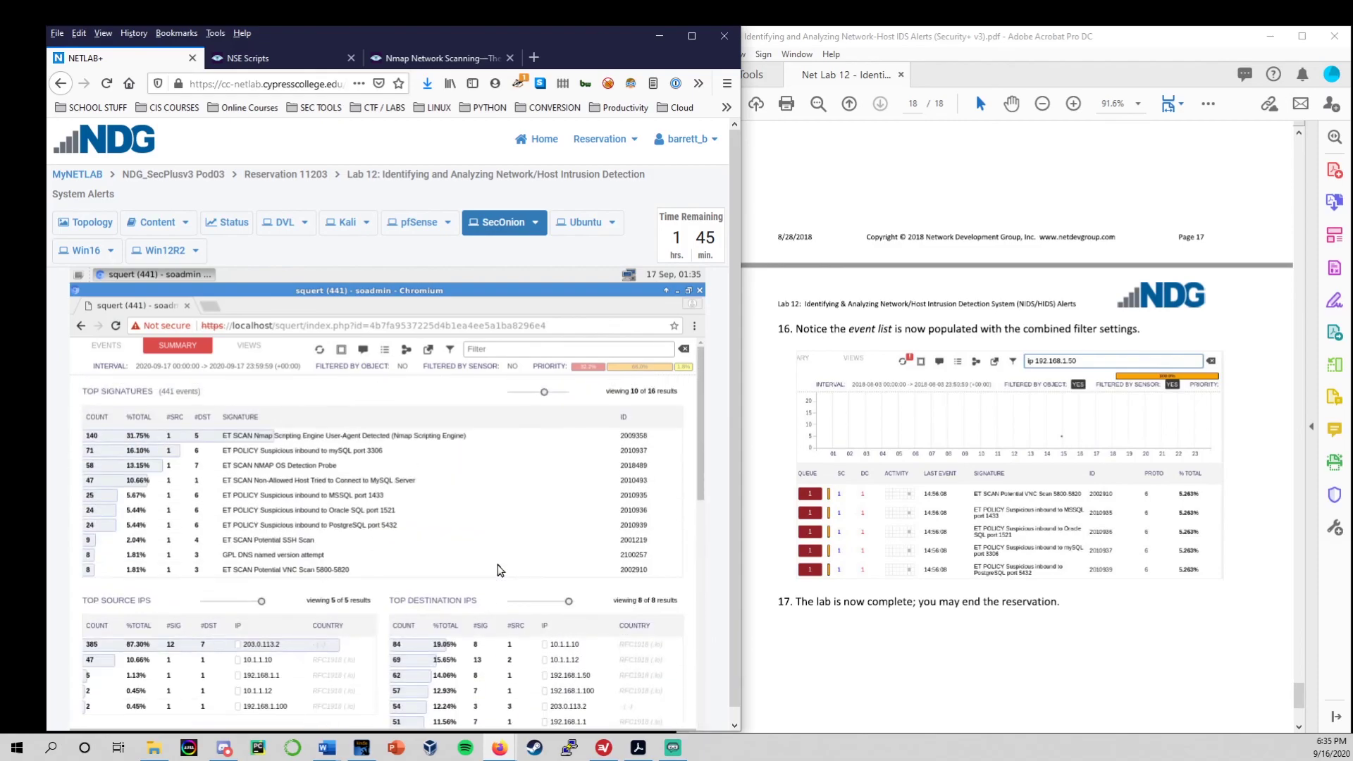
# Step: Switch to the lab PDF in Acrobat and return to its title page
pyautogui.click(1146, 675)
pyautogui.press('Home')
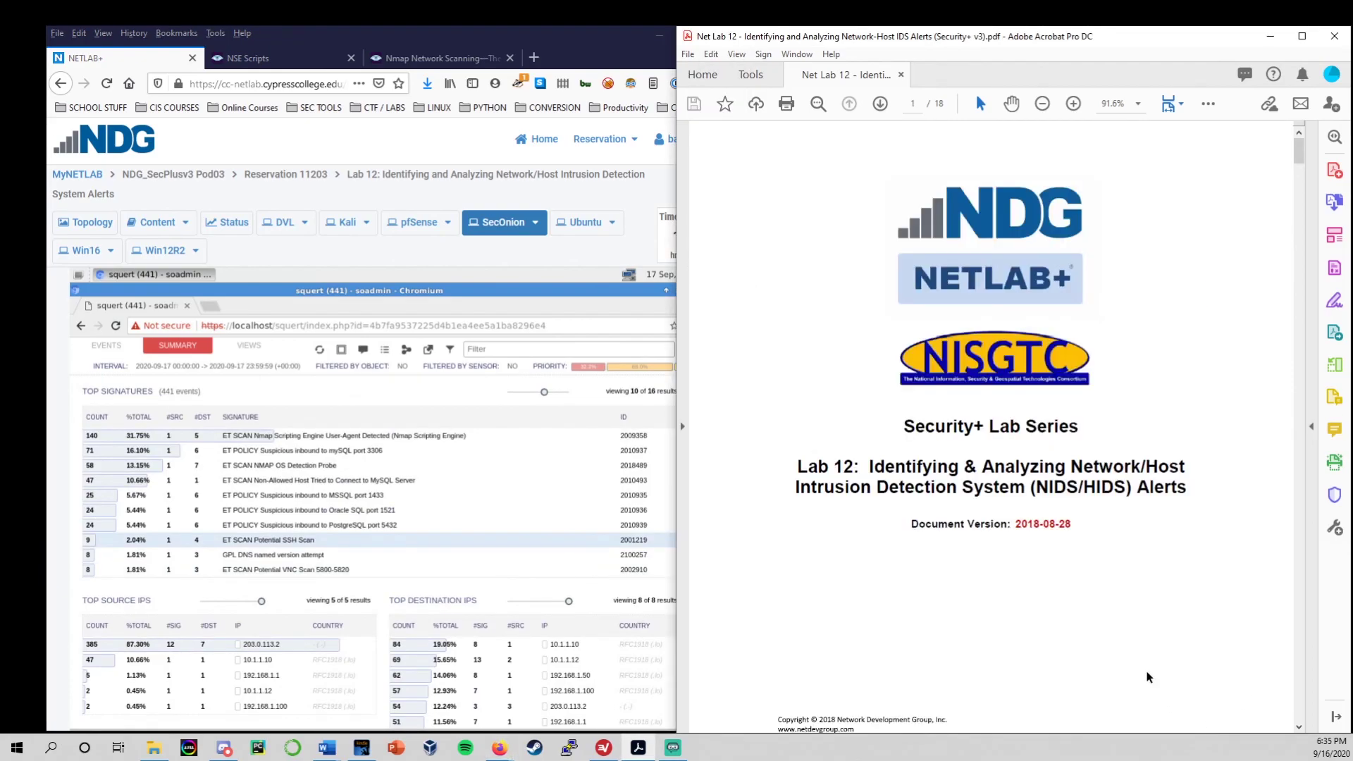